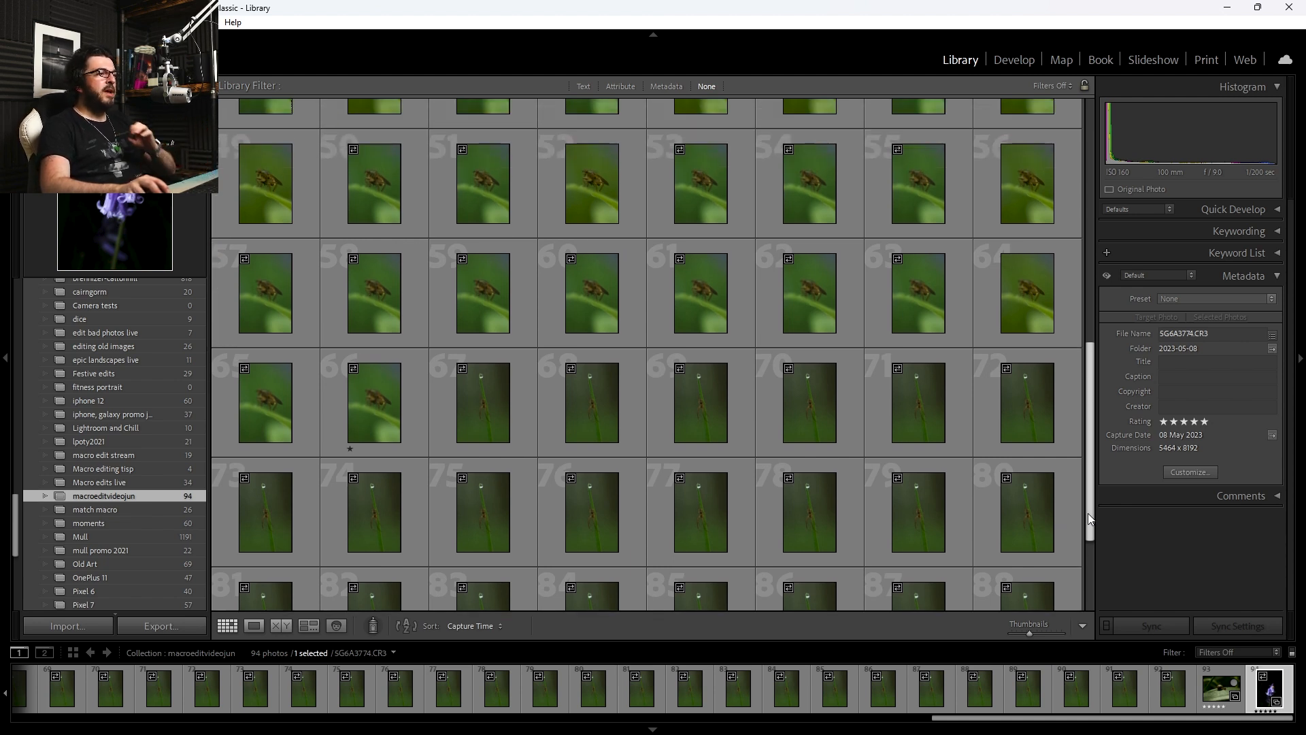
Look through the macroeditvideojun collection, viewing the first fly photo and a mid-sequence fly frame enlarged to compare their focus.
left_click_drag(1088, 513, 1079, 237)
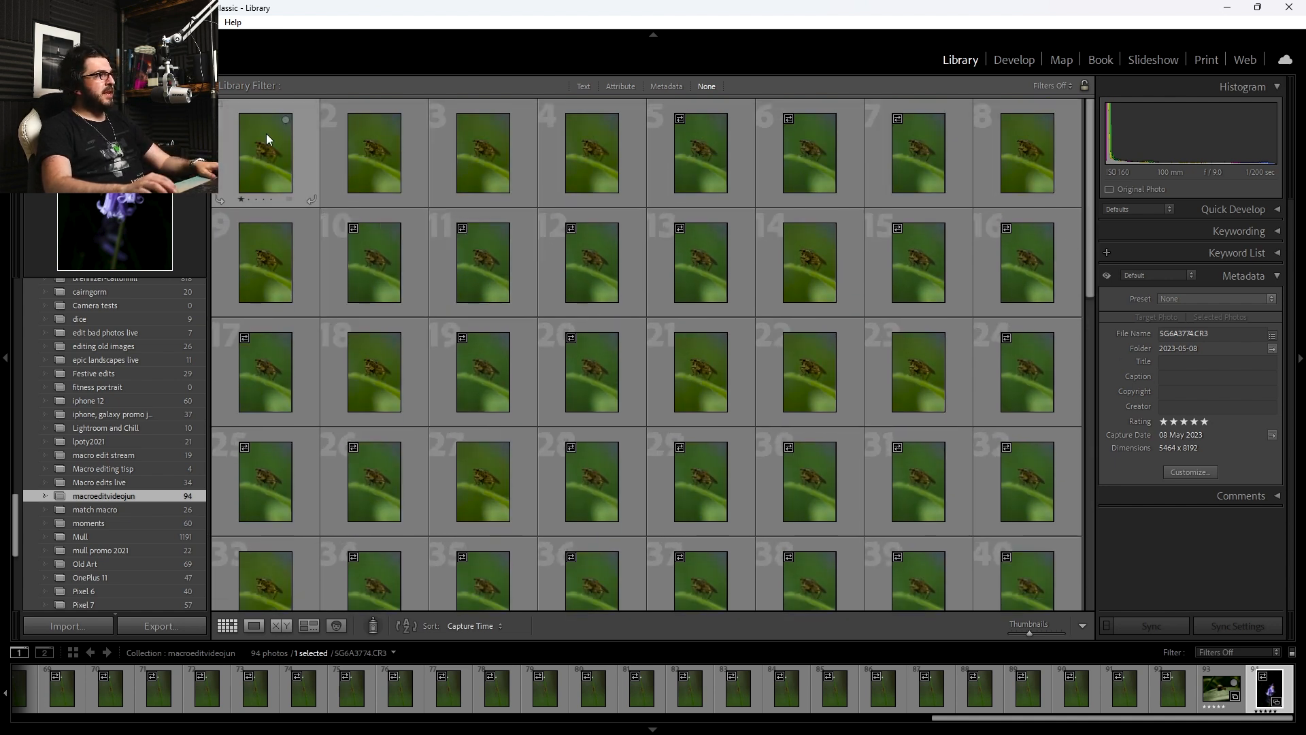
left_click(275, 166)
double_click(274, 166)
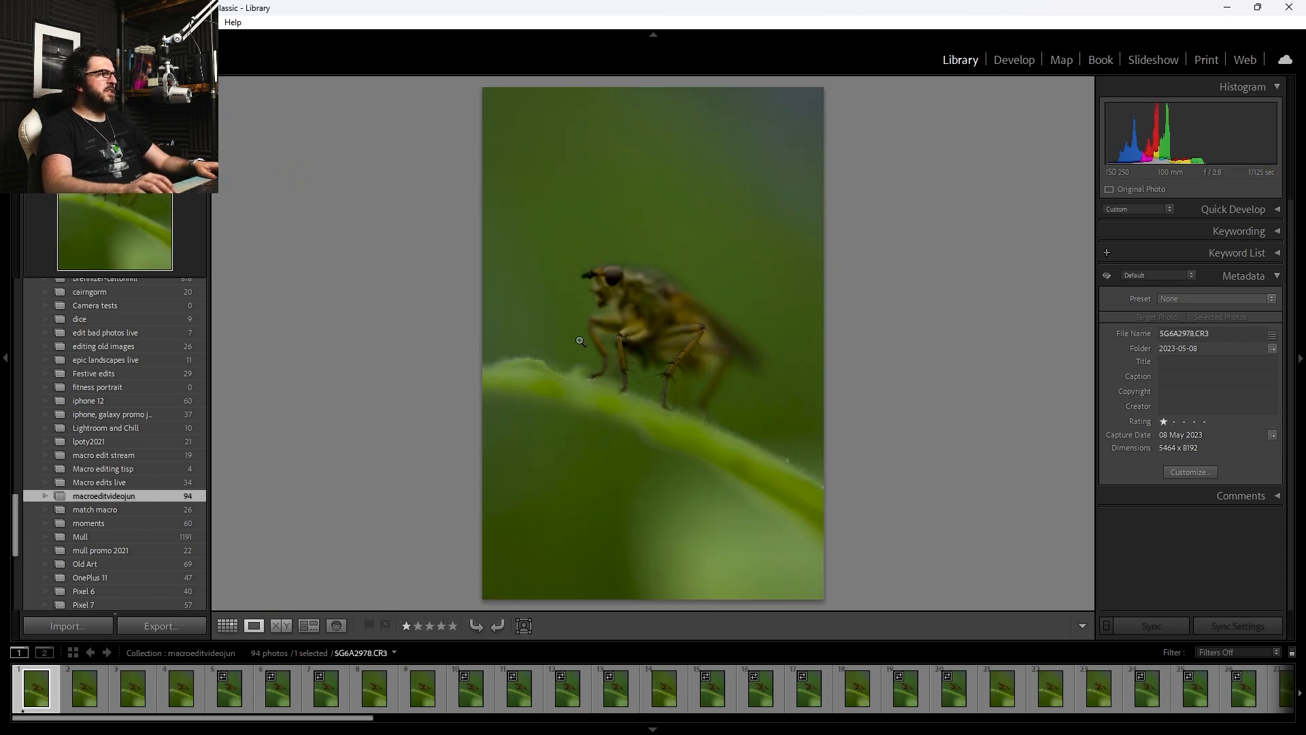
left_click(658, 401)
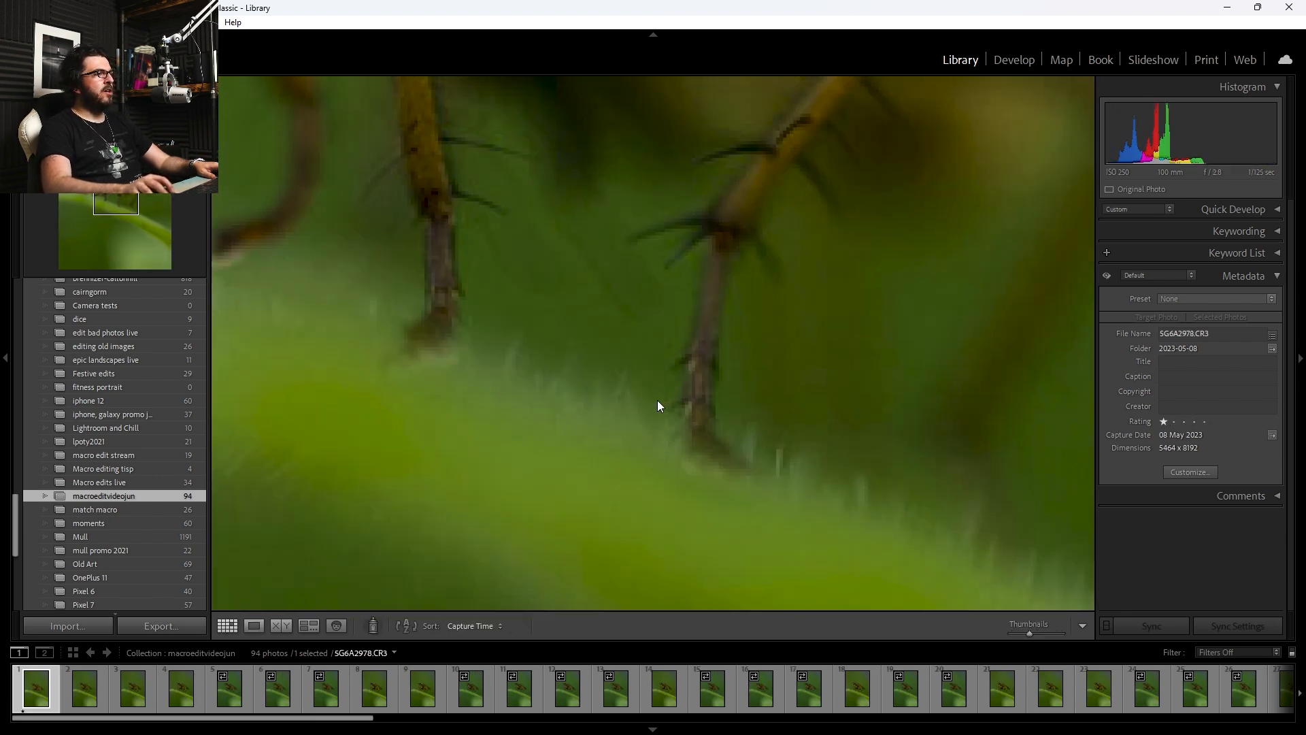
key("g")
double_click(735, 512)
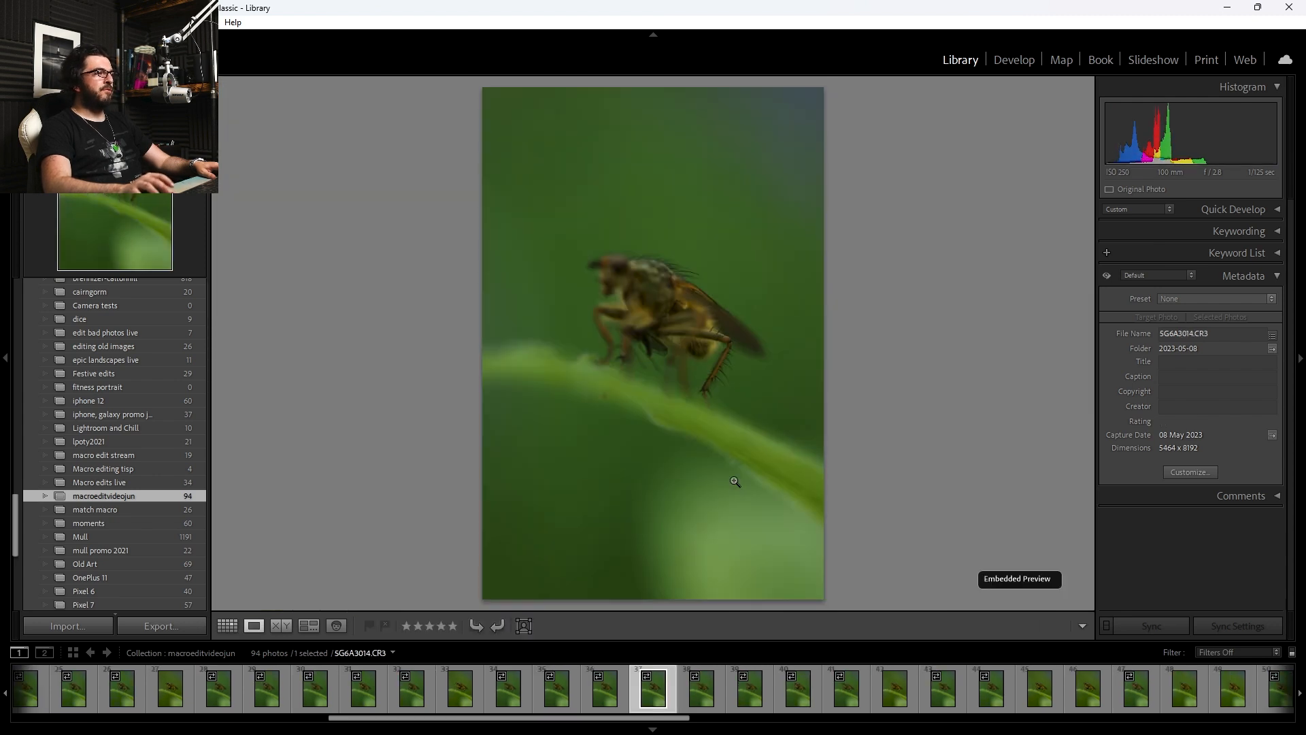
key("g")
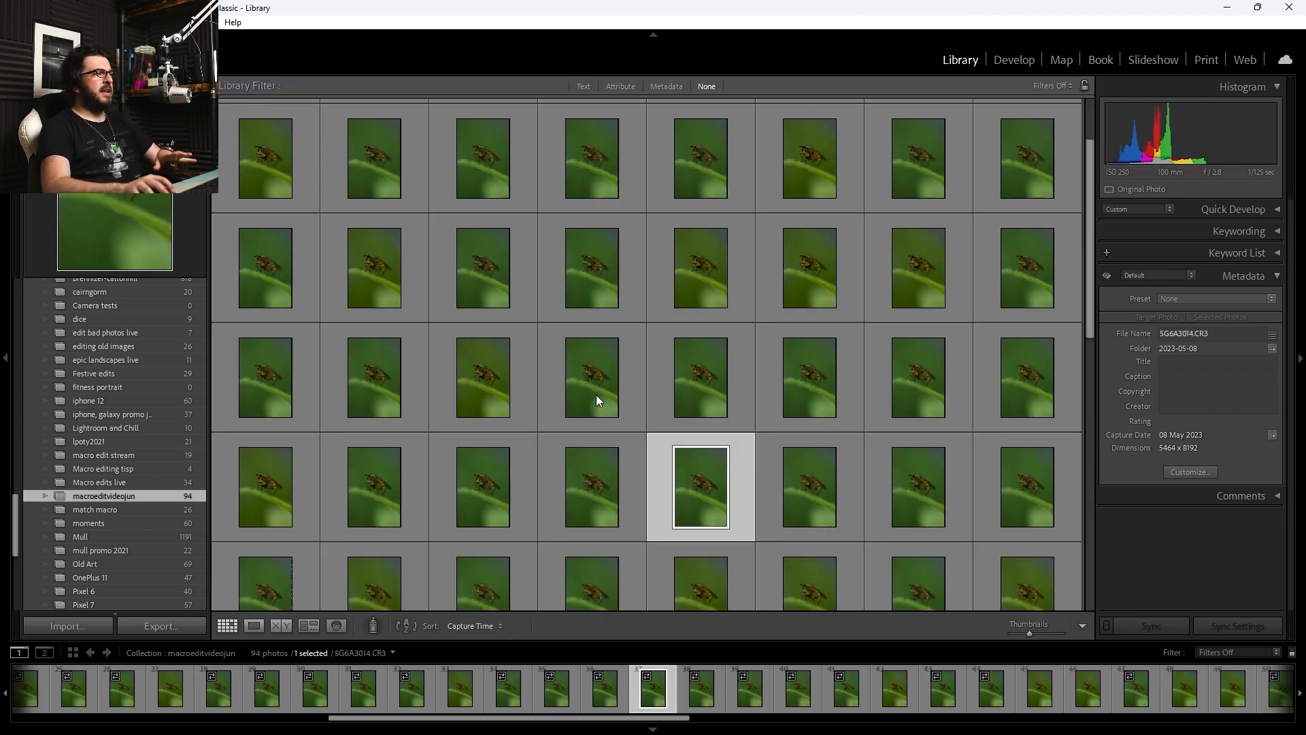
scroll(610, 545, "down", 5)
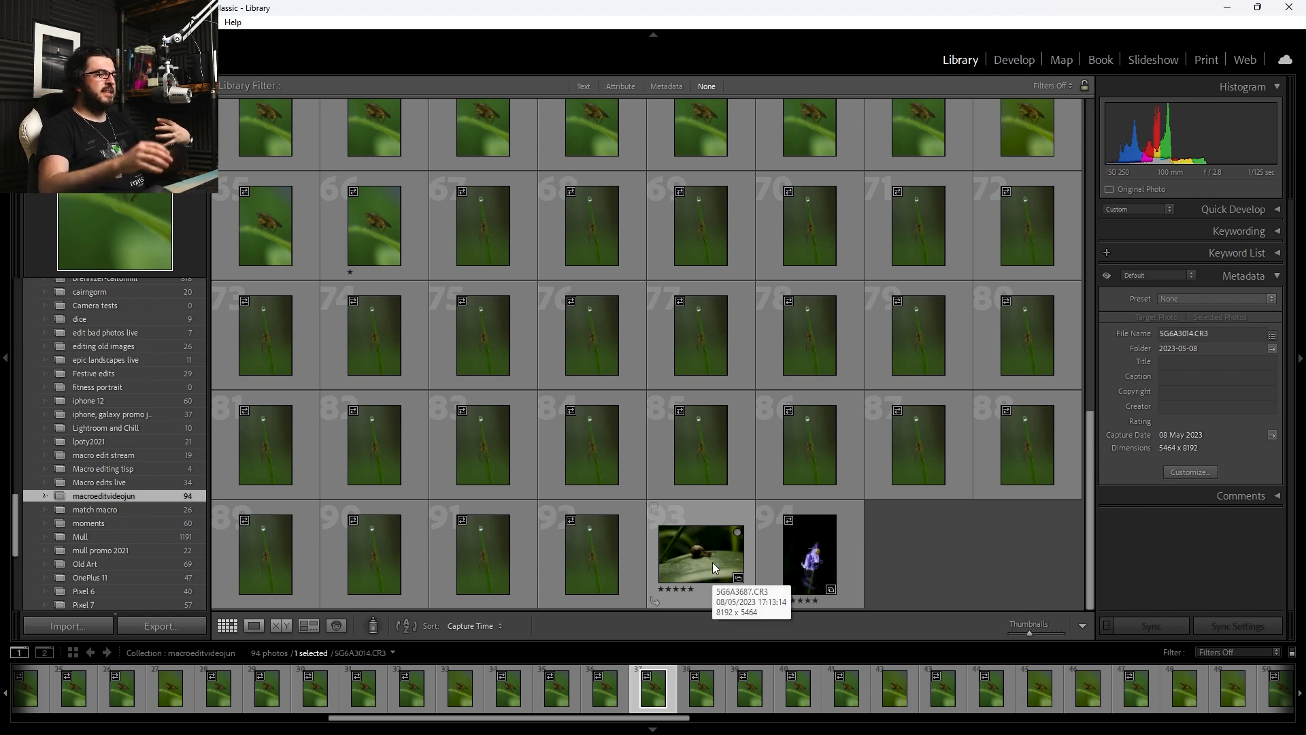
scroll(635, 529, "up", 8)
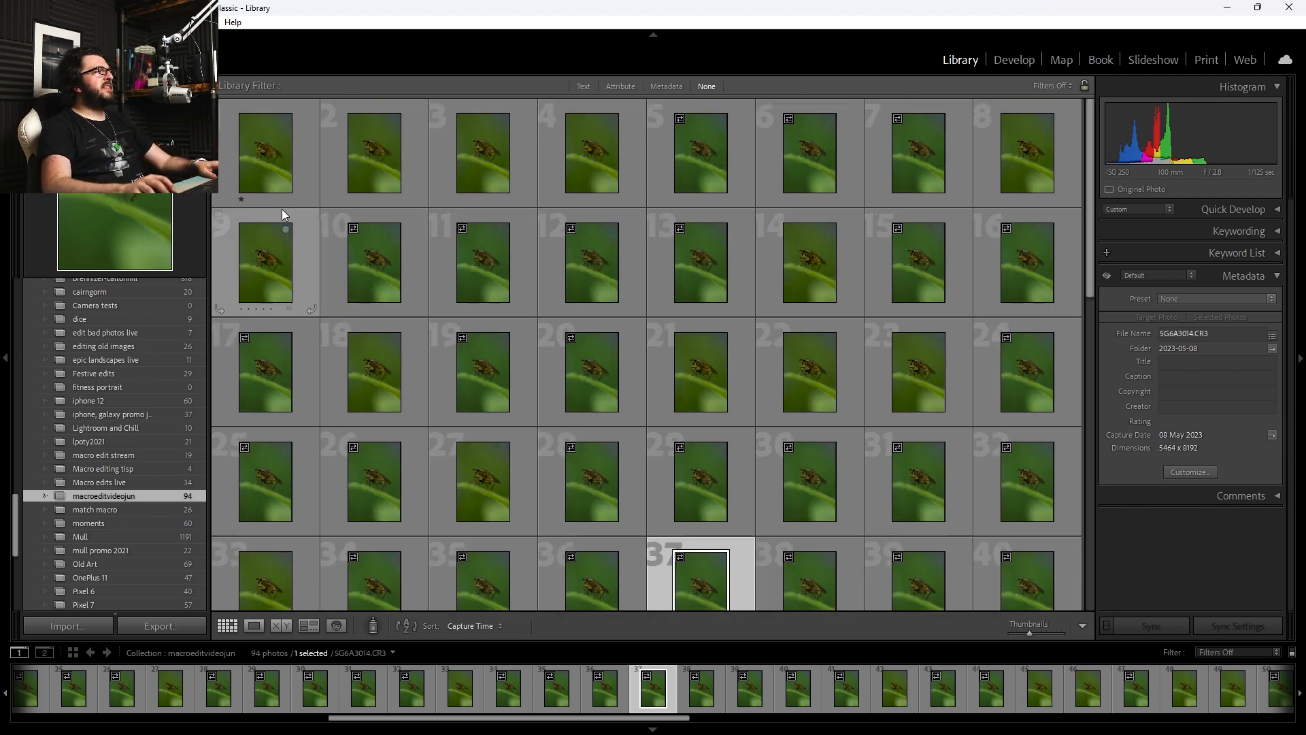
Open the first fly photo large and step forward through the sequence frame by frame to examine how the focus shifts across the insect.
double_click(264, 169)
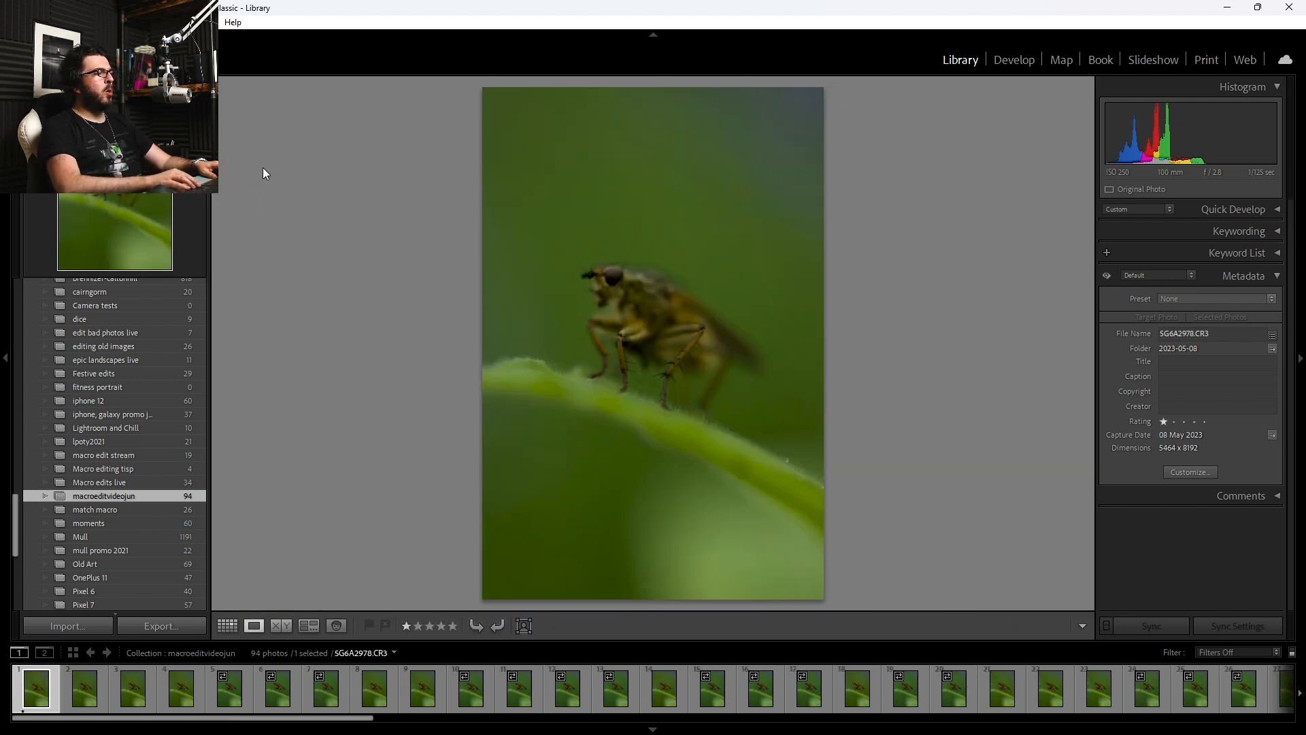
scroll(1117, 698, "down", 5)
scroll(1117, 698, "down", 5)
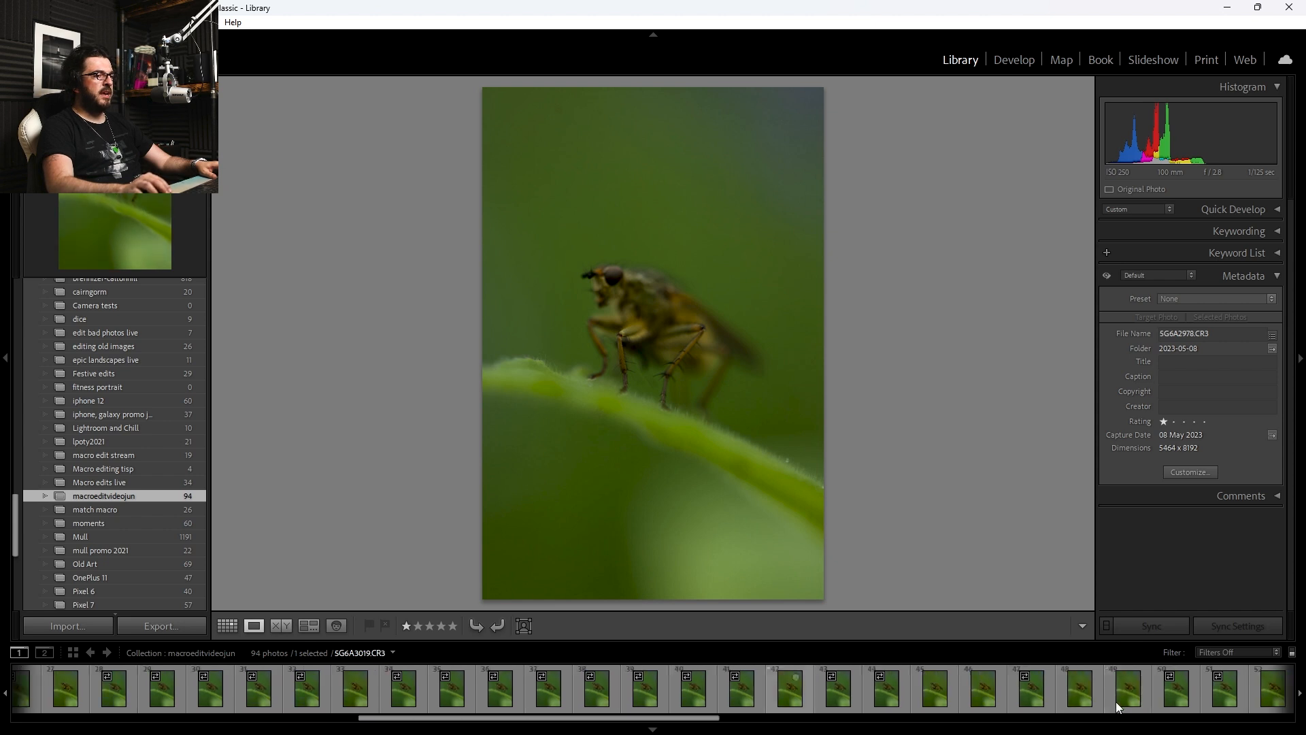
scroll(1109, 698, "down", 2)
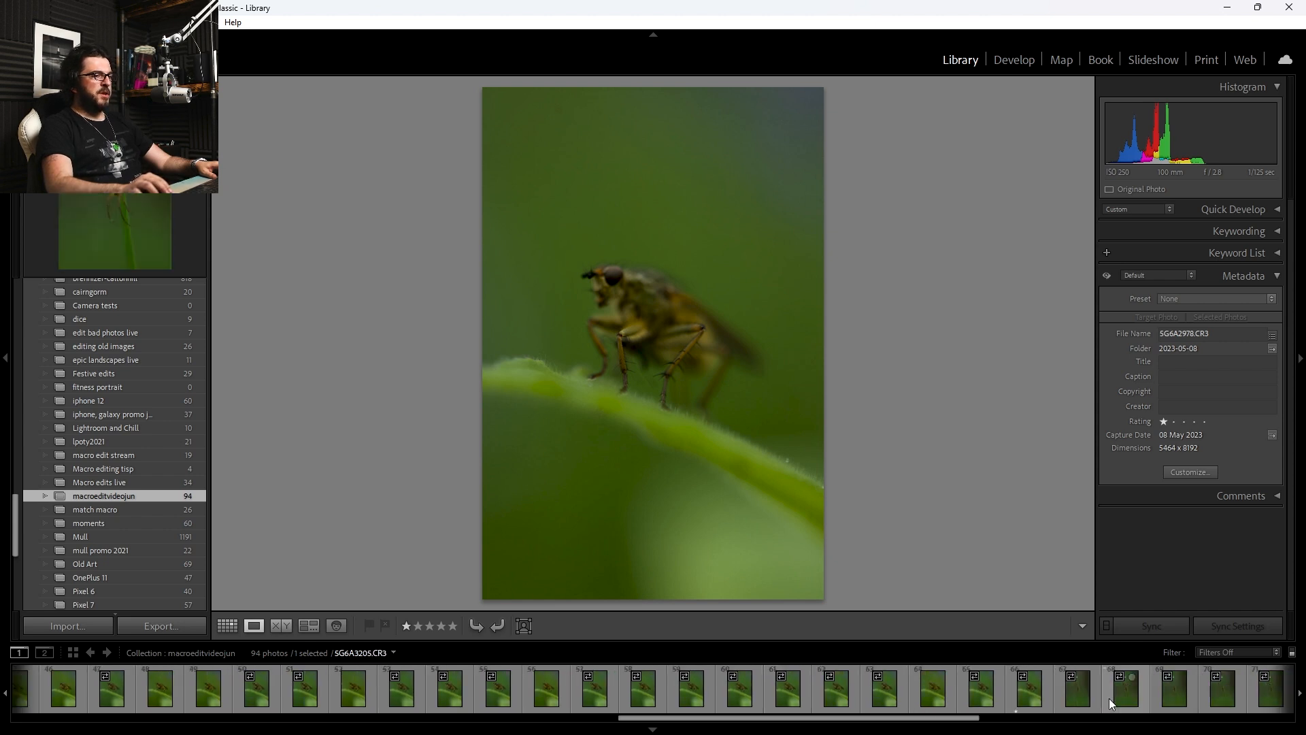
scroll(1013, 700, "up", 9)
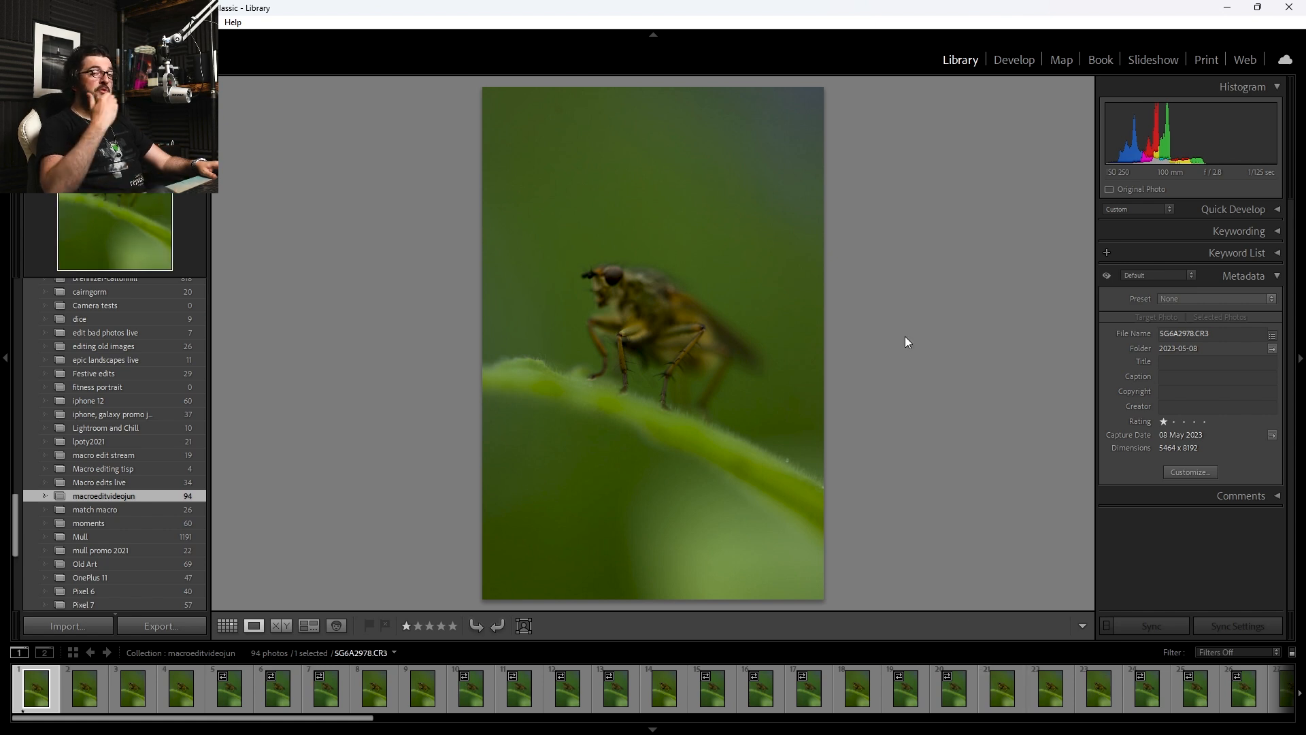
key("Right")
key("Right")
key("Right")
key("Right")
key("Right")
key("Right")
key("Right")
key("Right")
key("Right")
key("Right")
key("Right")
key("Right")
key("Right")
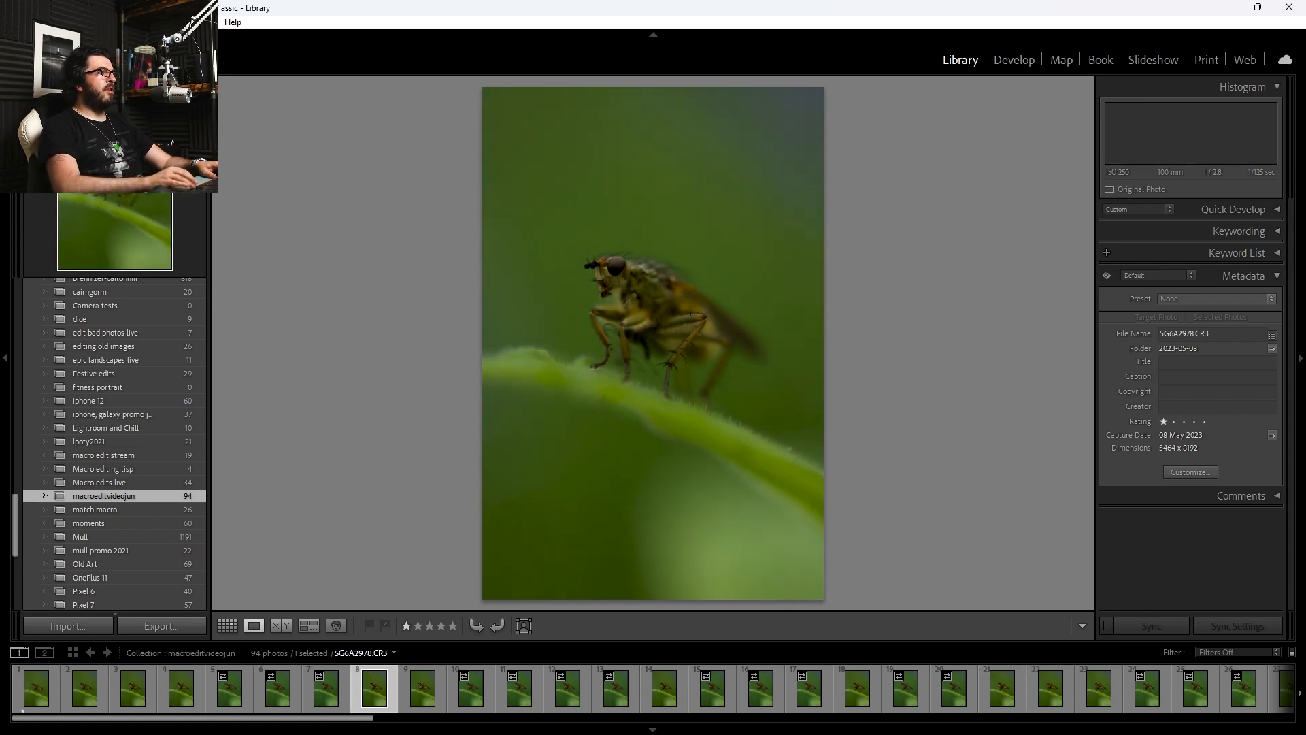
key("Right")
key("Right")
key("Right")
key("Right")
key("Right")
key("Right")
key("Right")
key("Right")
key("Right")
key("Right")
key("Right")
key("Right")
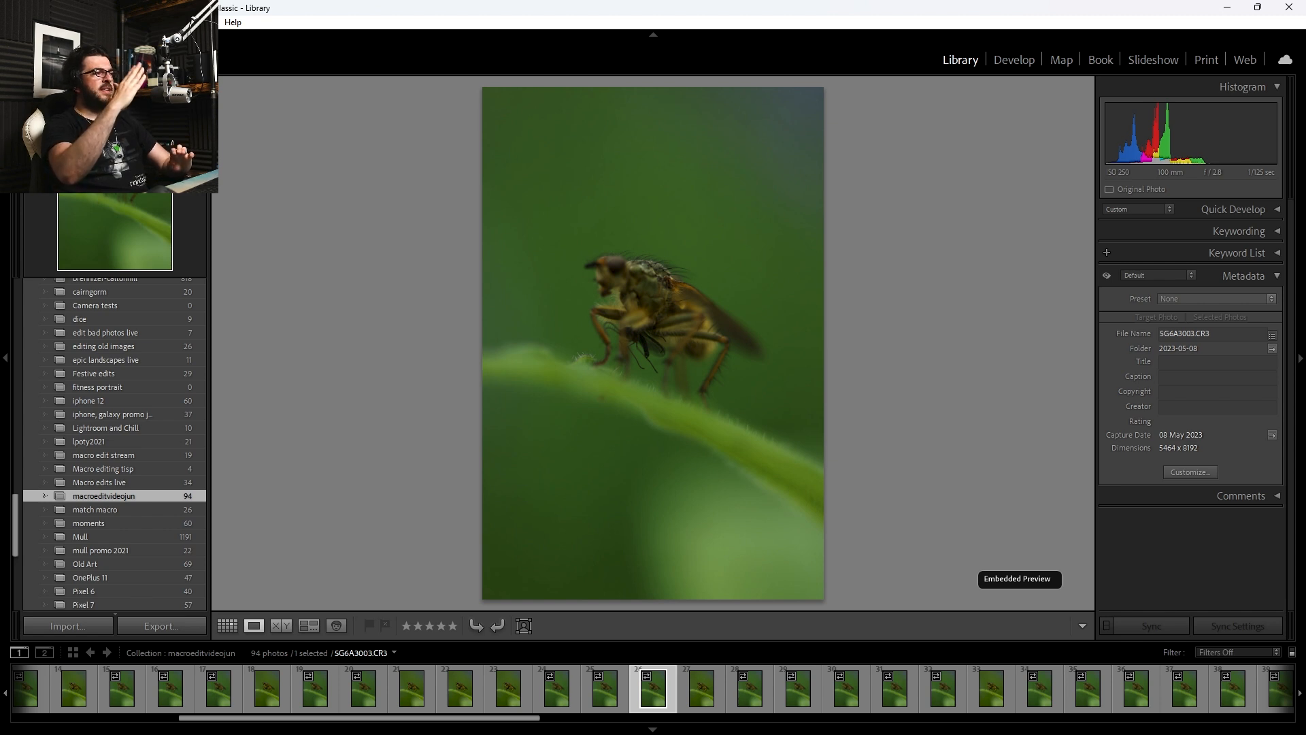
key("Right")
key("Right")
key("Right")
key("Right")
key("Right")
key("Right")
key("Right")
key("Right")
key("Right")
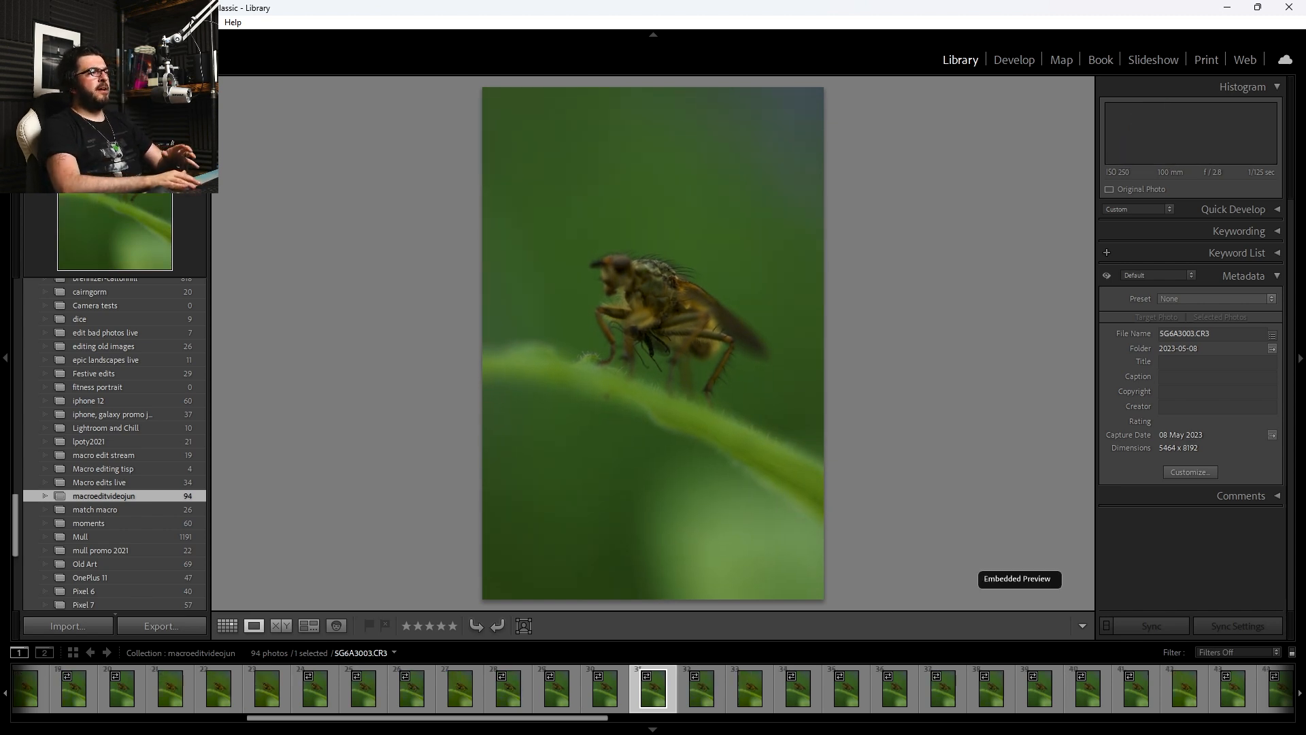
key("Right")
key("Right")
key("Right")
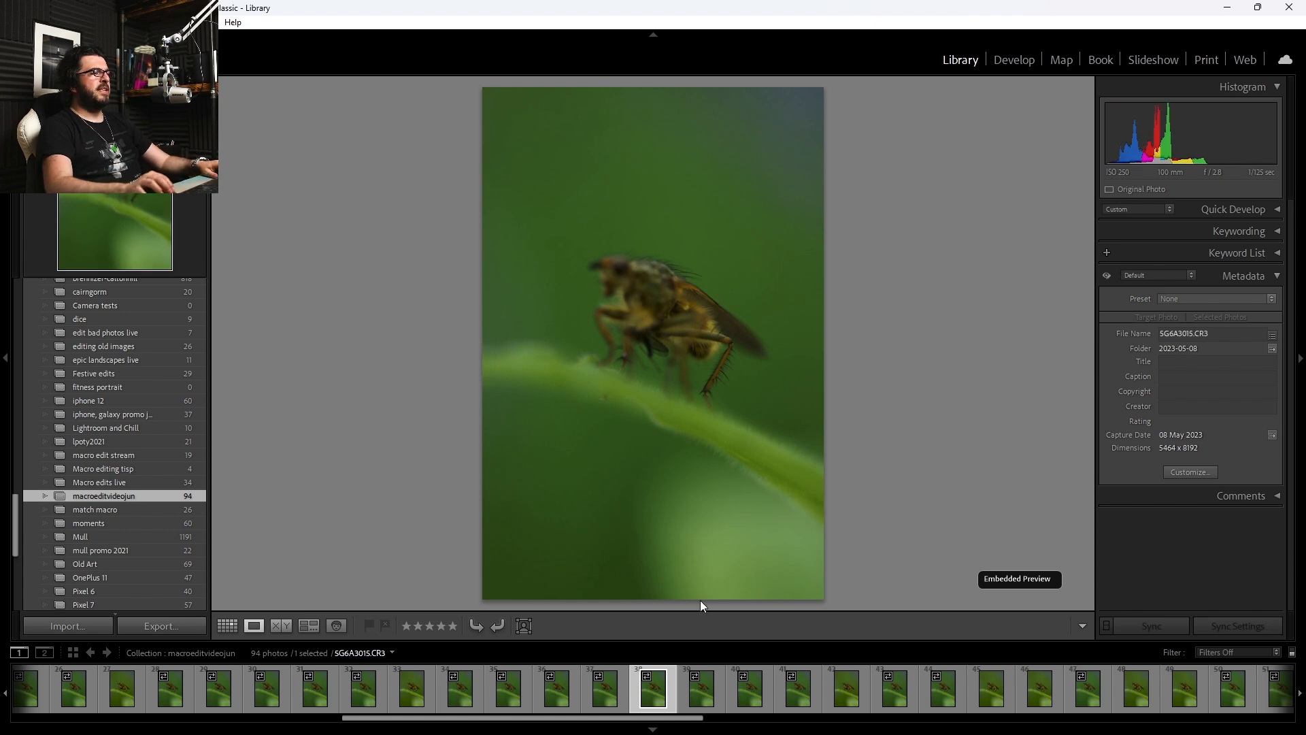
Select the whole fly sequence, from the first photo 5G6A2978 through 5G6A3043.
scroll(633, 703, "left", 10)
left_click(40, 687)
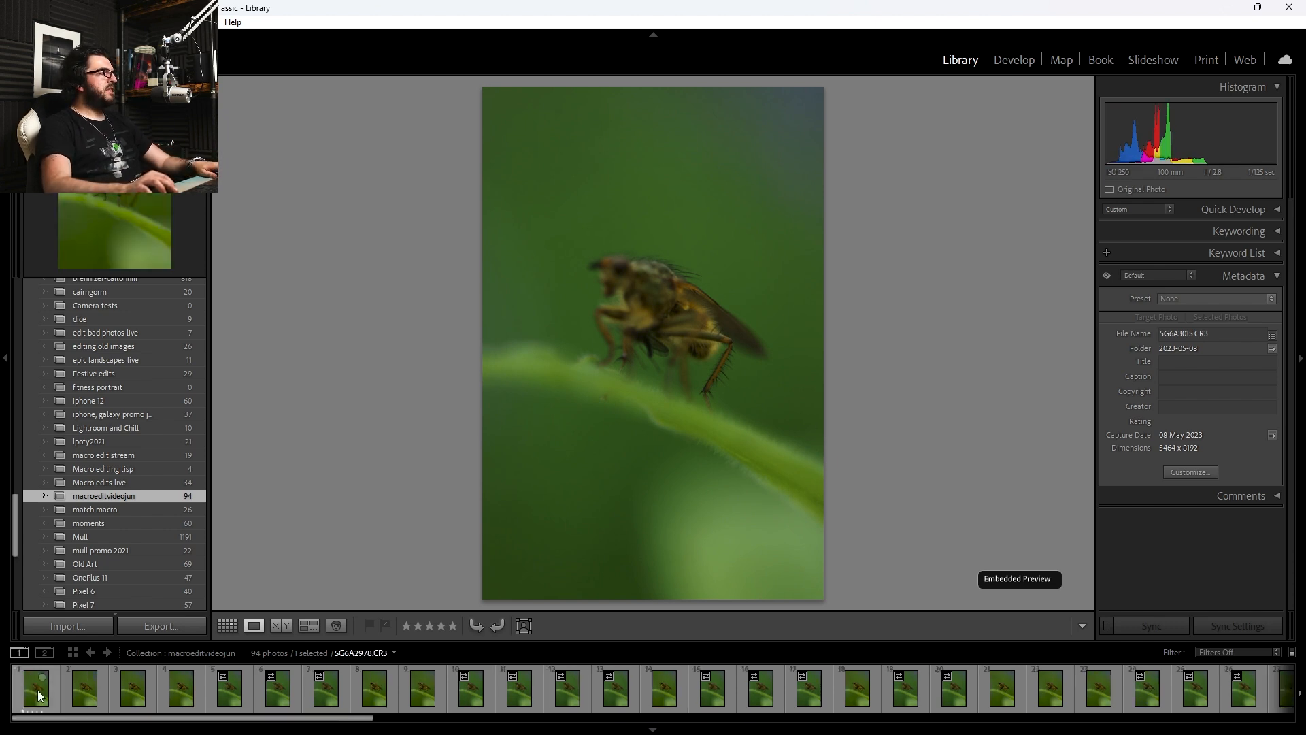
scroll(253, 685, "right", 10)
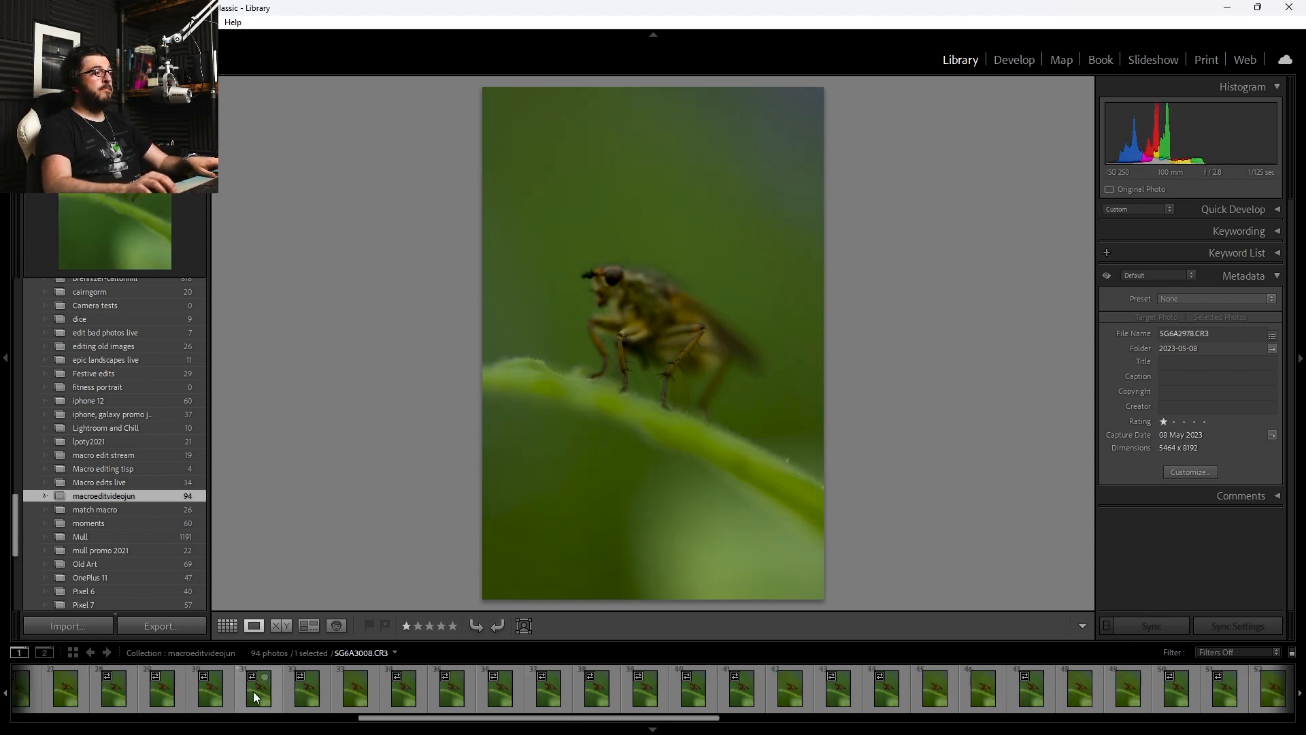
scroll(354, 696, "right", 4)
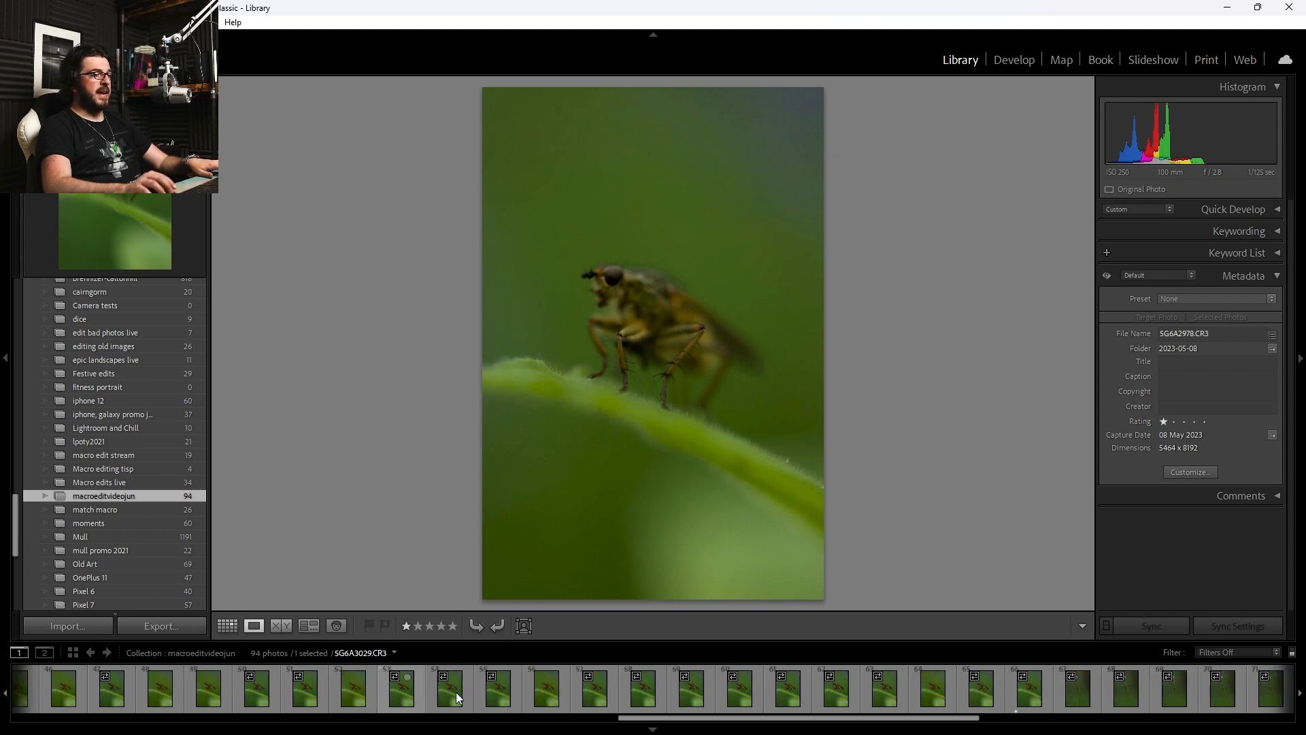
left_click(1025, 684, "shift")
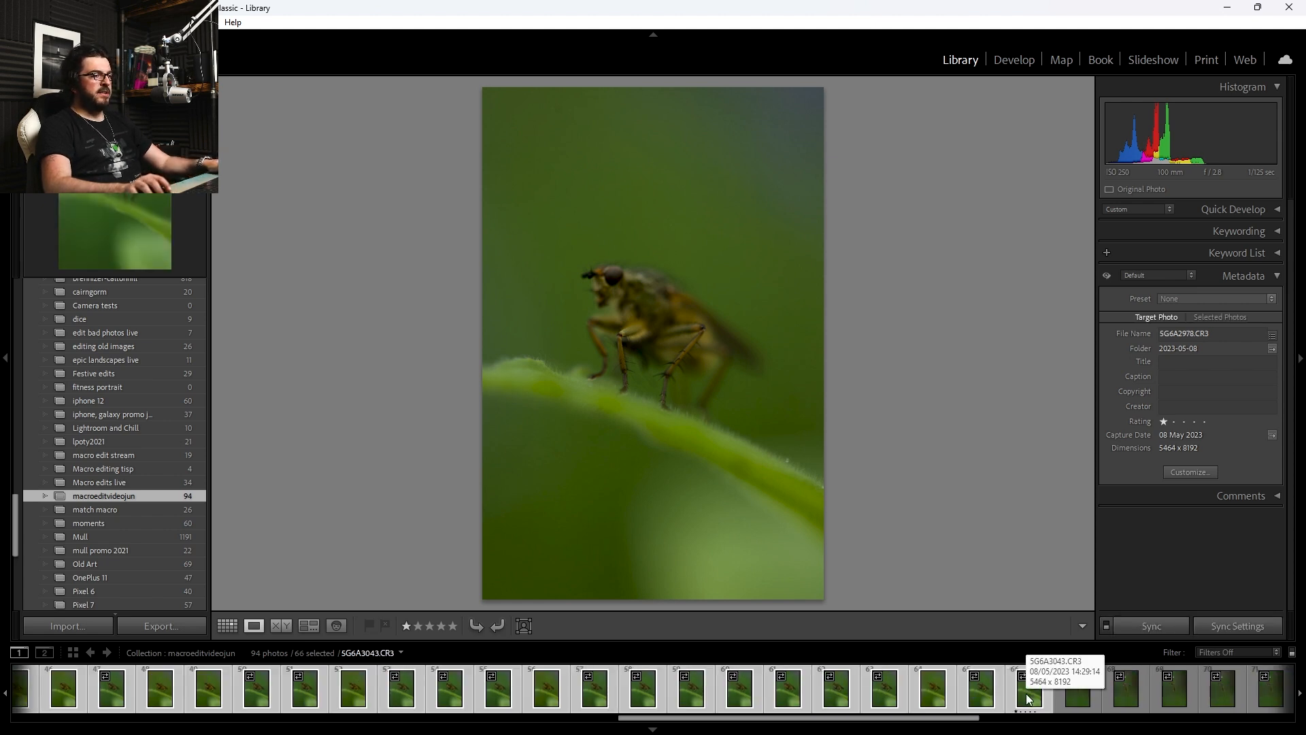
Open the export settings for the selected photos and name the Desktop subfolder focusstacktest.
right_click(1028, 699)
mouse_move(1090, 623)
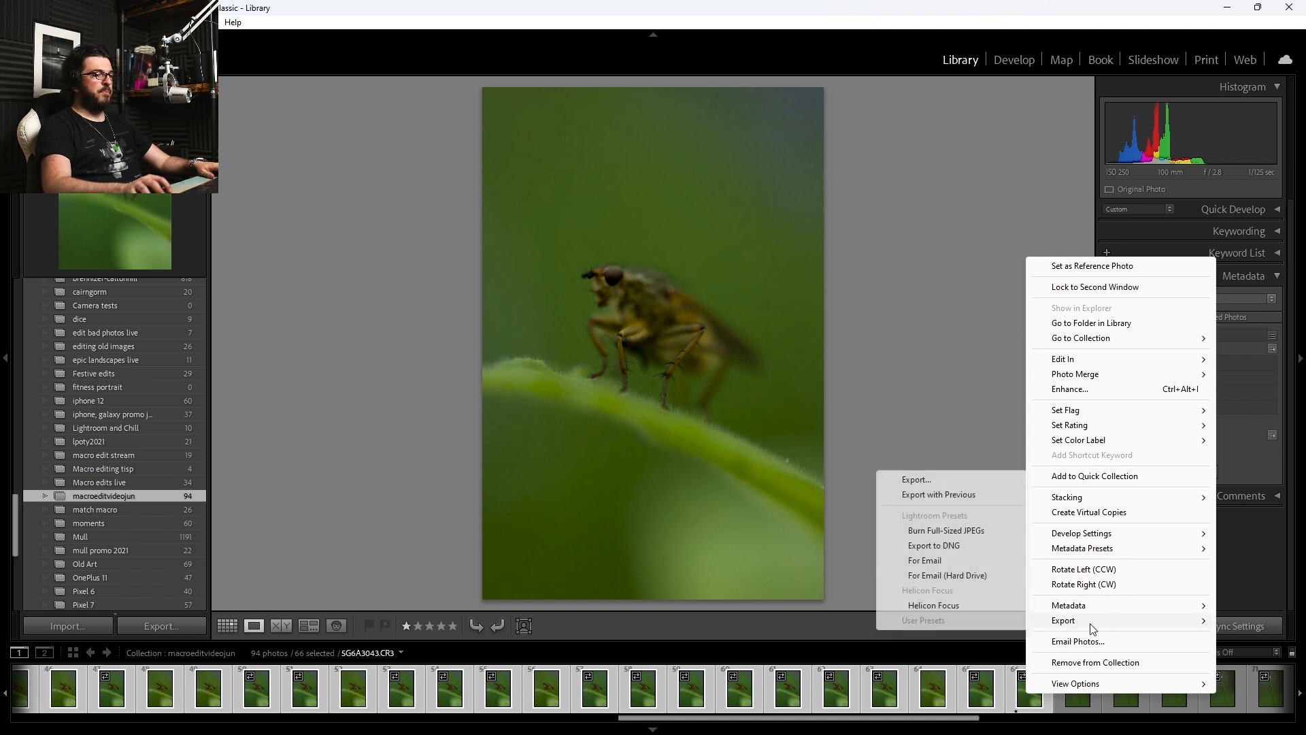
left_click(916, 479)
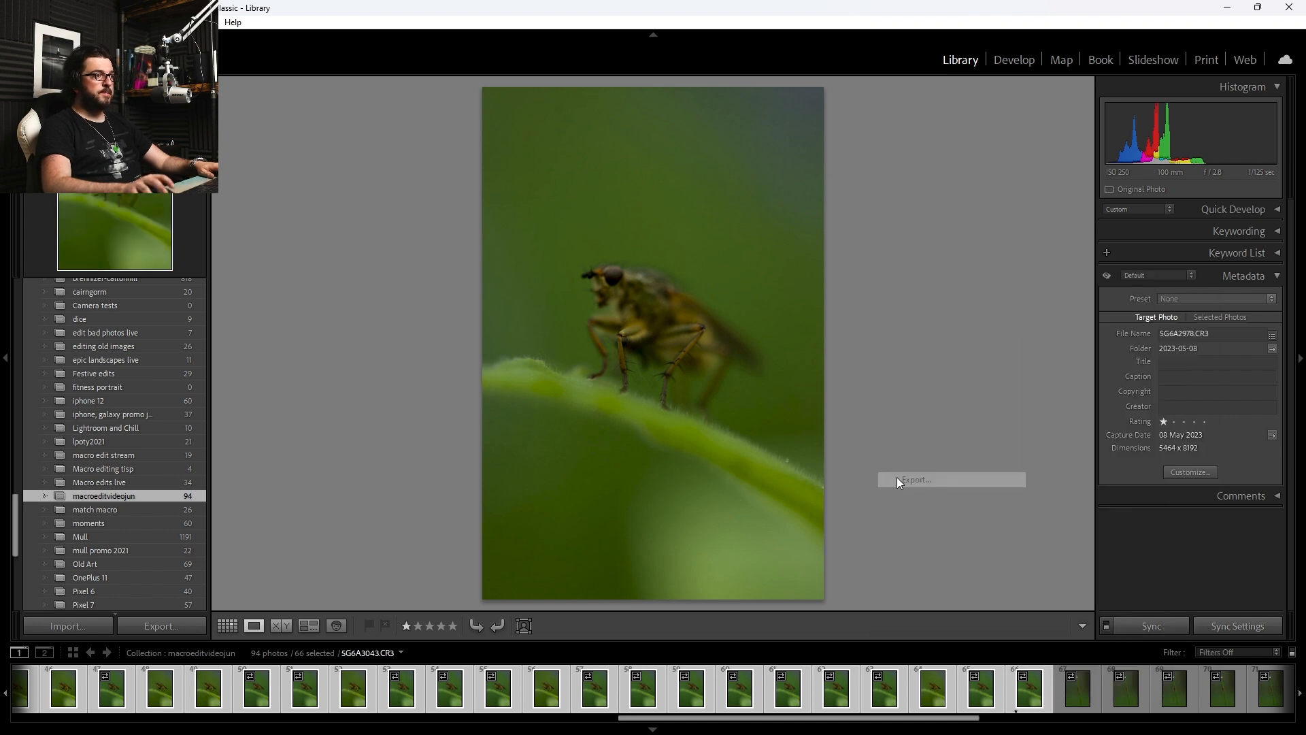
left_click(643, 290)
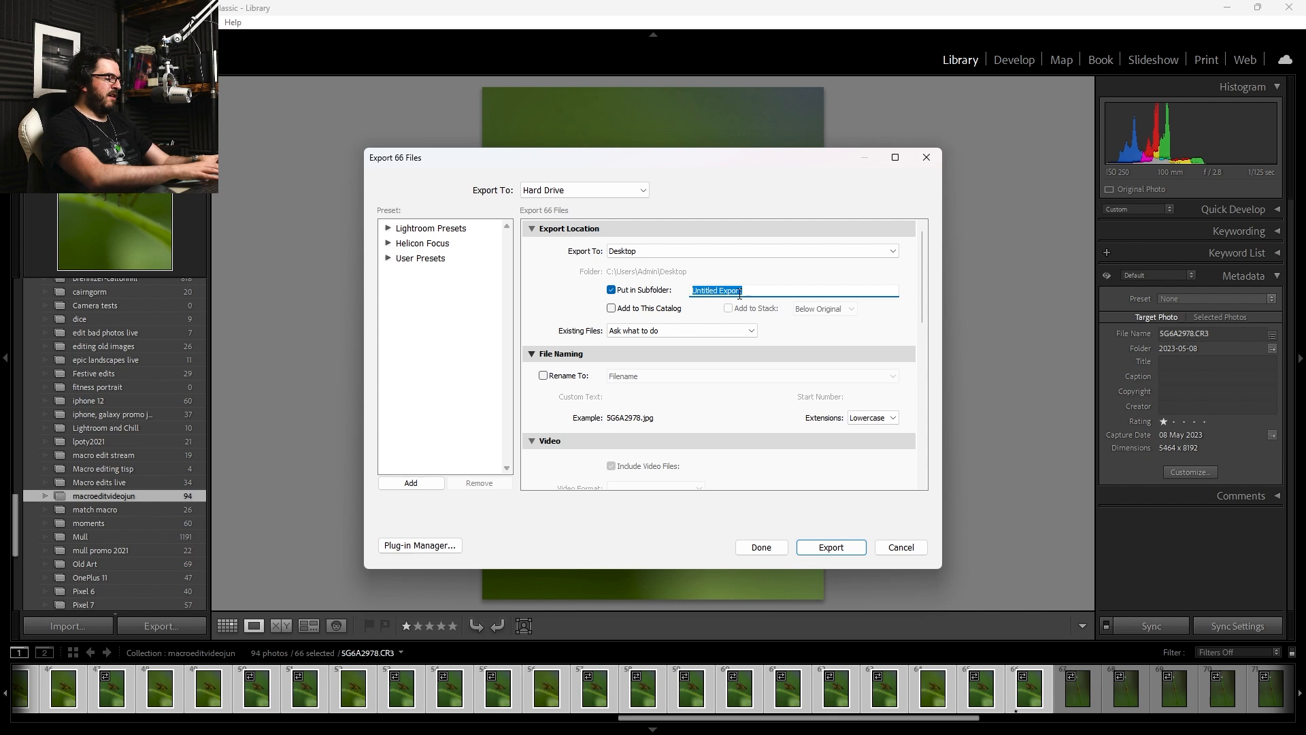
type("focusstacktest")
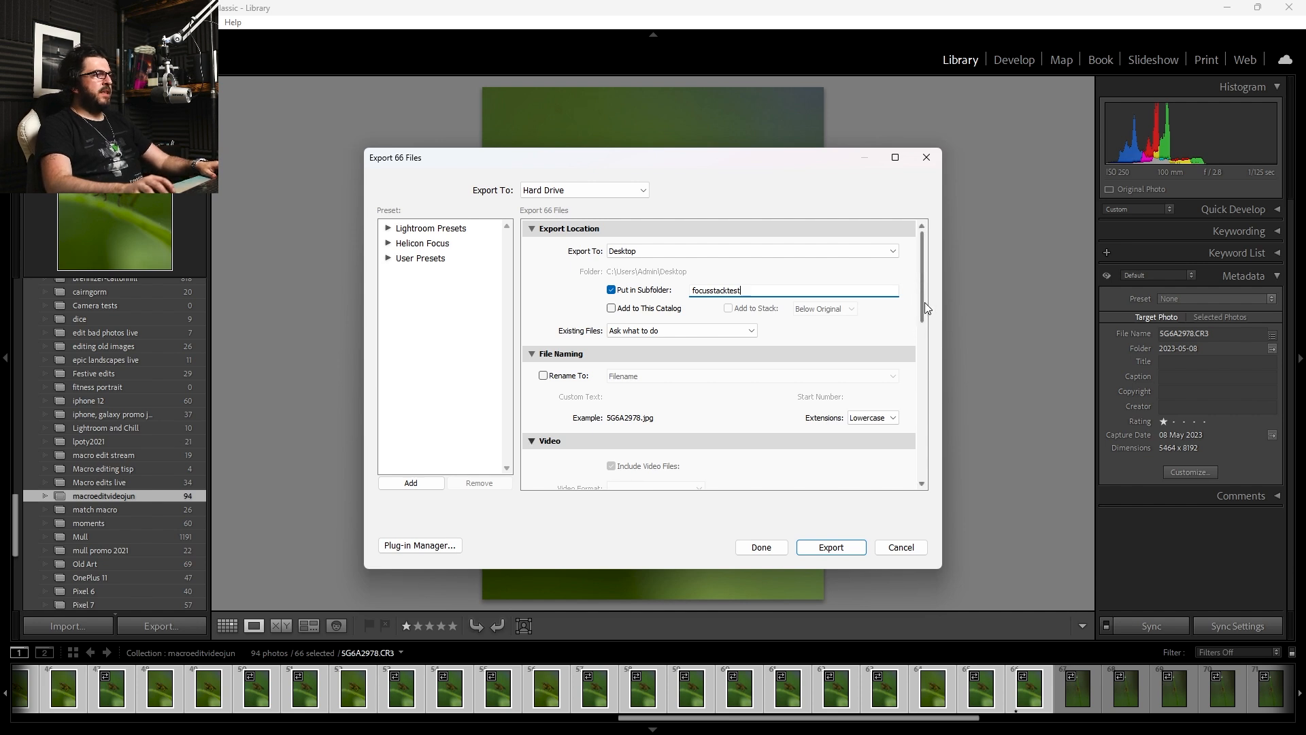
Set the export image format to DNG and export the selected fly photos.
scroll(928, 308, "down", 5)
left_click(683, 422)
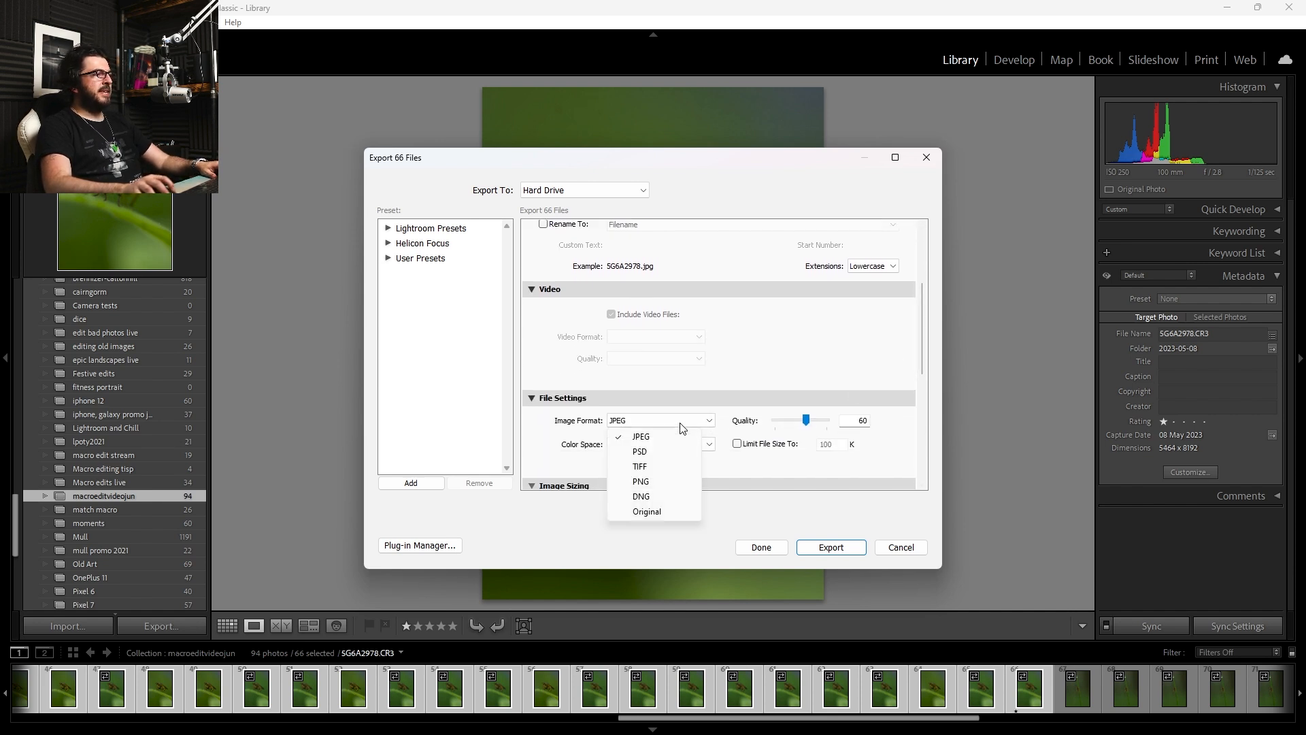
left_click(668, 498)
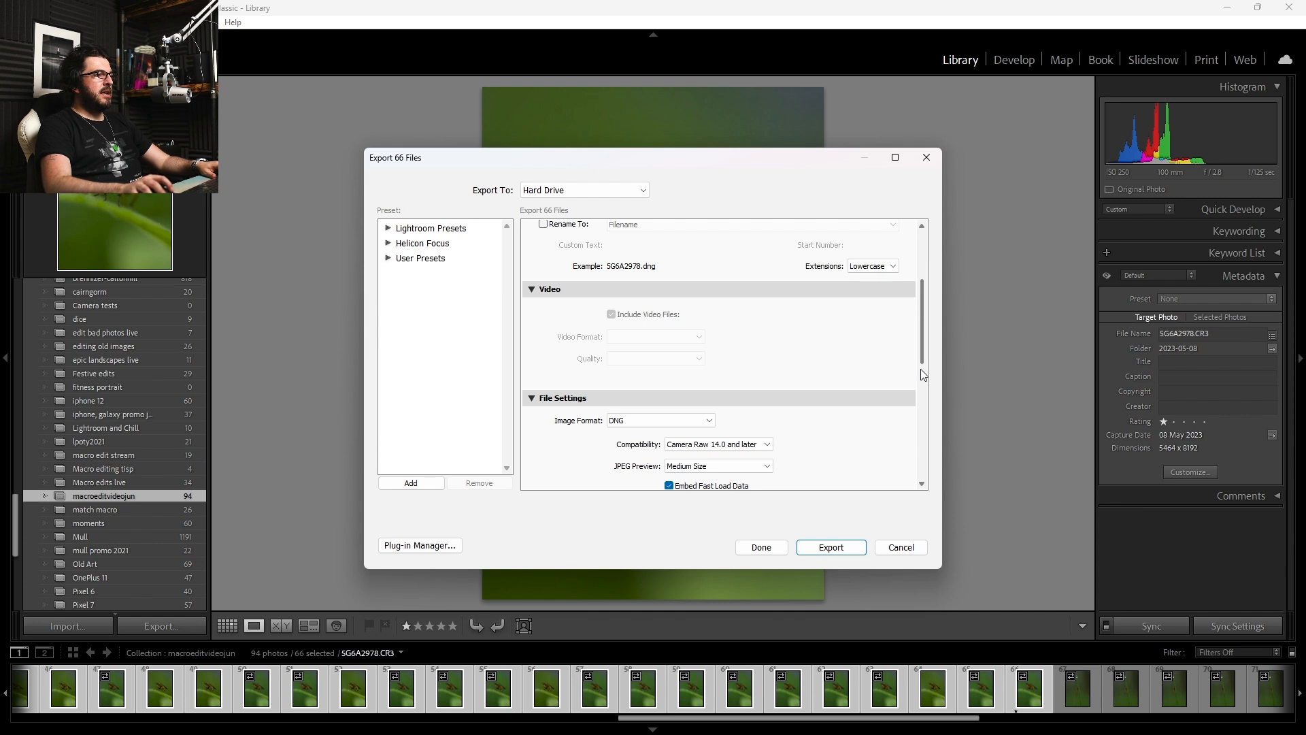
left_click_drag(922, 331, 919, 369)
left_click(825, 551)
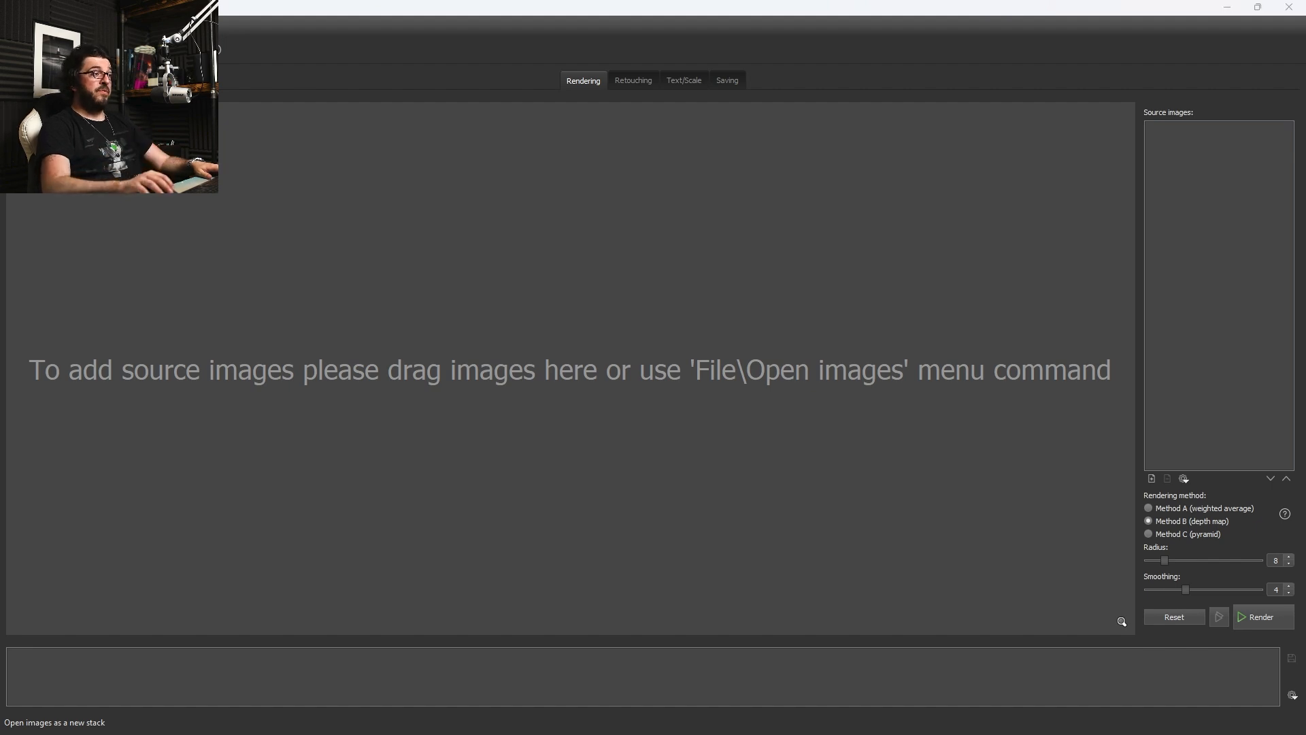
In Helicon Focus, open all the exported DNG images from the focusstacktest folder on the Desktop as a new stack.
left_click(16, 50)
left_click(146, 55)
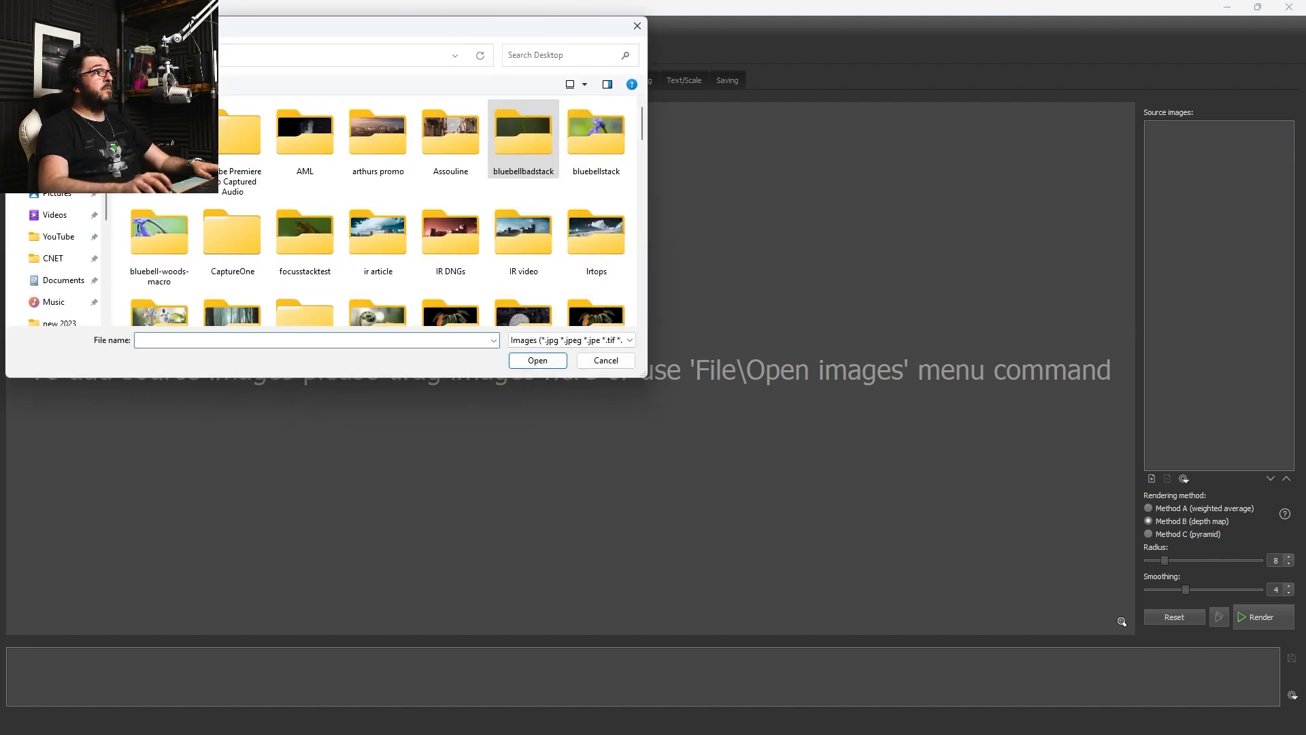
double_click(309, 230)
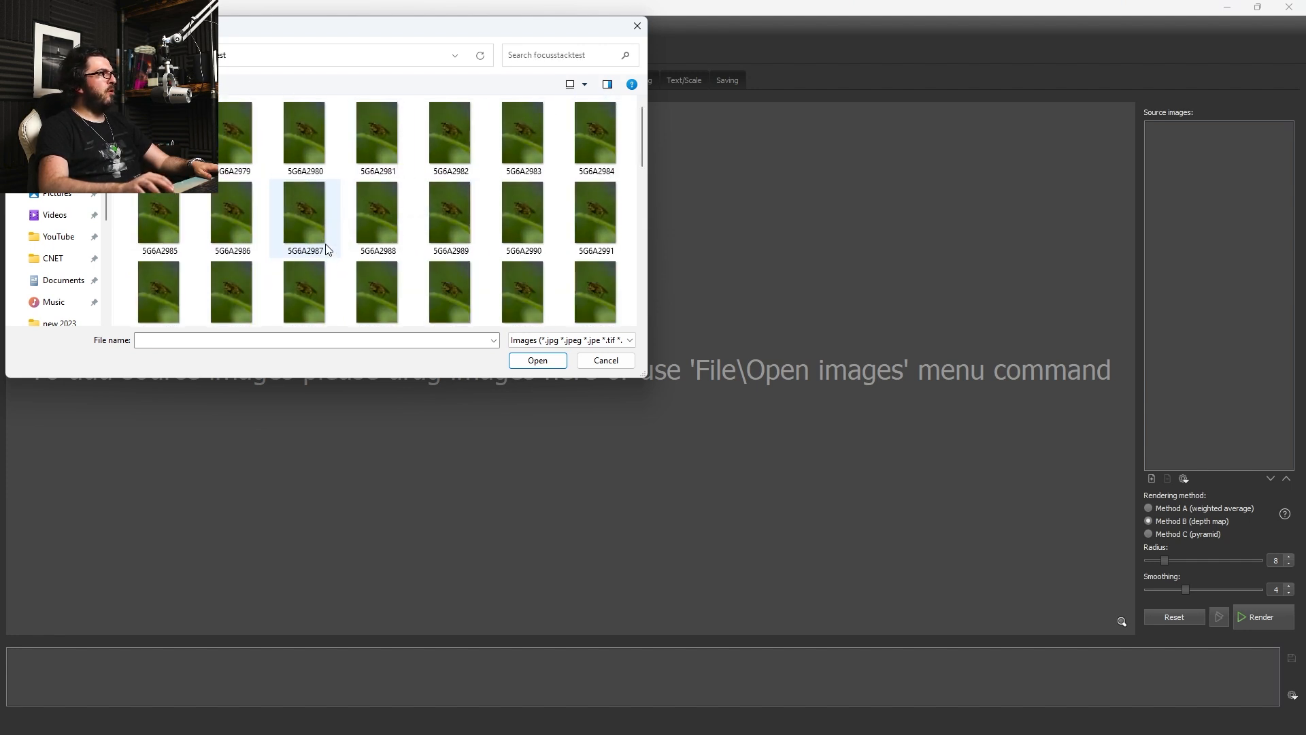
key("ctrl+a")
key("Return")
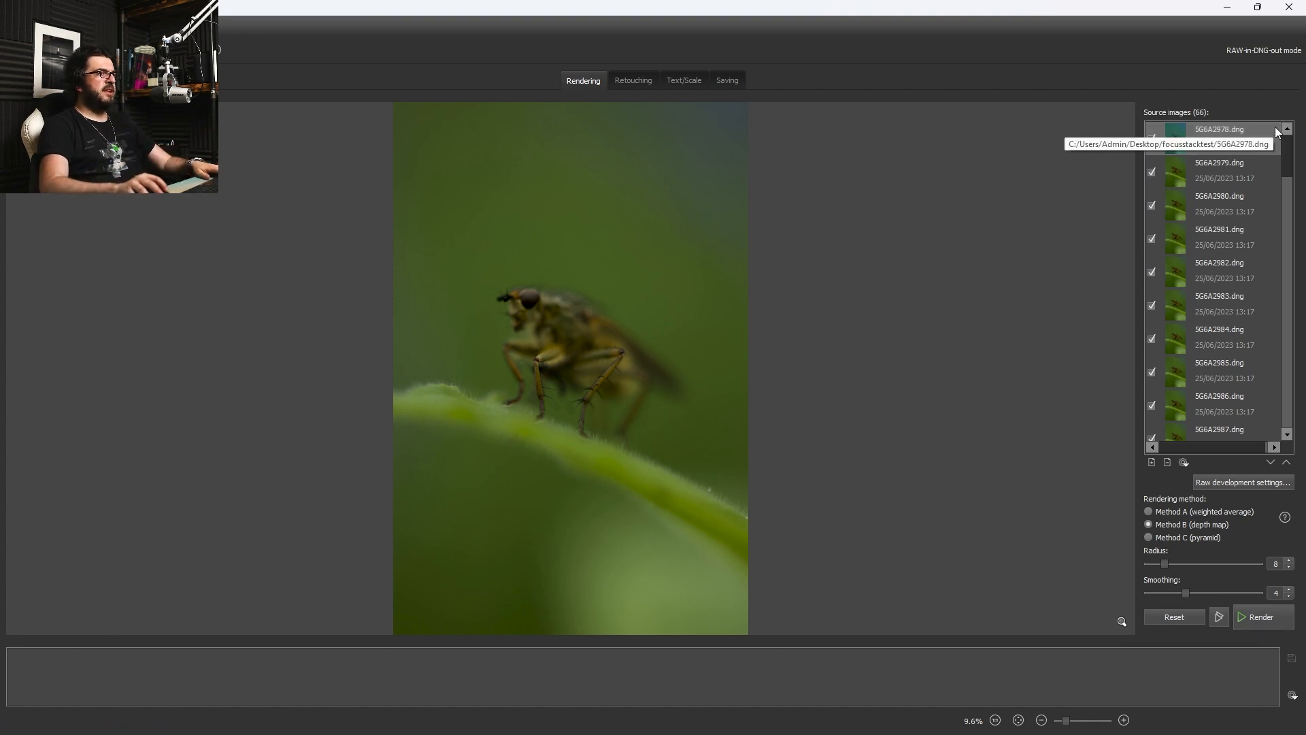
Render the focus stack with Method B (depth map) and save the result to the Desktop as a TIFF under the suggested name.
left_click(1263, 619)
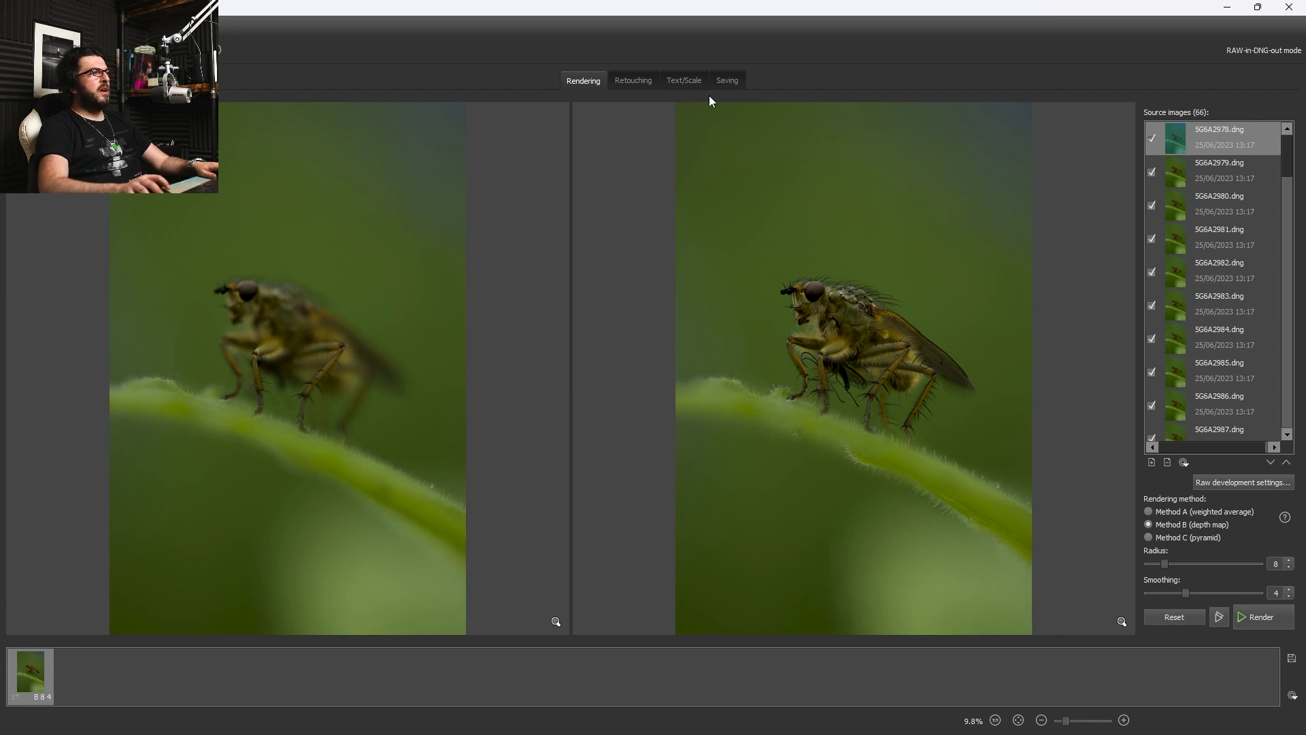
left_click(725, 81)
left_click(1198, 129)
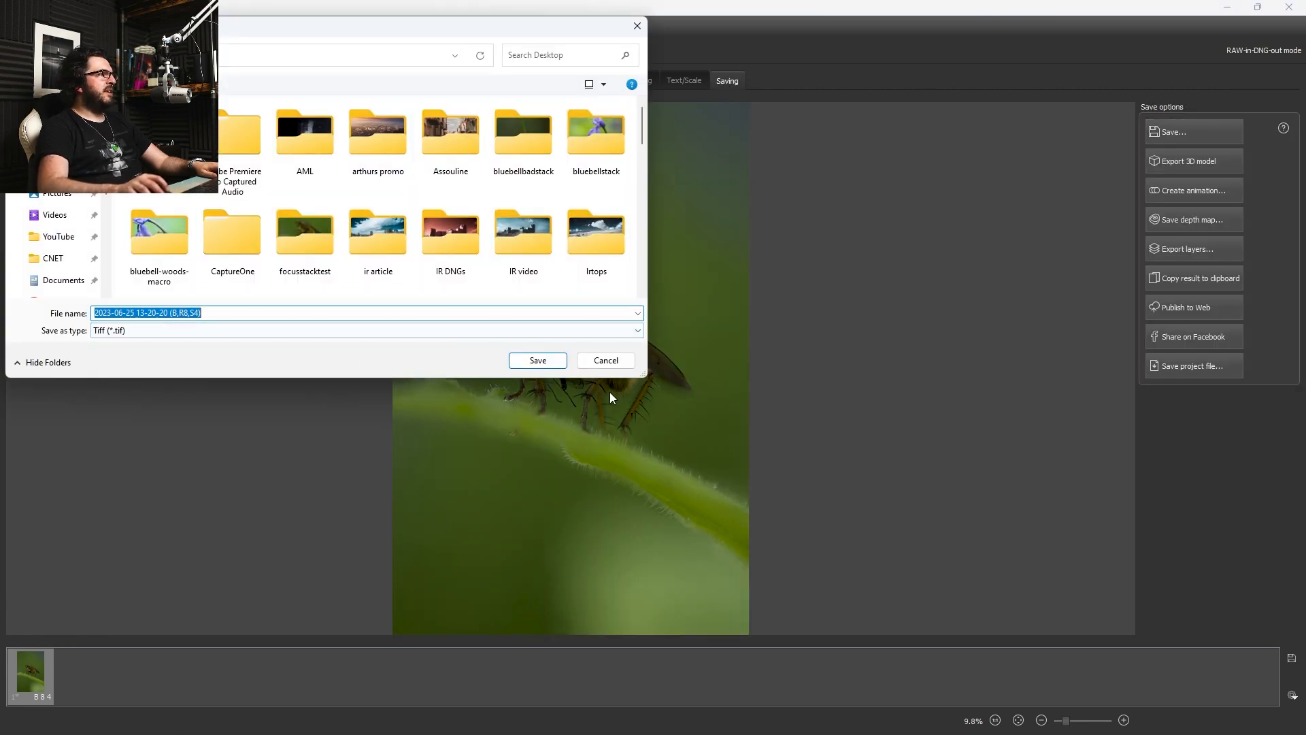
left_click(541, 361)
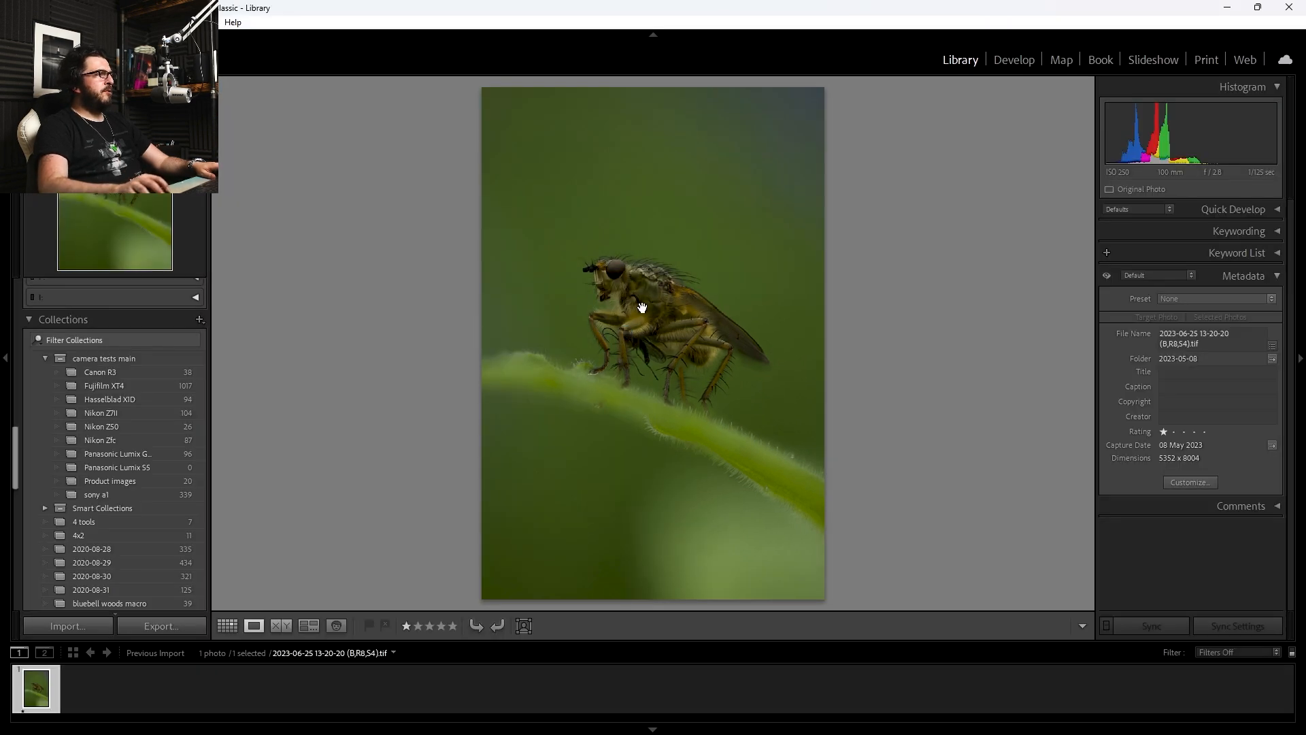
In Lightroom Classic, examine the stacked TIFF of the fly up close, checking the sharpness of its legs, body and hairs.
left_click(642, 329)
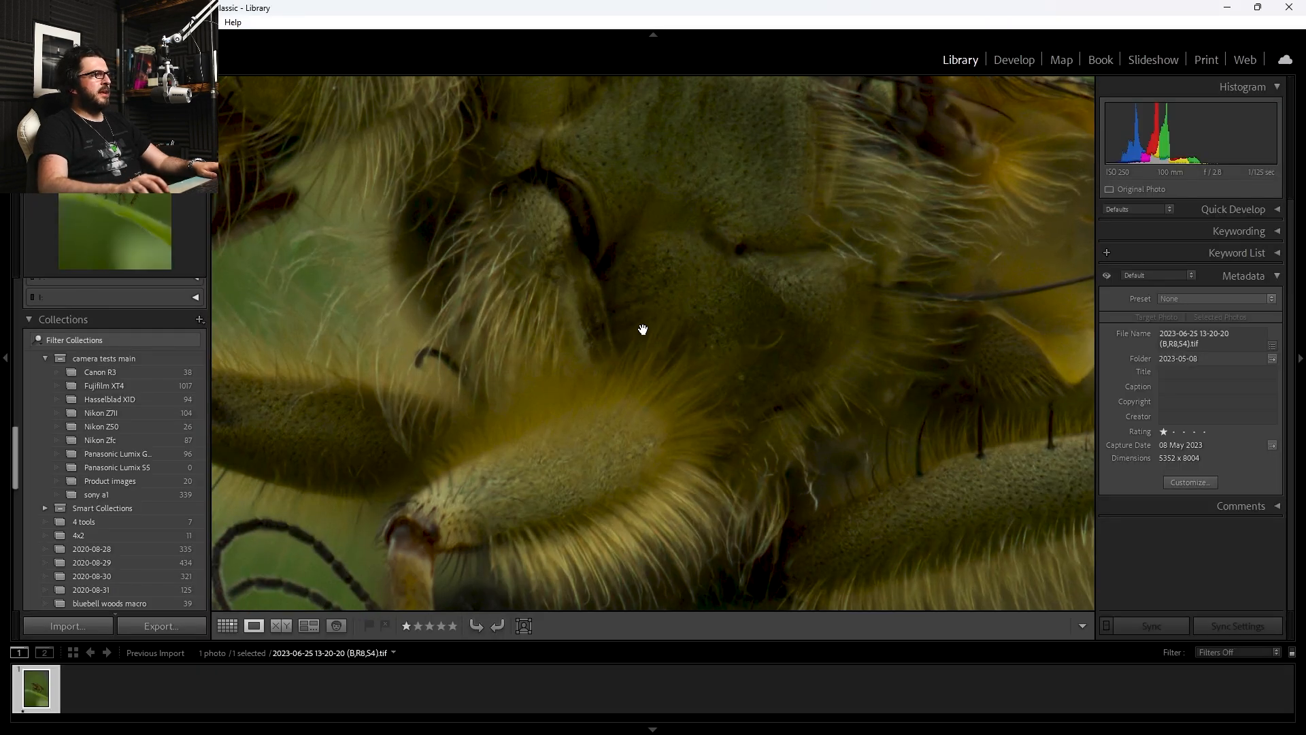
left_click(743, 228)
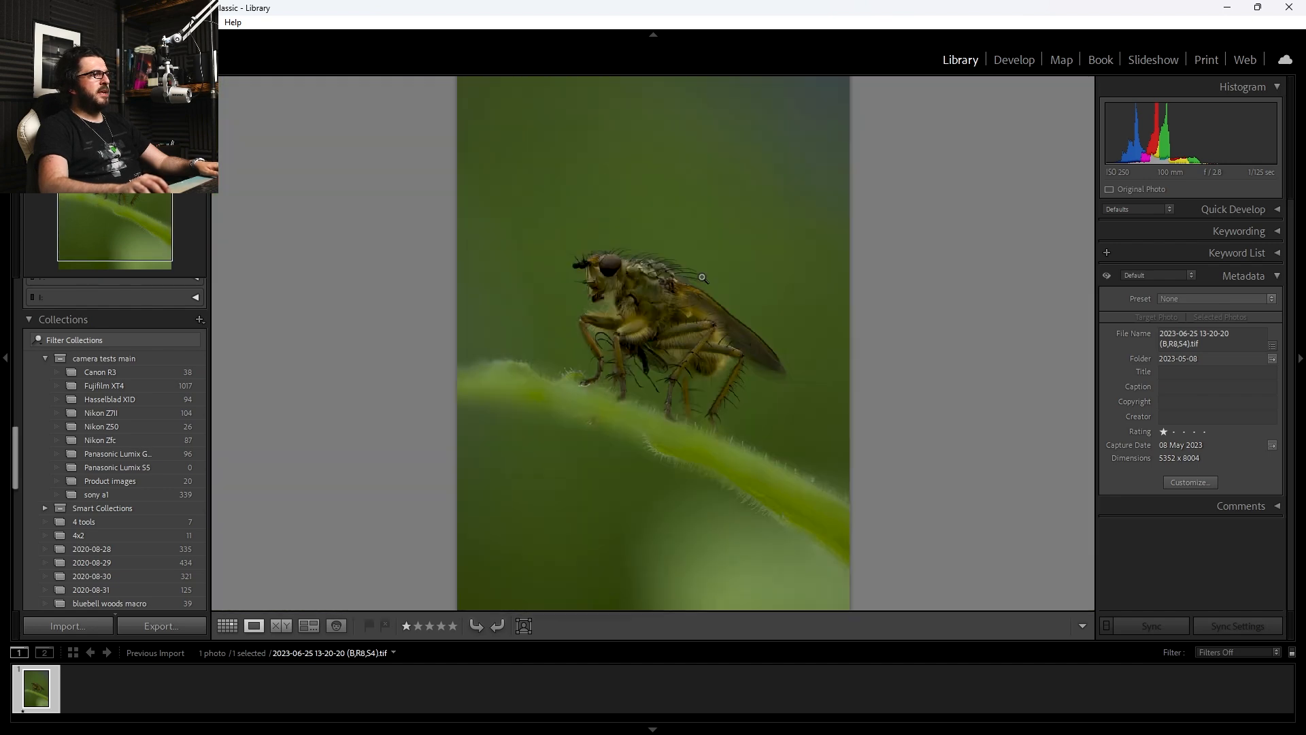
left_click(653, 223)
left_click_drag(653, 224, 699, 479)
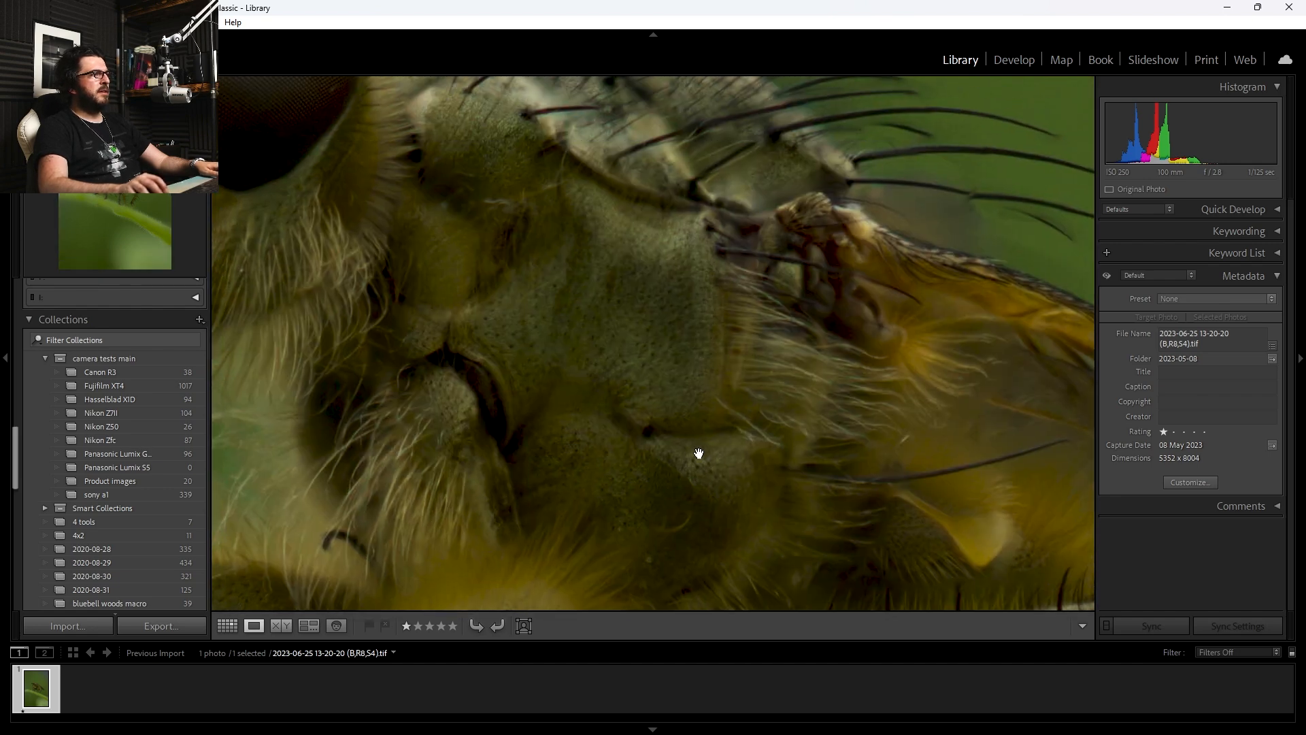
Examine the fly's body, legs and underside at full magnification, and return to the whole image.
left_click_drag(563, 194, 1030, 327)
left_click_drag(791, 598, 627, 254)
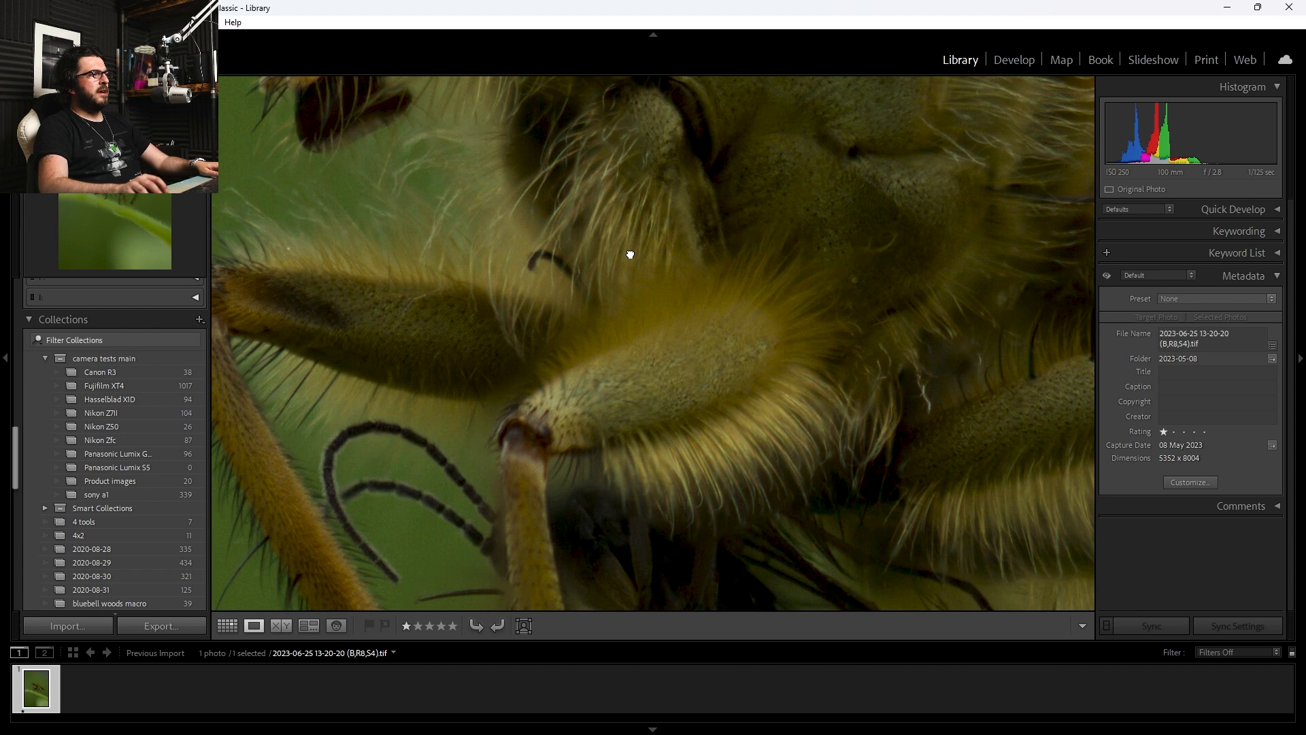
left_click_drag(869, 370, 454, 108)
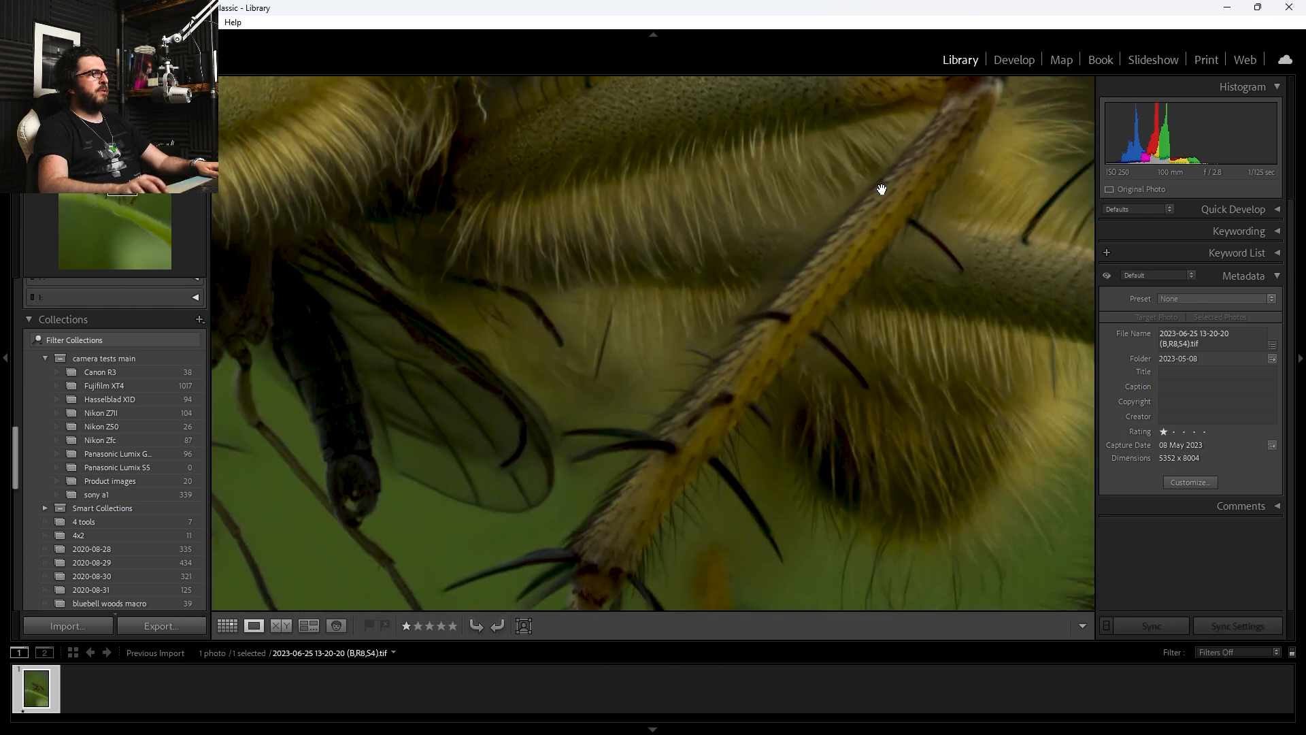
left_click(866, 264)
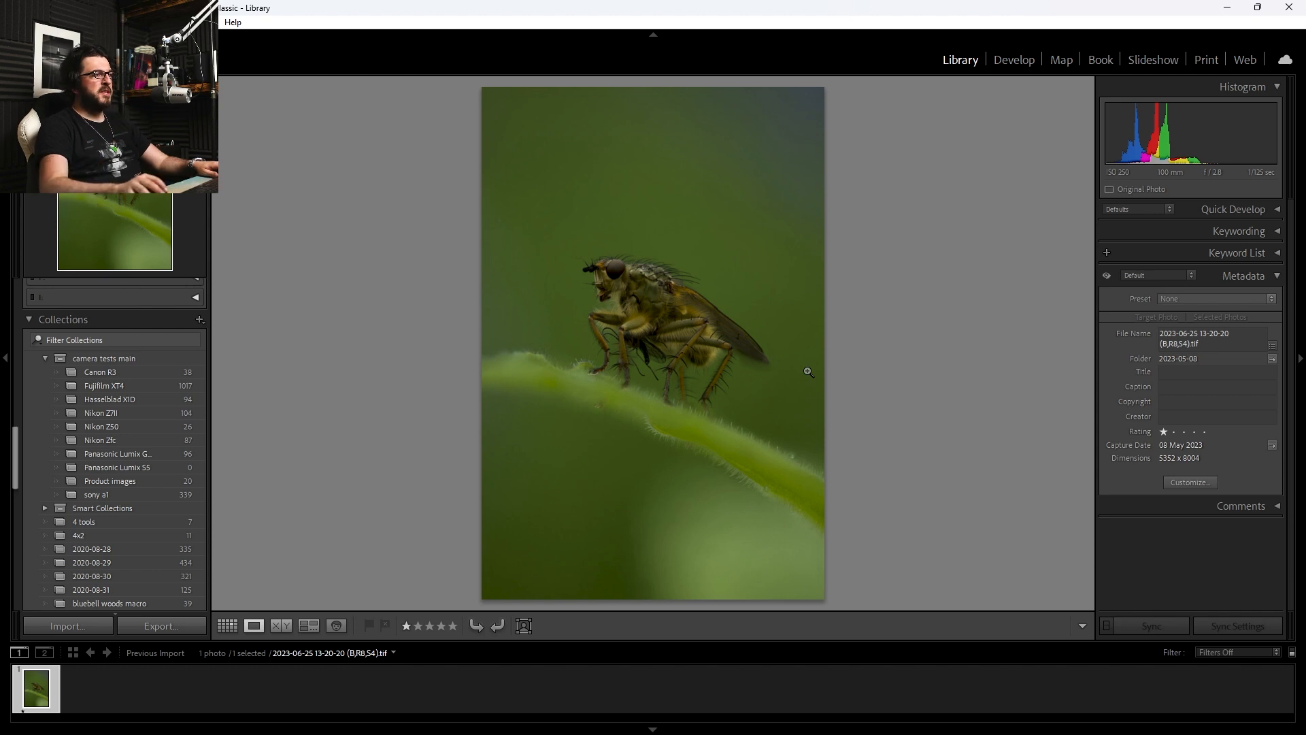
Develop the stacked TIFF with Exposure +0.88, Temp −2, Tint +7, Shadows +39 and Whites +28.
left_click(1013, 59)
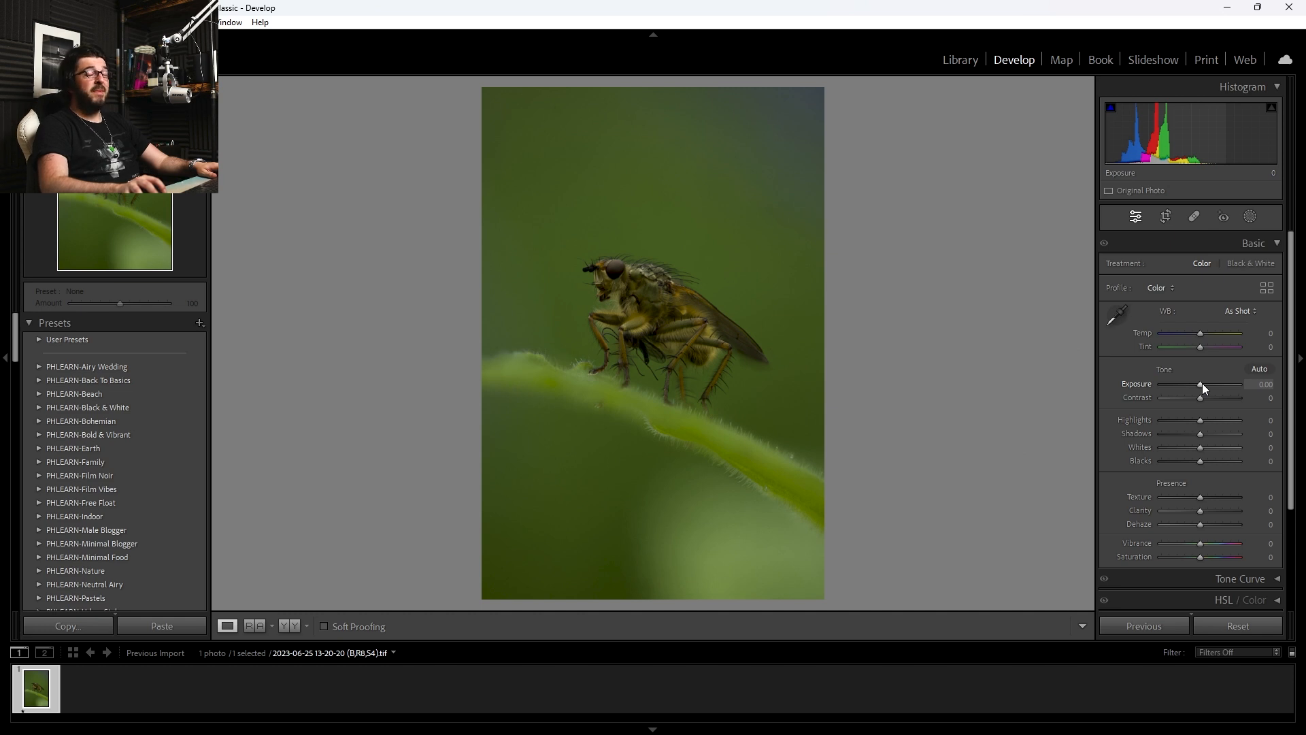
left_click_drag(1203, 384, 1208, 384)
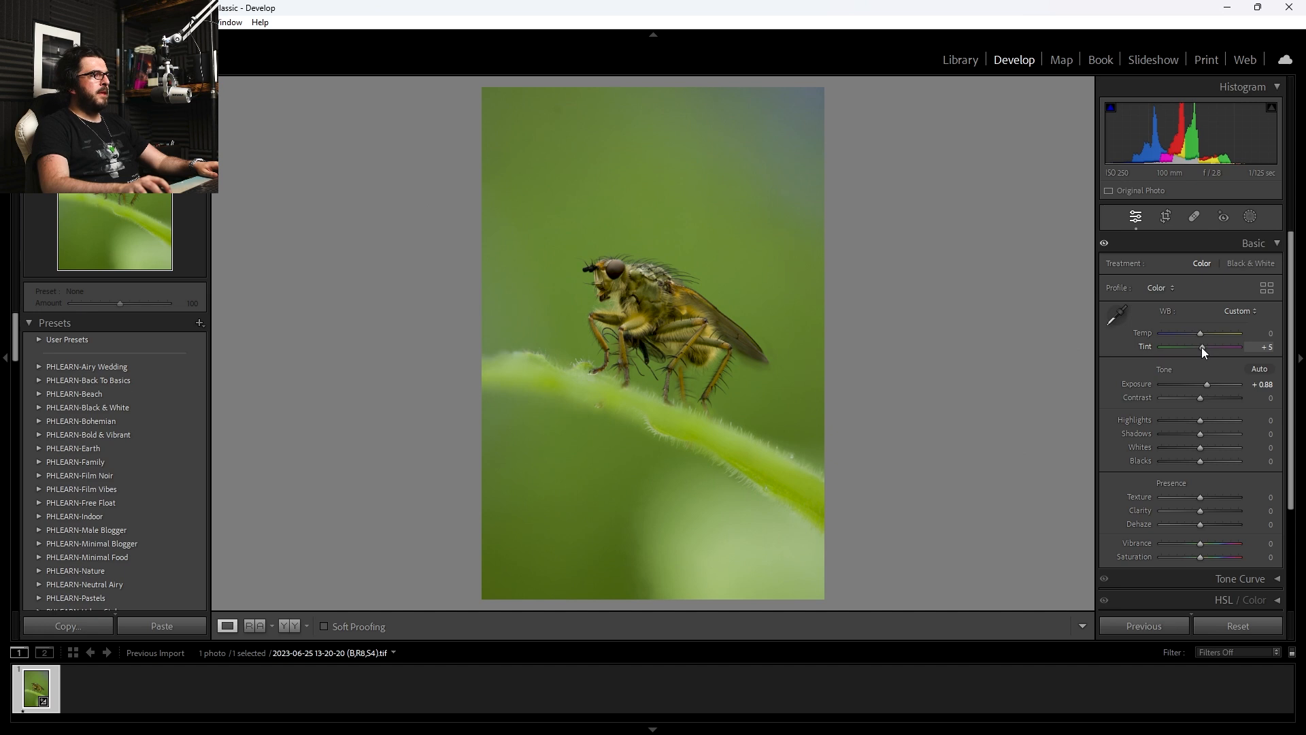
left_click_drag(1201, 347, 1202, 333)
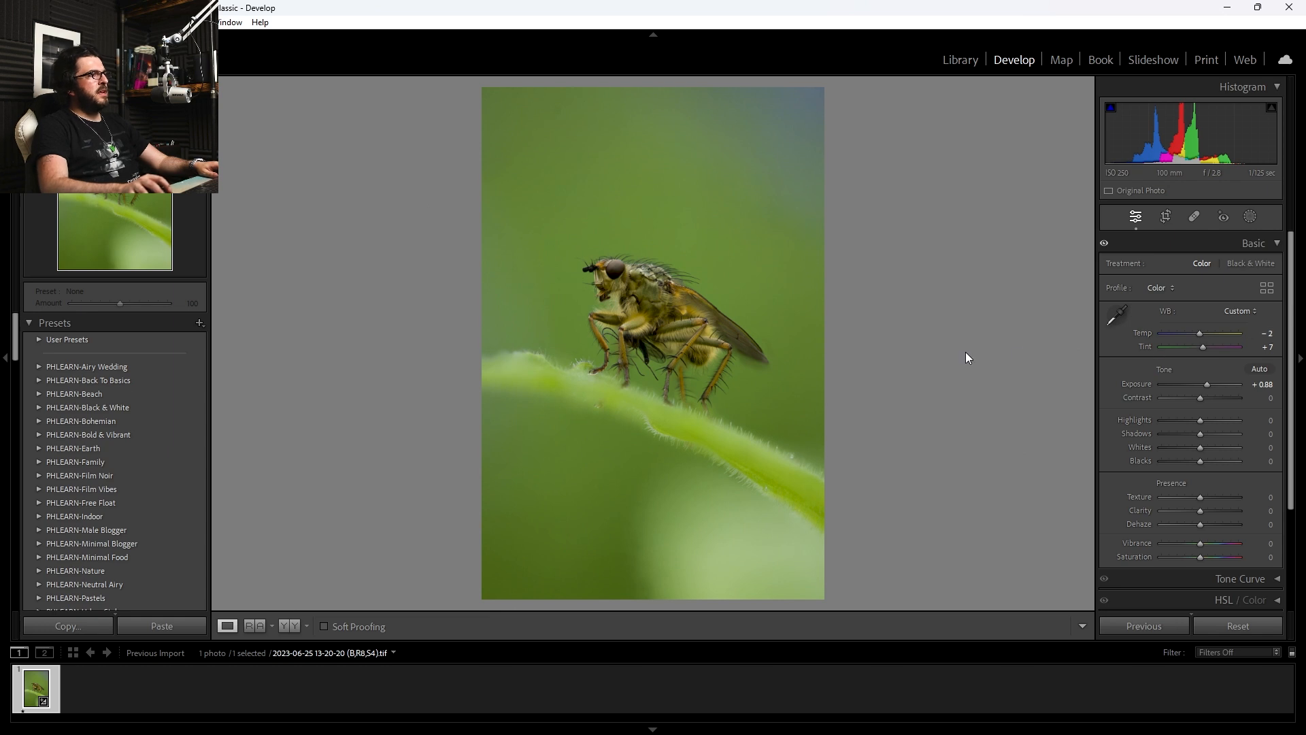
left_click(1209, 434)
left_click_drag(1209, 437, 1211, 449)
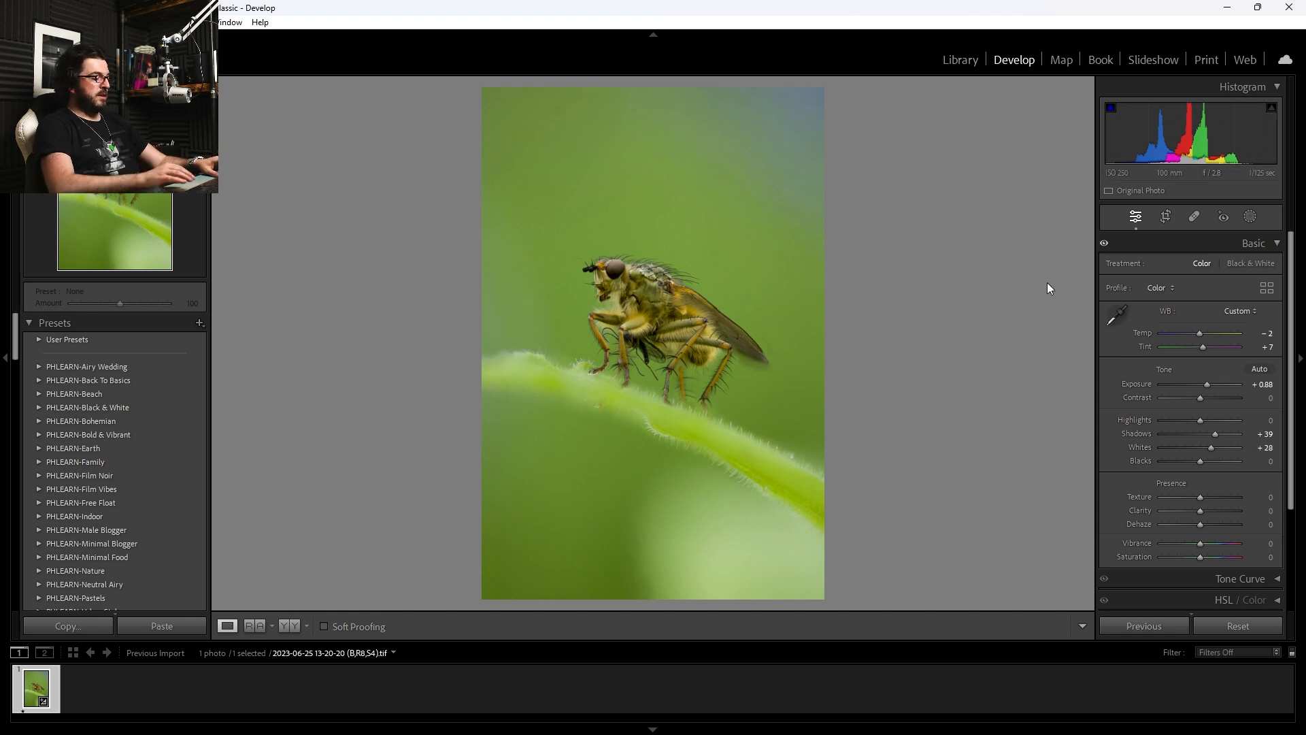
Compare the fly photo before and after the basic tone and white balance adjustments.
key("z")
key("z")
key("backslash")
key("backslash")
key("backslash")
key("backslash")
key("backslash")
key("backslash")
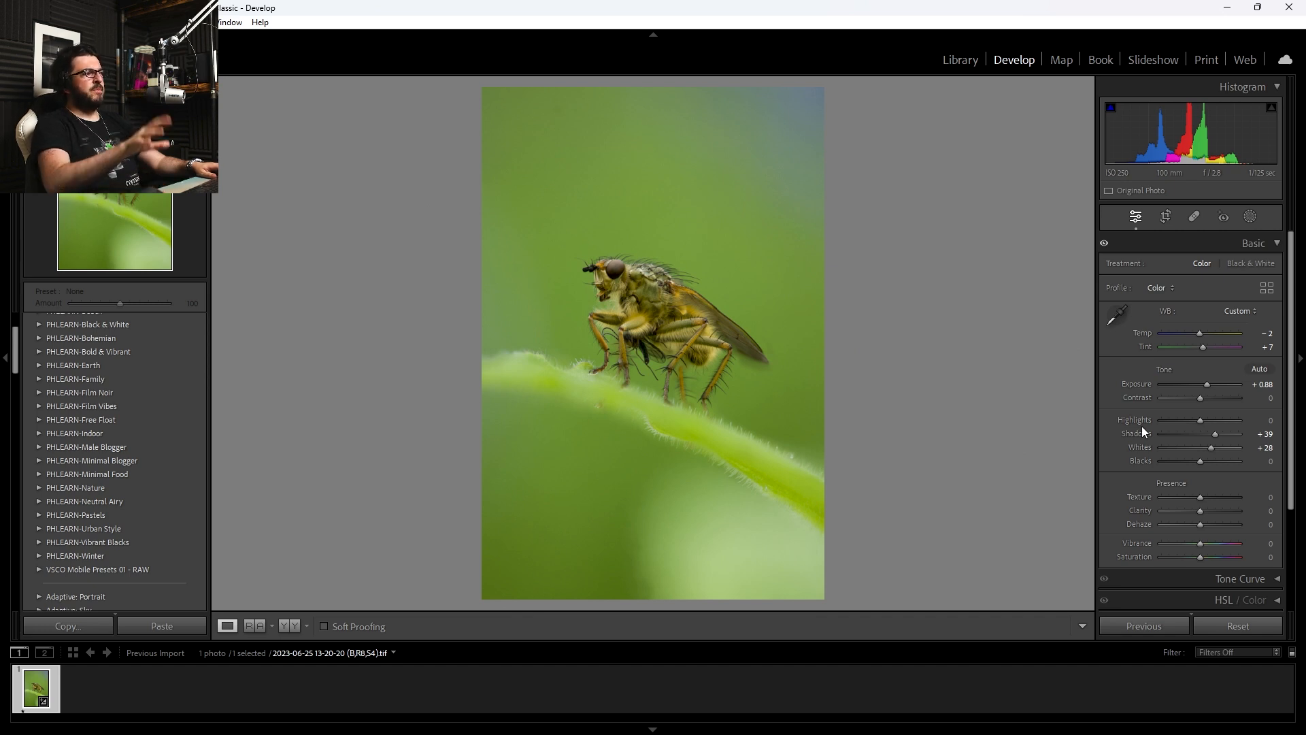
Shift the green hue to +30 in the HSL adjustments.
scroll(1262, 509, "down", 3)
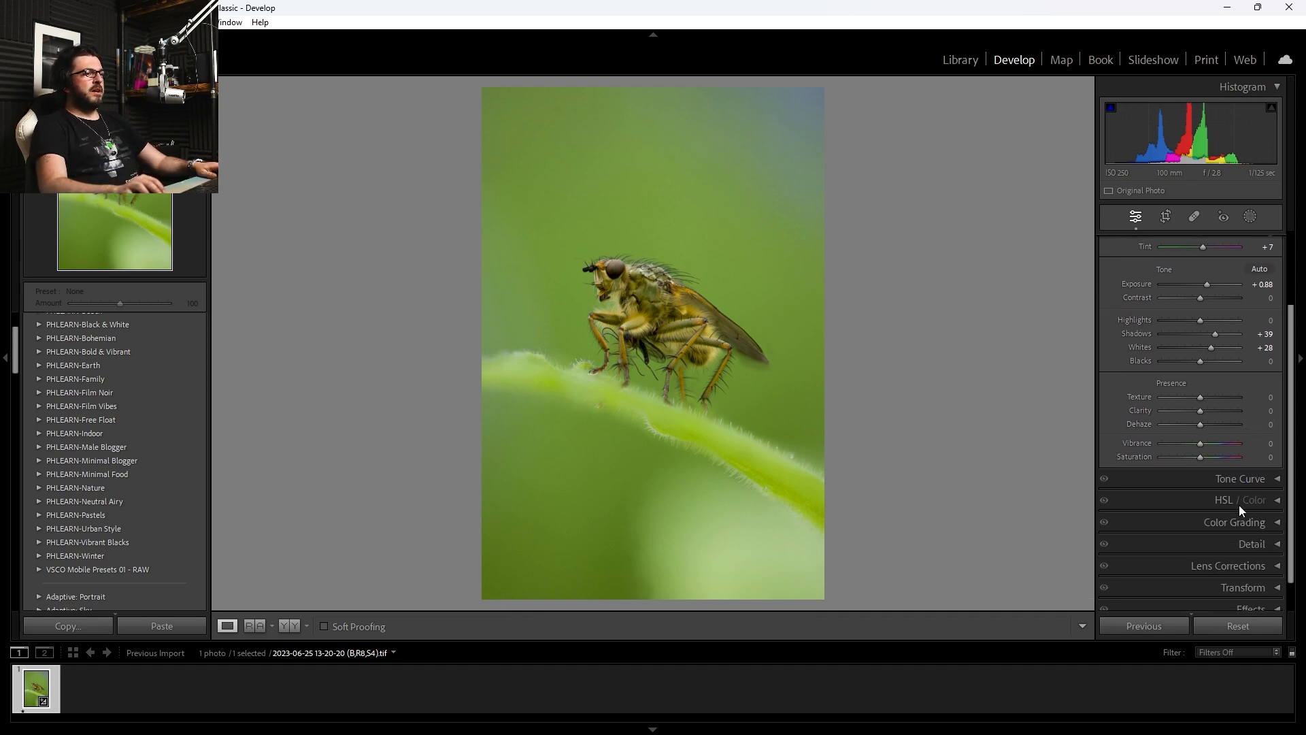
left_click(1277, 501)
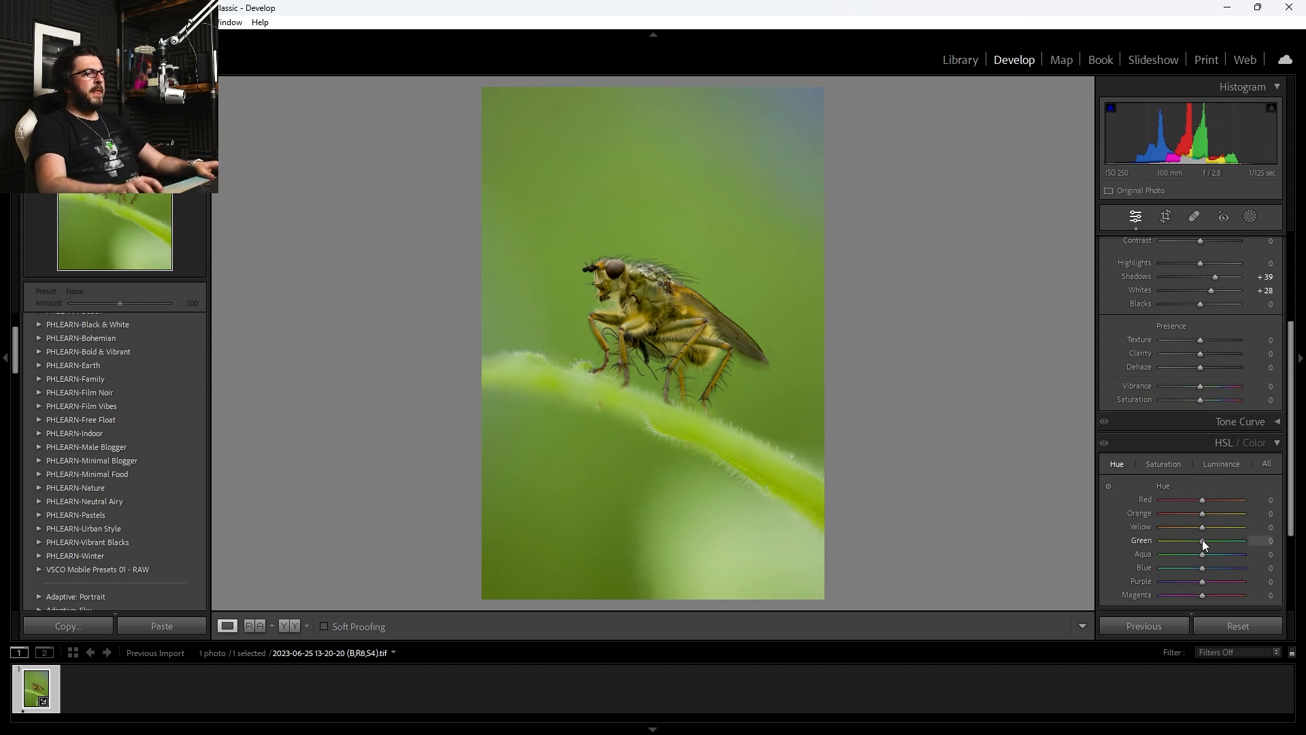
left_click_drag(1203, 541, 1212, 546)
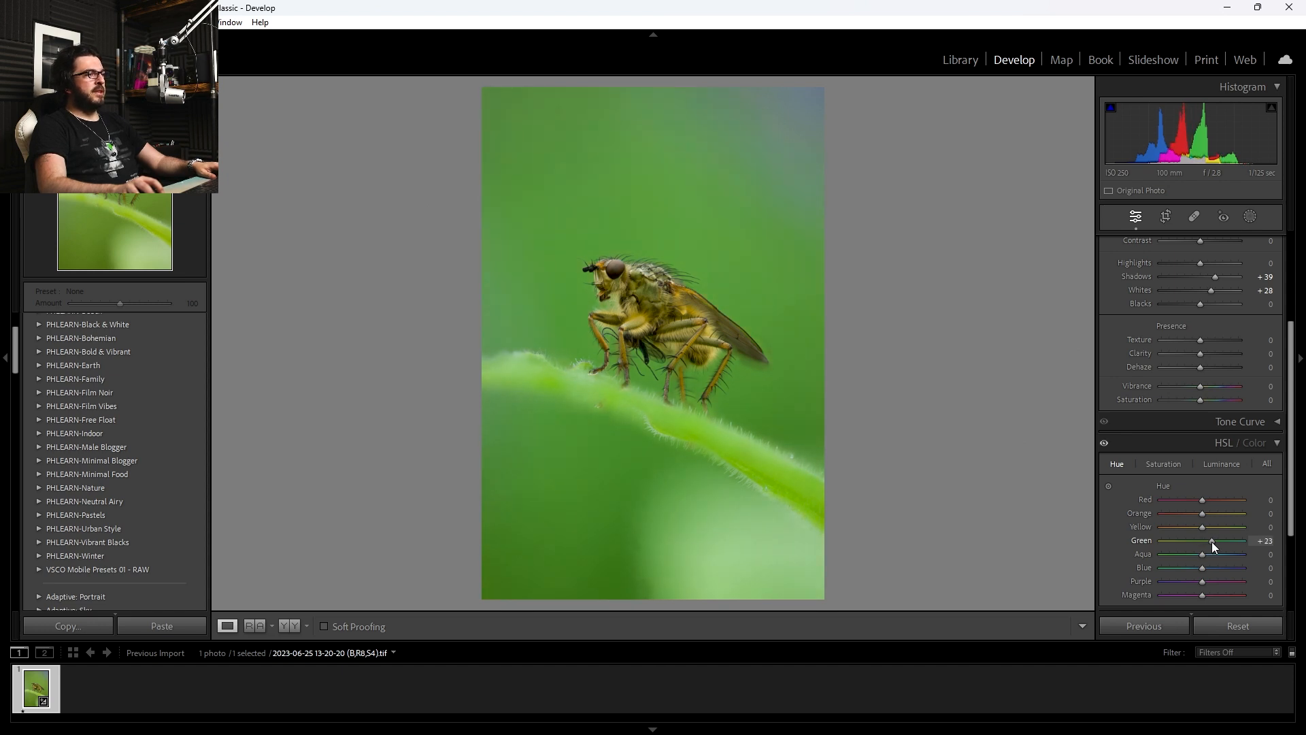
left_click_drag(1211, 544, 1215, 545)
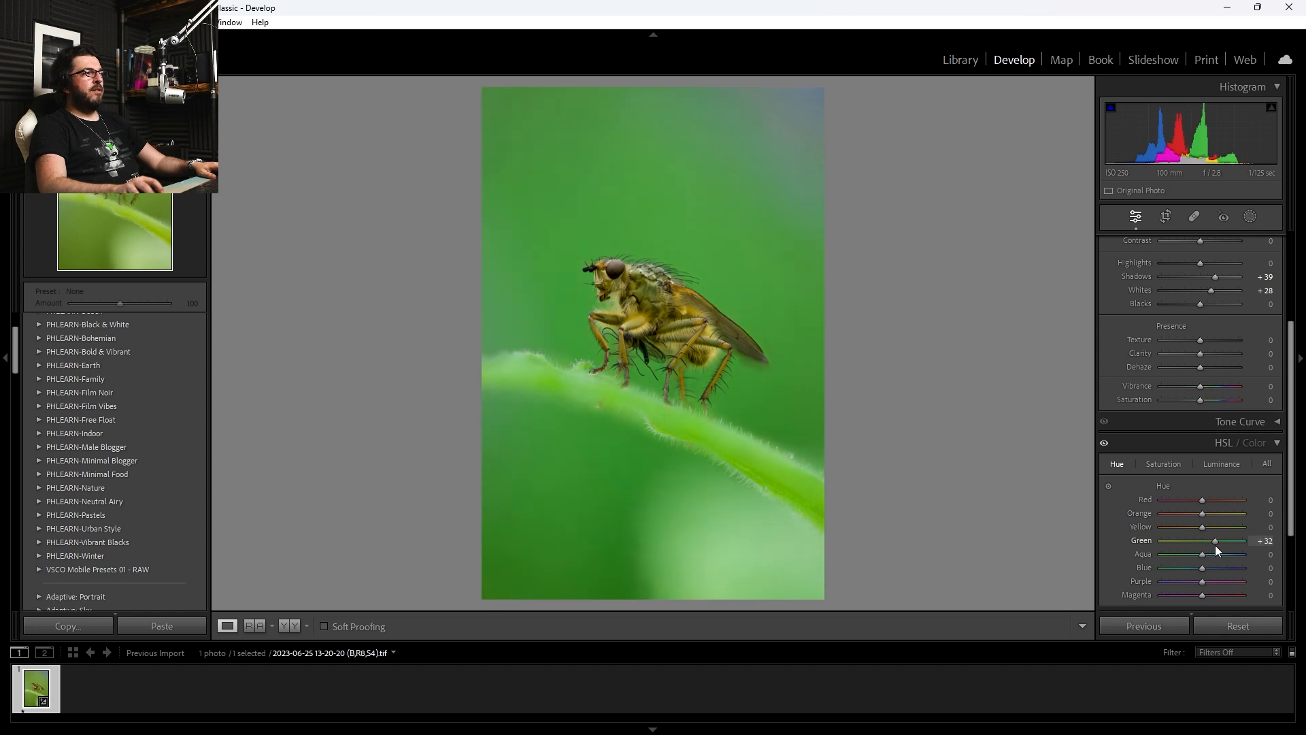
left_click_drag(1215, 545, 1217, 544)
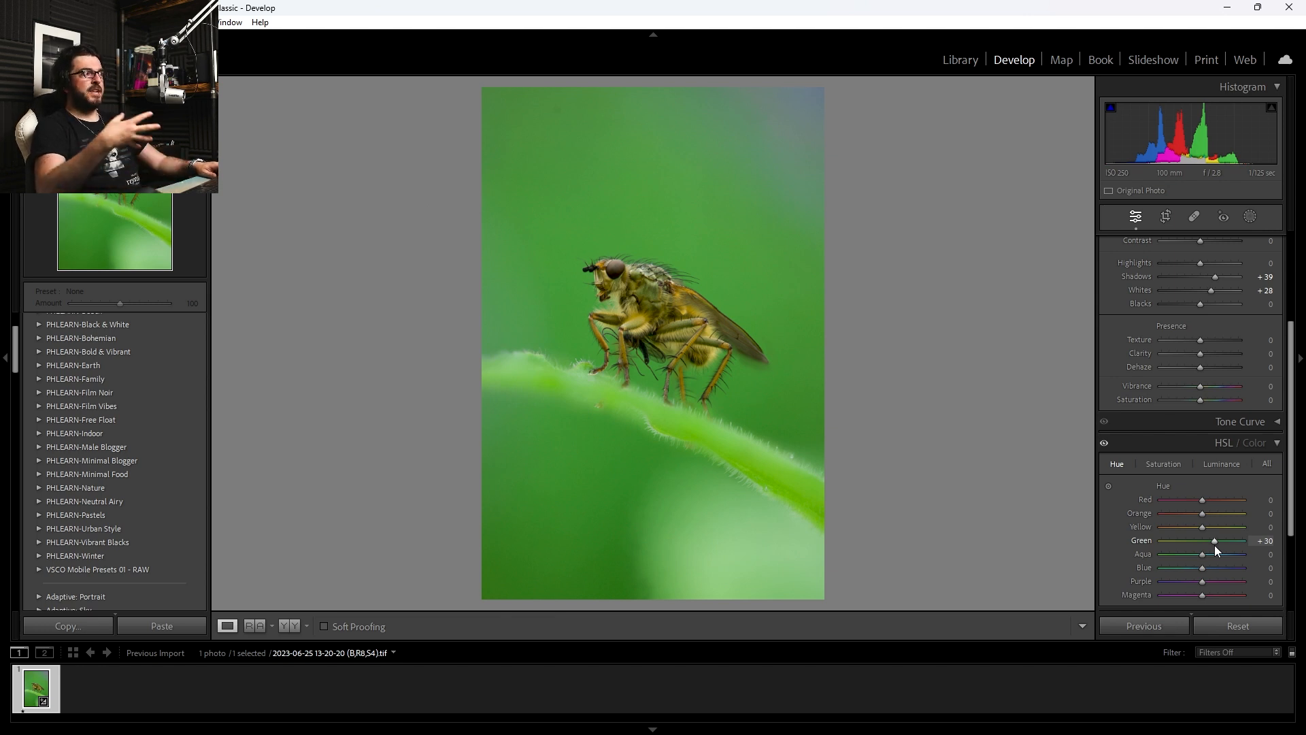
Set the green saturation to −30 and the green luminance to +40.
left_click(1159, 461)
left_click_drag(1205, 539, 1190, 545)
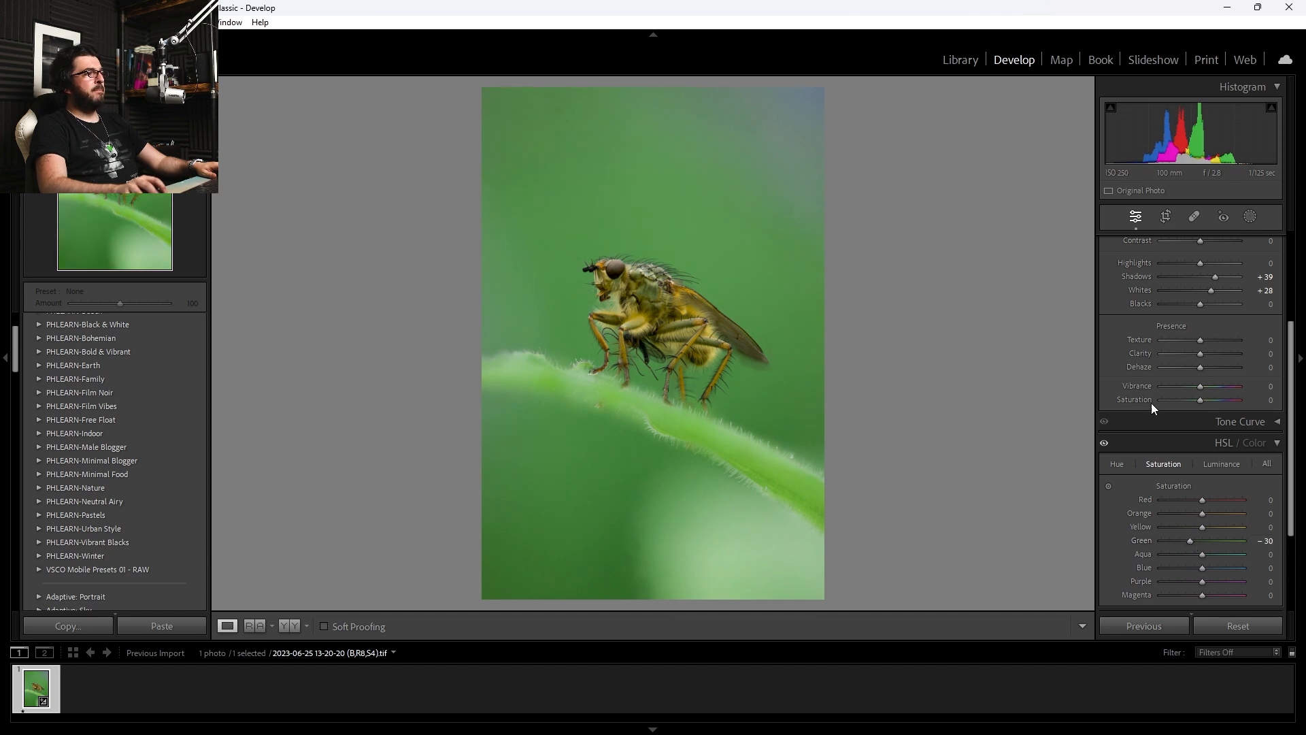
left_click(1225, 465)
left_click_drag(1199, 540, 1216, 544)
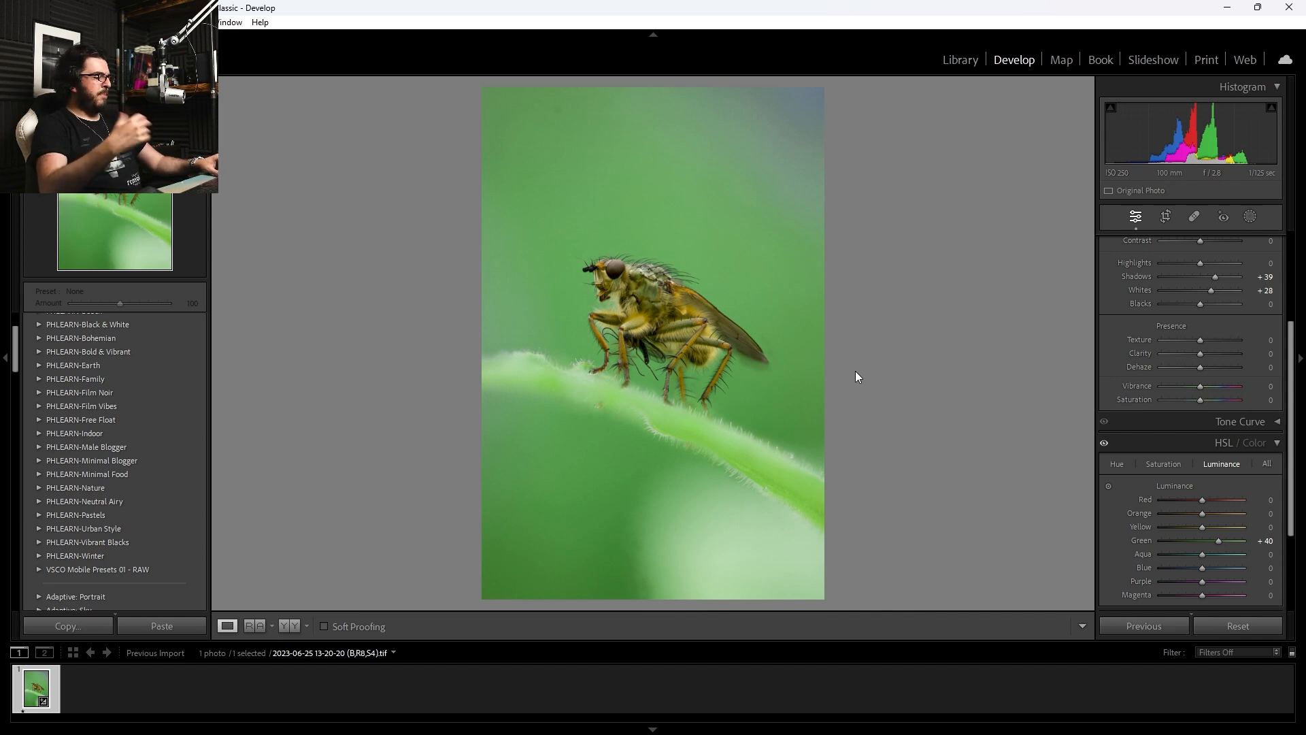
Compare the photo with its unedited version, and with the HSL adjustments switched off and on.
key("backslash")
key("backslash")
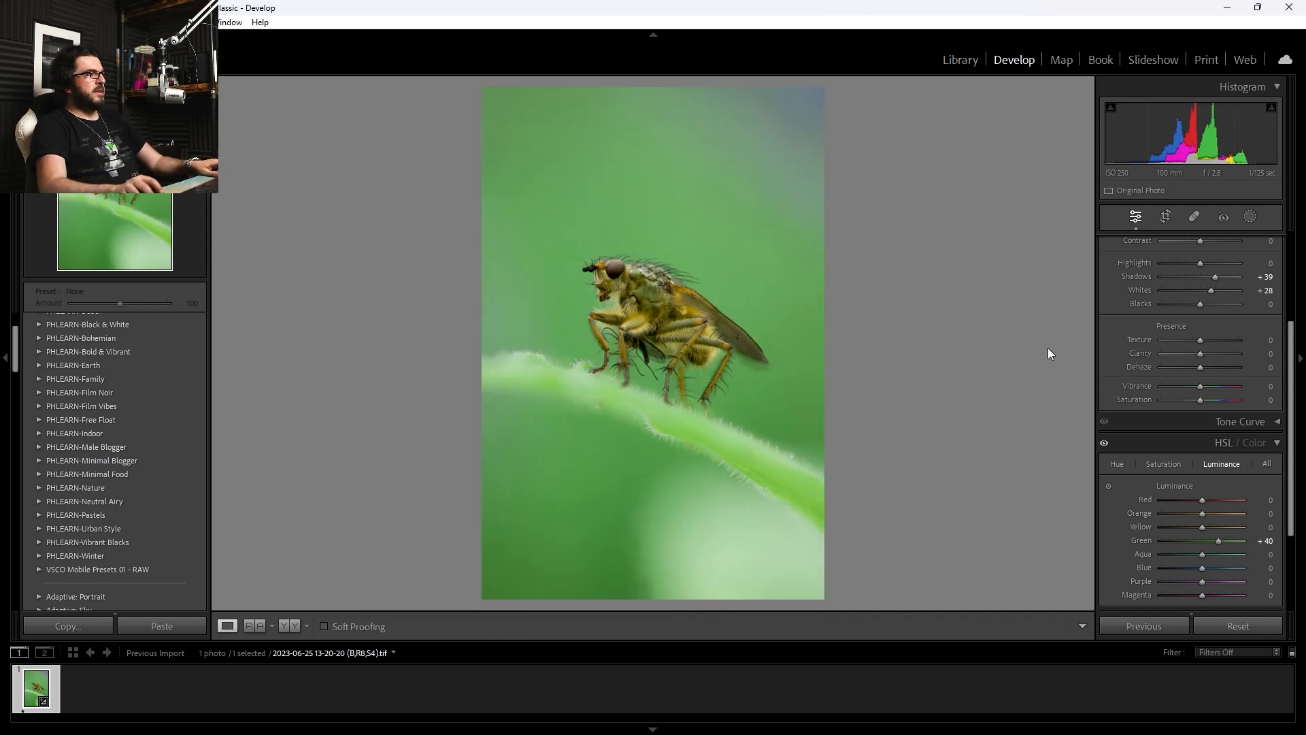
left_click(1105, 443)
left_click(1104, 444)
left_click(1104, 444)
left_click(1105, 444)
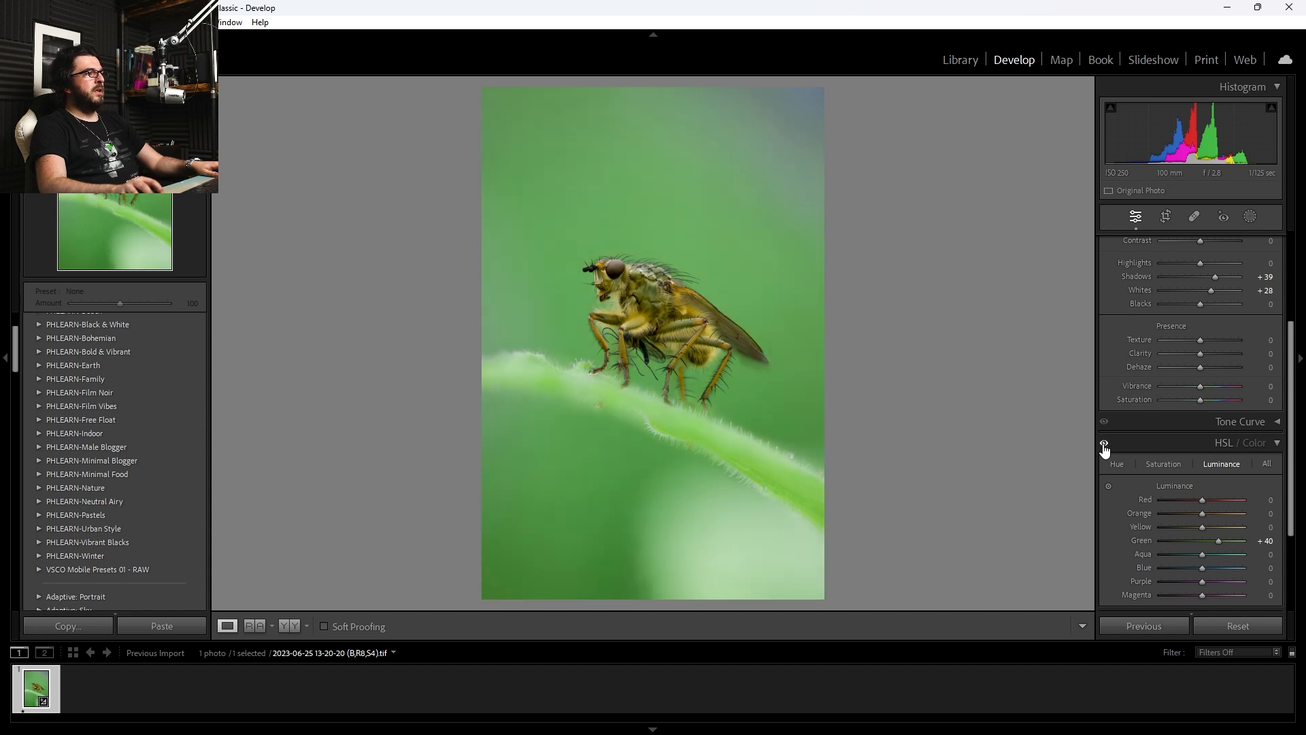
left_click(1104, 444)
left_click(1104, 444)
left_click(1104, 444)
left_click(1104, 443)
left_click(1104, 444)
left_click(1104, 444)
left_click(1104, 443)
left_click(1104, 443)
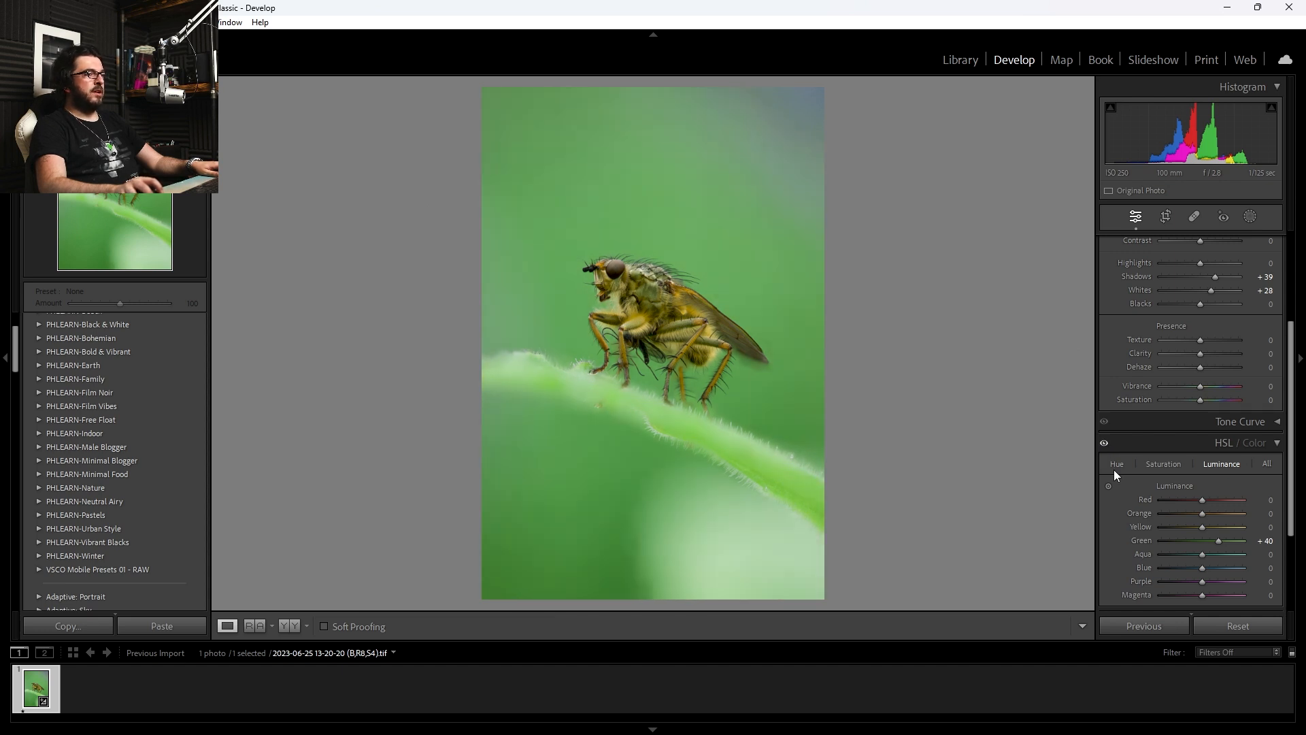
Try the extreme negative yellow hue, and settle on a yellow hue of −20.
left_click(1119, 463)
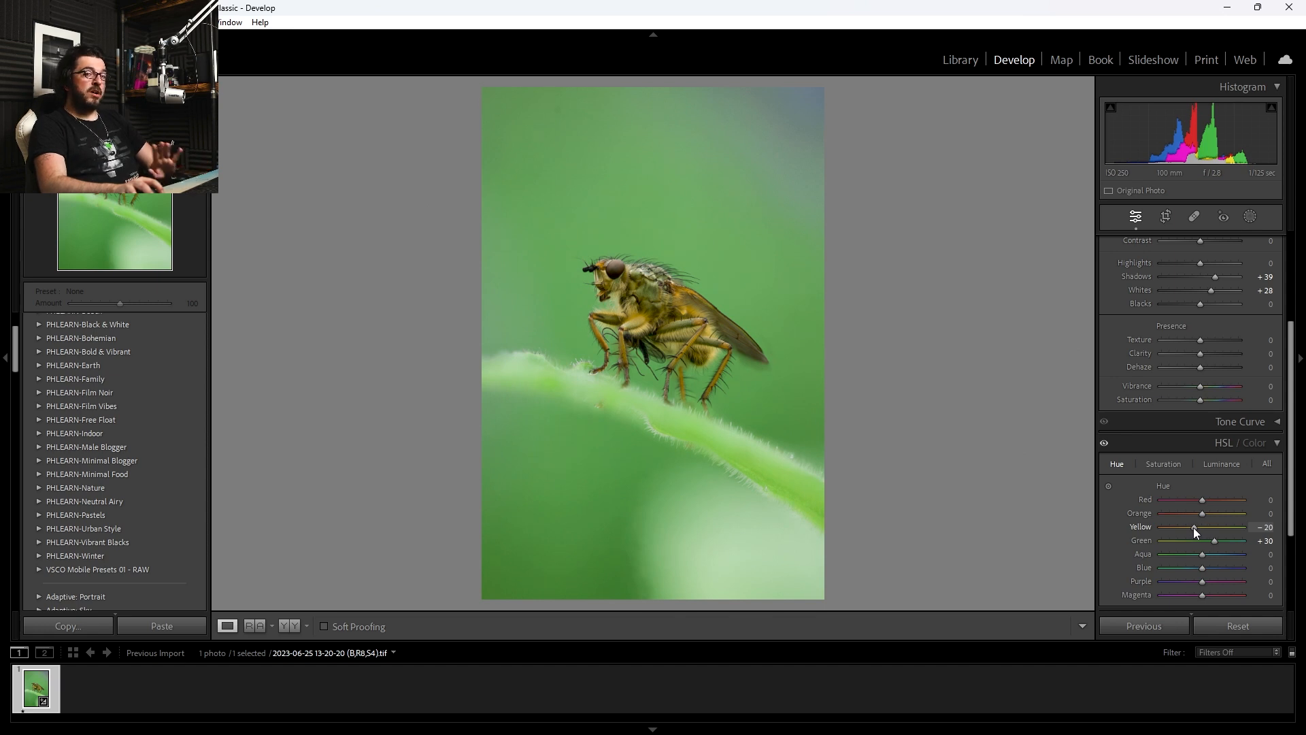
left_click_drag(1195, 528, 1137, 544)
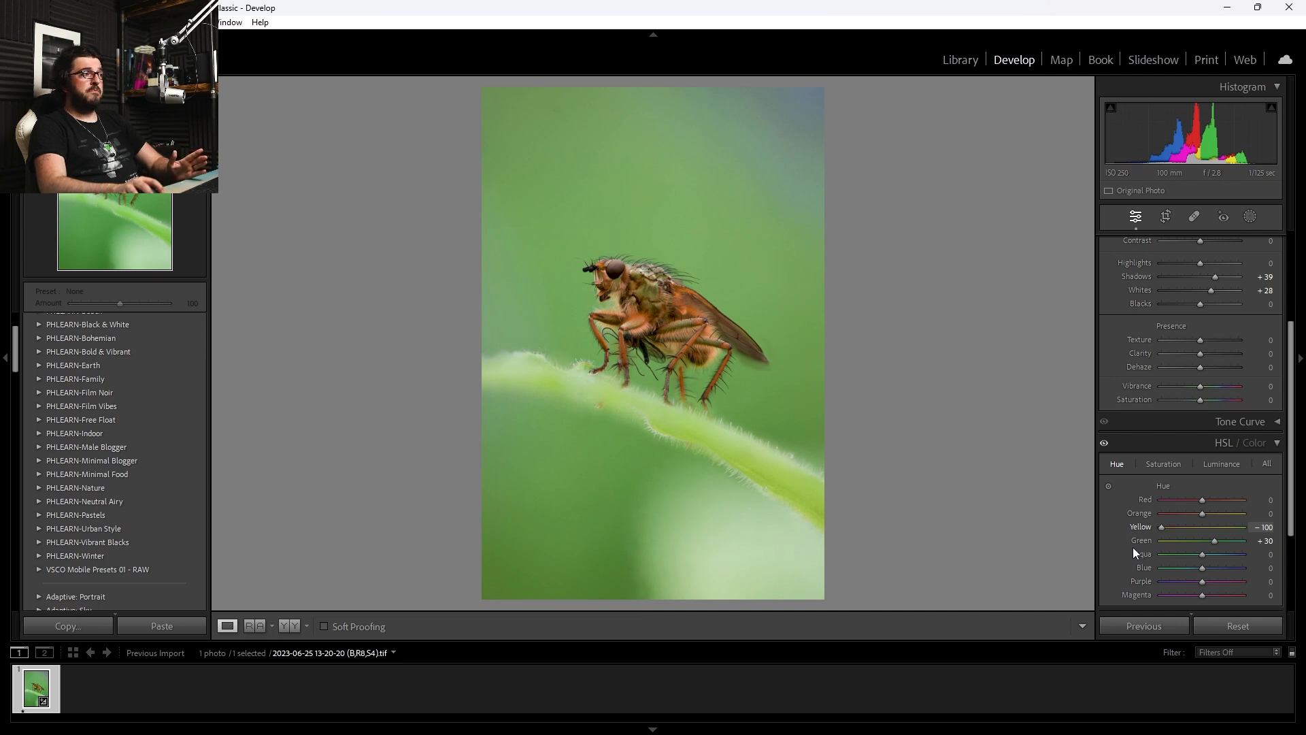
left_click_drag(1141, 545, 1193, 538)
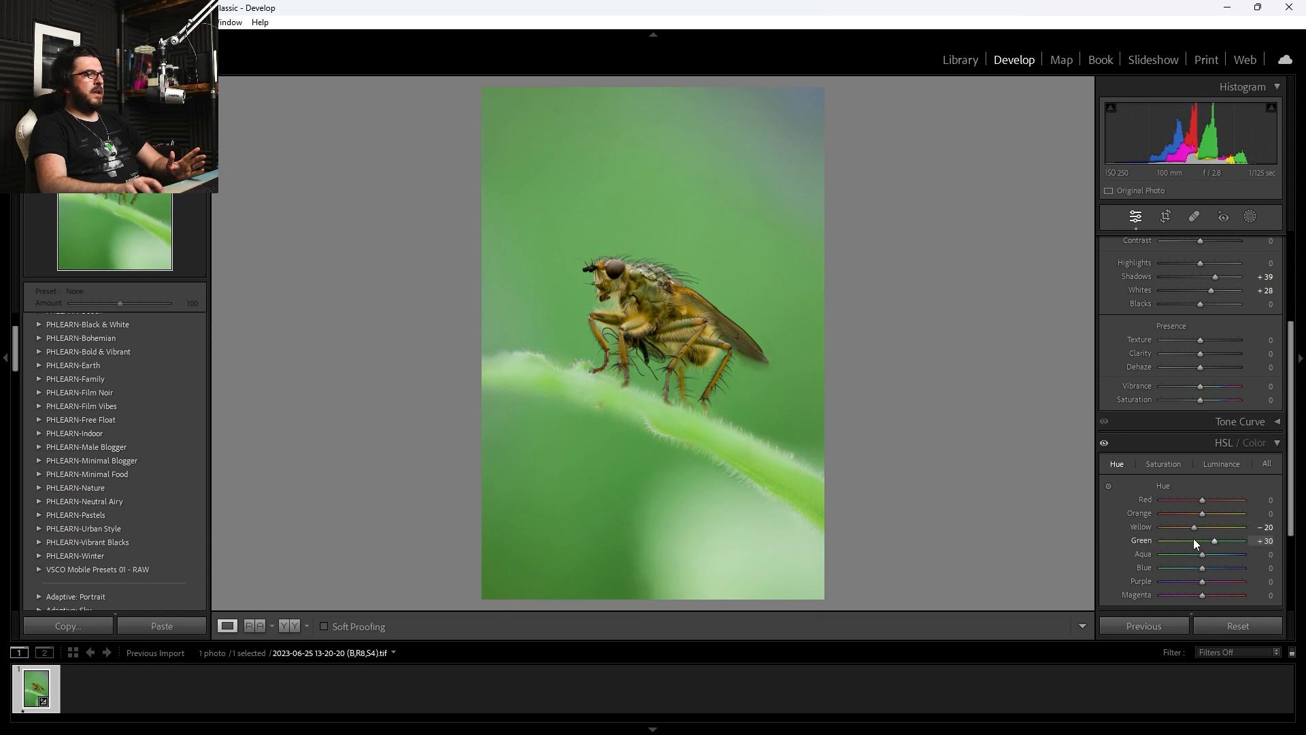
Compare the fly and background colours with the HSL adjustments off and on, including the yellow hue change.
left_click(1105, 445)
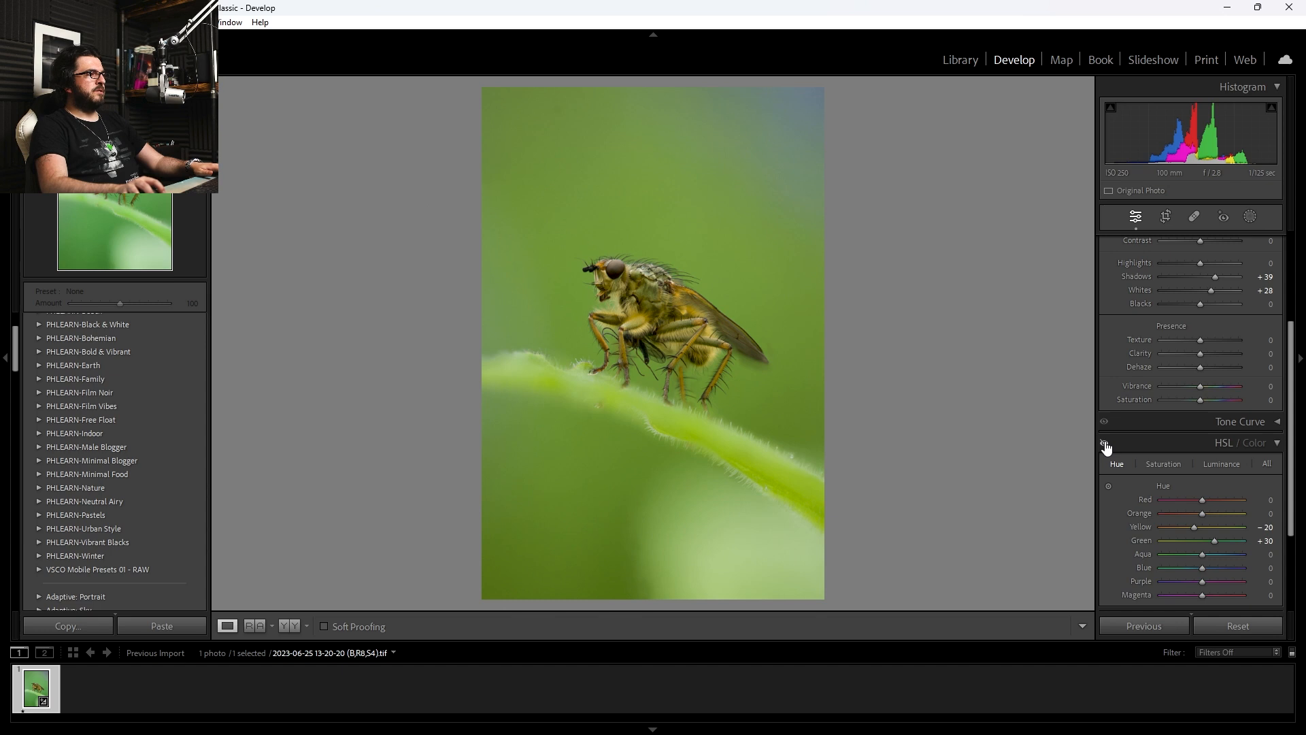
left_click(1105, 445)
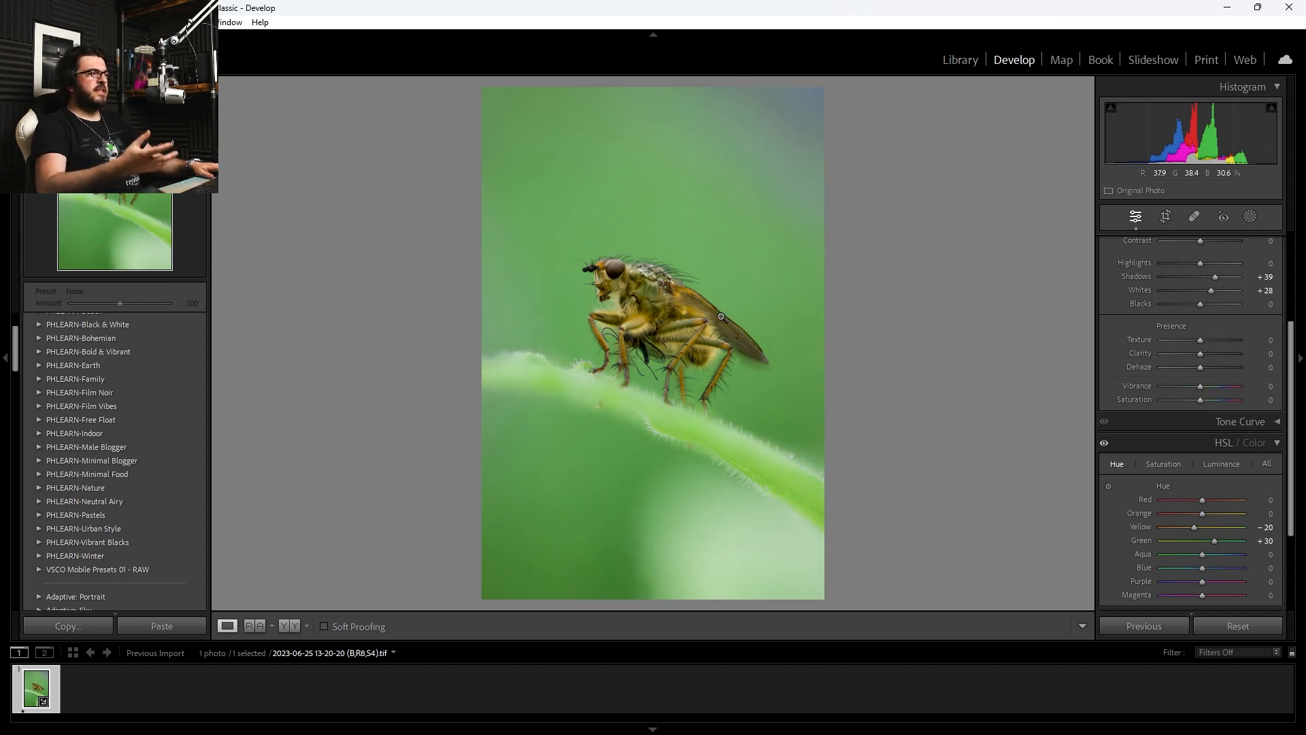
left_click(1105, 444)
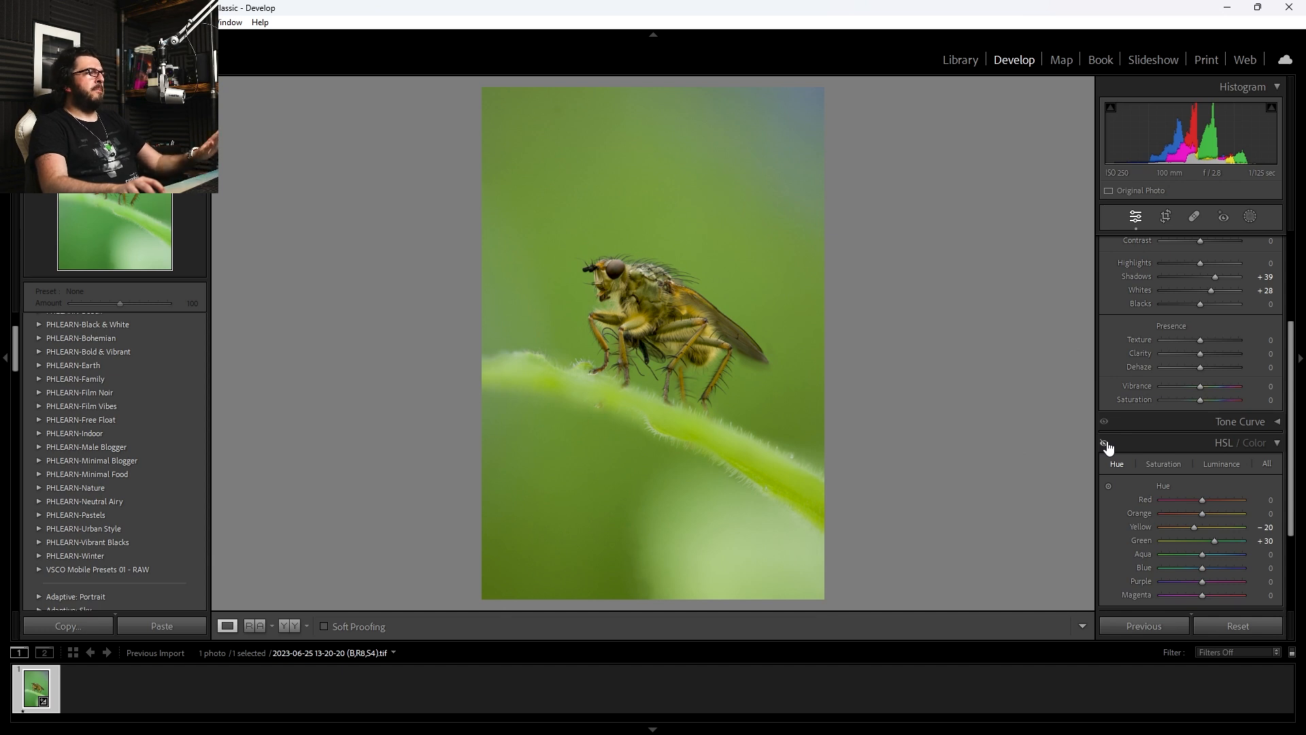
left_click(1105, 444)
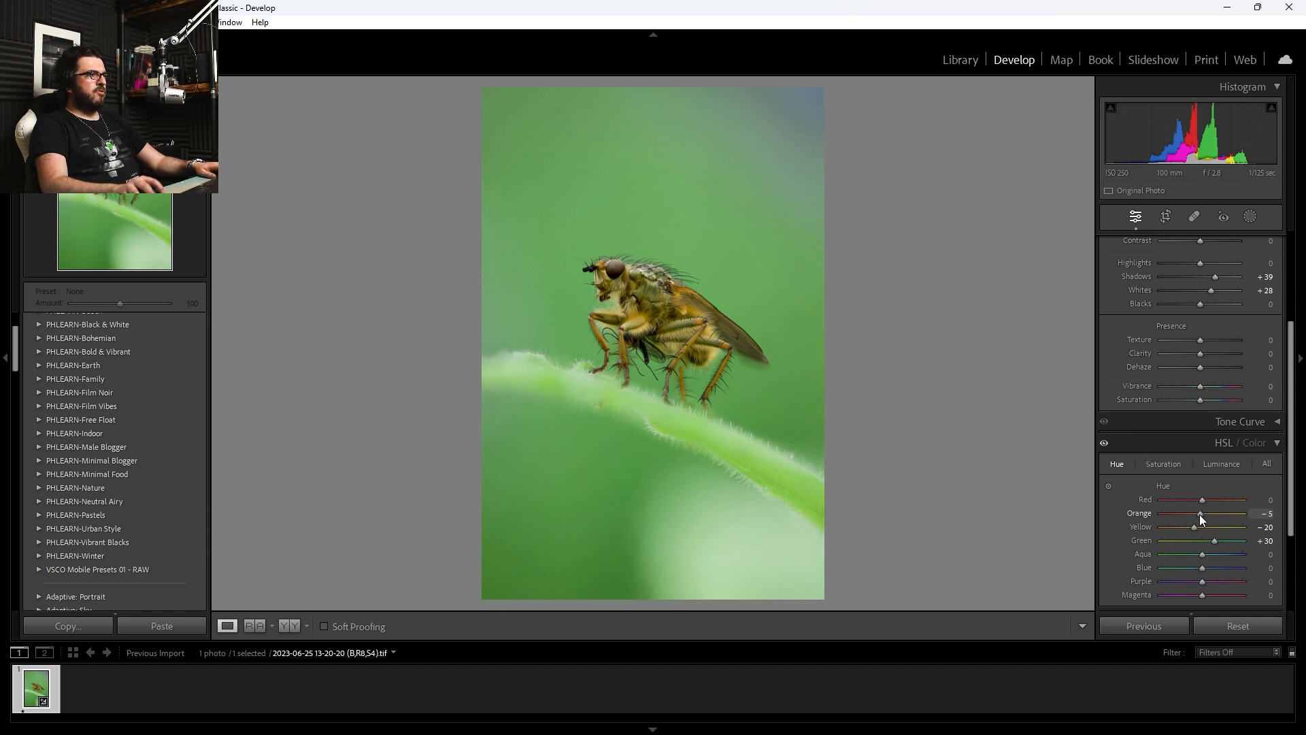
Set the orange hue to −15, checking its effect on the fly's legs up close, and the orange saturation to +10.
left_click_drag(1199, 515, 1117, 513)
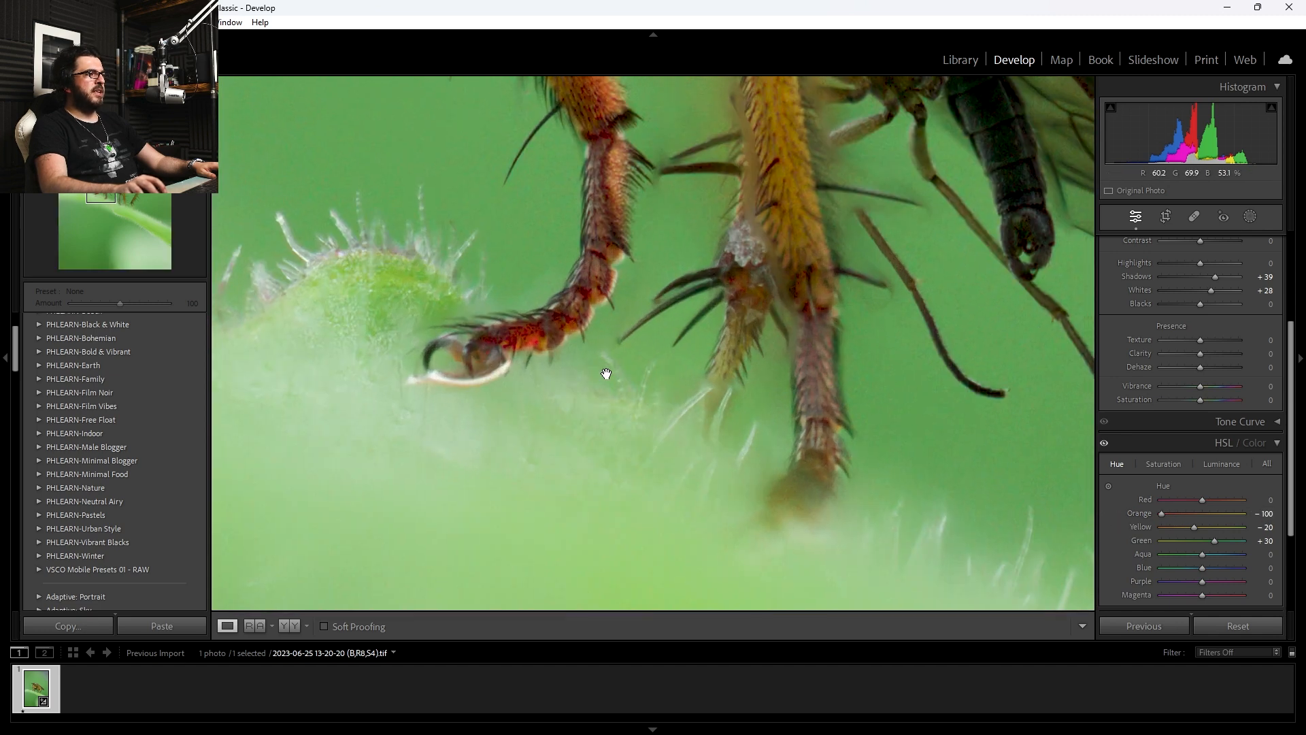
left_click(607, 373)
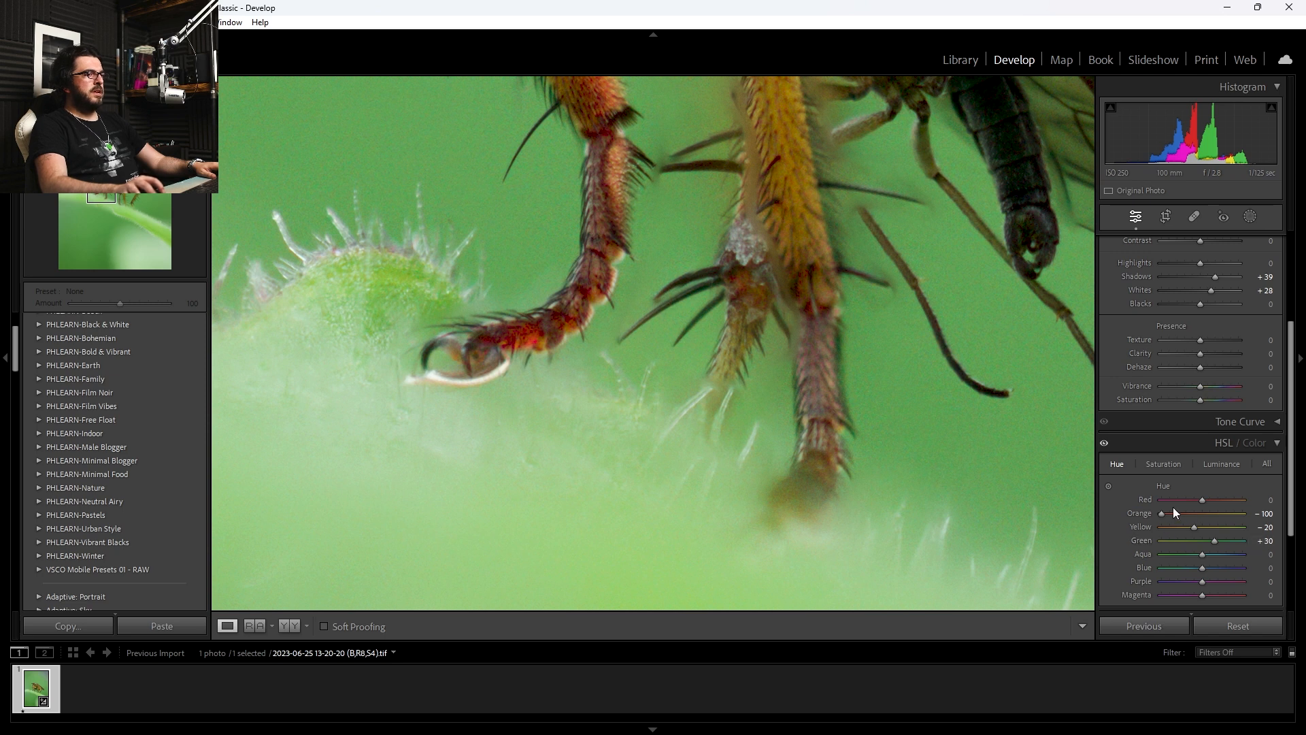
left_click_drag(1160, 513, 1196, 519)
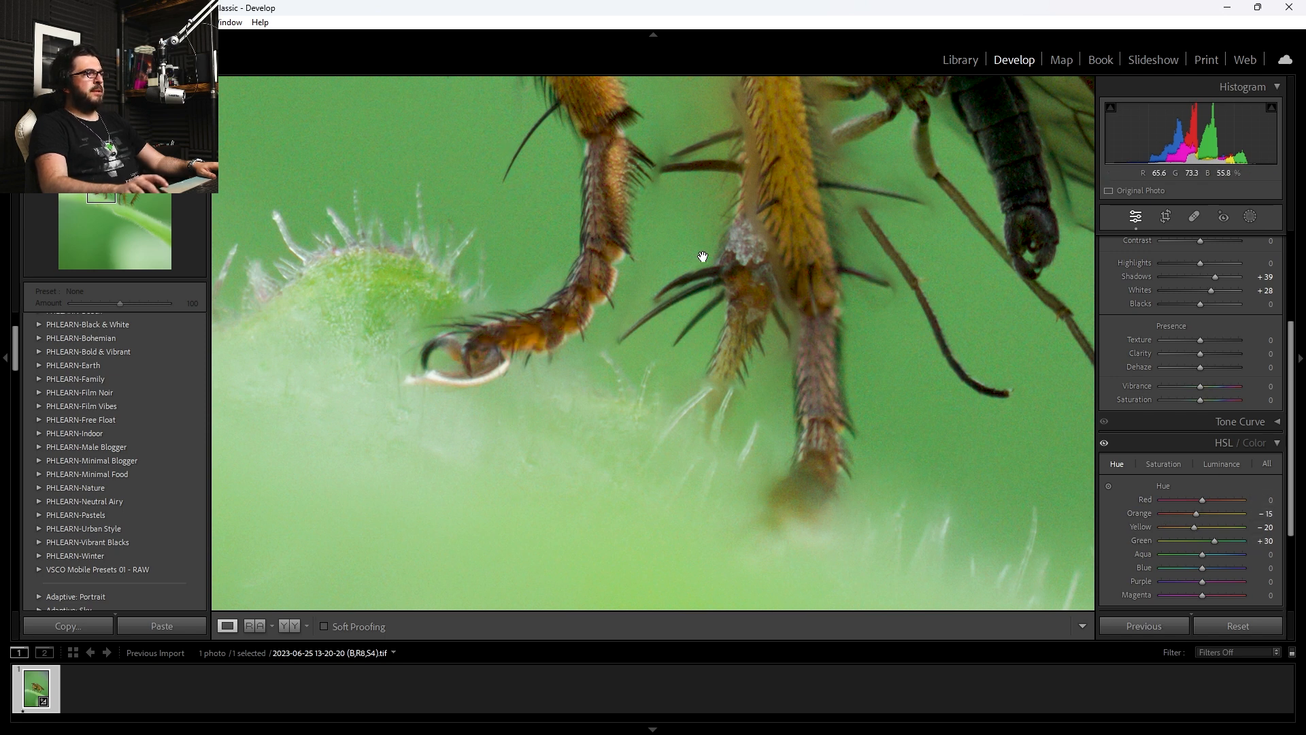
left_click(690, 344)
left_click(691, 344)
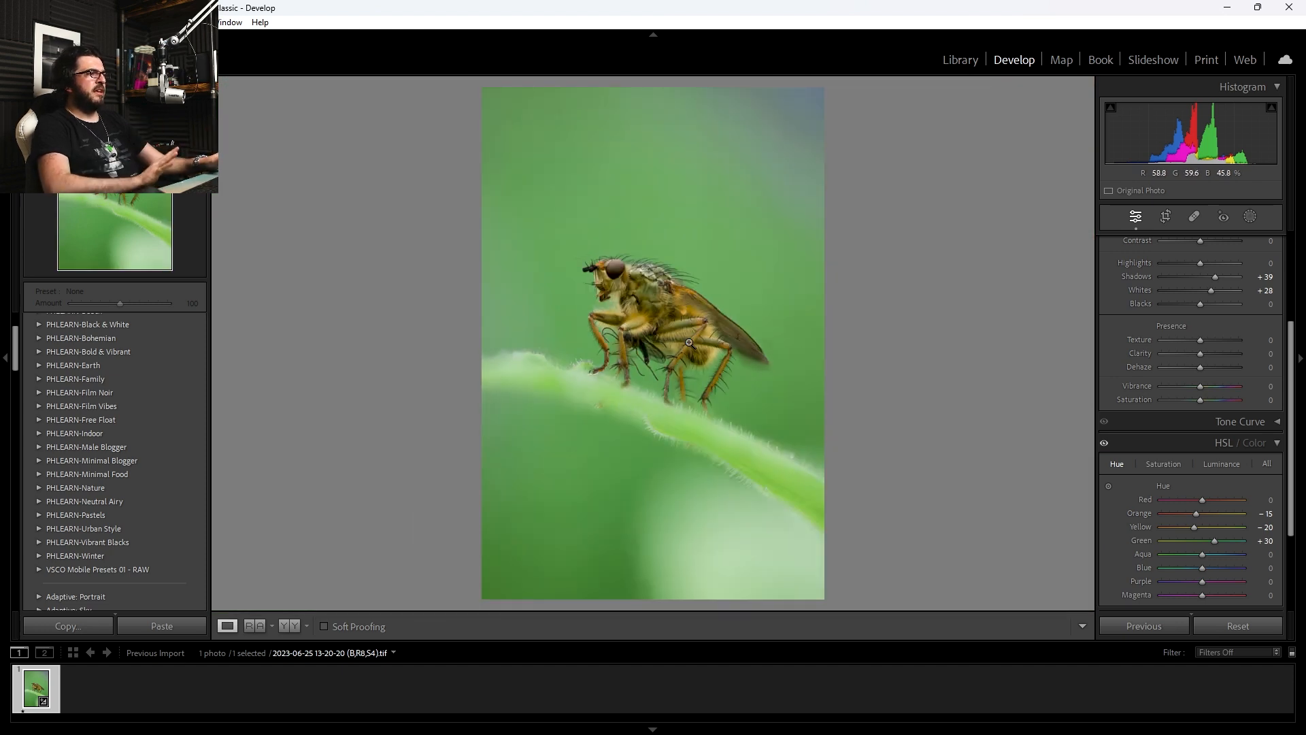
left_click(1156, 463)
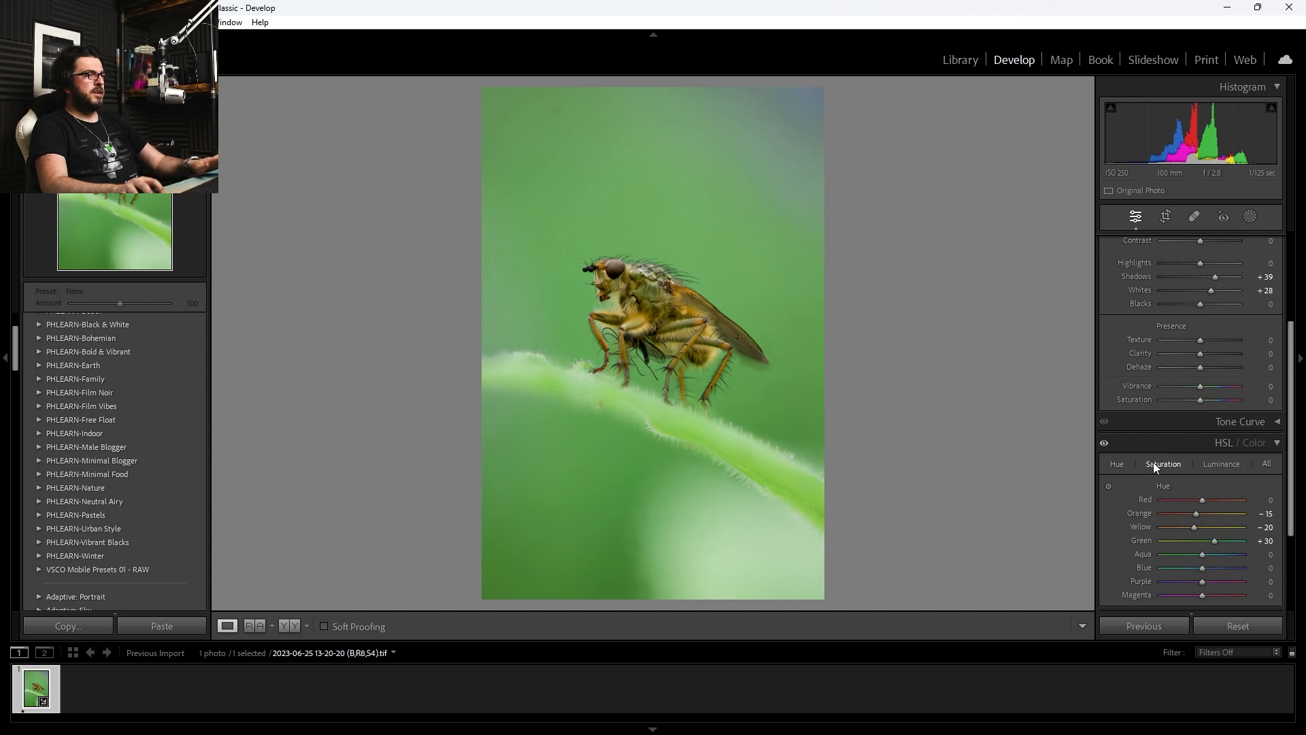
left_click_drag(1202, 511, 1207, 513)
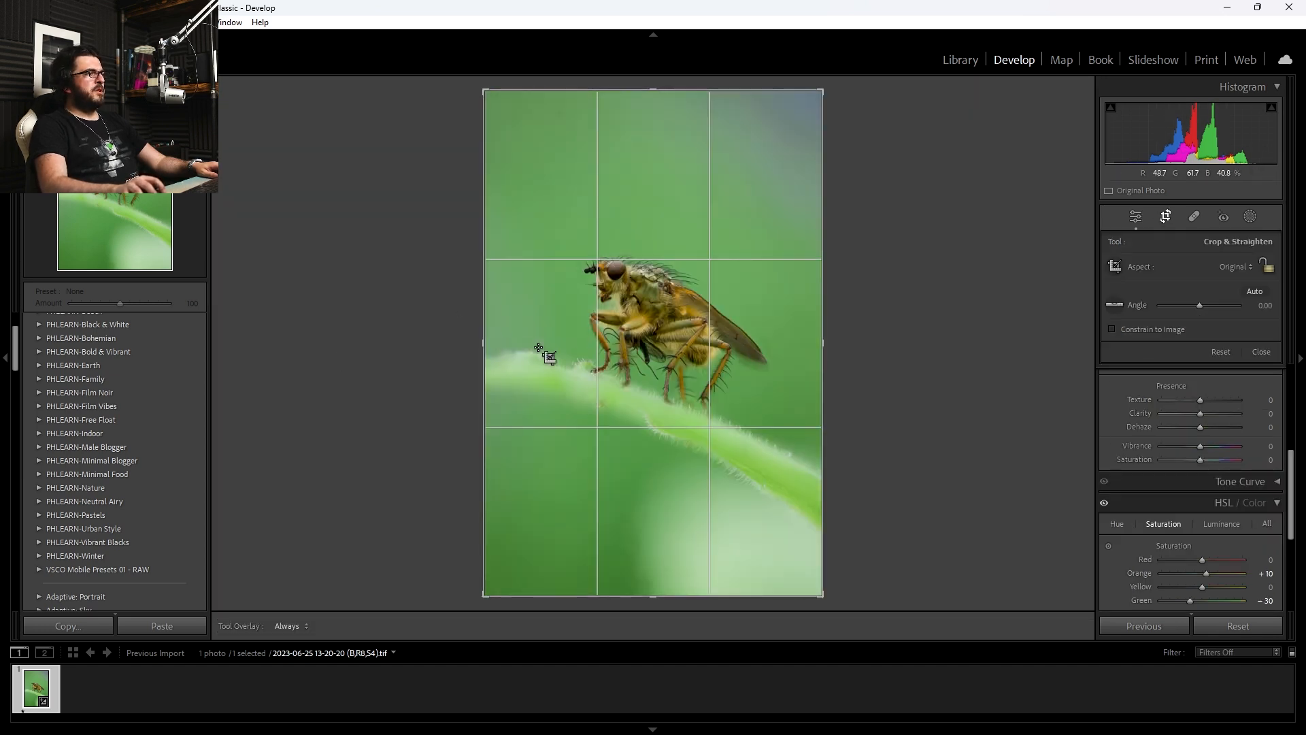
Crop the photo slightly tighter around the fly with the original aspect ratio locked, trimming the edges opposite the wing side, above and below.
left_click_drag(482, 341, 469, 341)
left_click(1270, 267)
left_click_drag(484, 344, 497, 344)
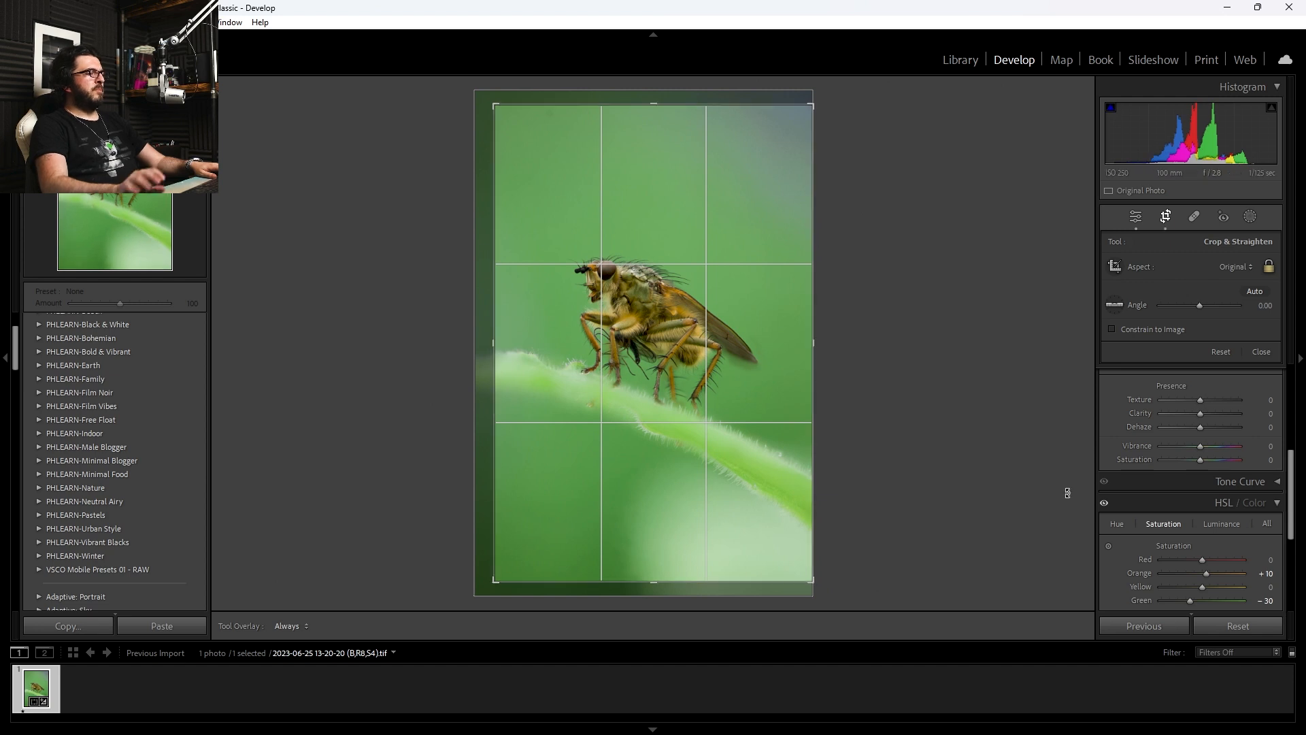
key("Return")
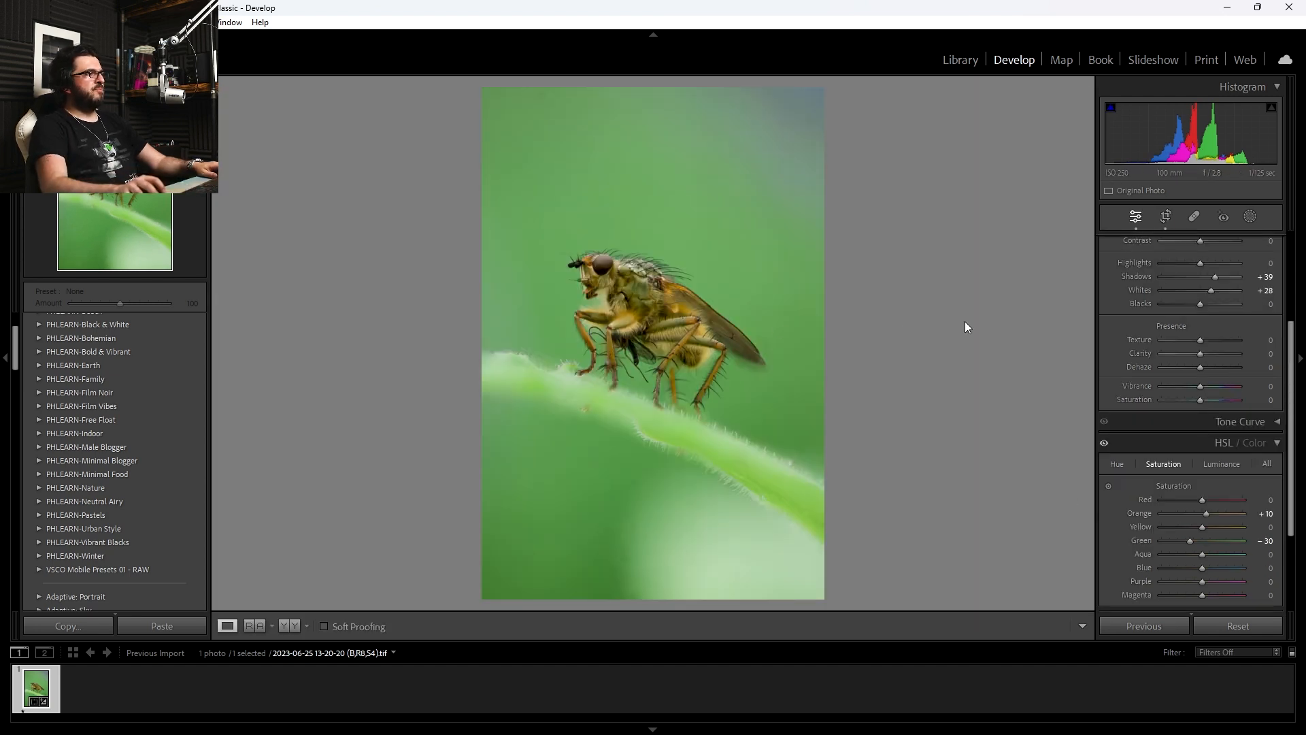
Add a large radial gradient mask with the Exposure preset at 1.00, centred near the photo's upper edge and reaching down to the fly.
scroll(1190, 476, "up", 3)
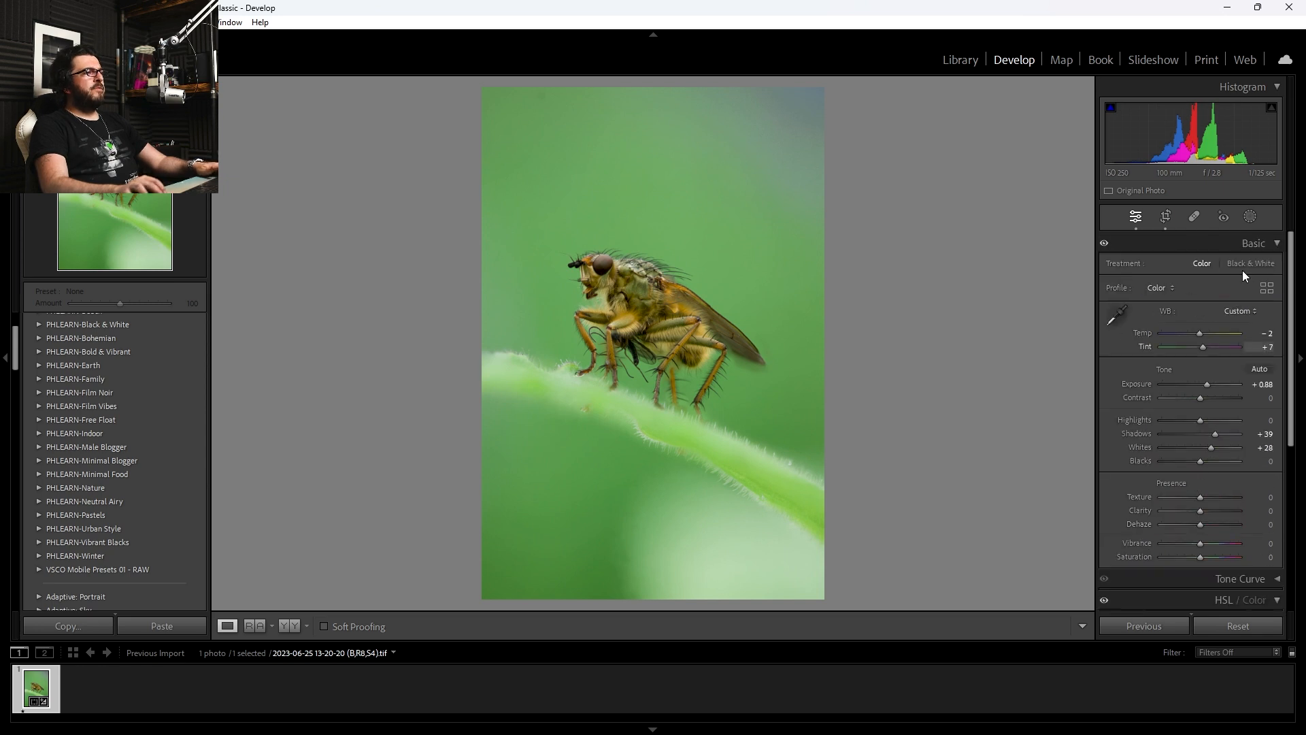
left_click(1251, 218)
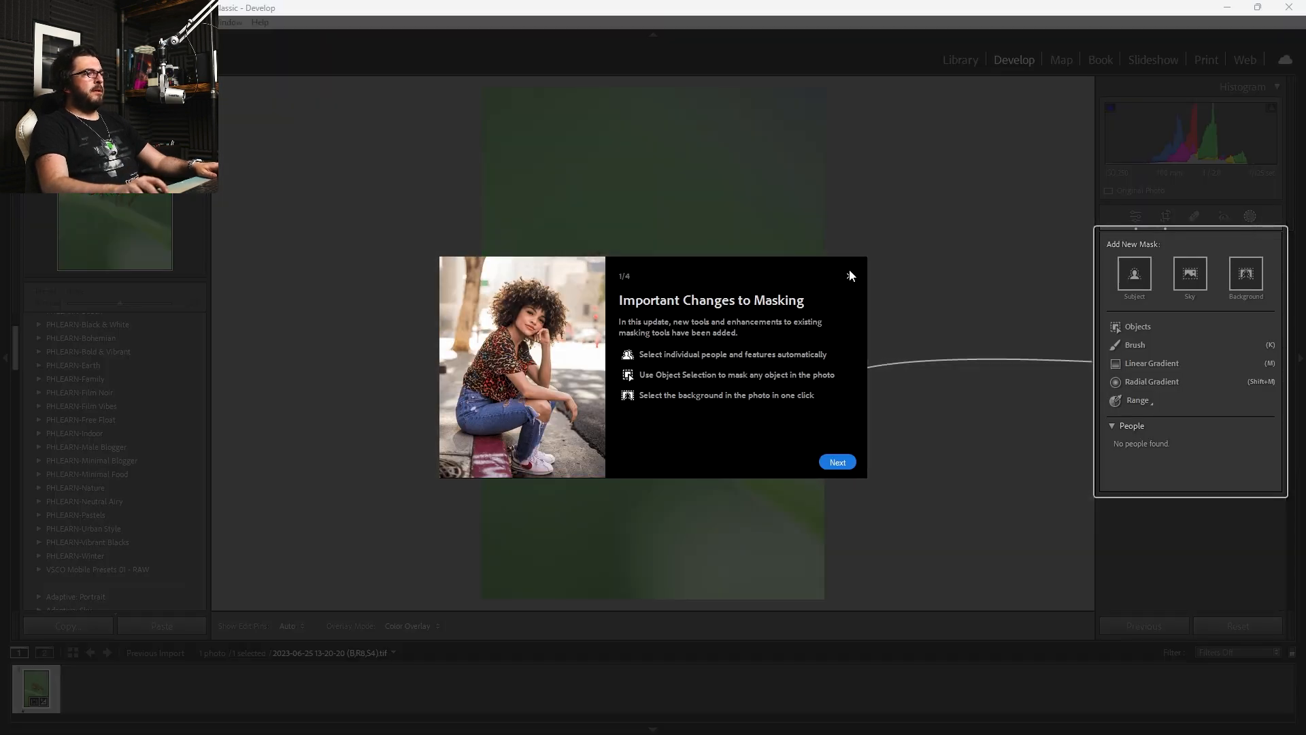
left_click(849, 277)
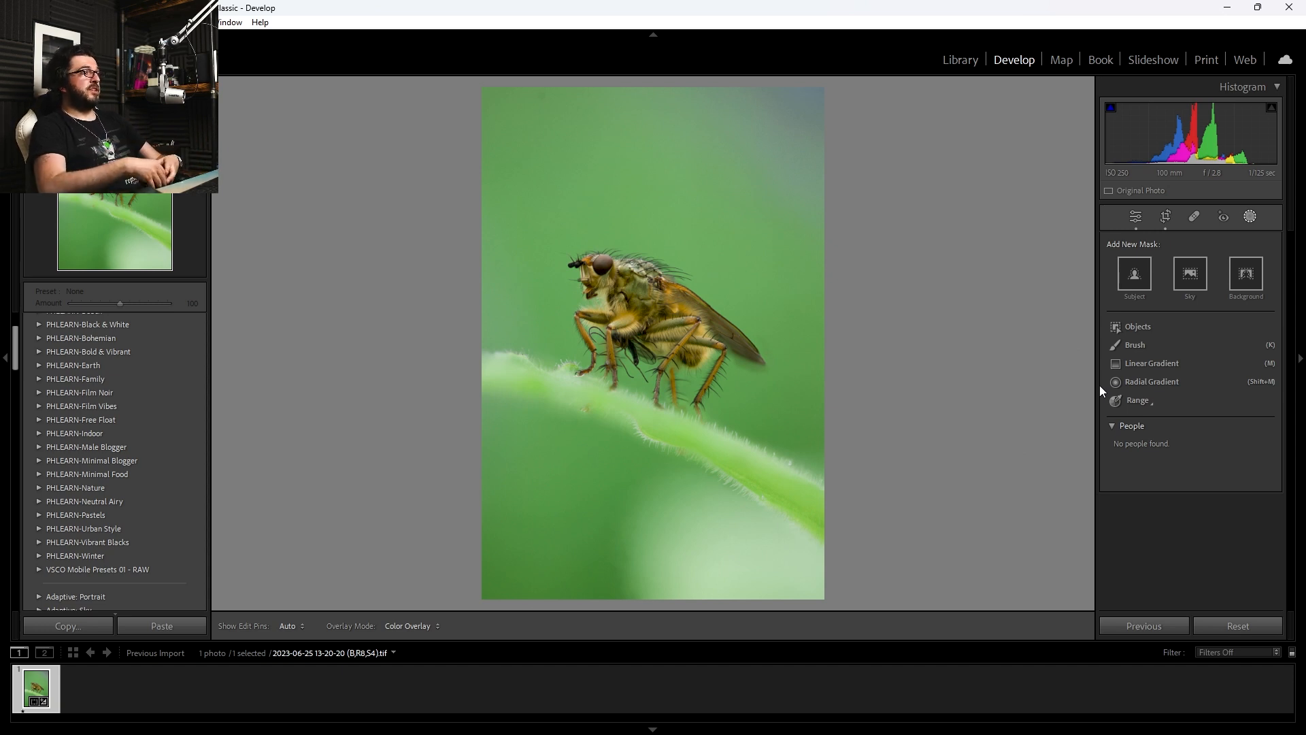
left_click(1153, 376)
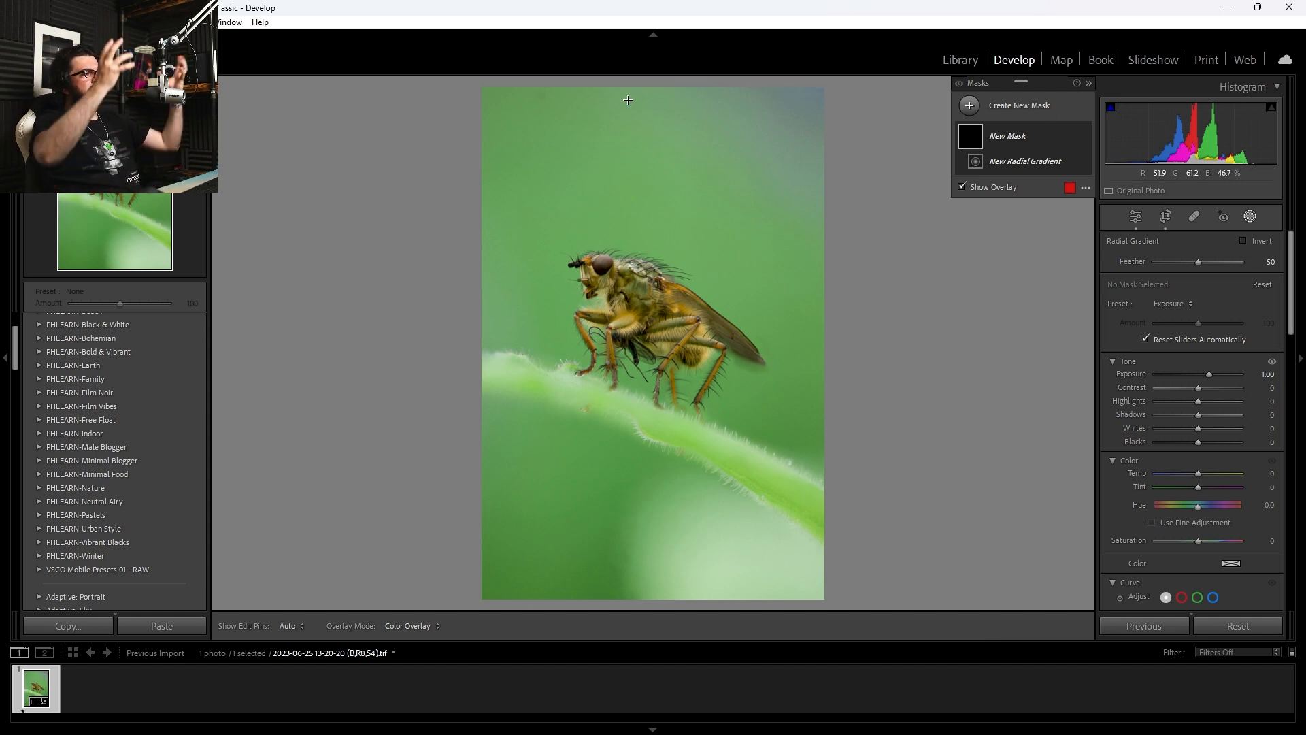
left_click_drag(628, 100, 1196, 730)
left_click_drag(831, 518, 868, 86)
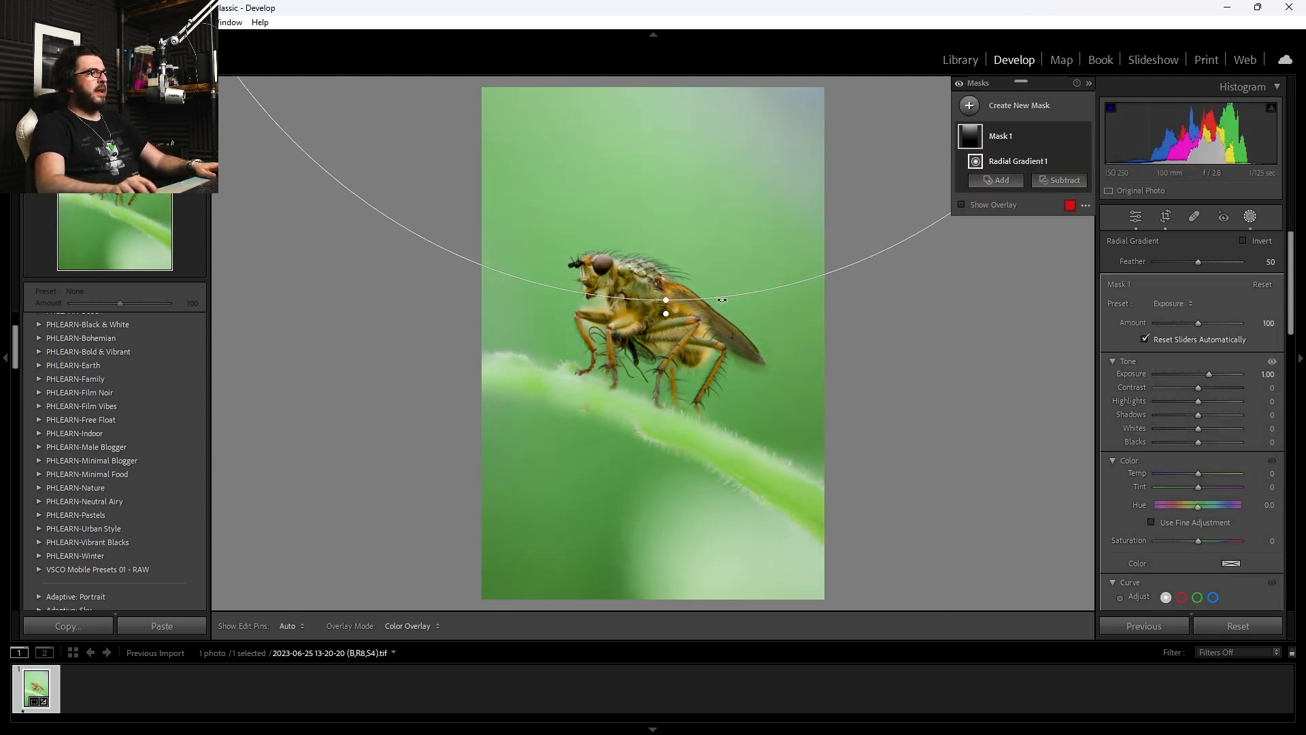
Enlarge and reposition the radial gradient so it stays centred at the photo's upper edge and reaches down past the stem.
left_click_drag(666, 298, 666, 611)
left_click_drag(772, 501, 801, 384)
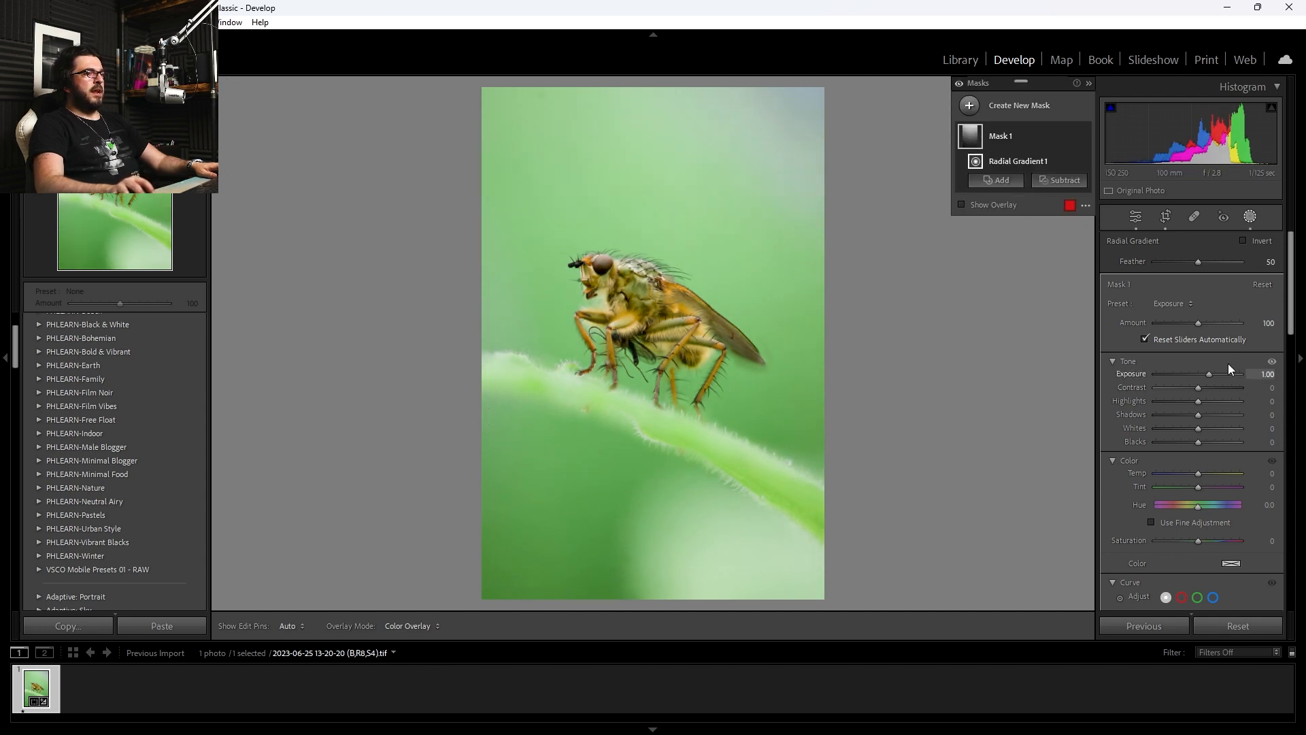
left_click_drag(794, 233, 750, 213)
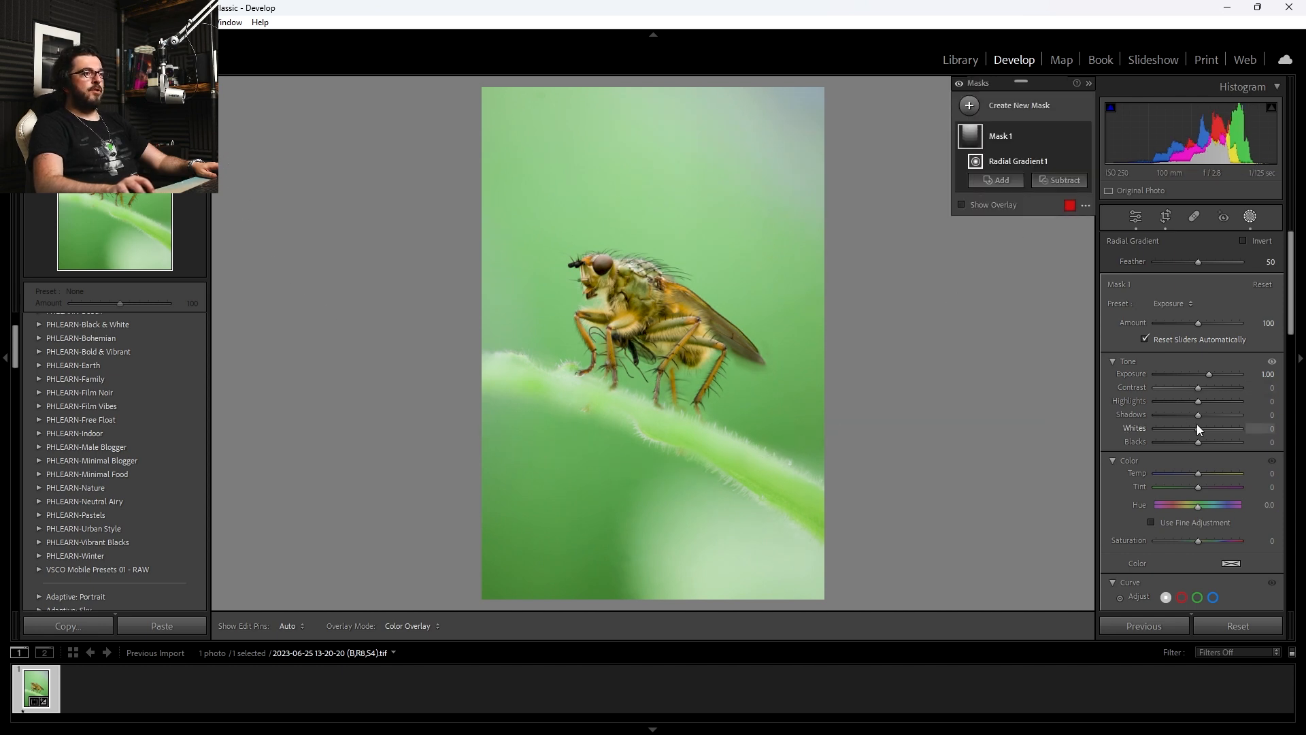
Set the radial mask's whites to 21 and temperature to 15.
left_click_drag(1198, 429, 1206, 472)
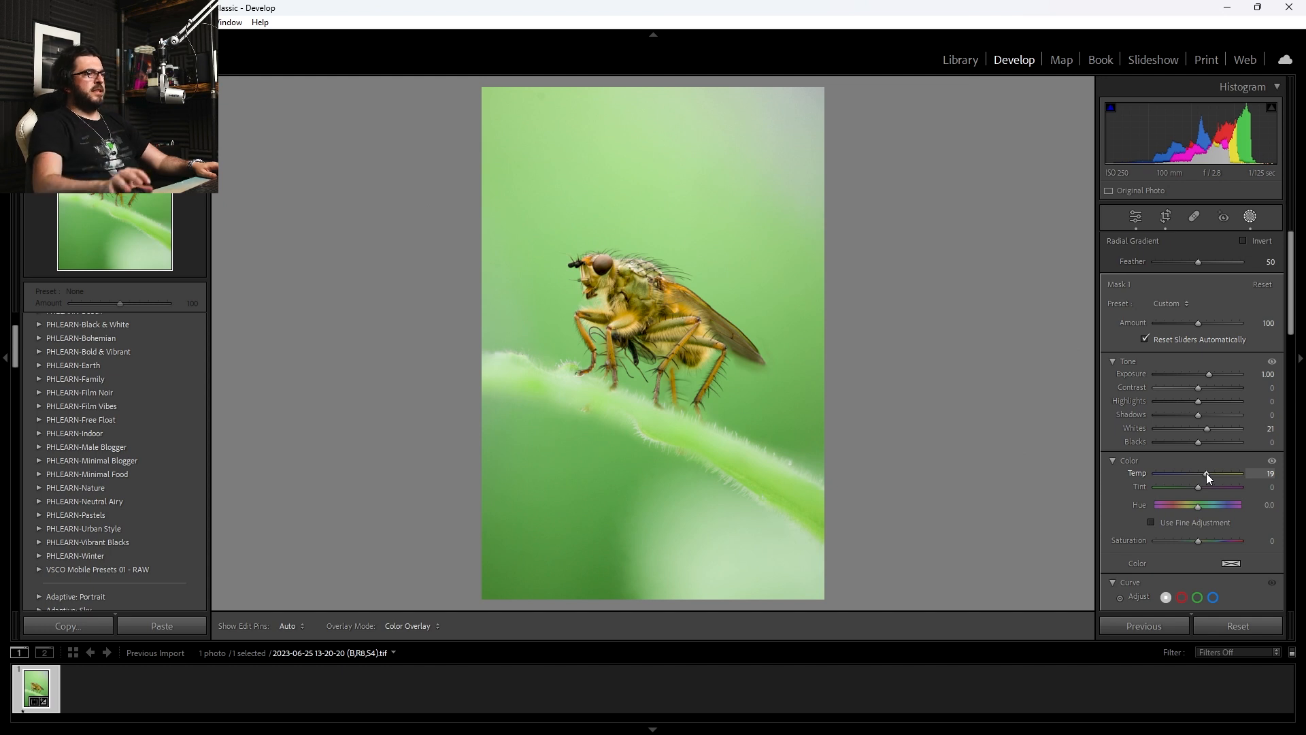
left_click_drag(1206, 472, 1206, 480)
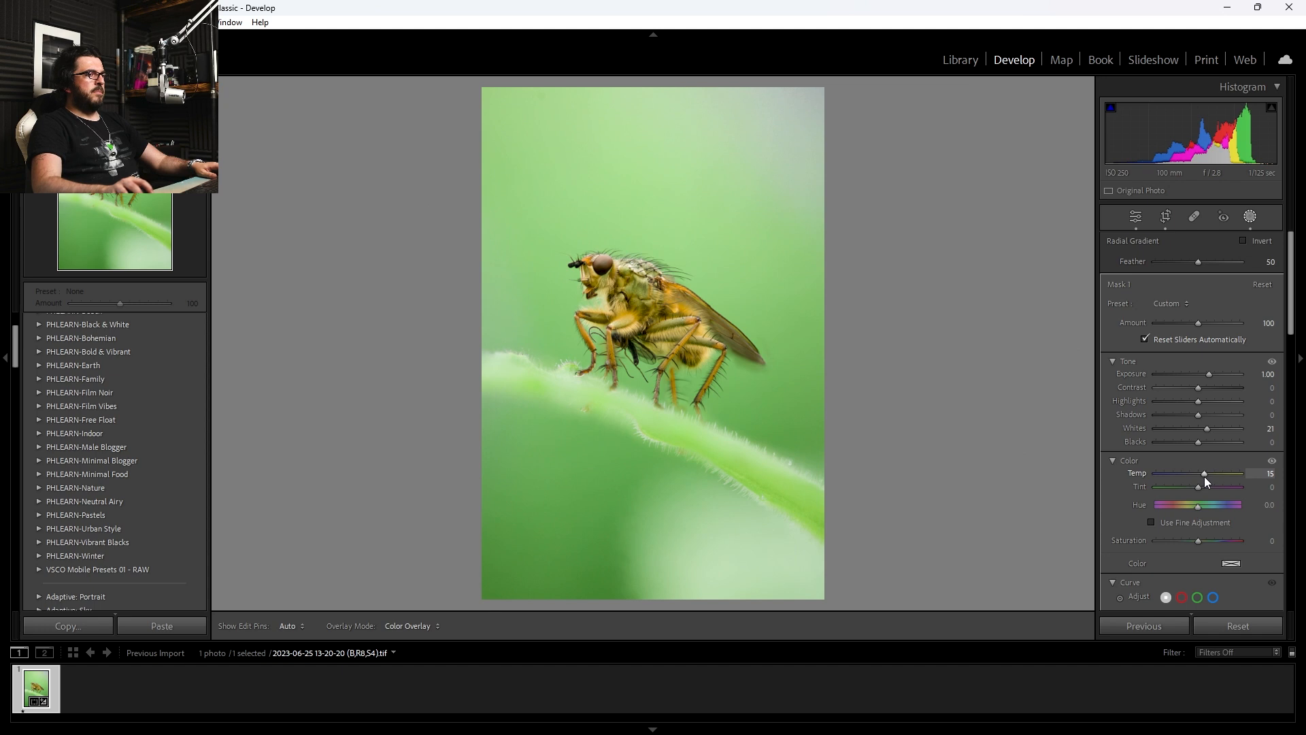
left_click_drag(1204, 476, 1204, 473)
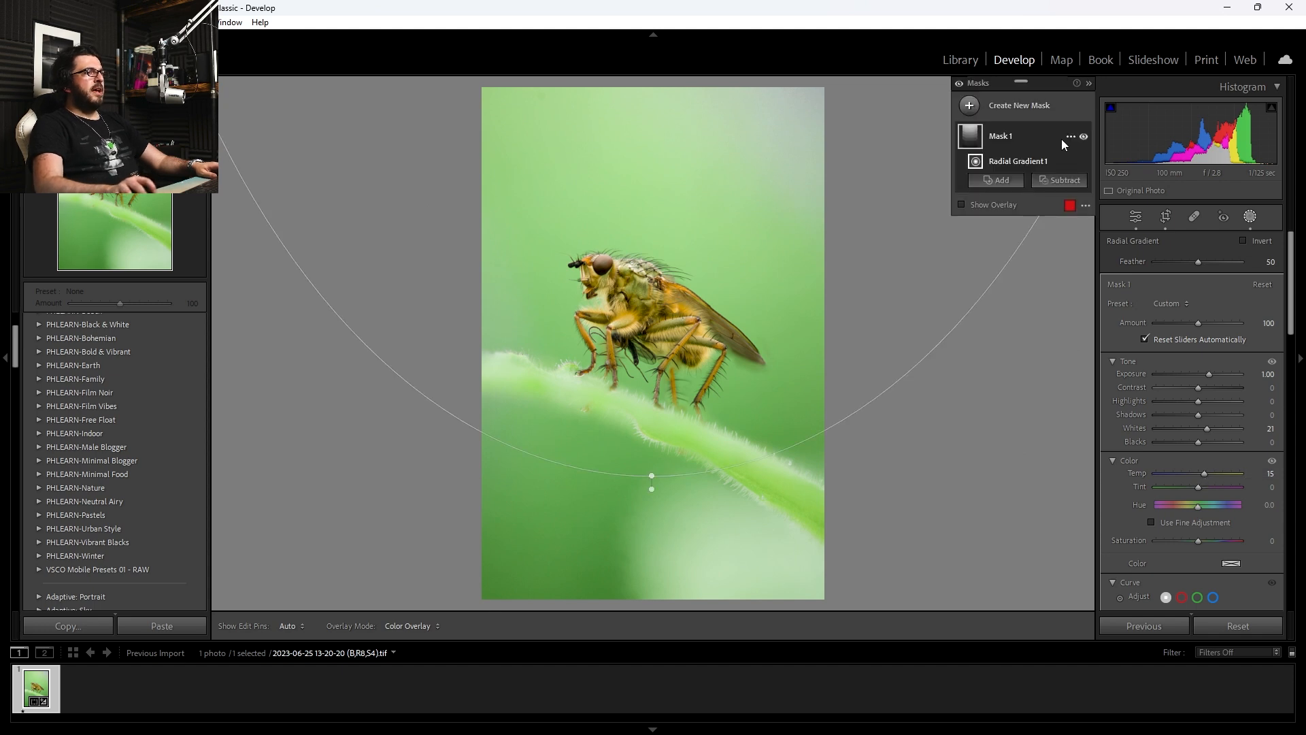
Compare the photo's background light with the radial gradient mask off and on.
left_click(1084, 137)
left_click(1084, 136)
left_click(1084, 136)
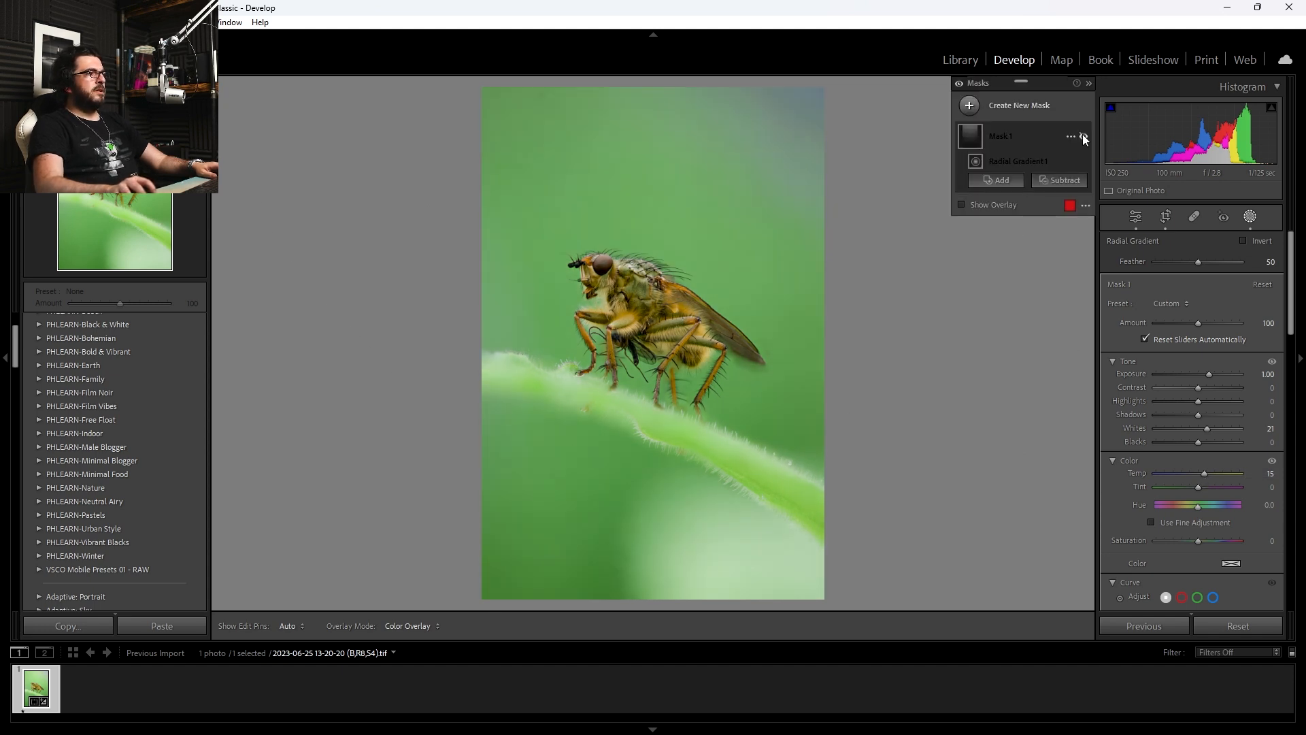
left_click(1084, 136)
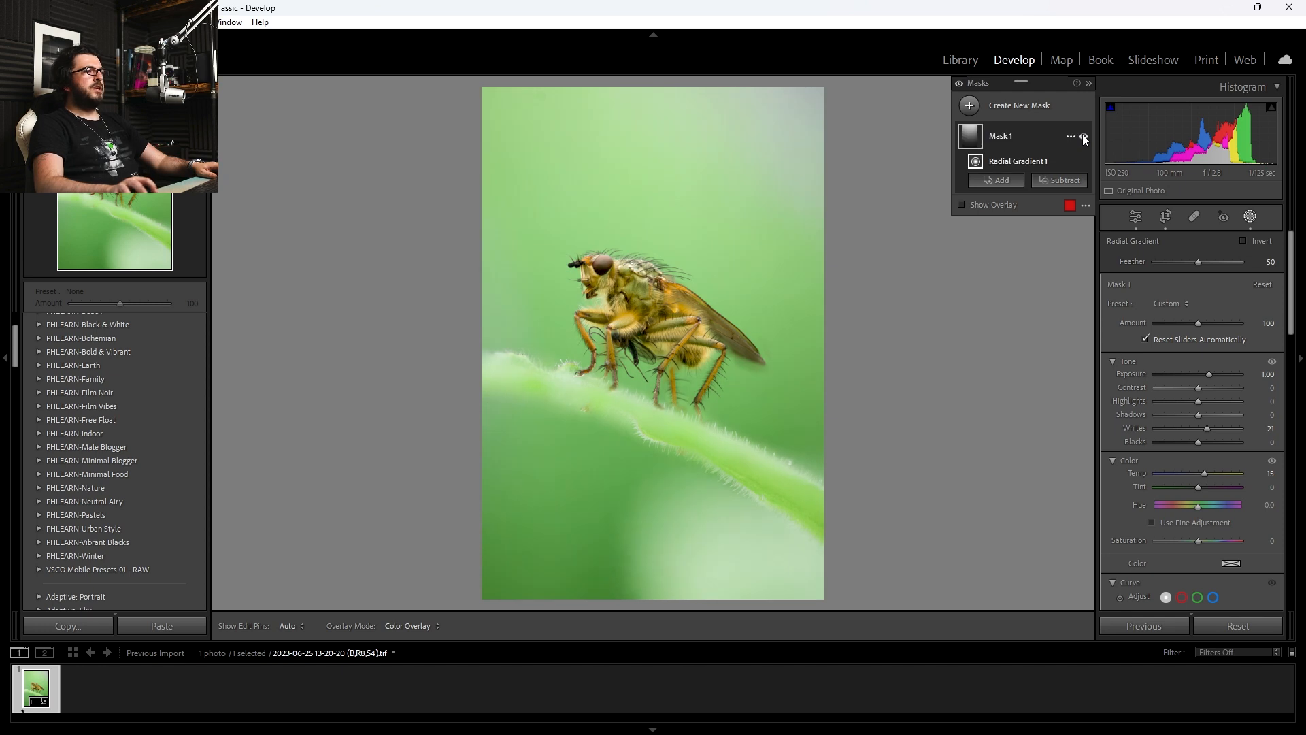
left_click(1084, 137)
left_click(1084, 137)
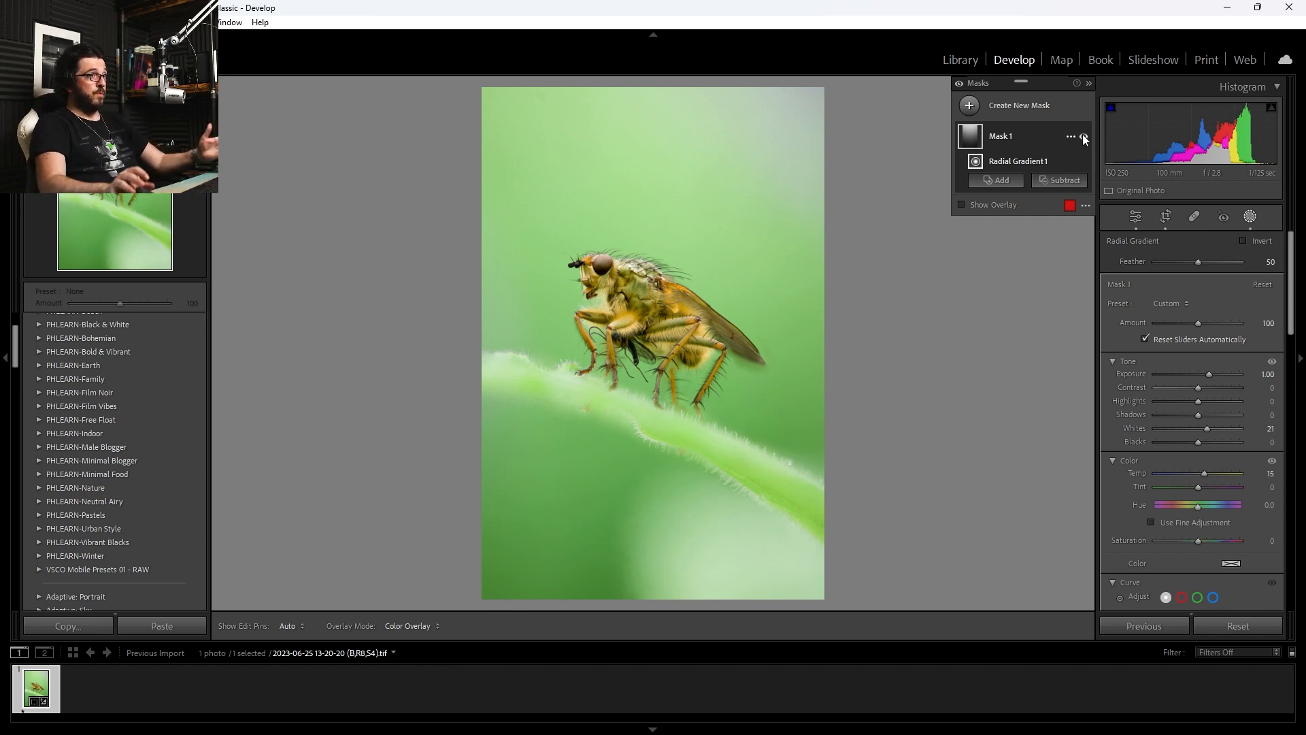
left_click(1084, 137)
left_click(1083, 137)
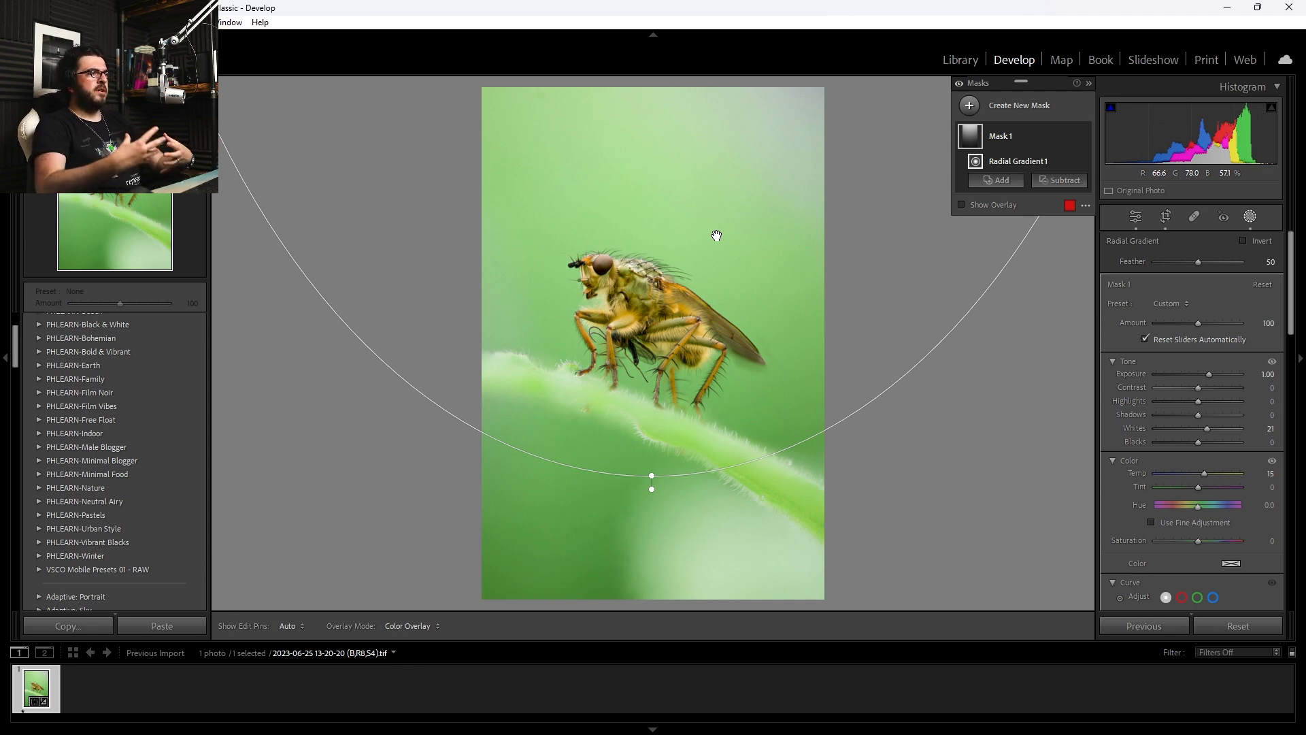
Add a linear gradient mask rising from the photo's lower edge, reposition it, and set its exposure to −0.84.
left_click(1002, 107)
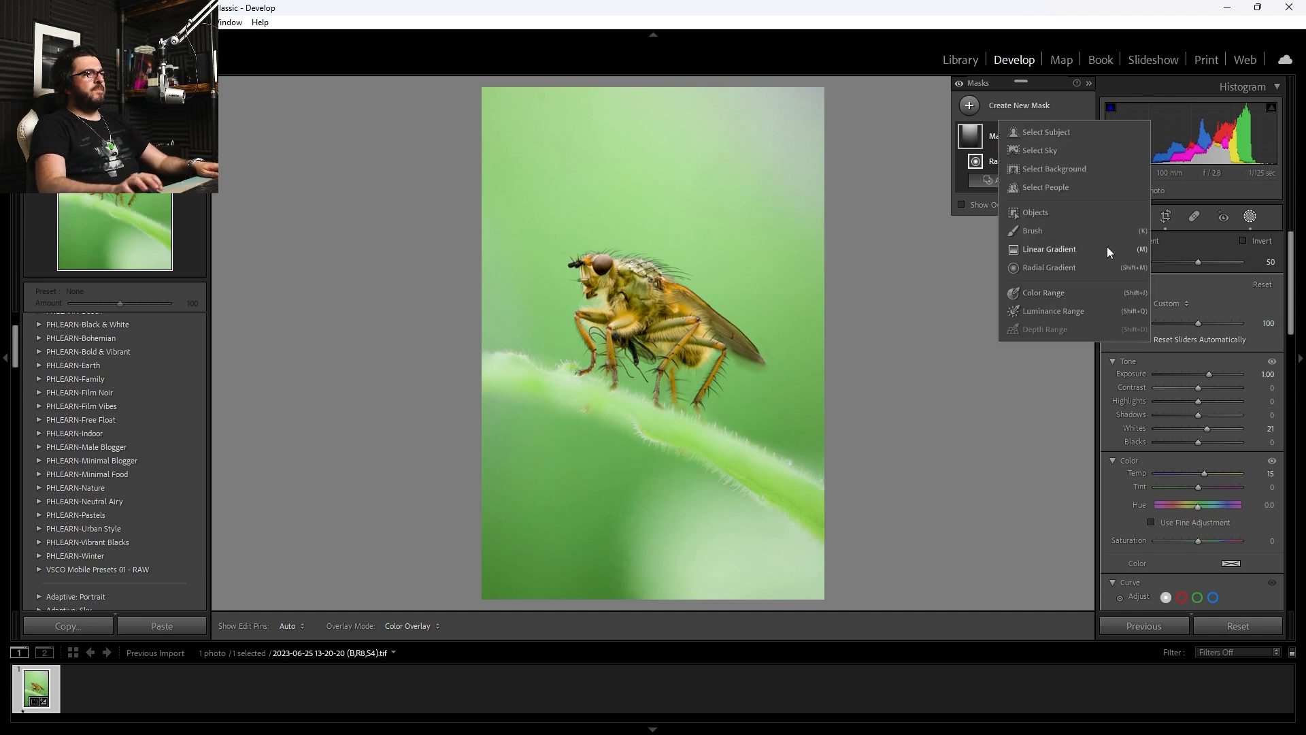
left_click(1108, 249)
left_click_drag(695, 548, 714, 1)
left_click_drag(704, 292, 692, 474)
left_click_drag(1198, 351, 1190, 351)
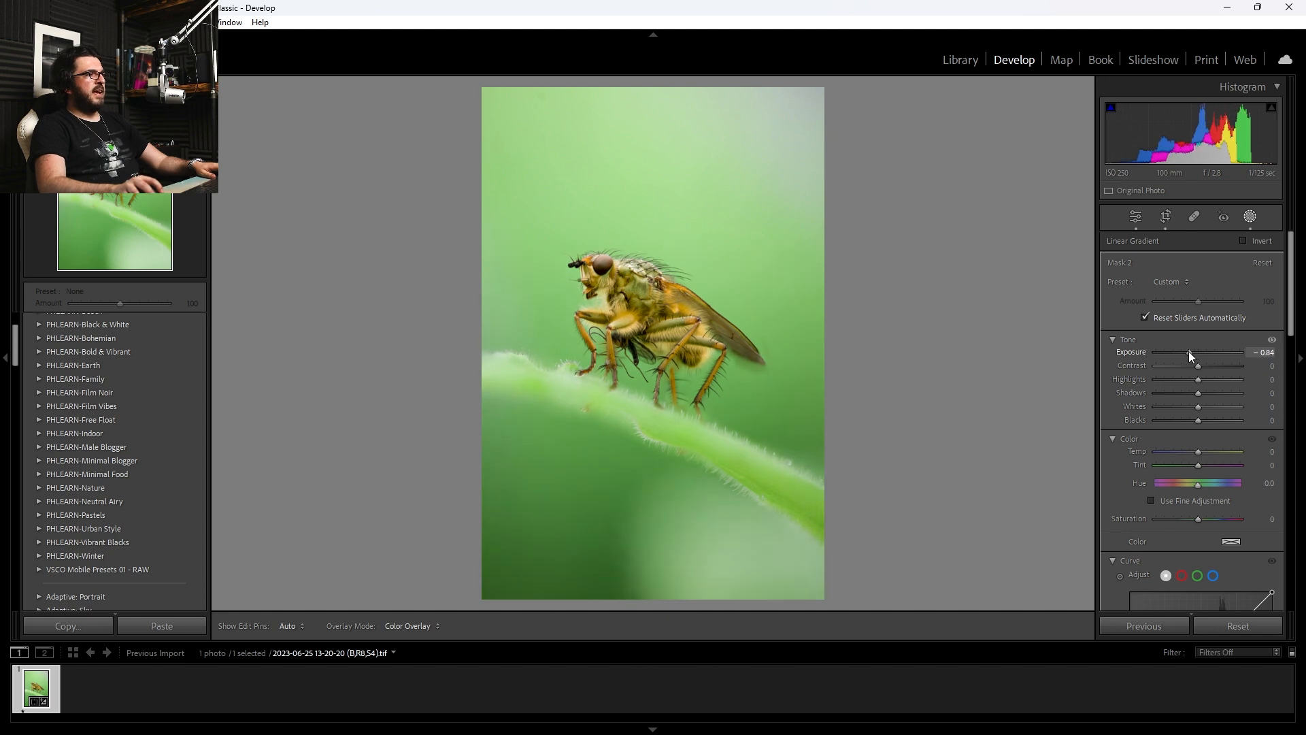
left_click_drag(1189, 351, 1189, 351)
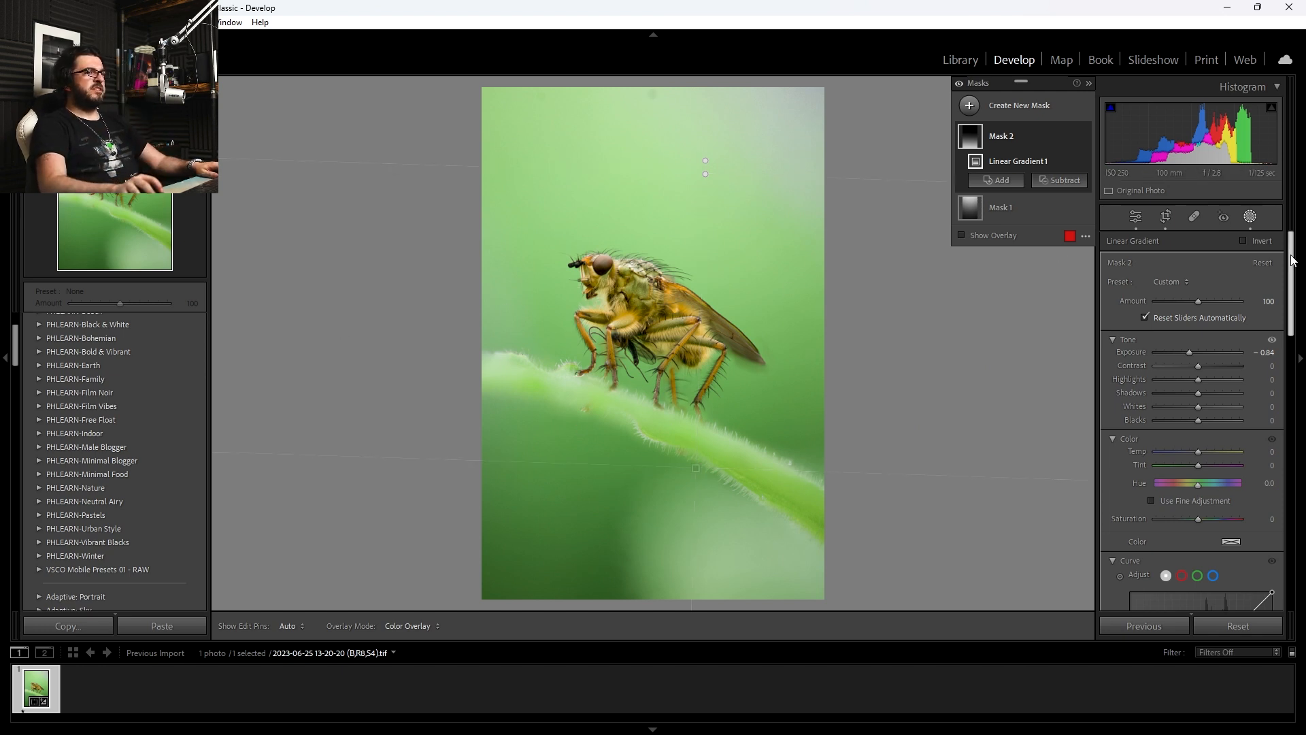
left_click(1249, 217)
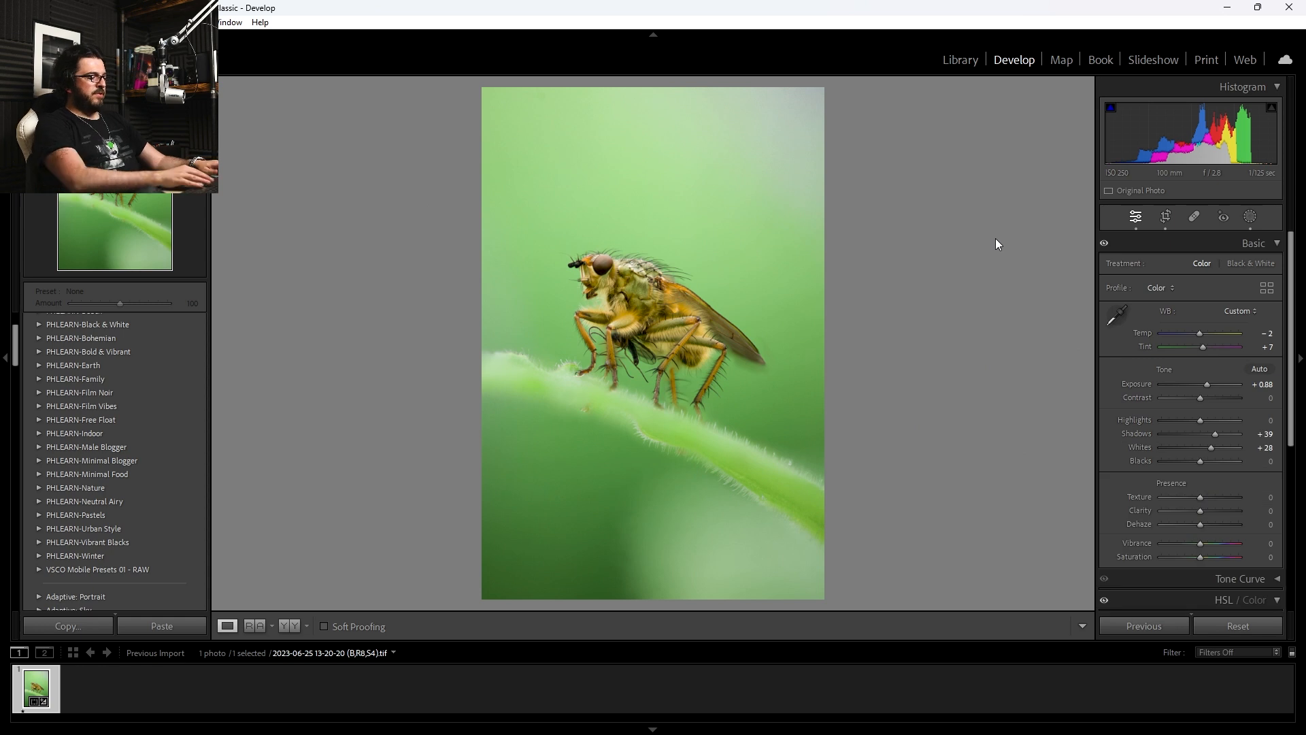
Compare the unedited and edited versions of the whole photo.
key("backslash")
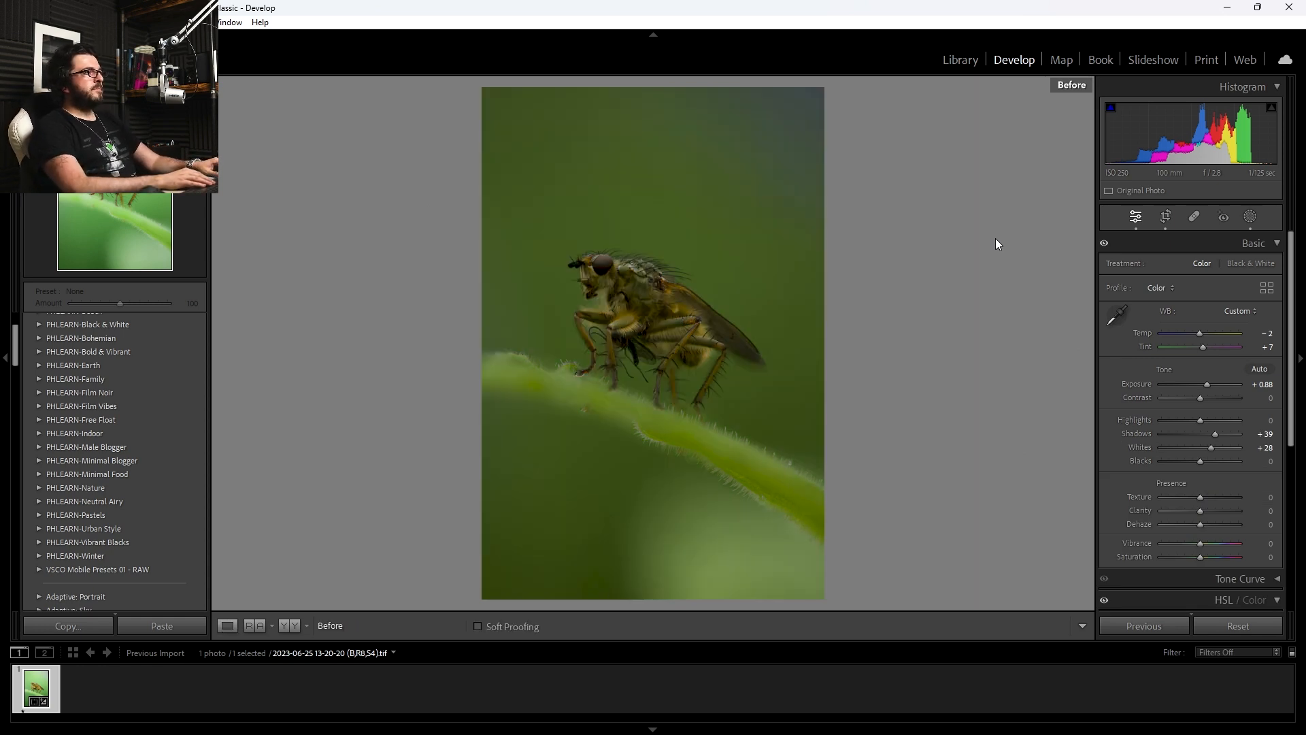
key("backslash")
key("backslash")
key("backslash")
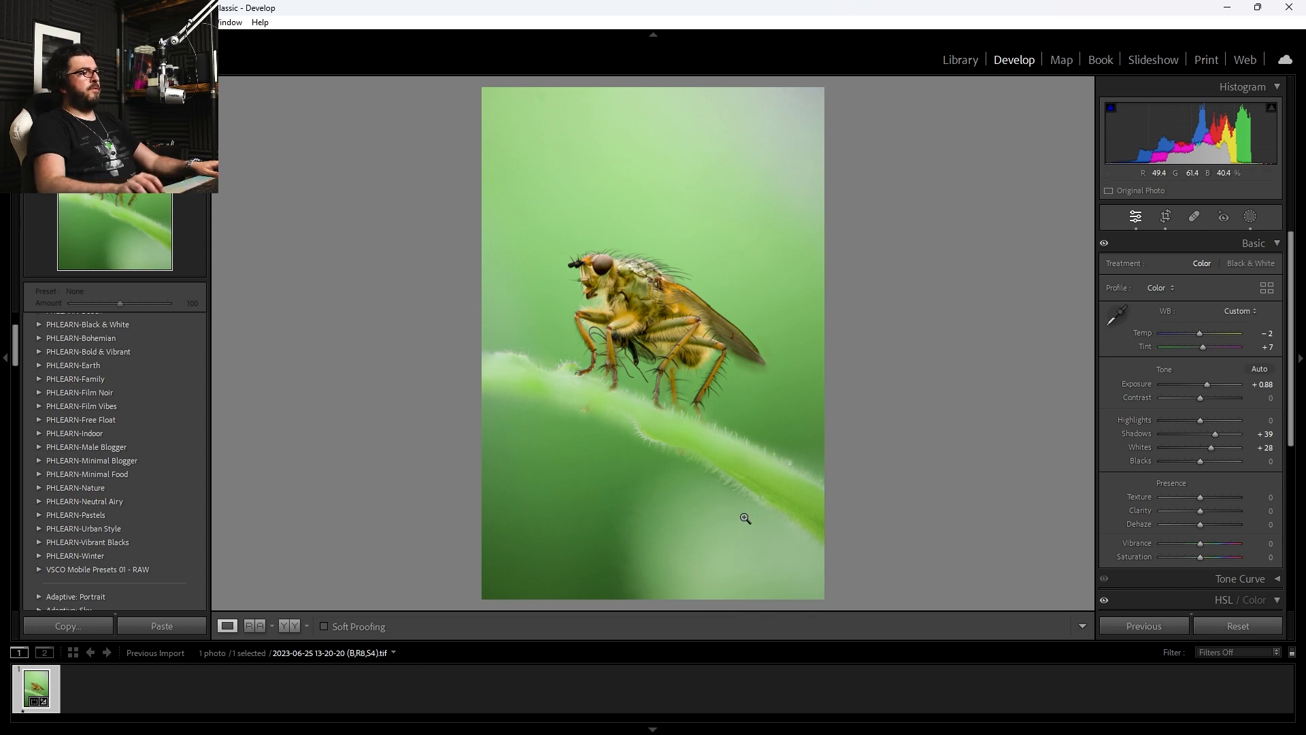
key("backslash")
key("backslash")
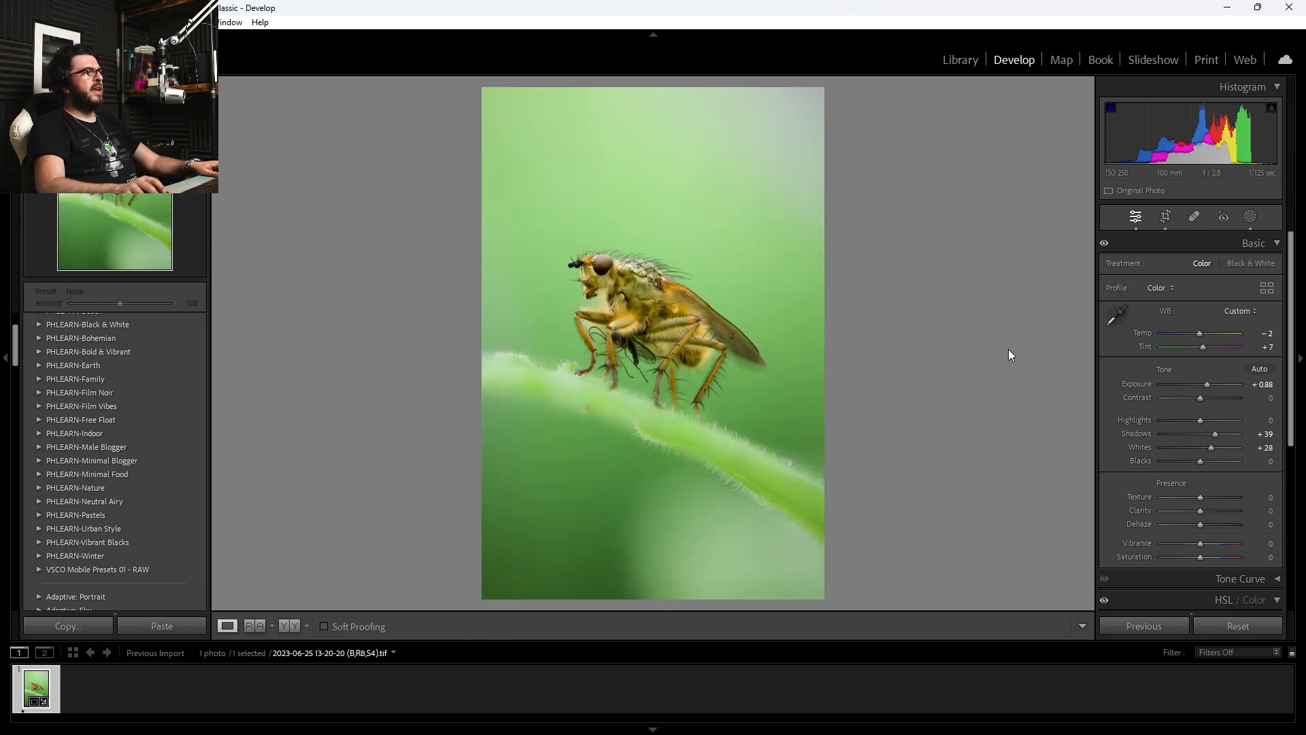
key("backslash")
key("backslash")
key("backslash")
key("backslash")
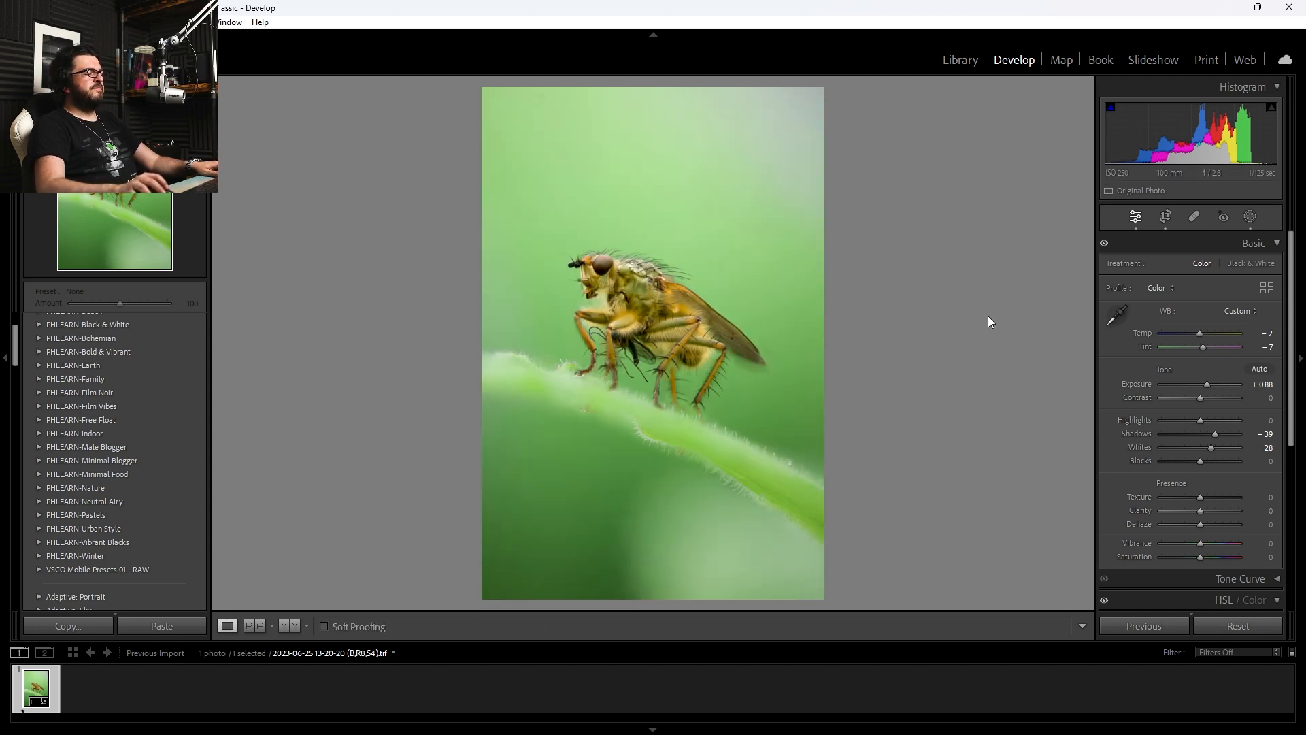
Add an Objects mask covering the whole fly, painted from head to wing tip with brush size 41.
left_click(1249, 217)
left_click(969, 106)
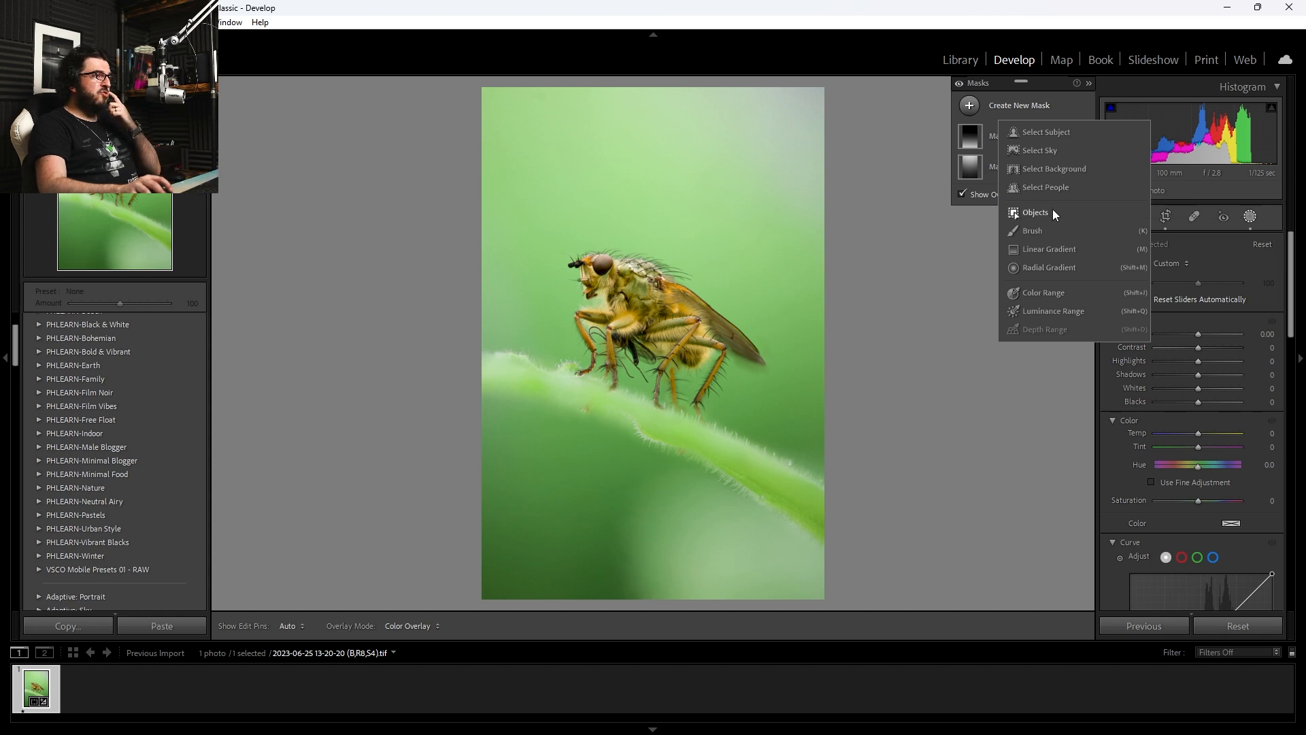
left_click(1053, 213)
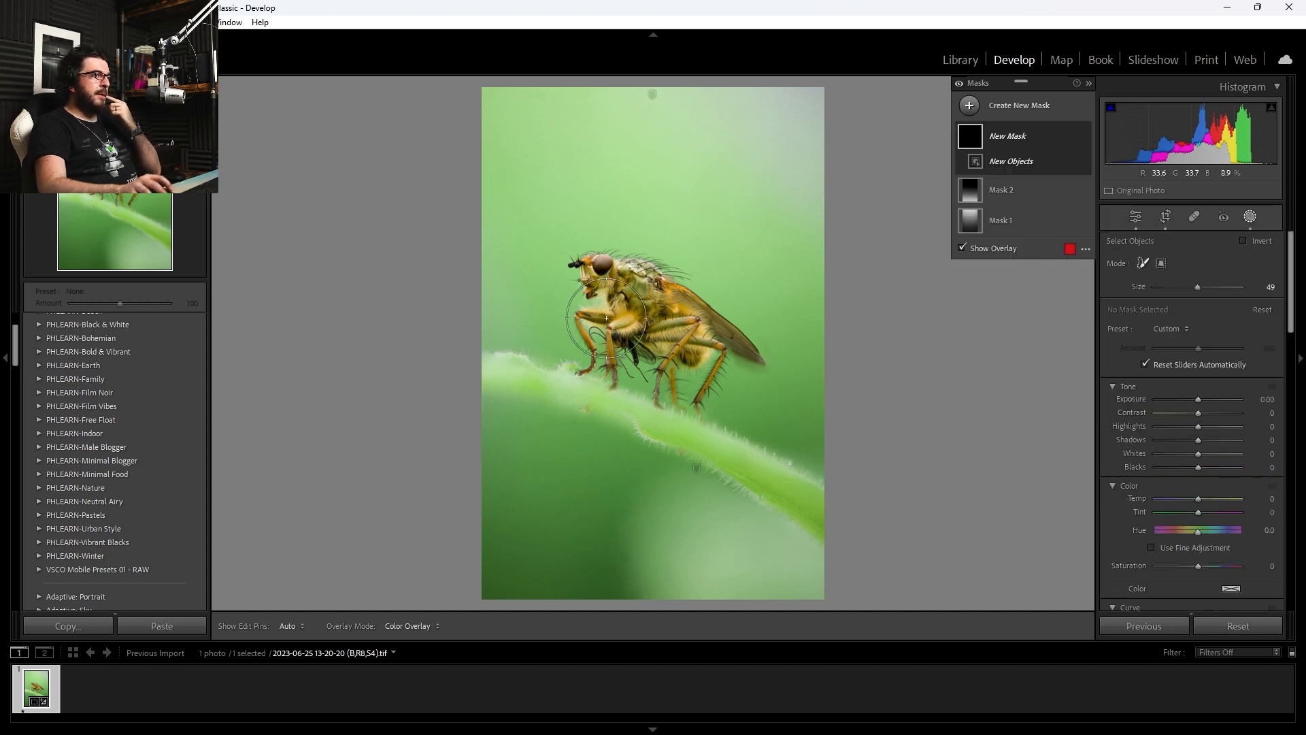
scroll(610, 274, "down", 7)
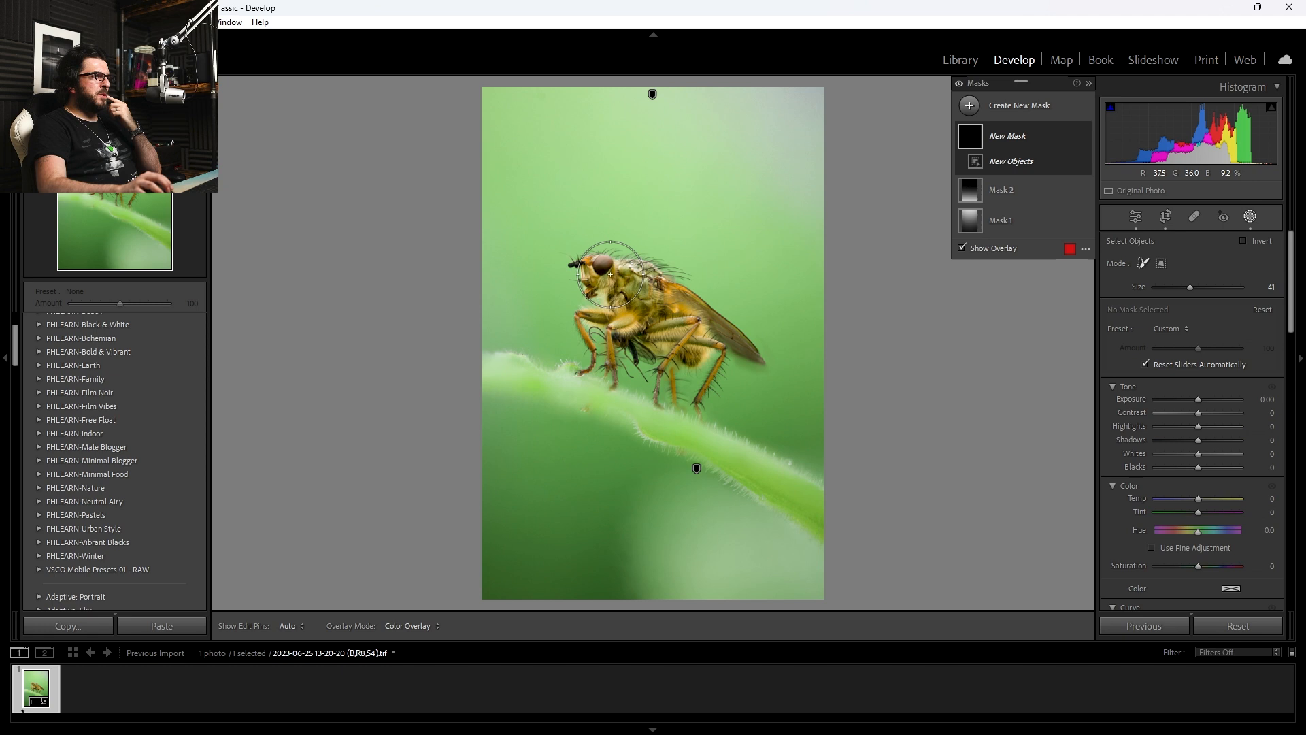
mouse_move(602, 271)
left_mouse_down()
mouse_move(646, 282)
mouse_move(743, 348)
mouse_move(664, 313)
mouse_move(617, 310)
mouse_move(634, 337)
mouse_move(589, 320)
mouse_move(679, 356)
mouse_move(708, 352)
mouse_move(721, 391)
left_mouse_up()
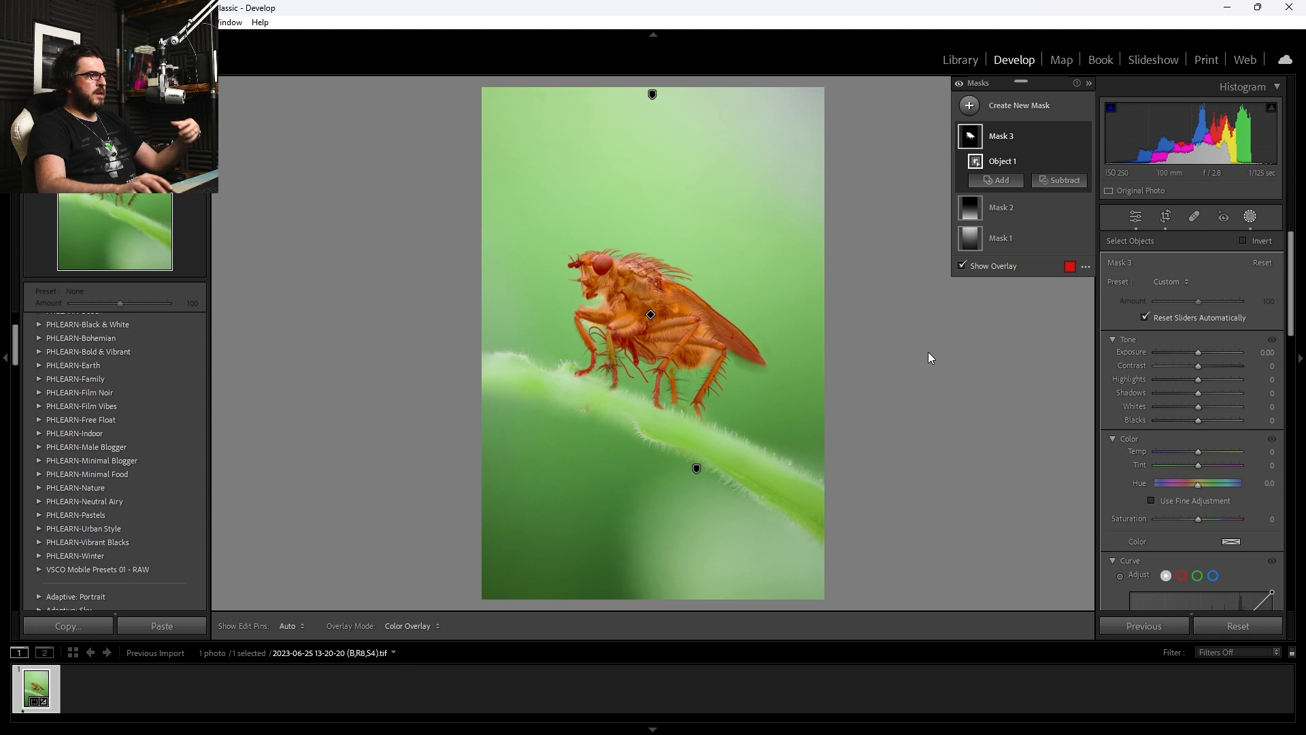
Set the fly mask's texture to 26, clarity to 5 and sharpness to 18.
scroll(1249, 435, "down", 5)
scroll(1247, 432, "down", 3)
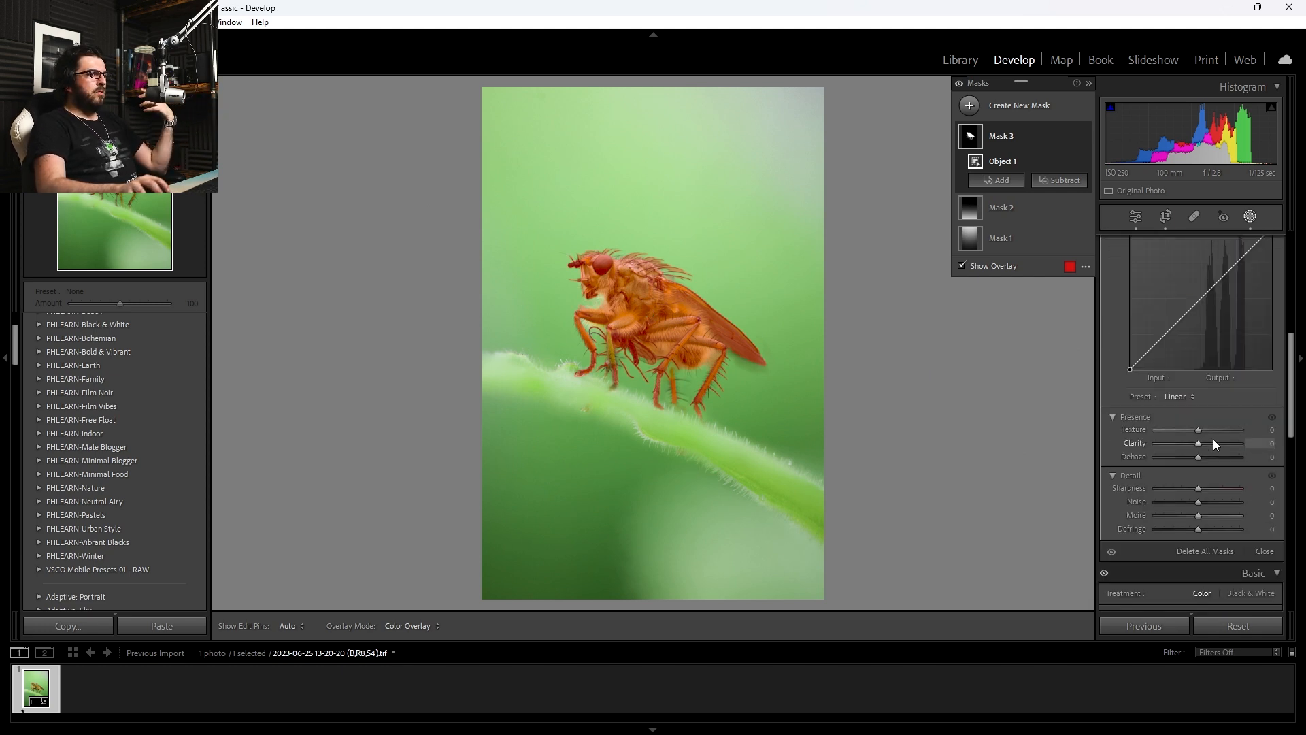
left_click(1198, 430)
left_click_drag(1198, 430, 1206, 431)
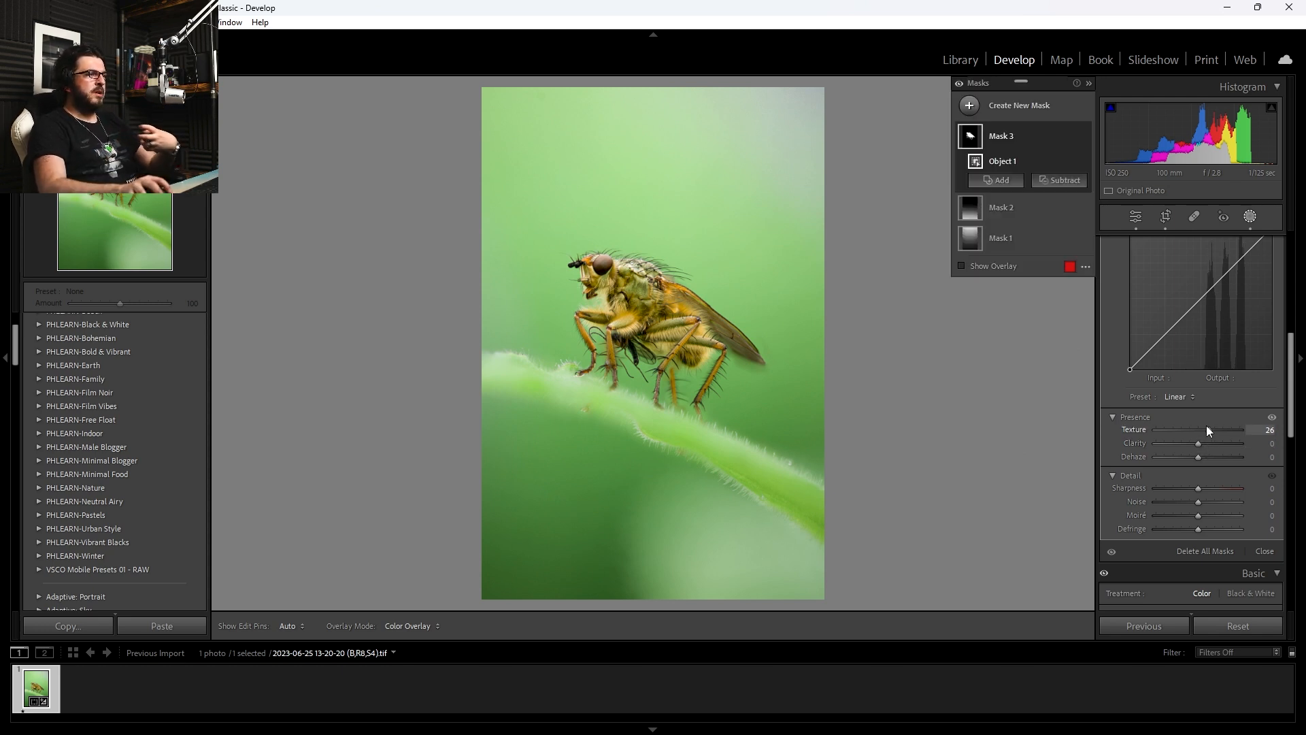
left_click_drag(1198, 444, 1204, 488)
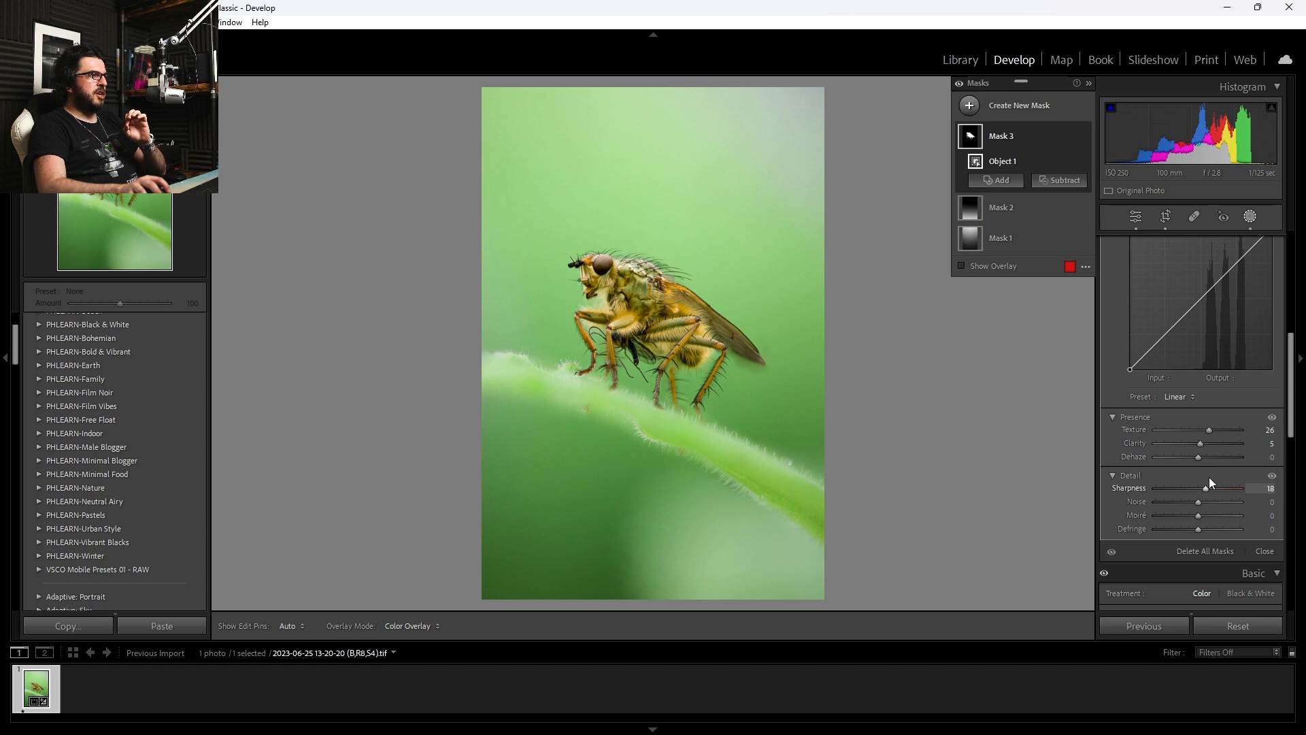
Try whites of 61 on the fly mask, inspecting the wing base up close, and settle on whites 8 and highlights 2.
scroll(1238, 533, "up", 3)
scroll(1238, 533, "down", 3)
mouse_move(1209, 429)
left_mouse_down()
mouse_move(1199, 407)
mouse_move(1227, 415)
left_mouse_up()
scroll(1229, 451, "up", 5)
left_click_drag(1228, 422, 1227, 421)
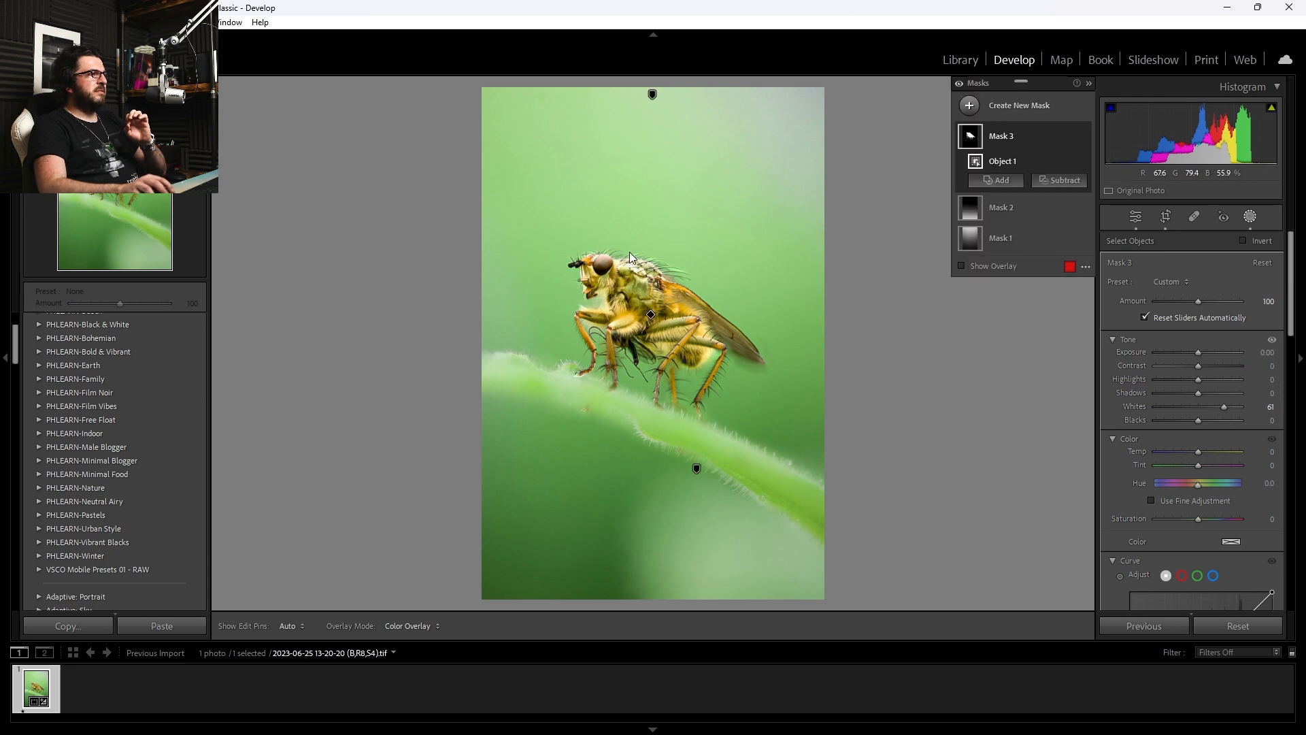
left_click(689, 282)
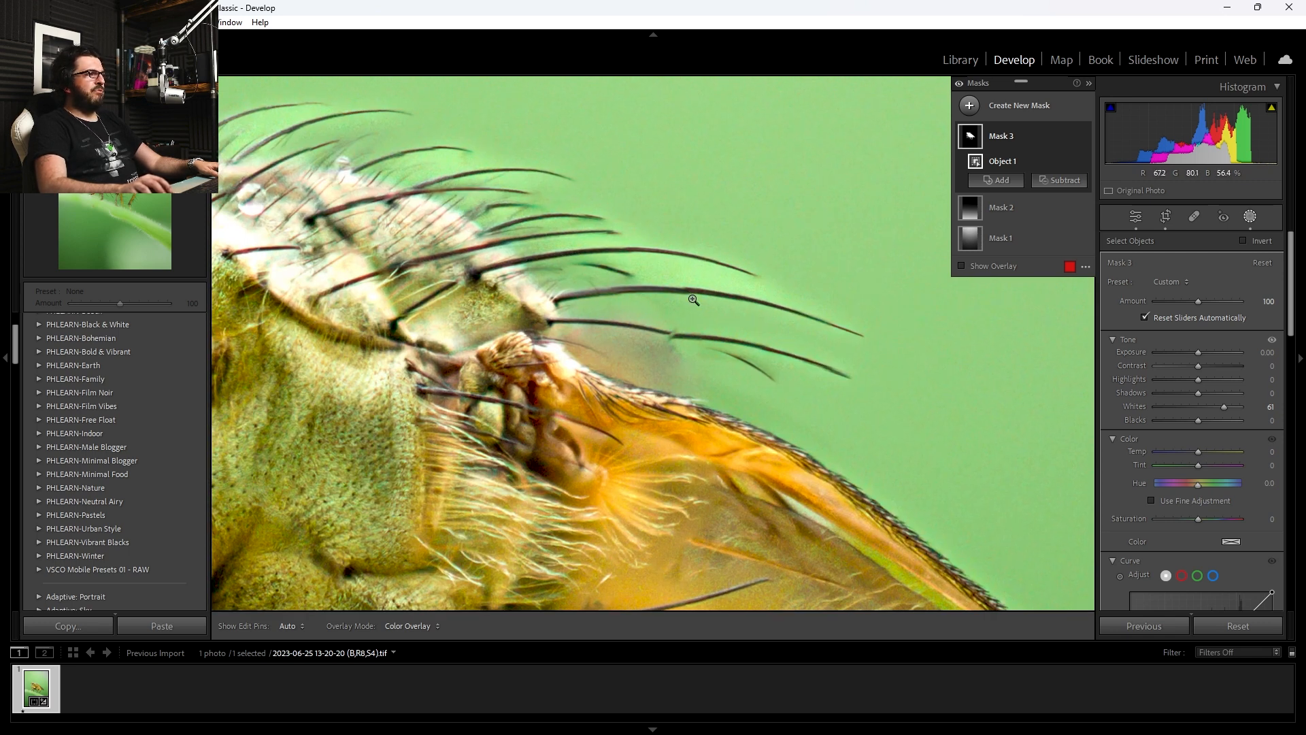
left_click(691, 298)
left_click_drag(1223, 406, 1218, 379)
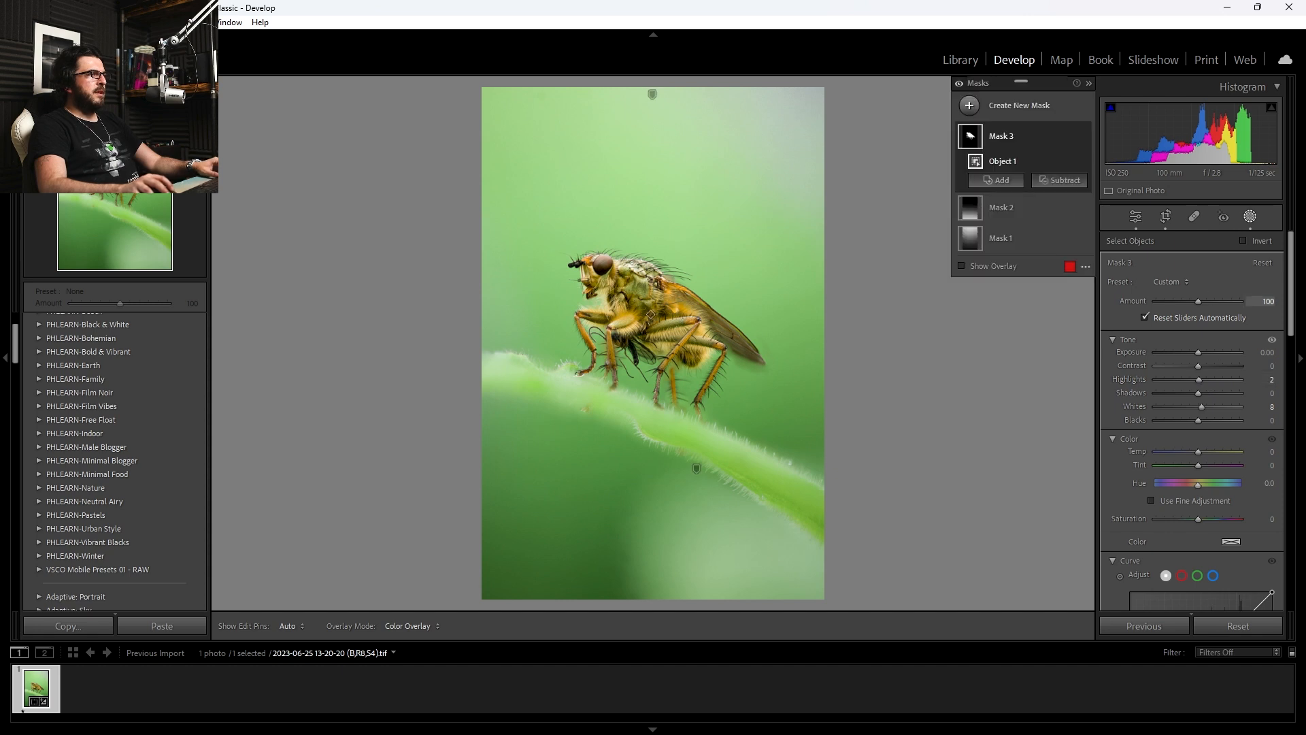
Compare the fly with its object mask off and on, and check the edited photo against the unedited version.
left_click(1084, 138)
left_click(1085, 137)
left_click(1084, 138)
left_click(1085, 138)
left_click(1085, 138)
left_click(1084, 138)
left_click(1085, 137)
left_click(1084, 138)
left_click(1084, 138)
left_click(1084, 138)
left_click(1084, 138)
left_click(1085, 137)
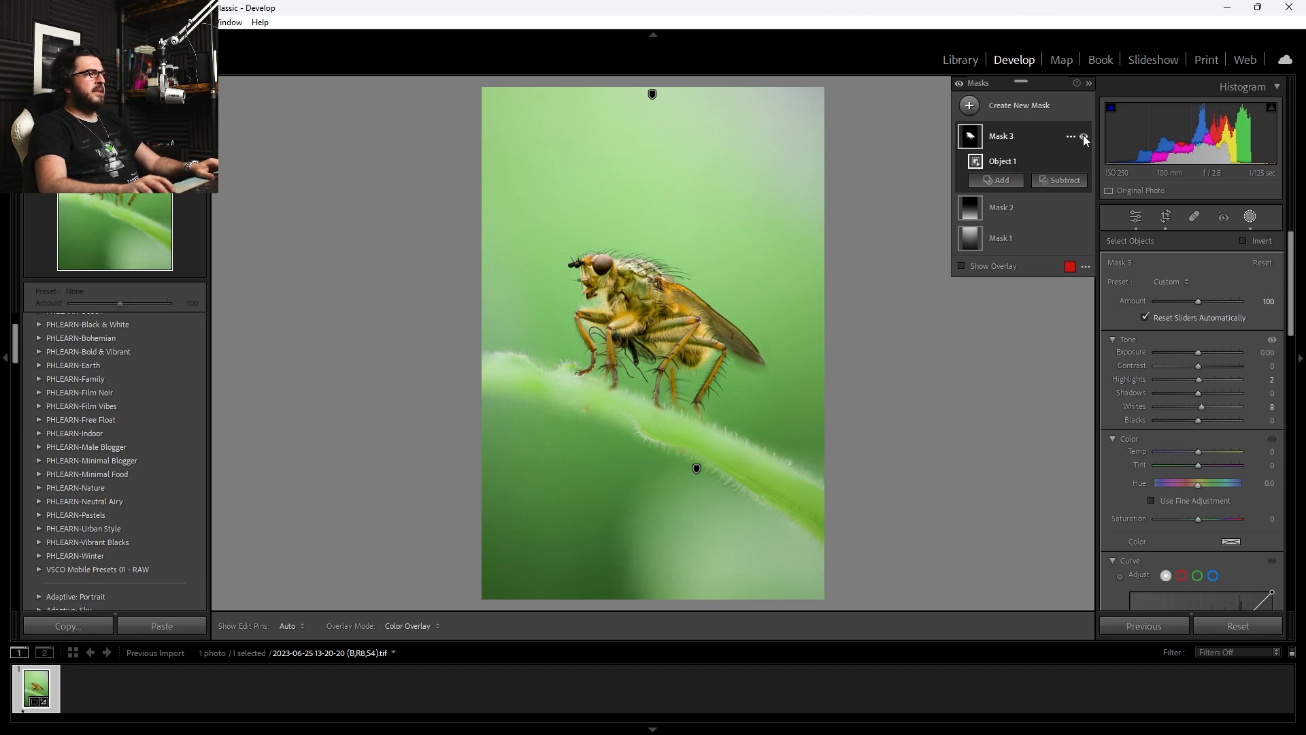
left_click(1084, 137)
left_click(1084, 137)
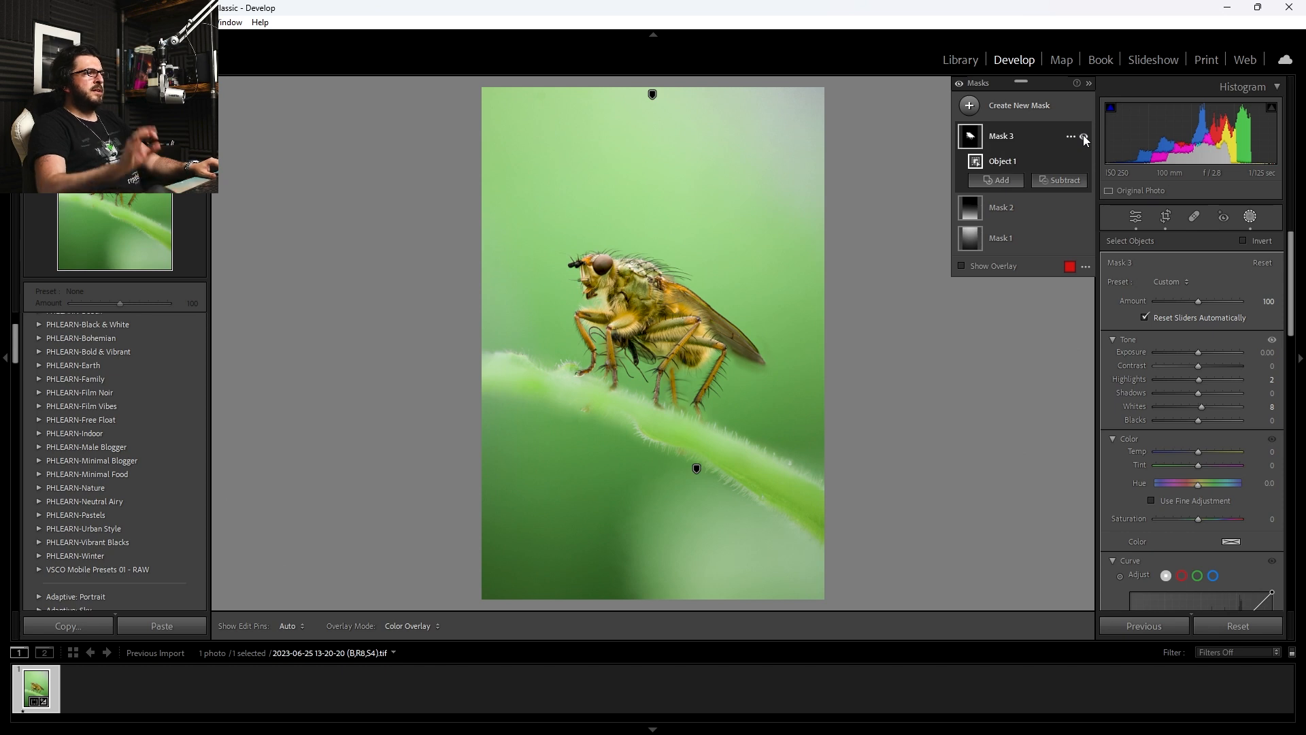
left_click(1085, 138)
left_click(1084, 137)
left_click(1085, 138)
left_click(1085, 138)
key("backslash")
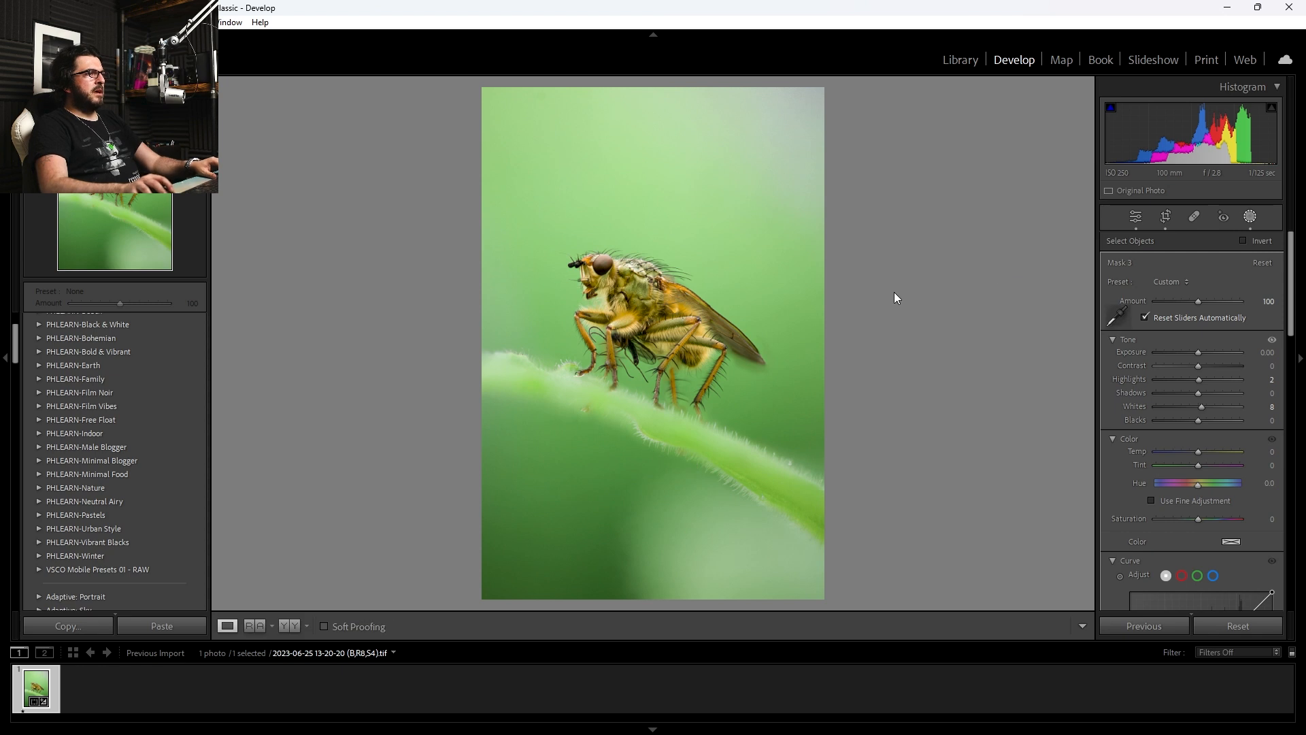
Compare the finished fly edit with its before view several times.
key("backslash")
key("backslash")
key("backslash")
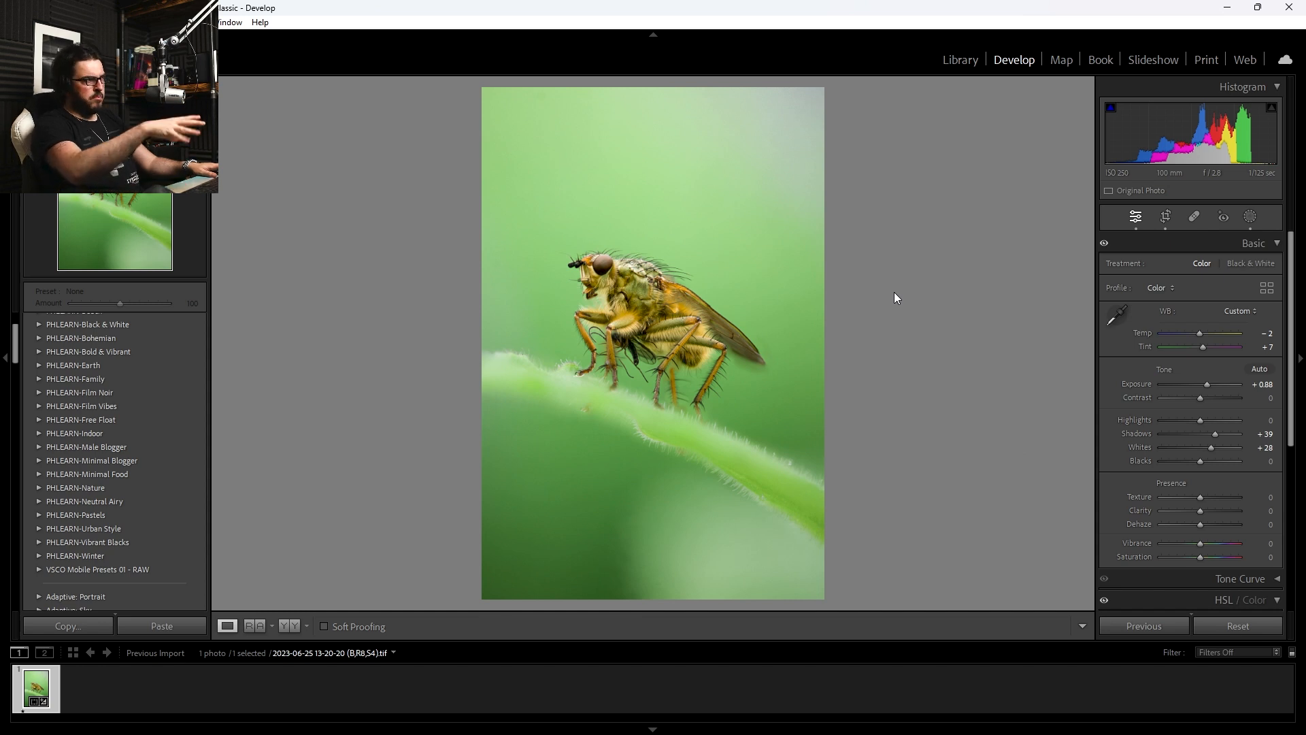
key("backslash")
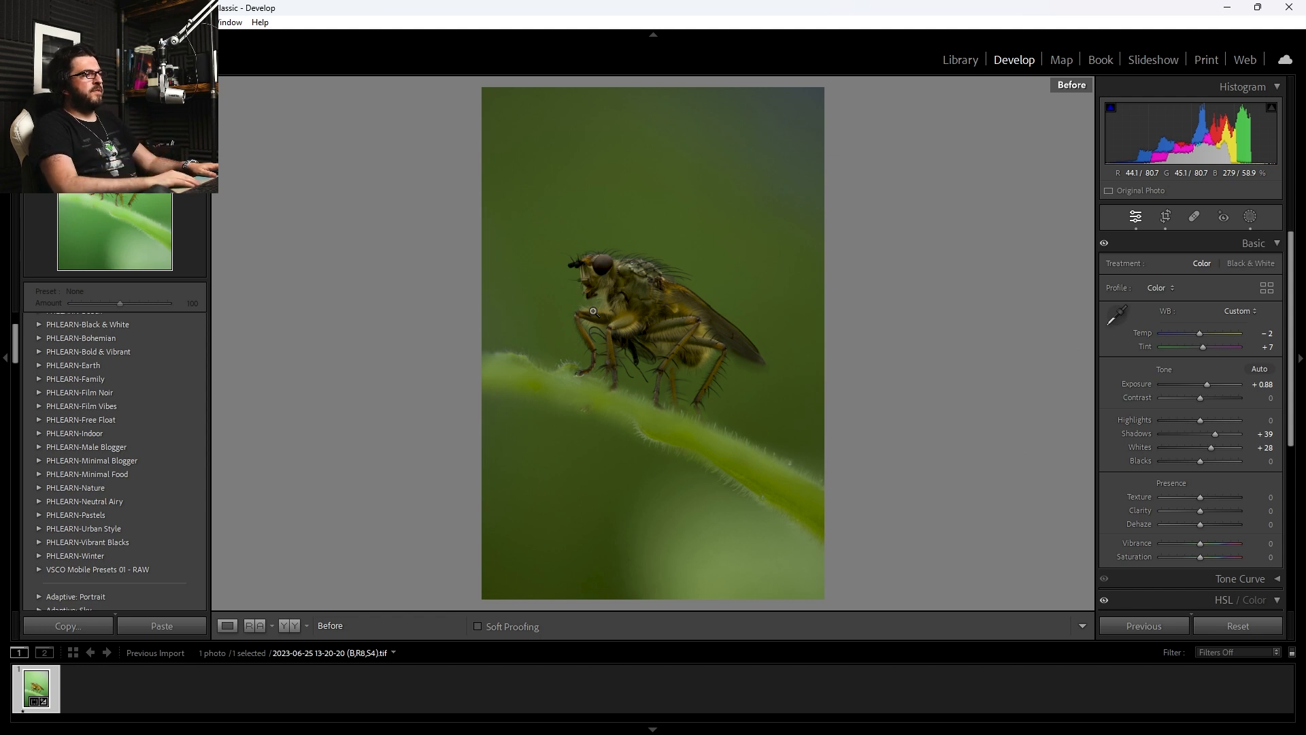
key("backslash")
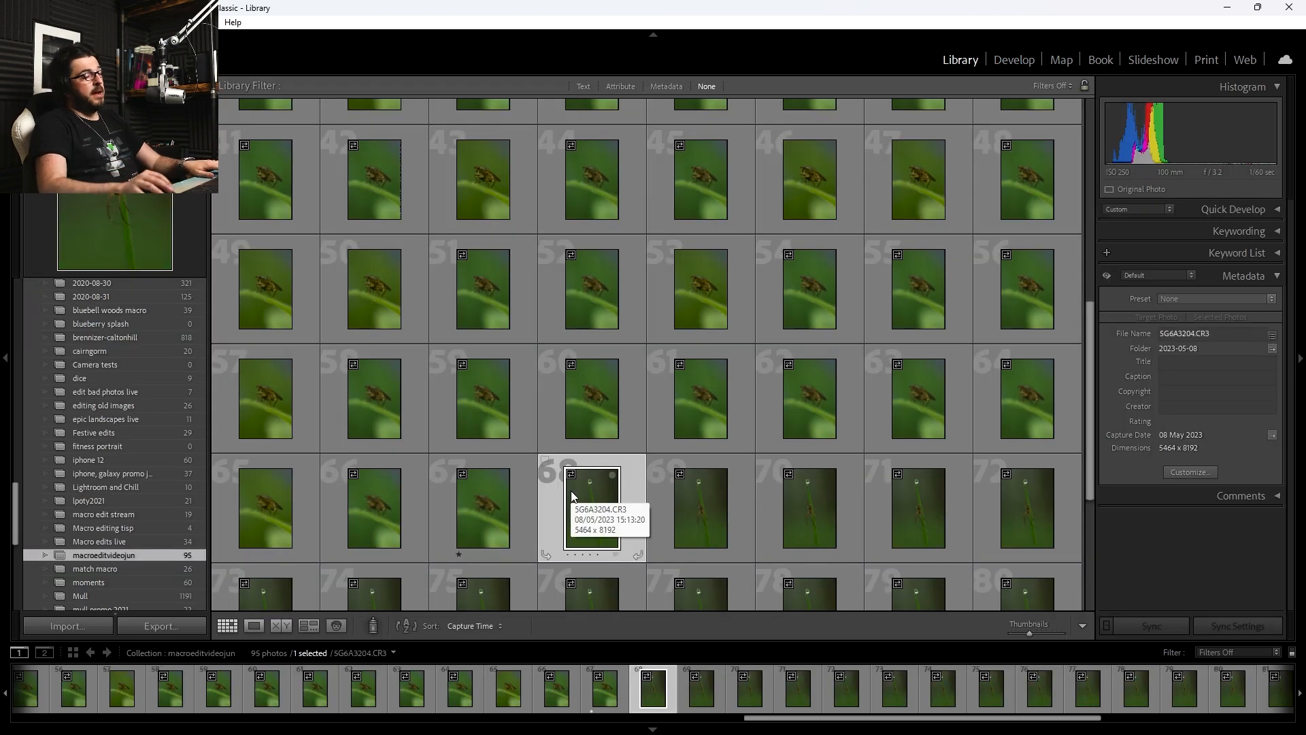
Look through the spider frames in the macroeditvideojun collection, comparing focus in 5G6A3204, 5G6A3220 and 5G6A3228.
scroll(571, 496, "down", 1)
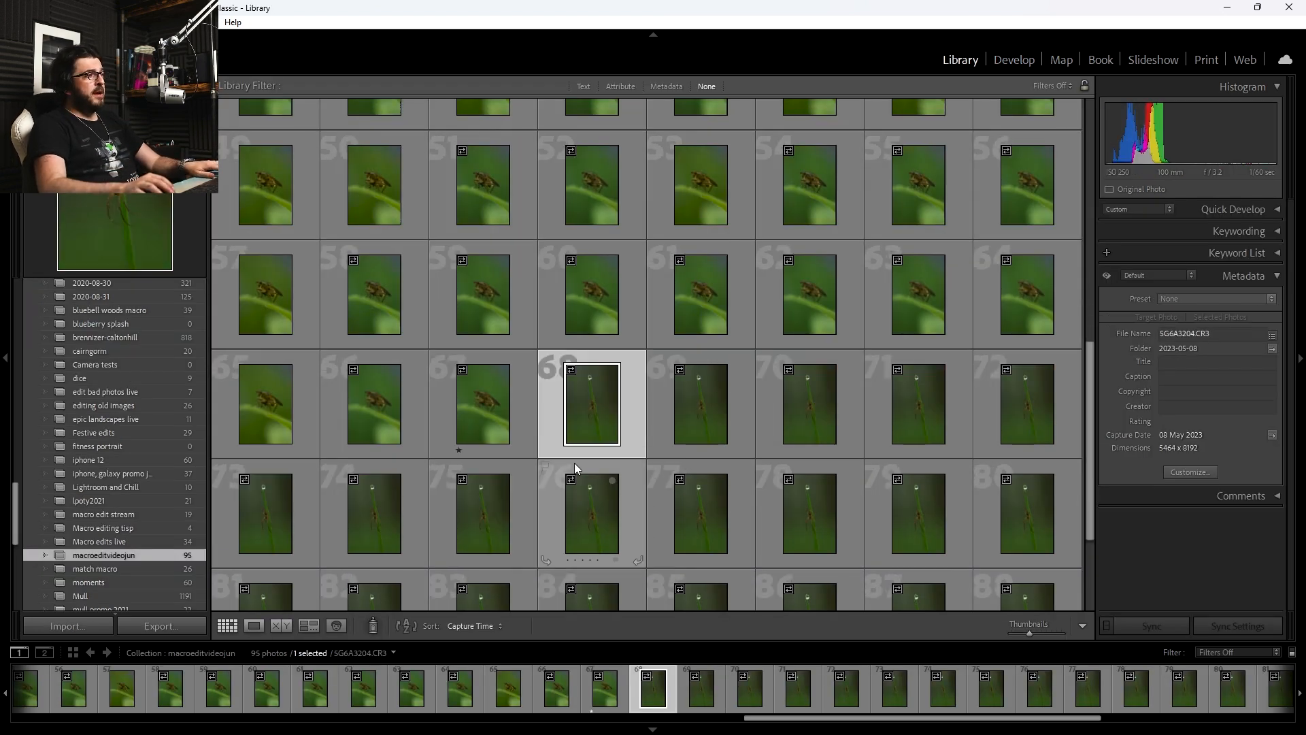
scroll(574, 462, "down", 1)
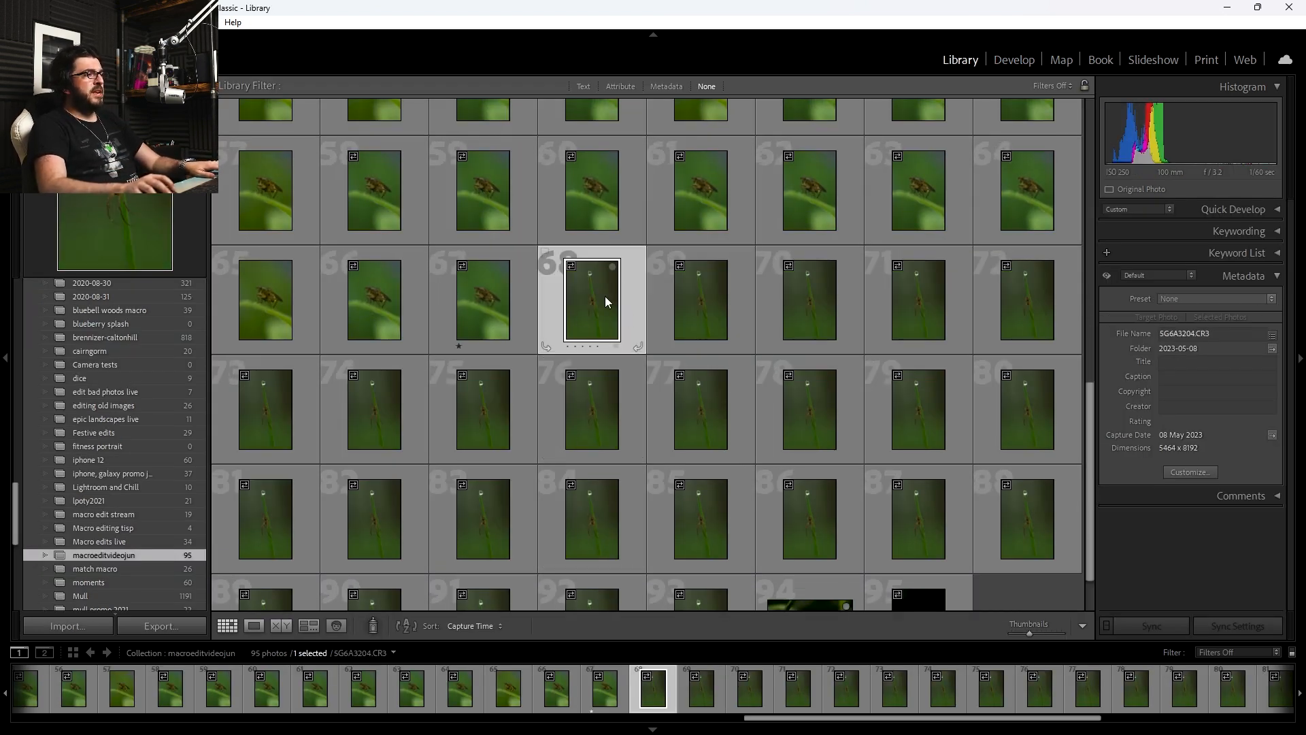
double_click(606, 296)
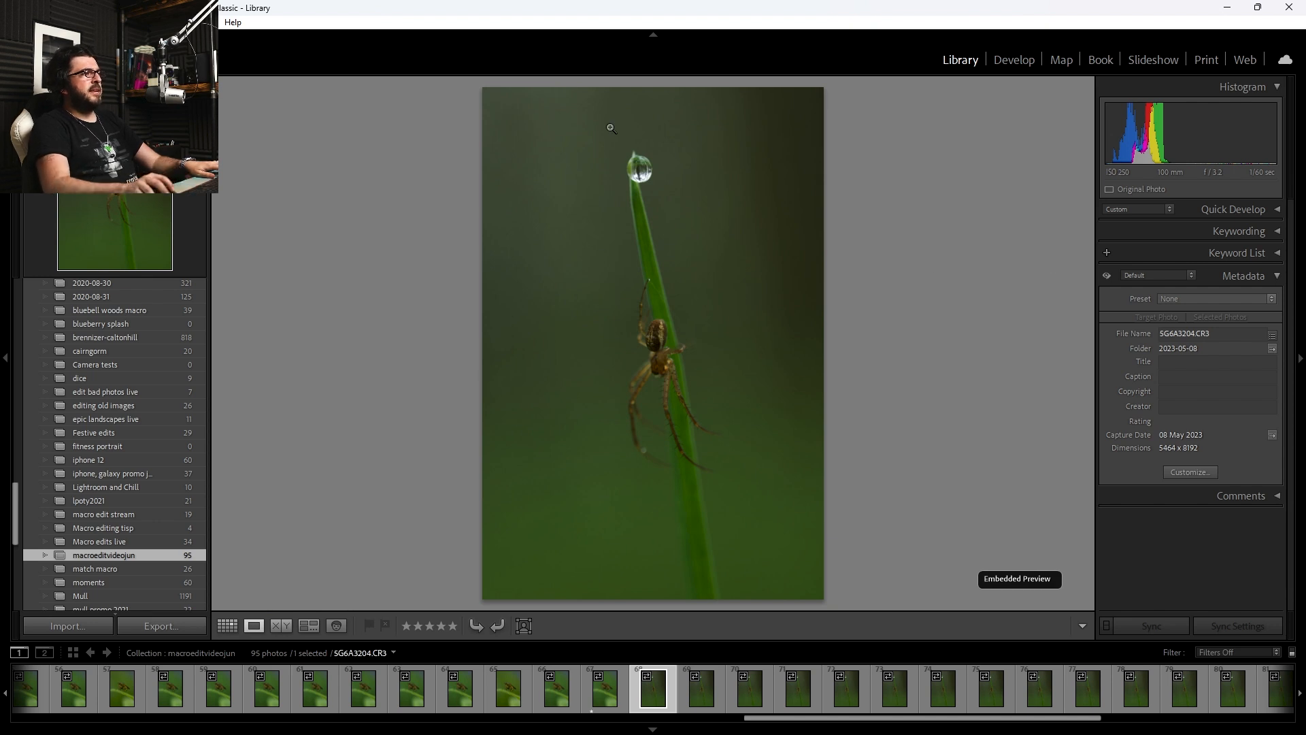
scroll(688, 697, "down", 2)
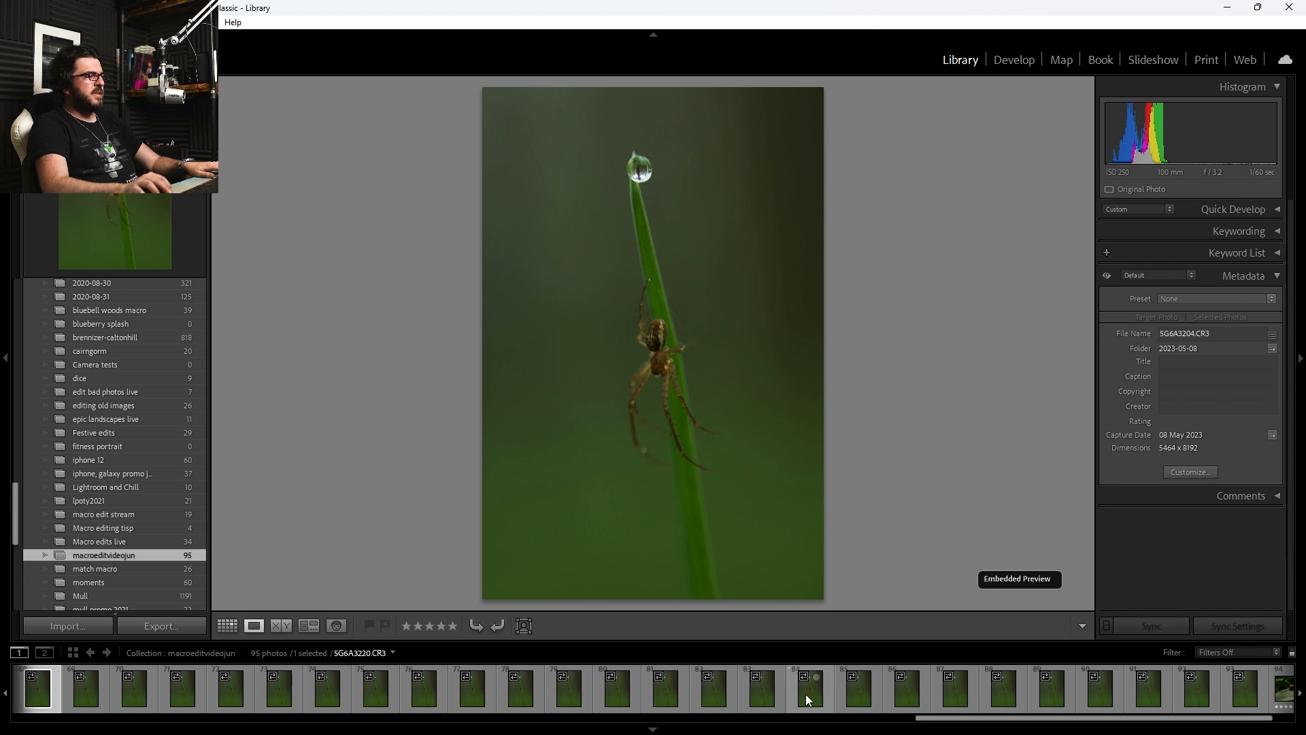
left_click(805, 694)
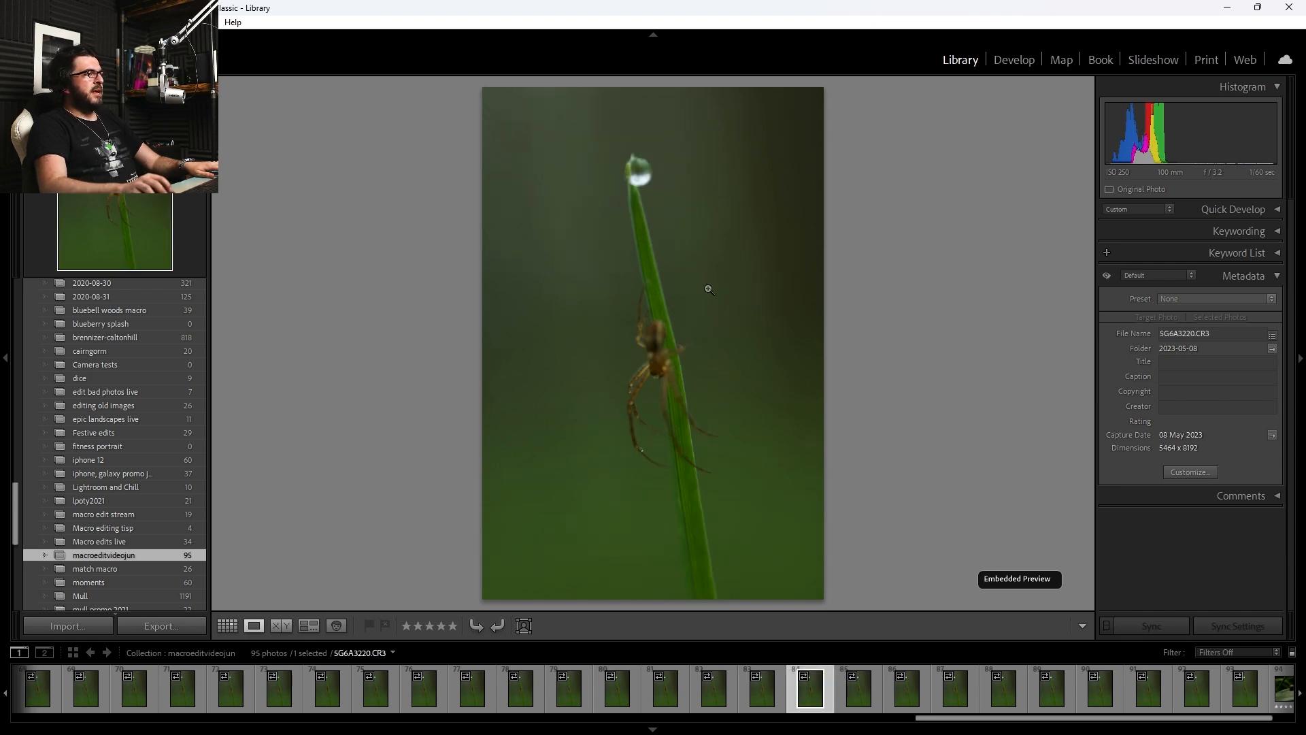
left_click(1198, 692)
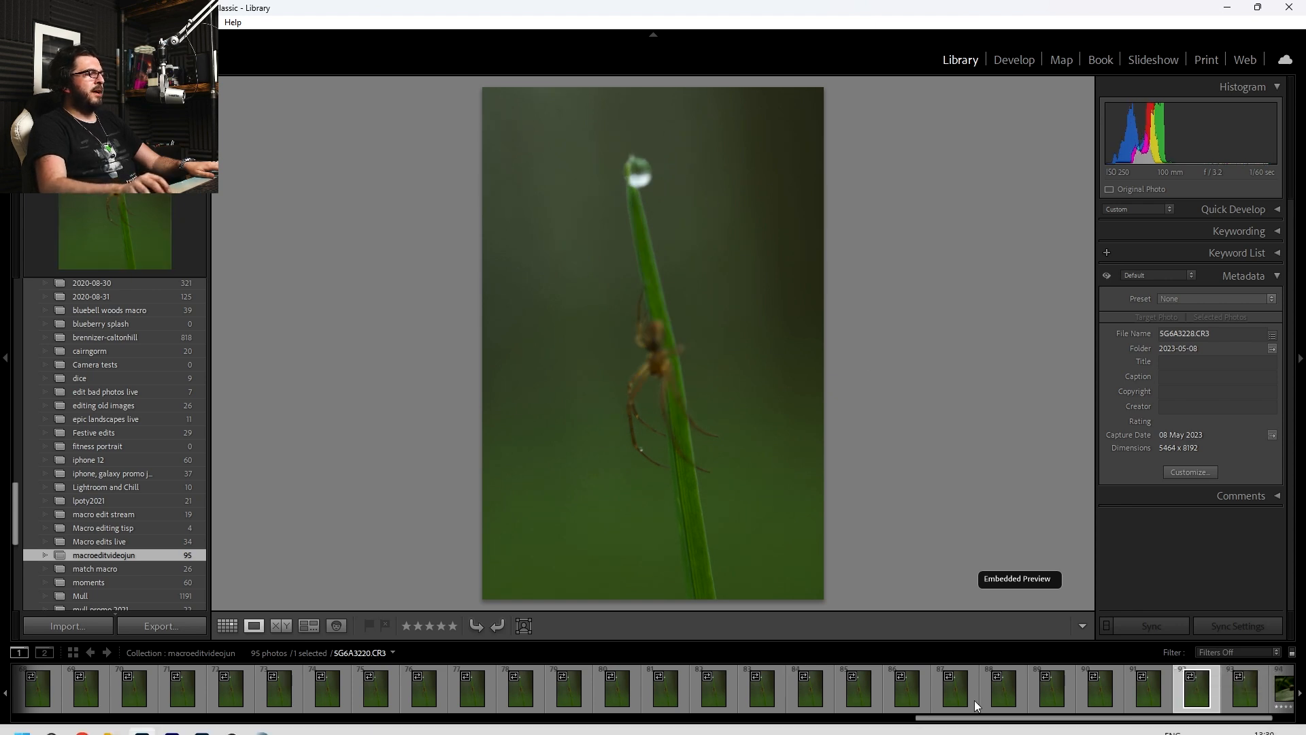
Select the spider frames 5G6A3204 through 5G6A3229 and export them as DNG files to the focusstacktest folder.
left_click(1249, 689)
scroll(1040, 695, "up", 5)
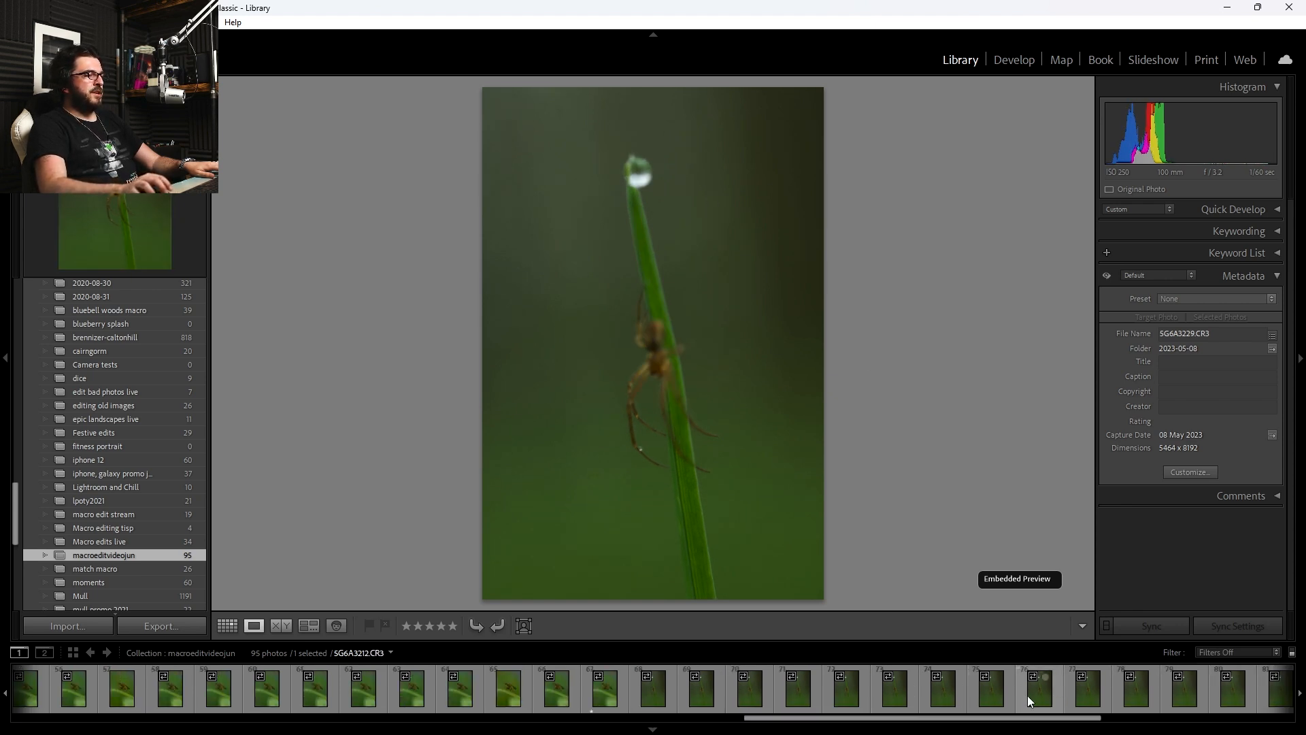
left_click(648, 695, "shift")
right_click(647, 696)
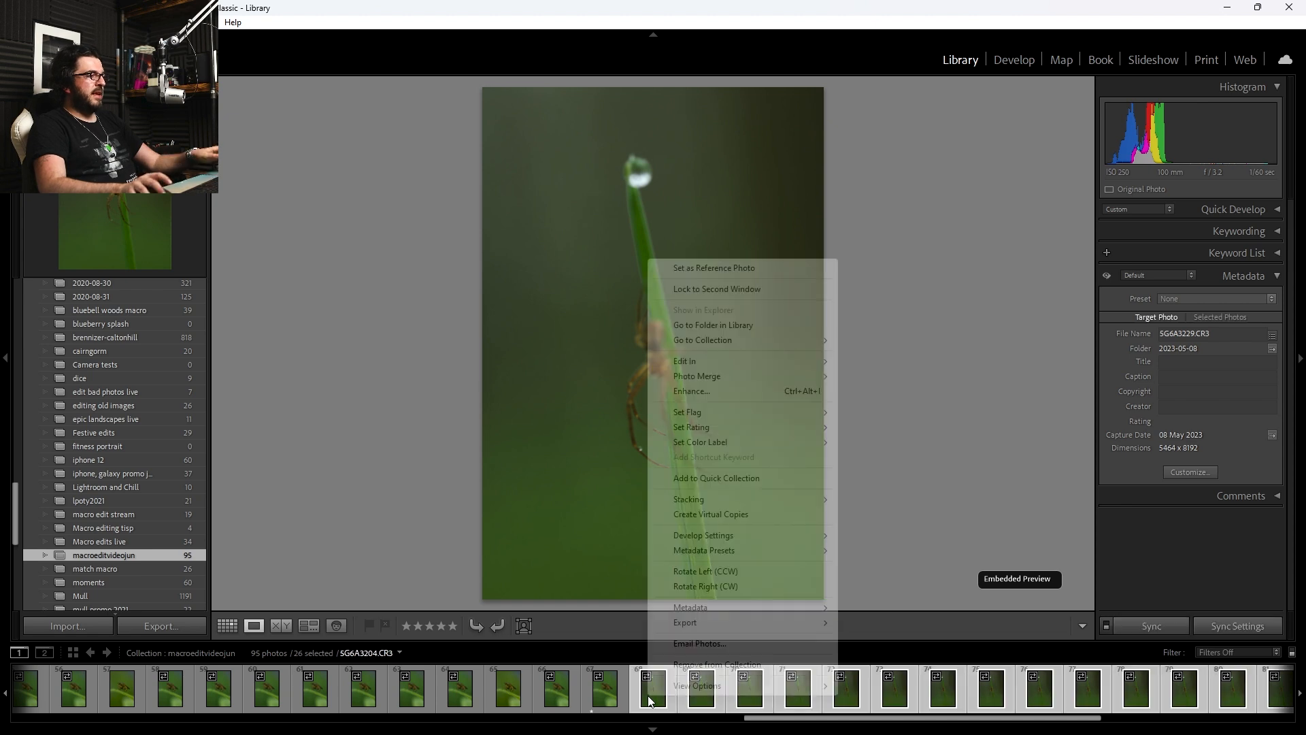
mouse_move(828, 626)
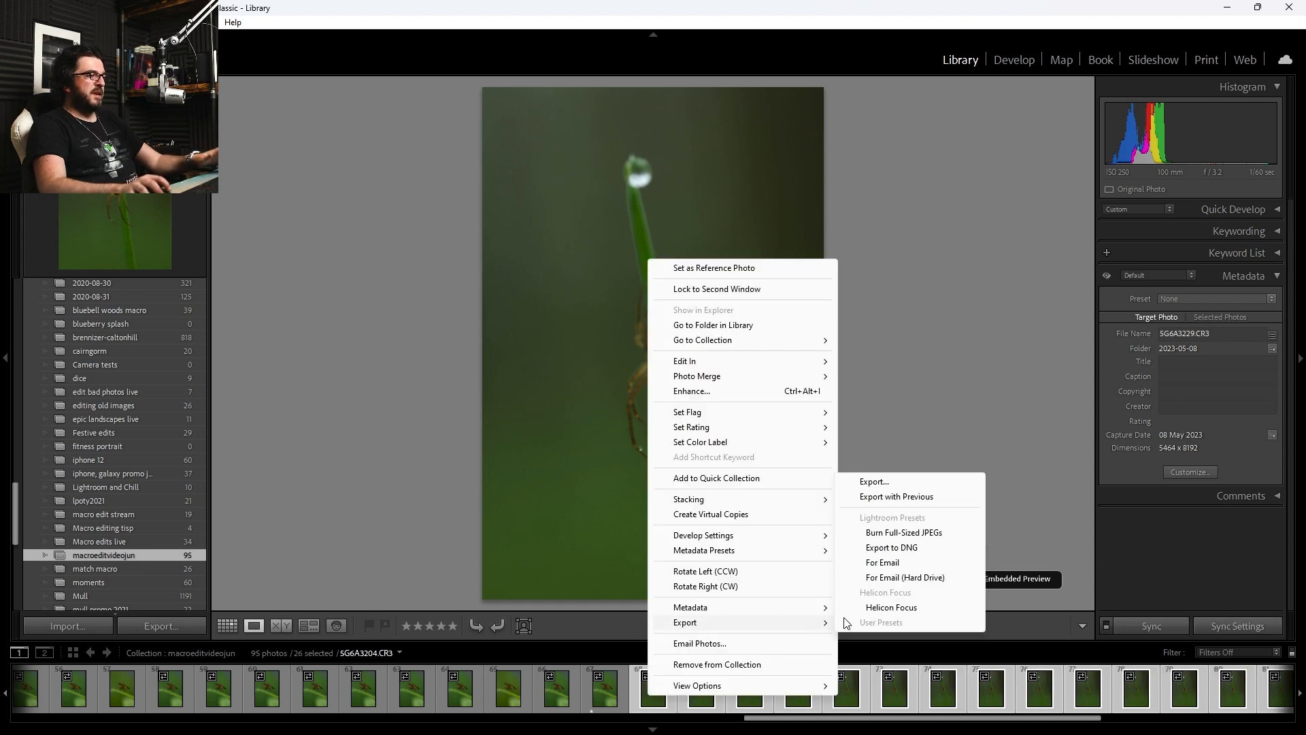
left_click(896, 485)
left_click(831, 549)
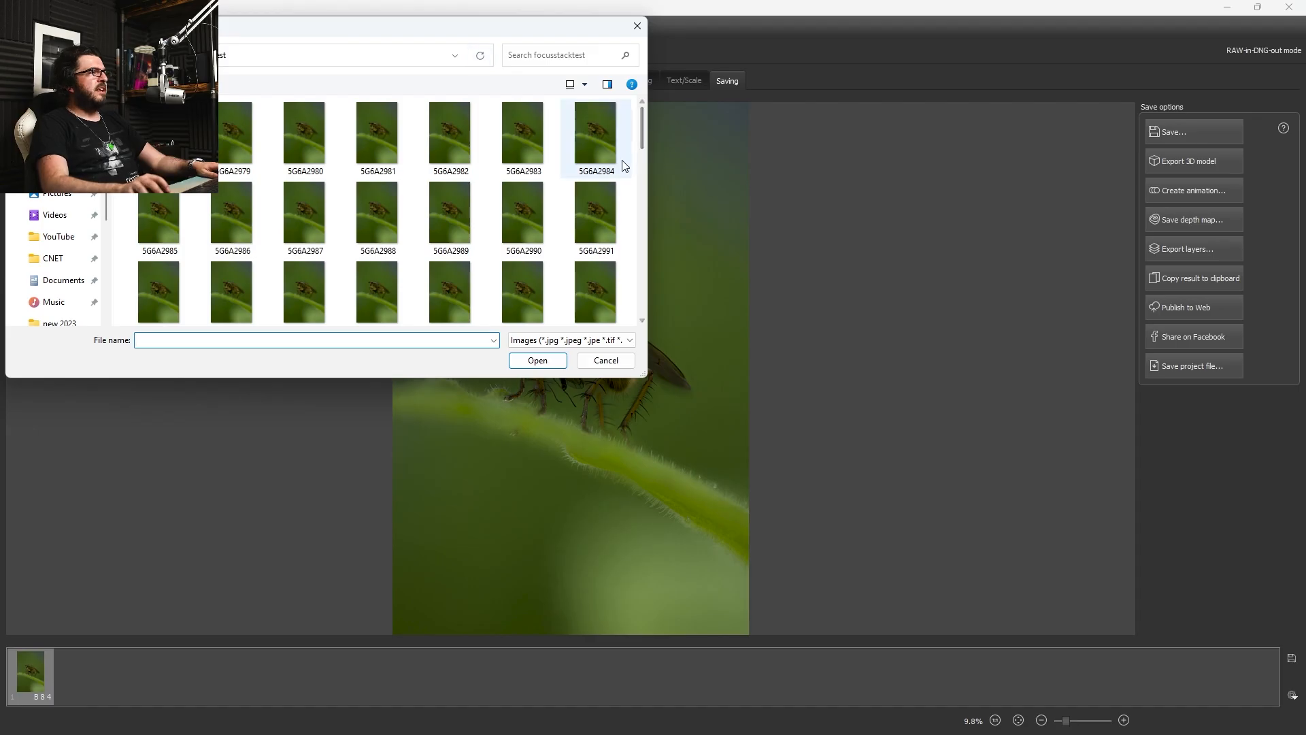
In Helicon Focus, load the spider images 5G6A3204 through 5G6A3229 from the focusstacktest folder.
left_click_drag(644, 135, 646, 270)
left_click(377, 151)
key("shift+End")
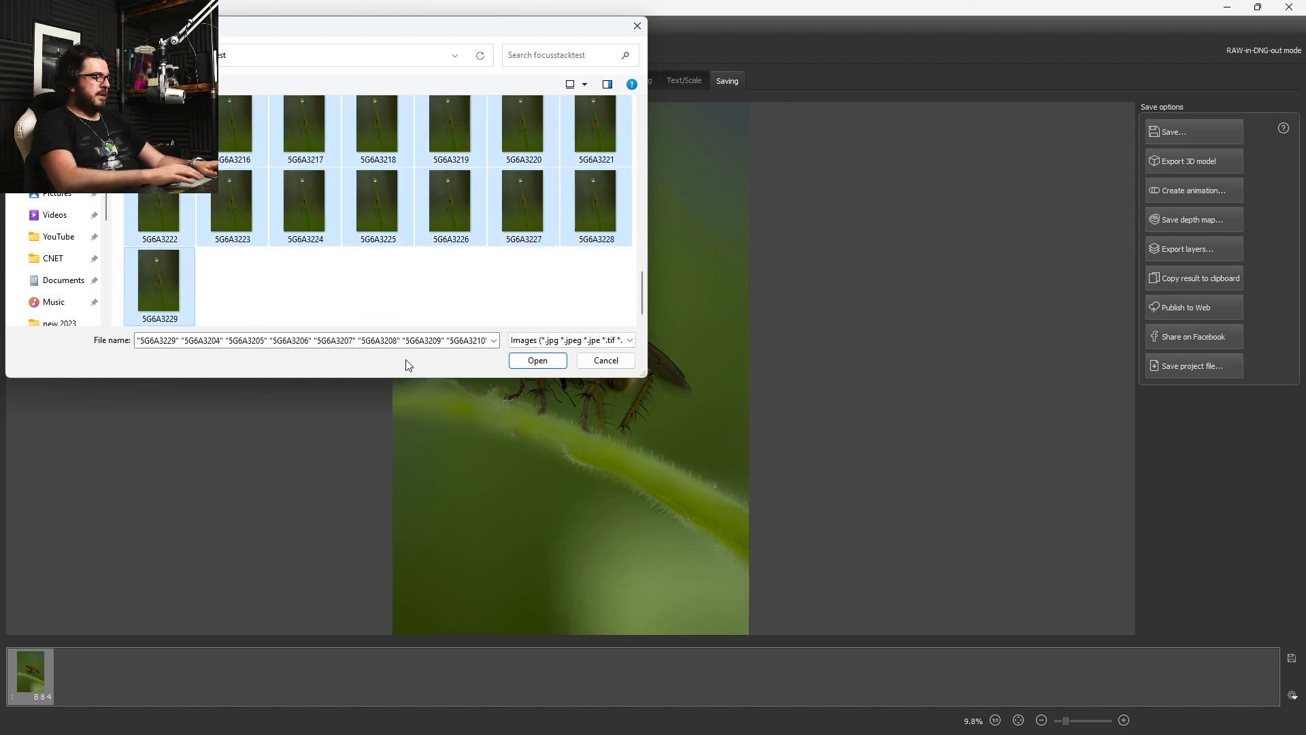
key("Return")
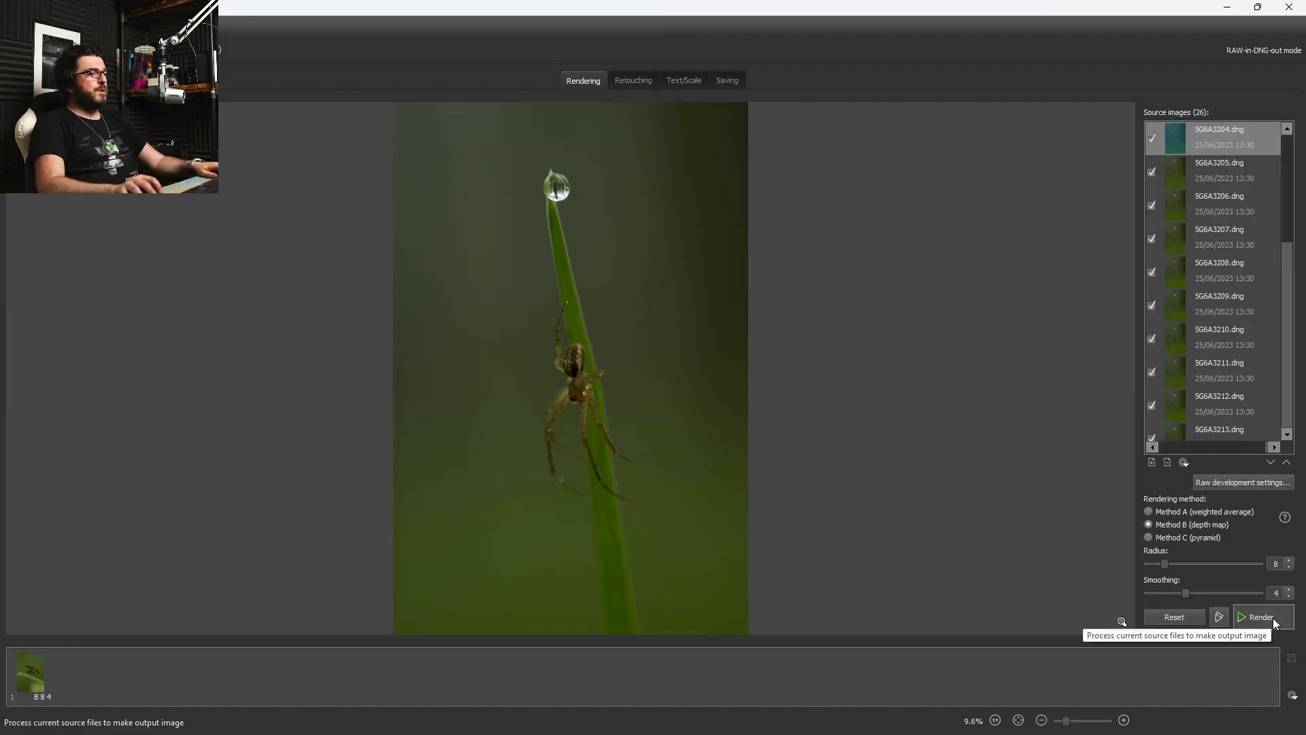
left_click(1275, 624)
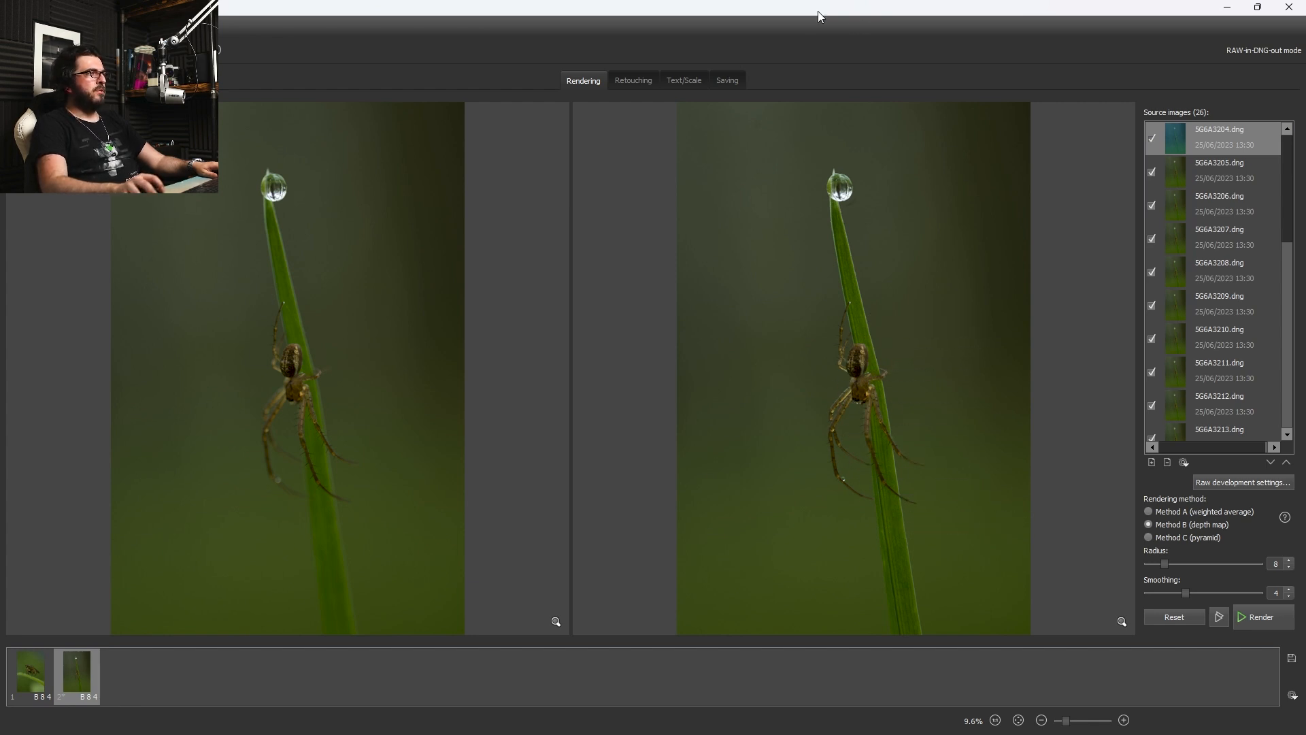
left_click(728, 79)
left_click(1206, 129)
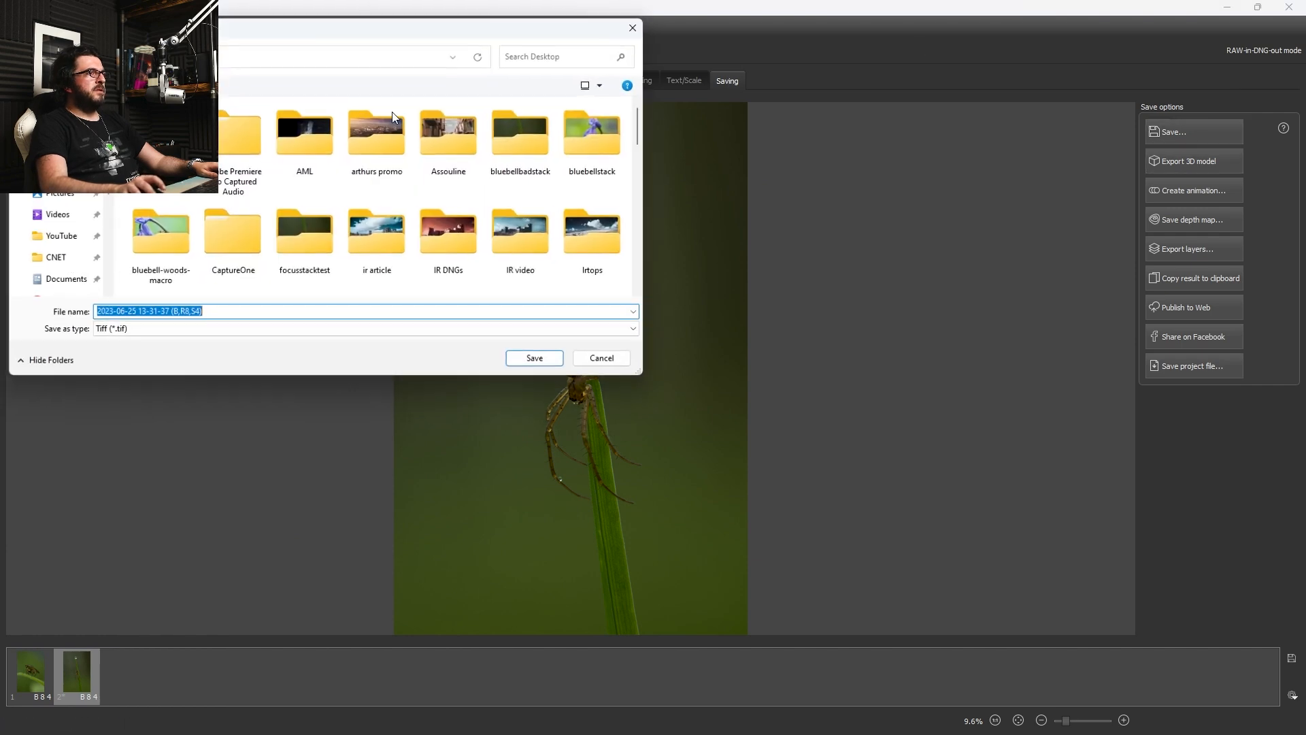
left_click(537, 361)
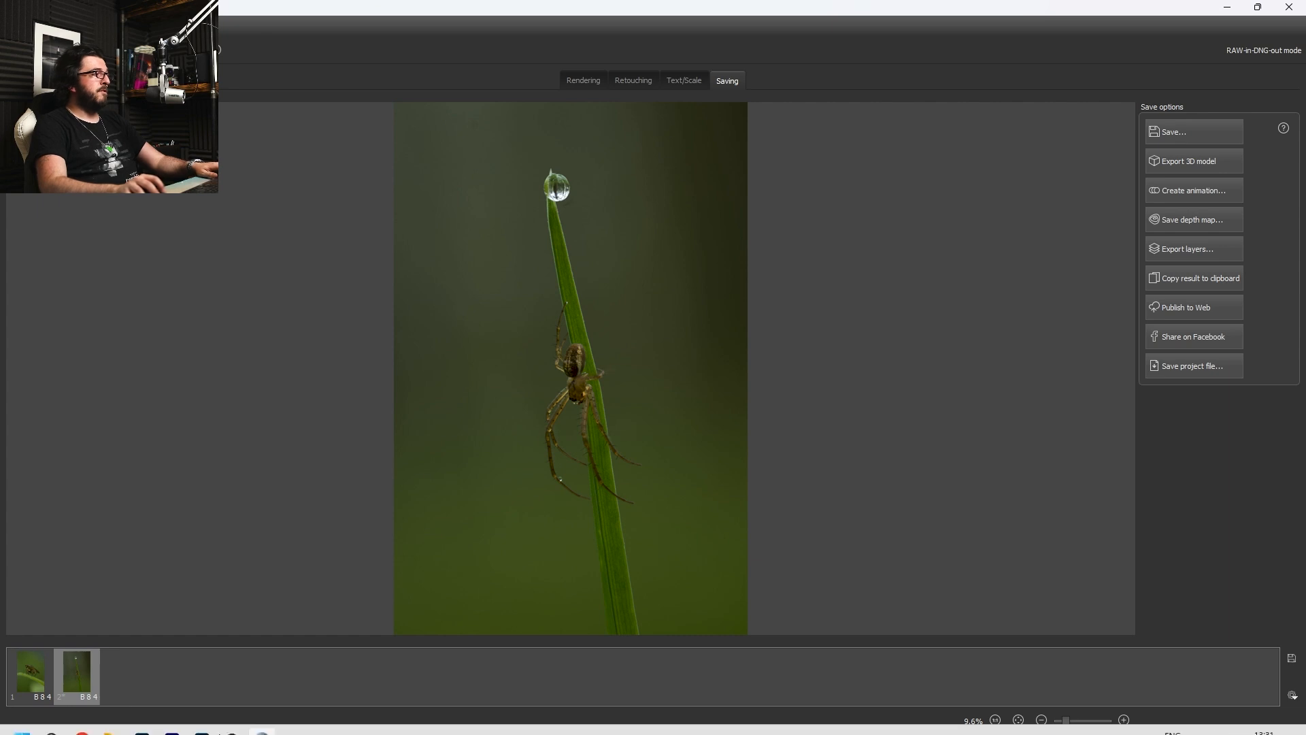
Back in Lightroom Classic, copy the edited fly photo's develop settings, leaving out masking, healing, crop and transform.
scroll(591, 571, "up", 5)
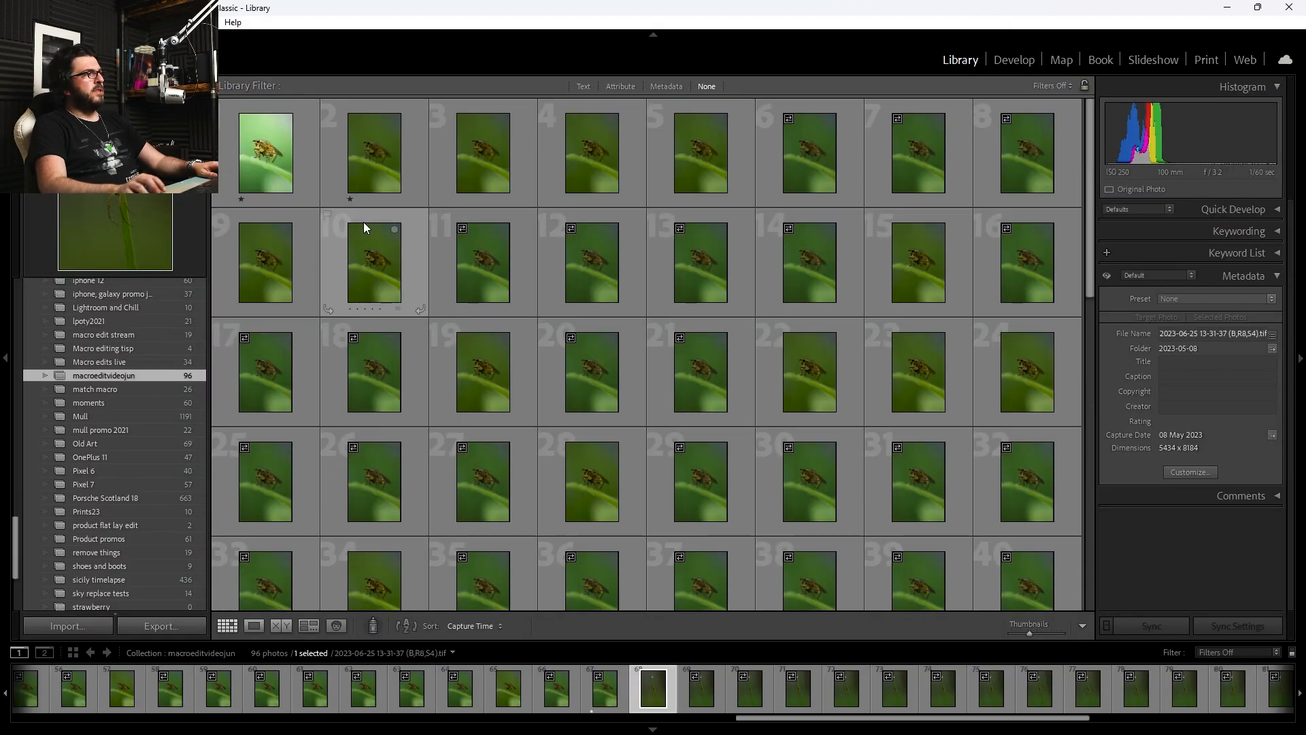
right_click(271, 153)
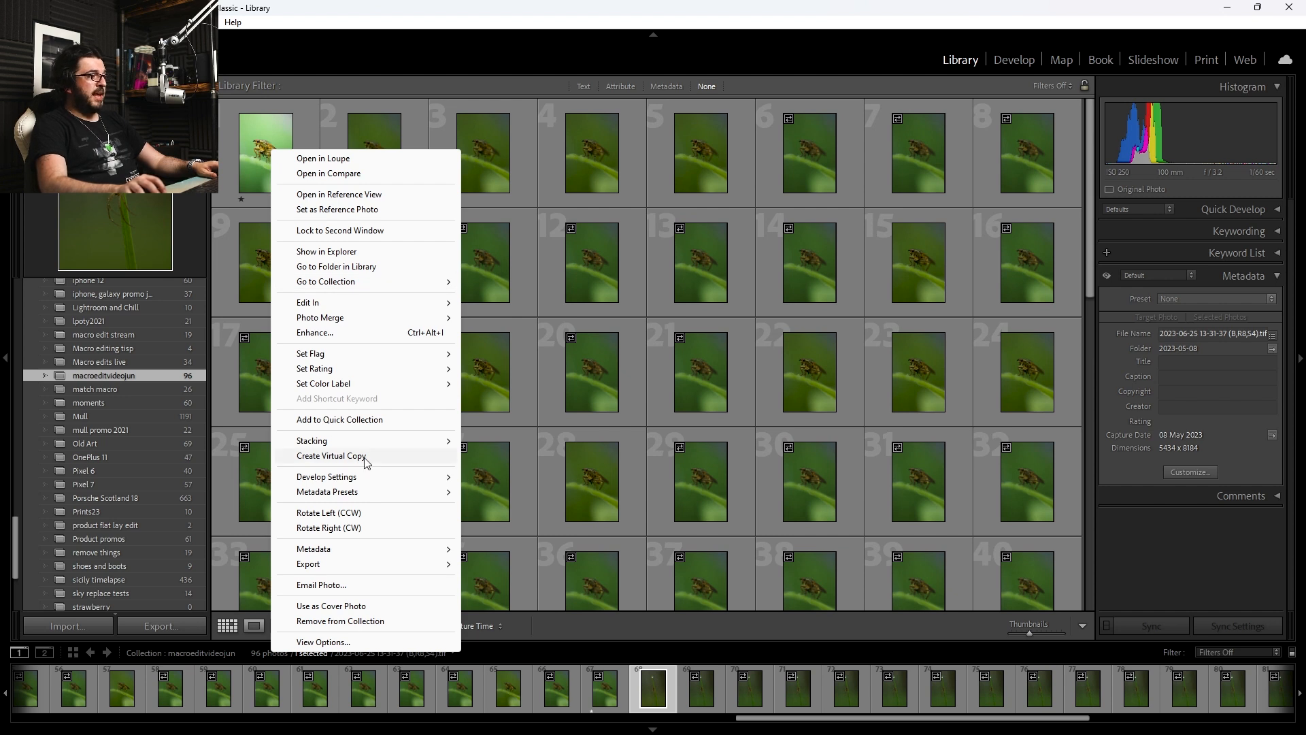
mouse_move(393, 480)
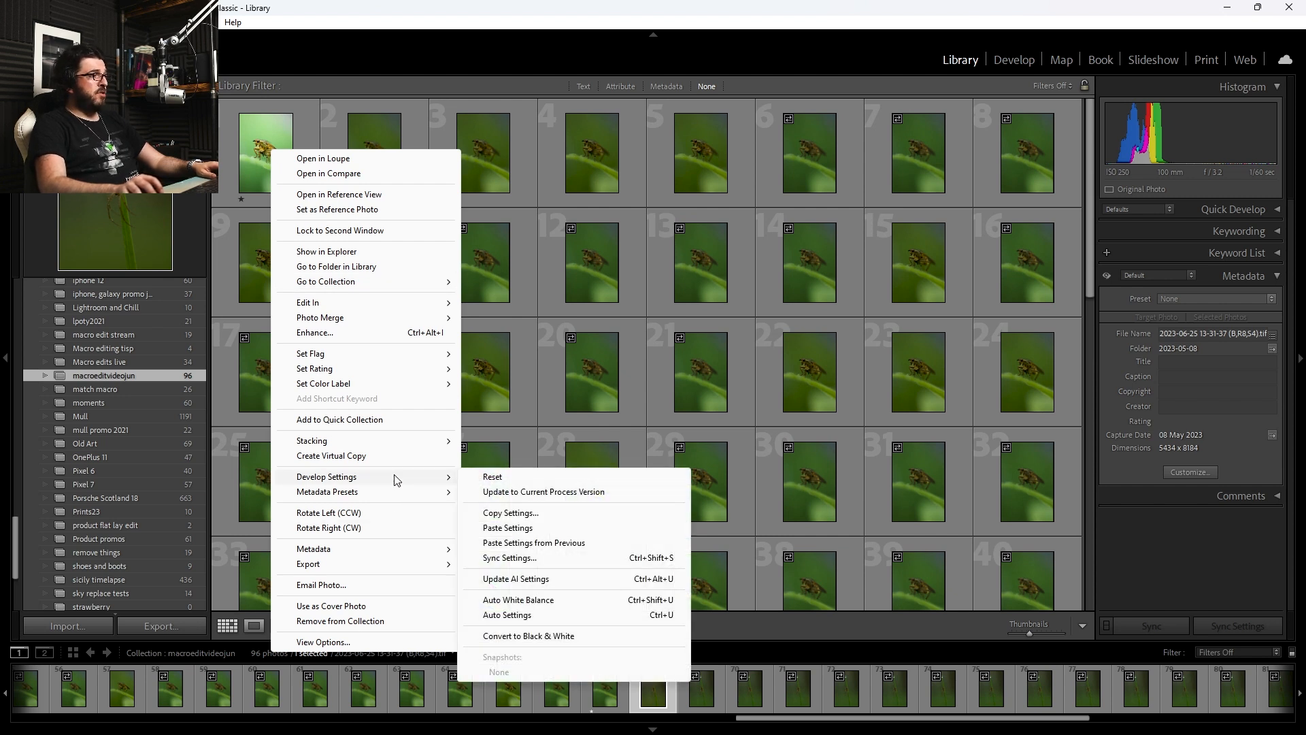
left_click(540, 514)
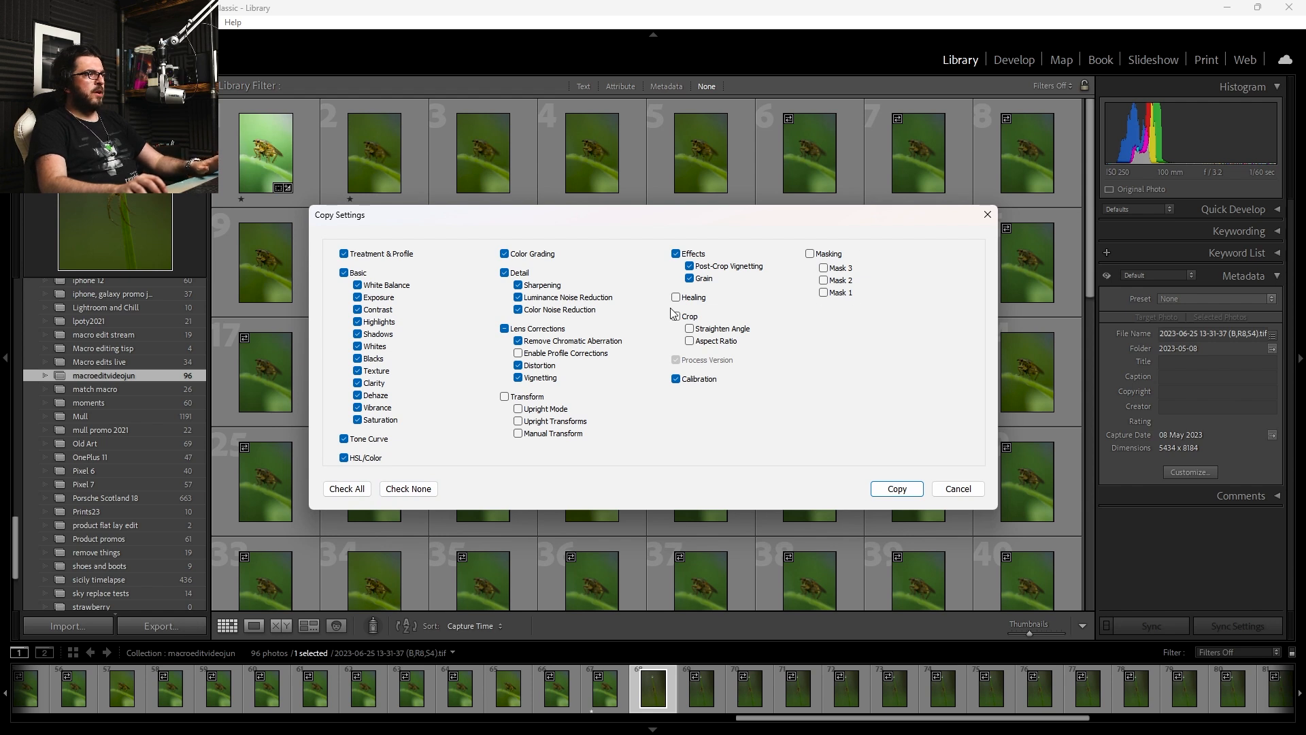
left_click(892, 490)
Paste the copied develop settings onto the stacked spider TIFF.
scroll(844, 451, "down", 5)
double_click(592, 517)
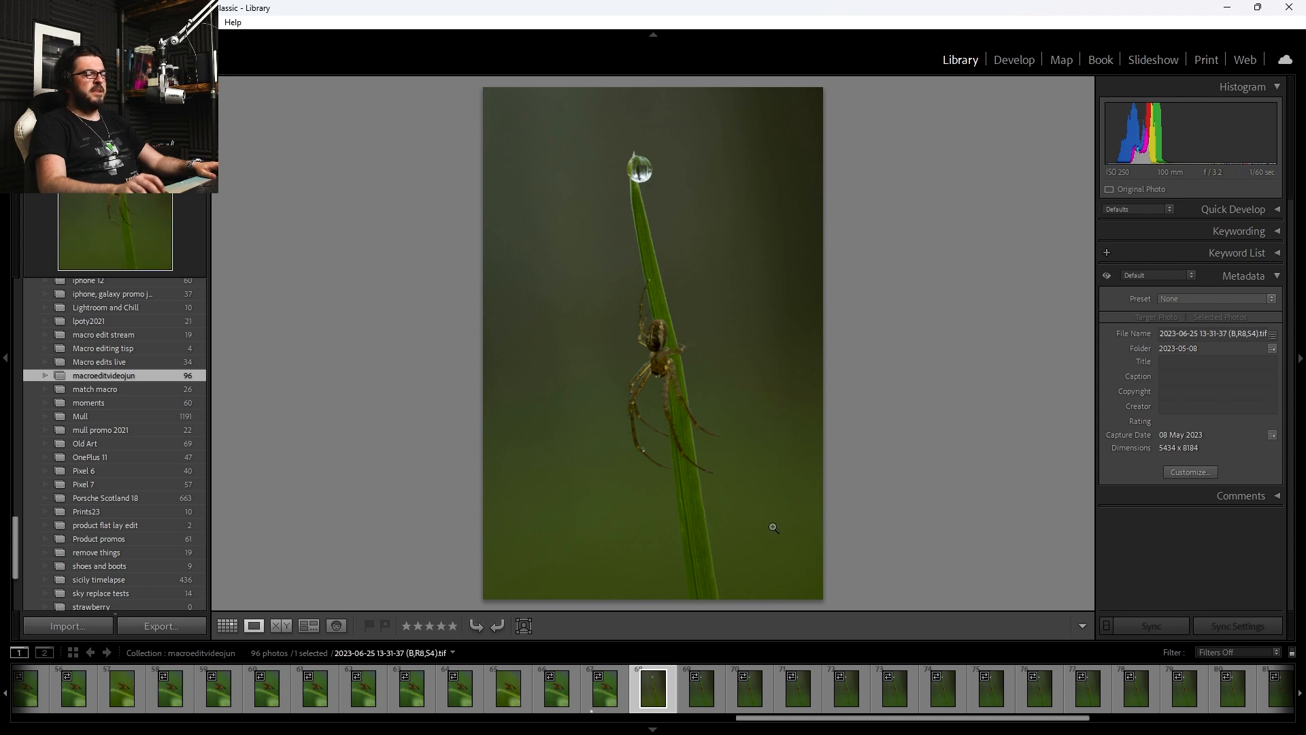
right_click(637, 366)
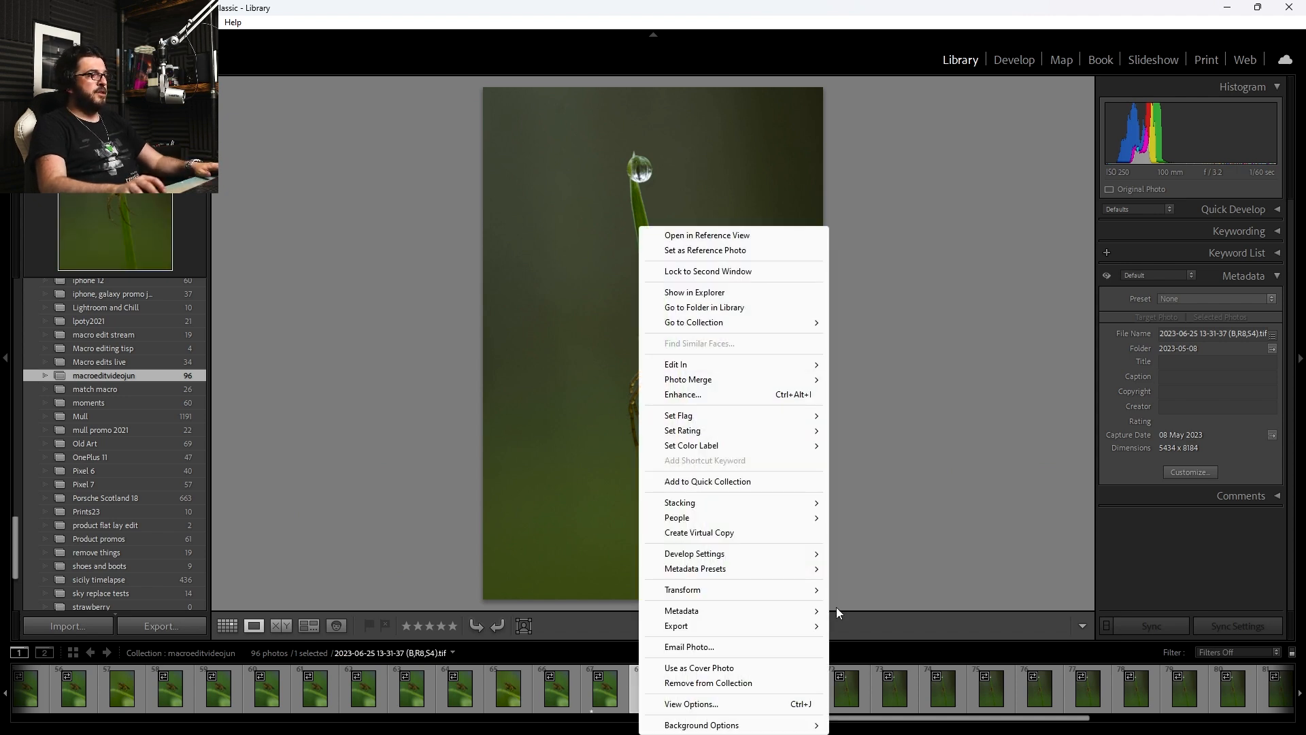
mouse_move(813, 562)
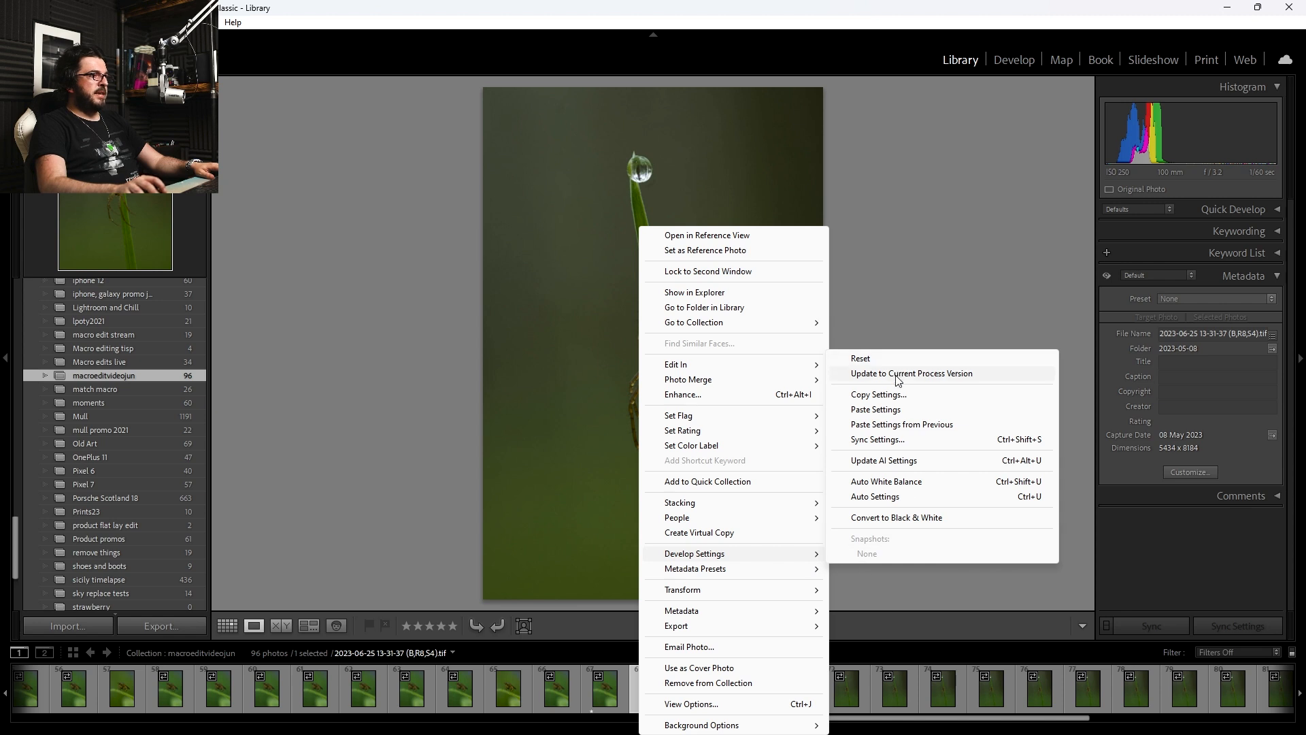
left_click(886, 410)
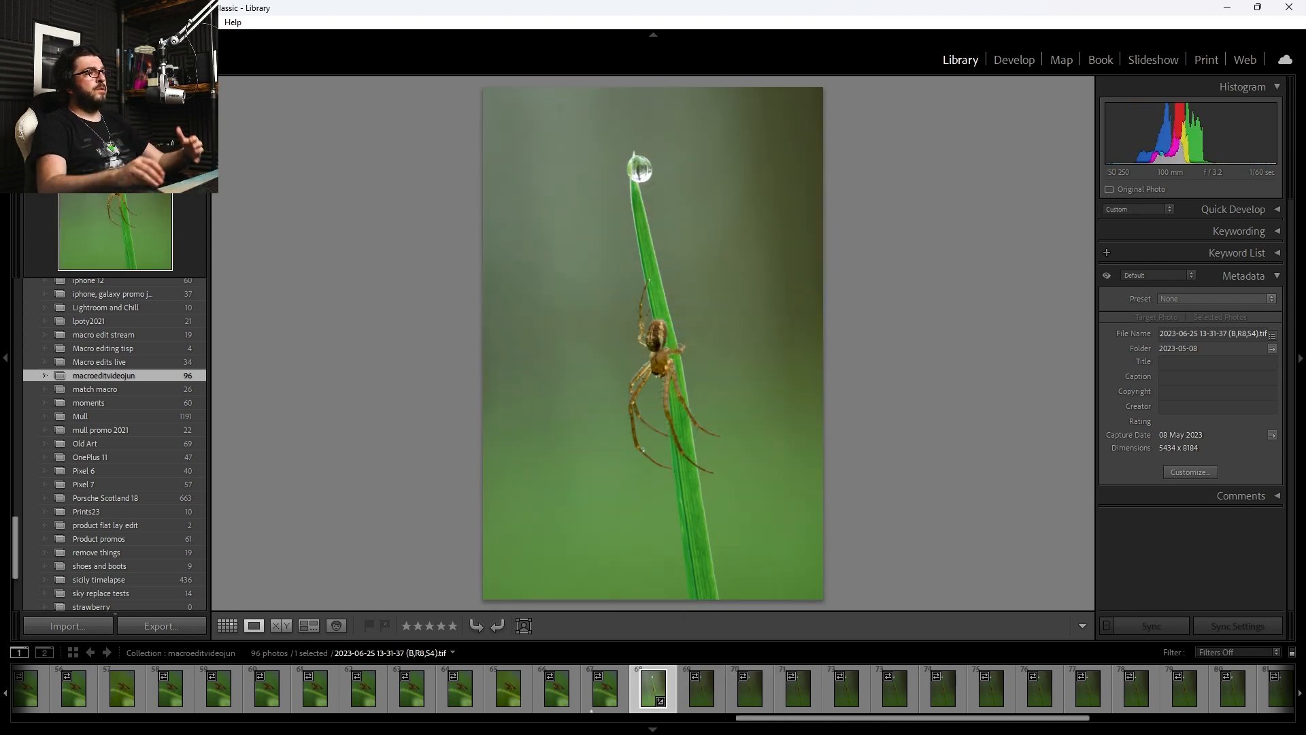
Open the stacked spider photo in the Develop module and compare it with its unedited version.
mouse_move(2, 707)
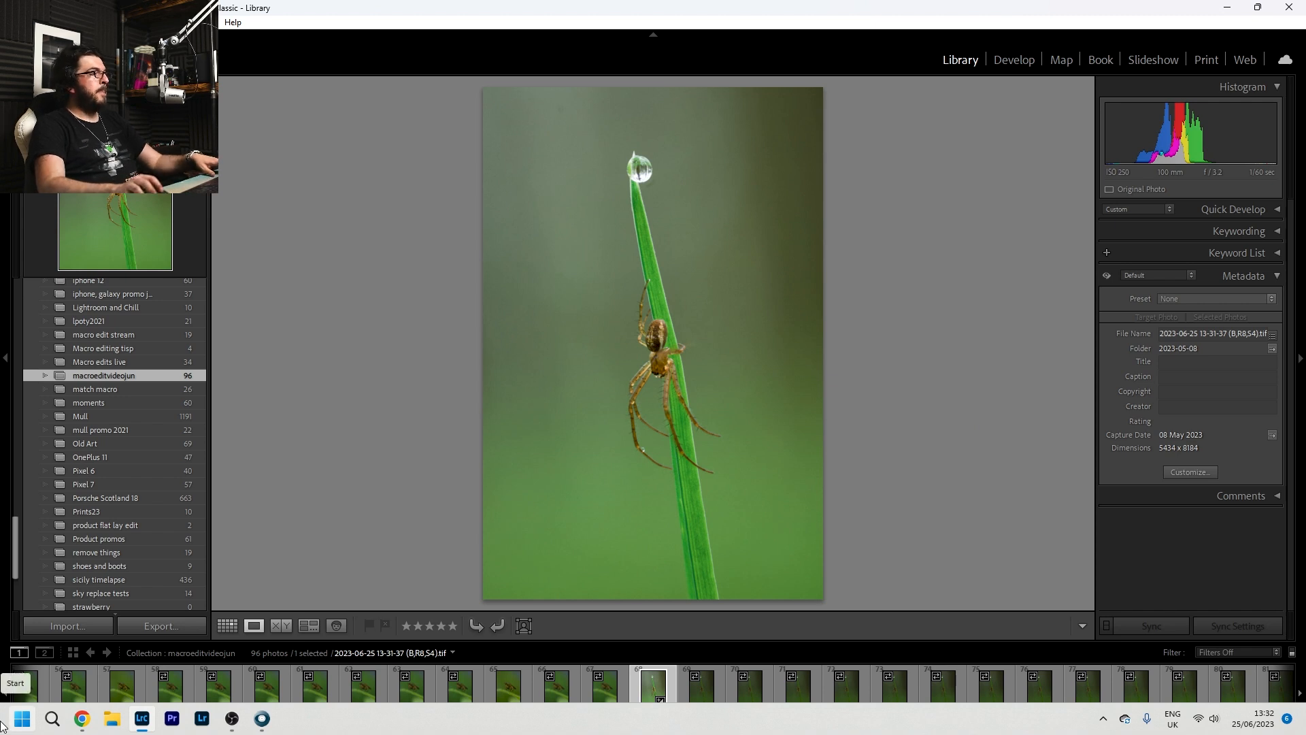
key("g")
double_click(579, 476)
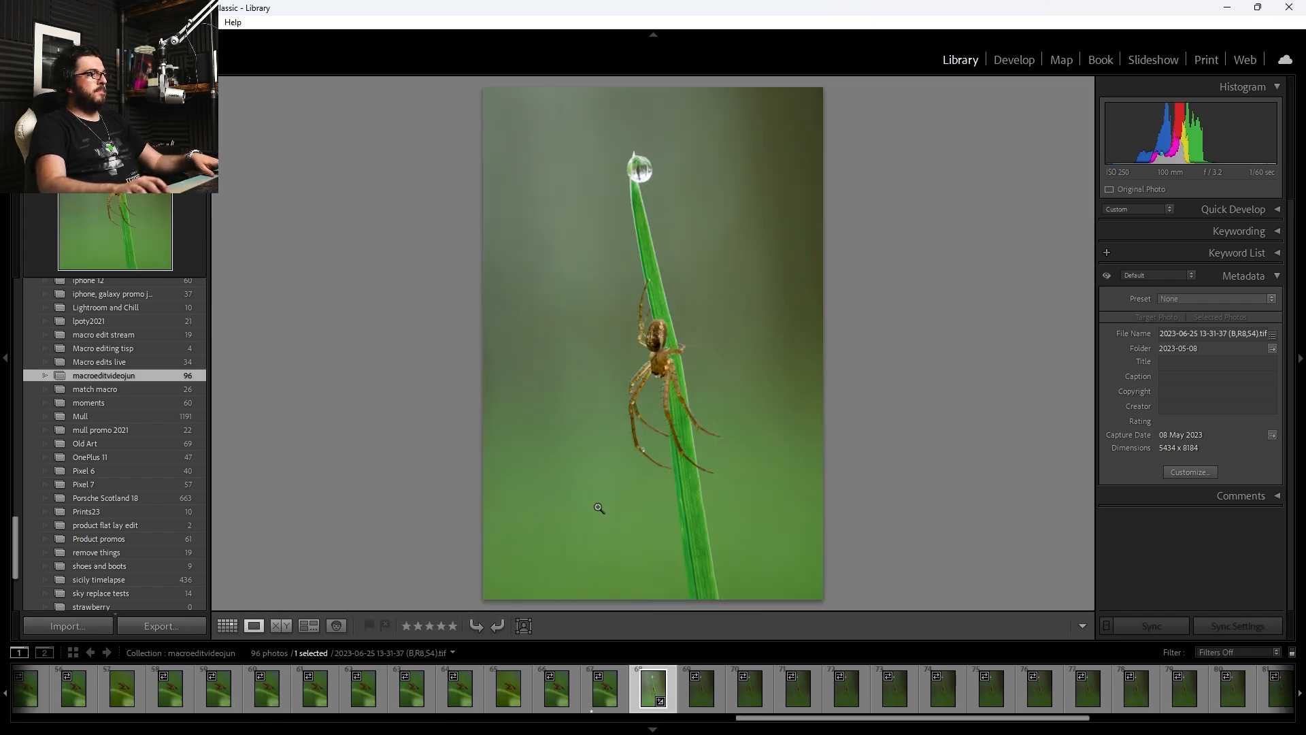
left_click(1015, 58)
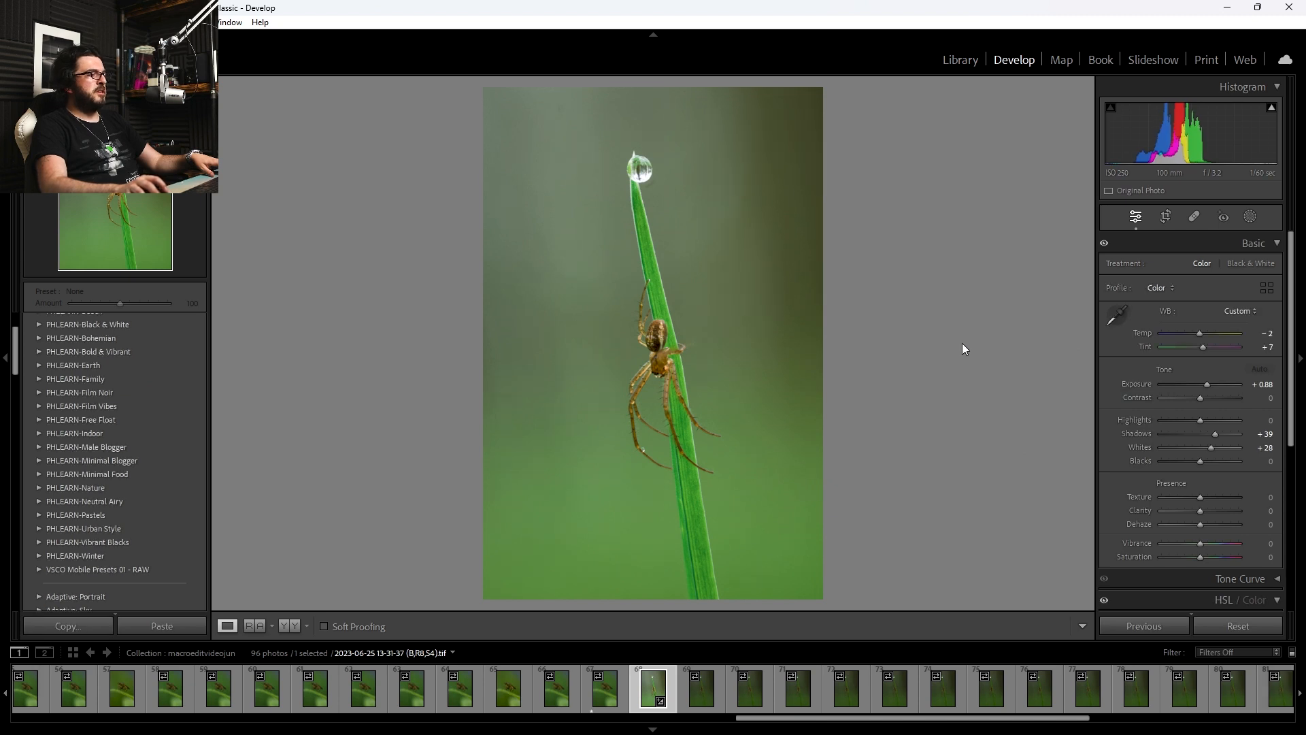
key("backslash")
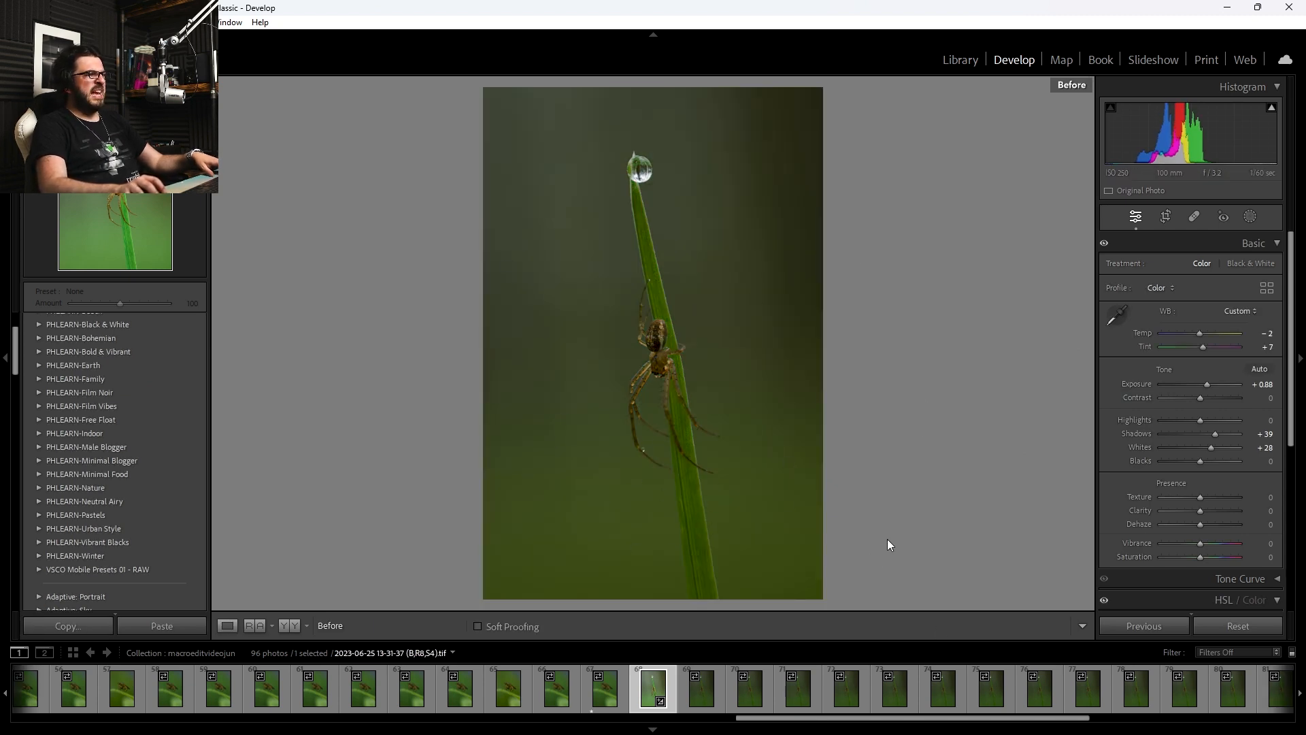
key("backslash")
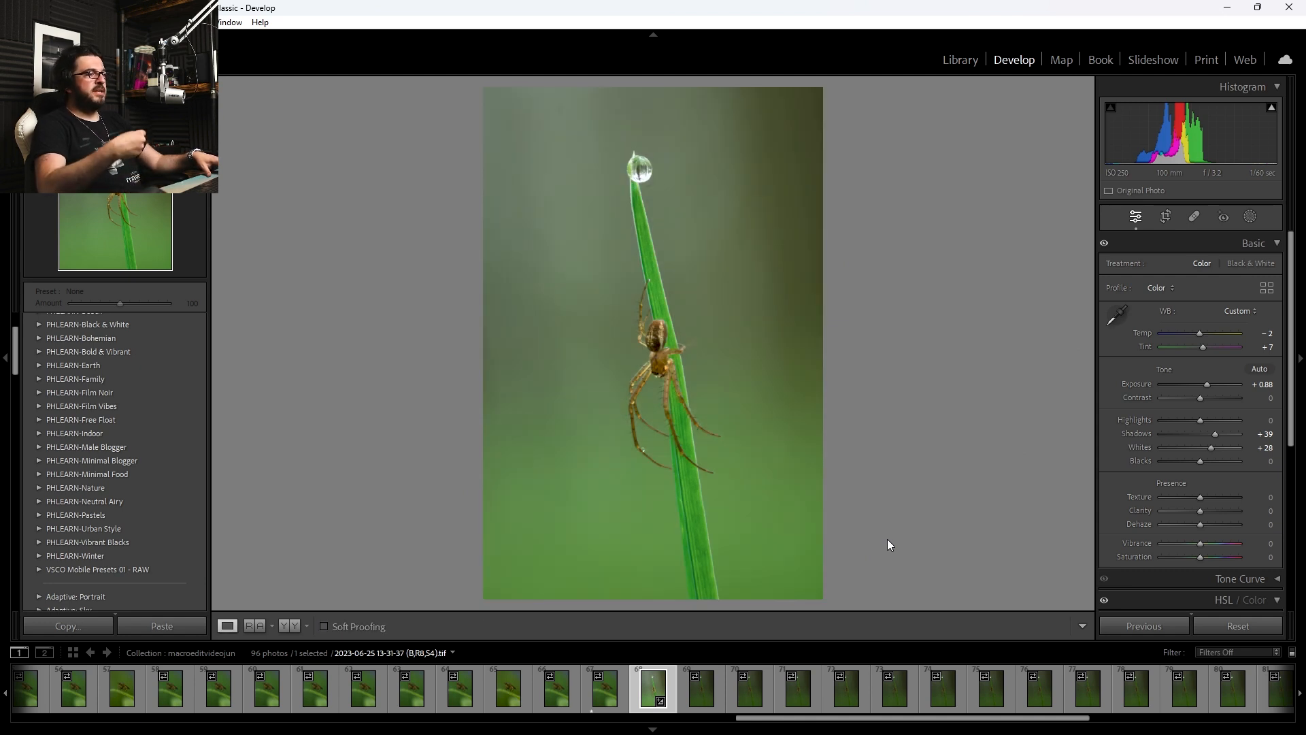
Set the spider photo's green saturation to -45 and bring up the HSL luminance adjustments.
scroll(1242, 419, "down", 3)
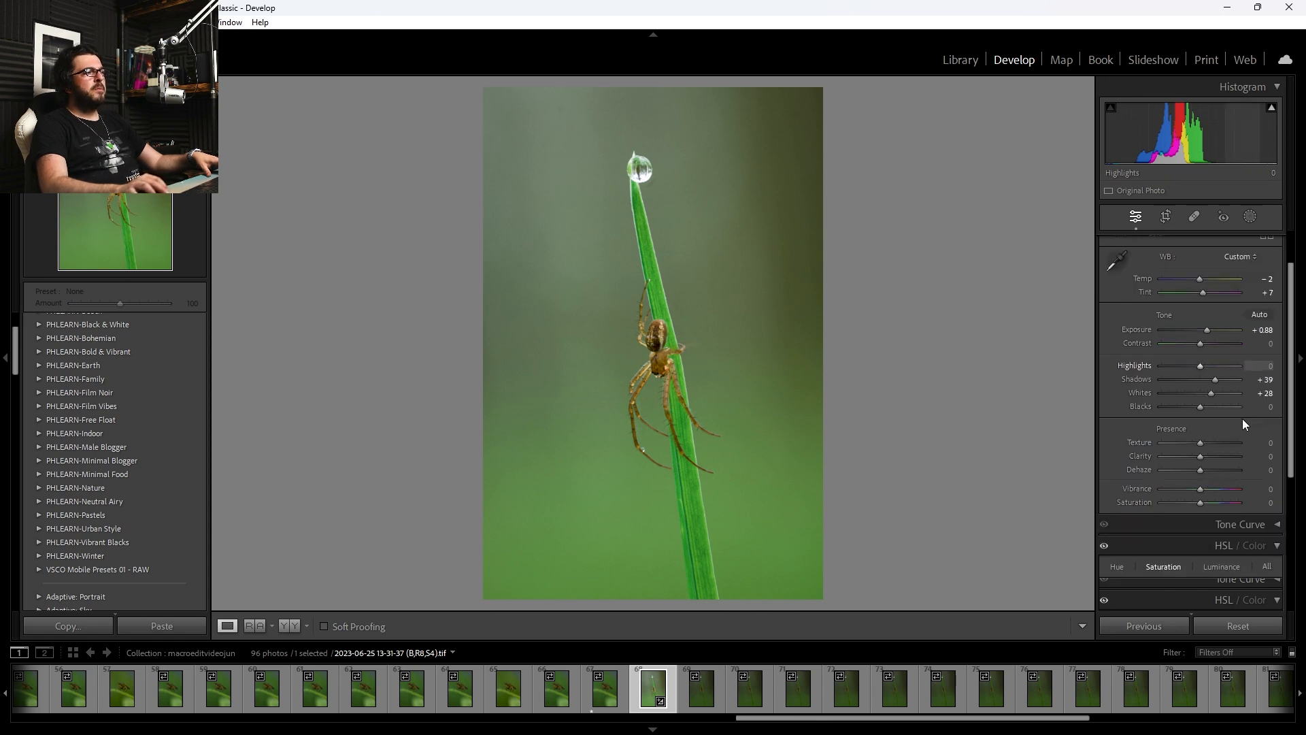
left_click_drag(1292, 481, 1292, 526)
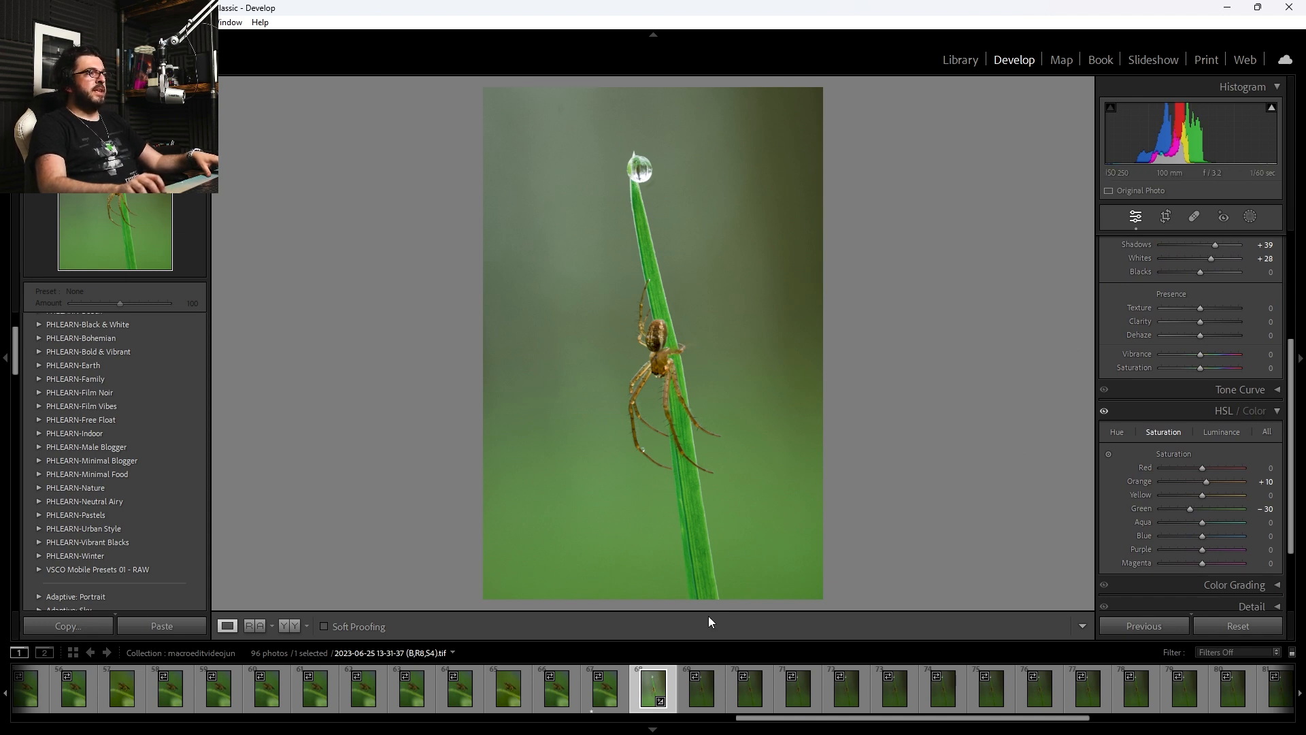
left_click_drag(1192, 510, 1185, 514)
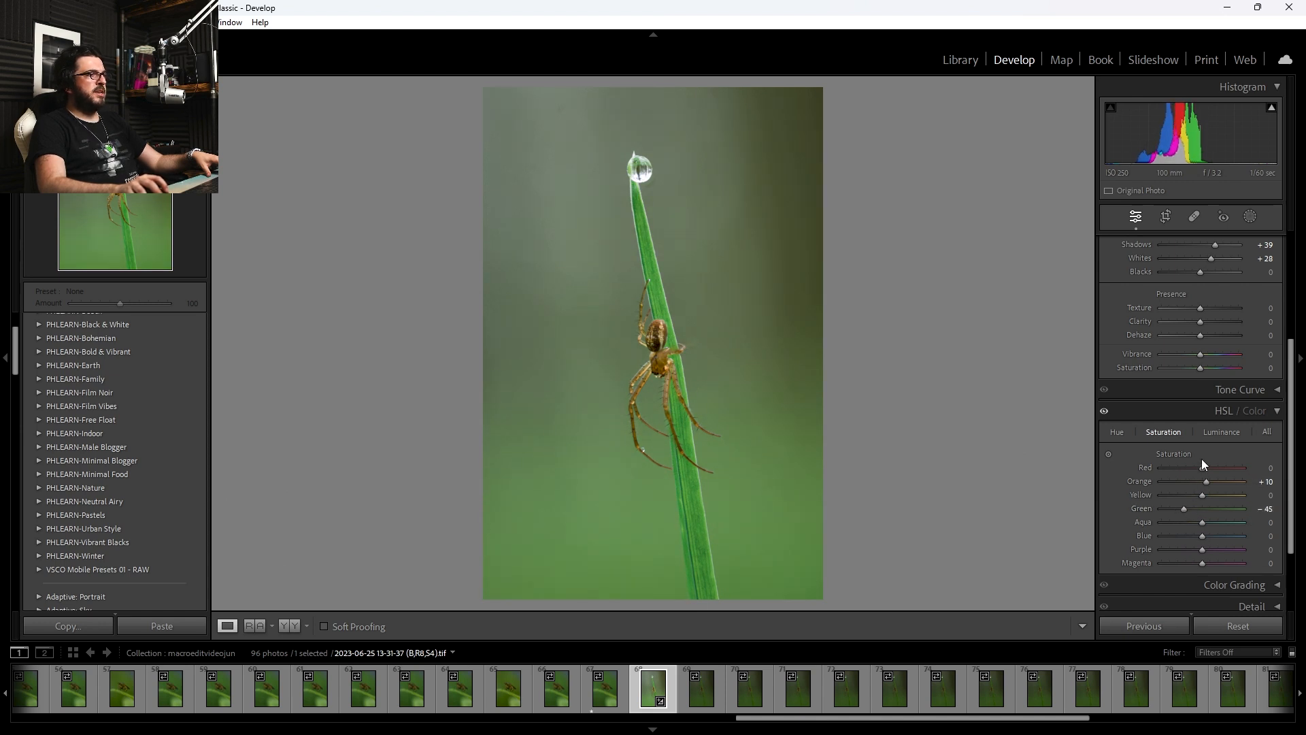
left_click(1219, 431)
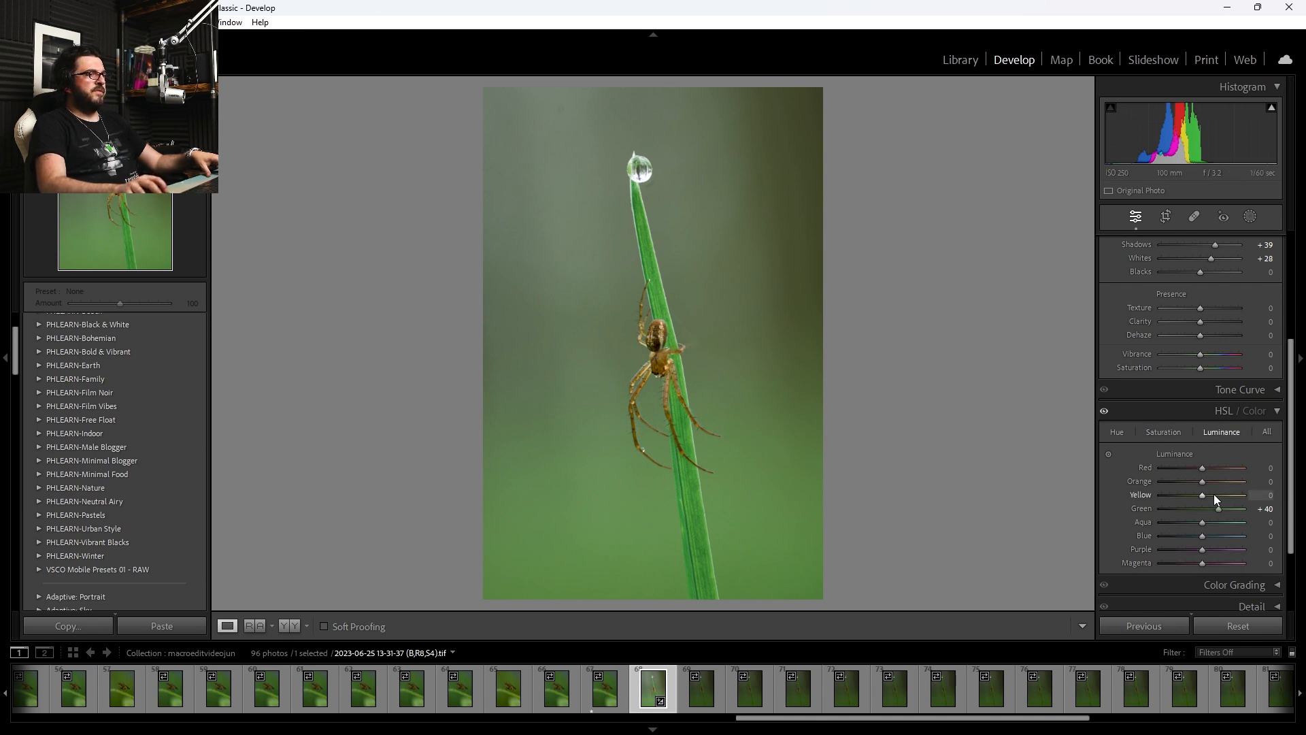
Set the spider photo's orange and yellow luminance to +62 each, orange saturation to +55 and yellow saturation to +12.
left_click_drag(1202, 484, 1229, 547)
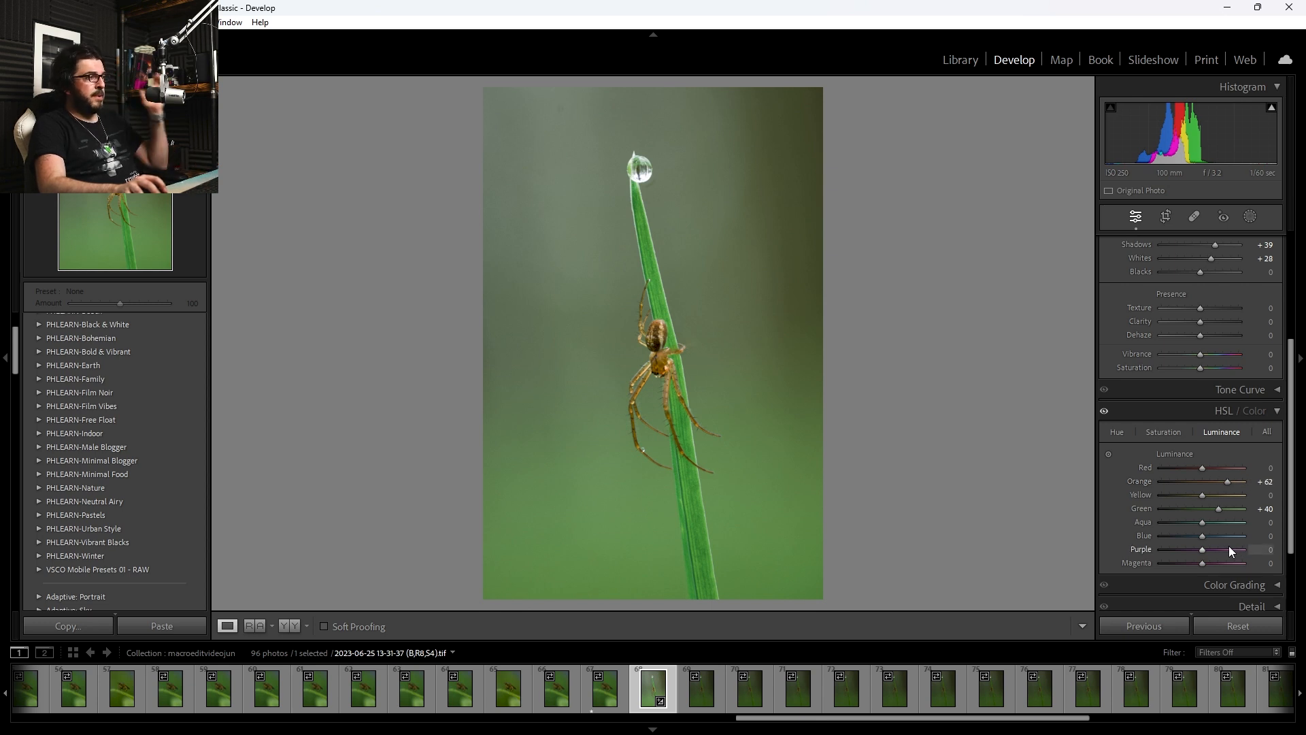
left_click_drag(1206, 495, 1241, 512)
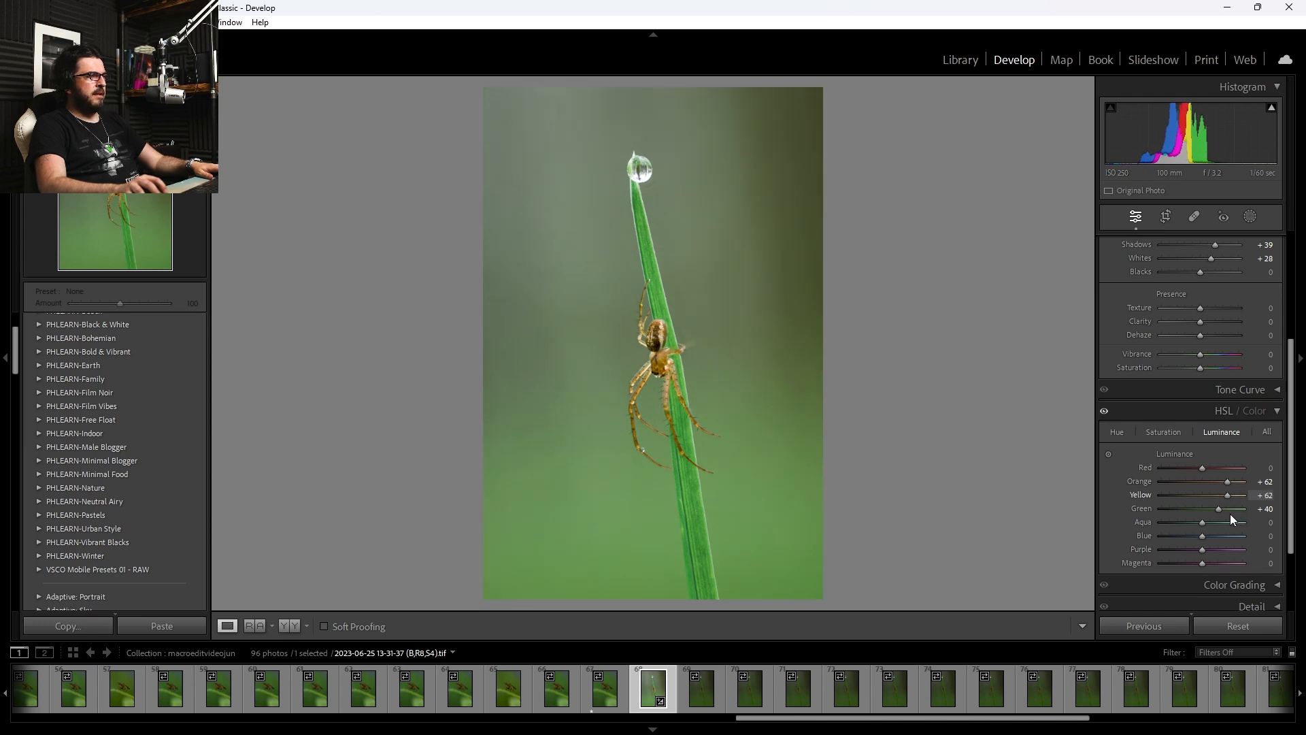
key("ctrl+alt+4")
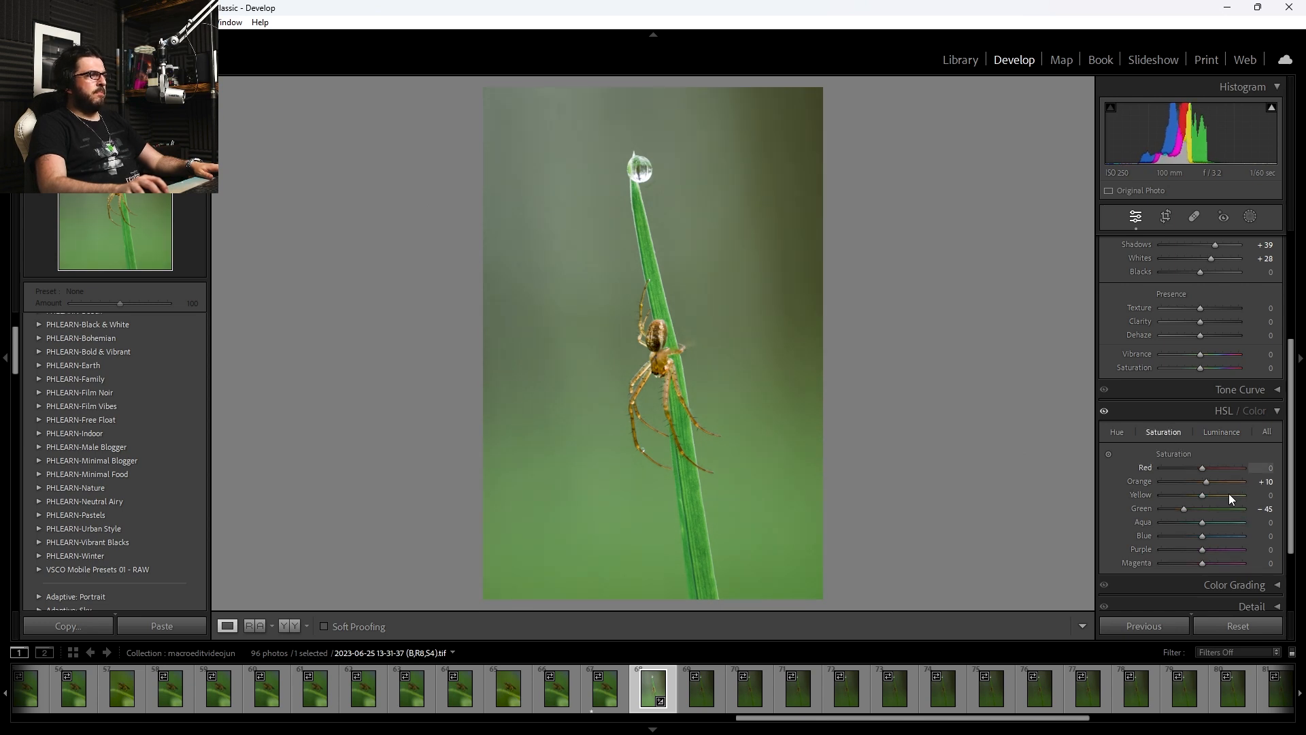
left_click_drag(1203, 496, 1210, 498)
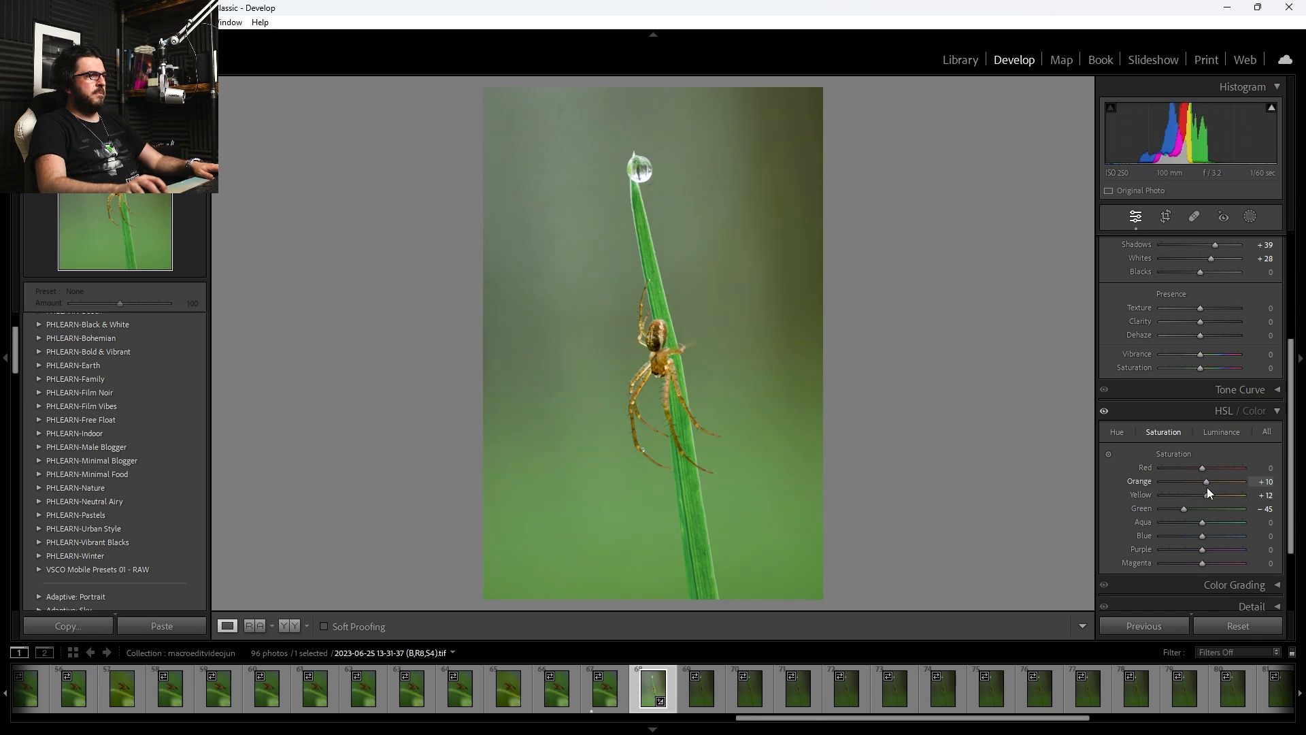
left_click_drag(1227, 481, 1225, 481)
Compare the spider photo with and without its HSL adjustments, and against its unedited version.
left_click(1104, 412)
left_click(1103, 412)
left_click(1103, 412)
left_click(1103, 412)
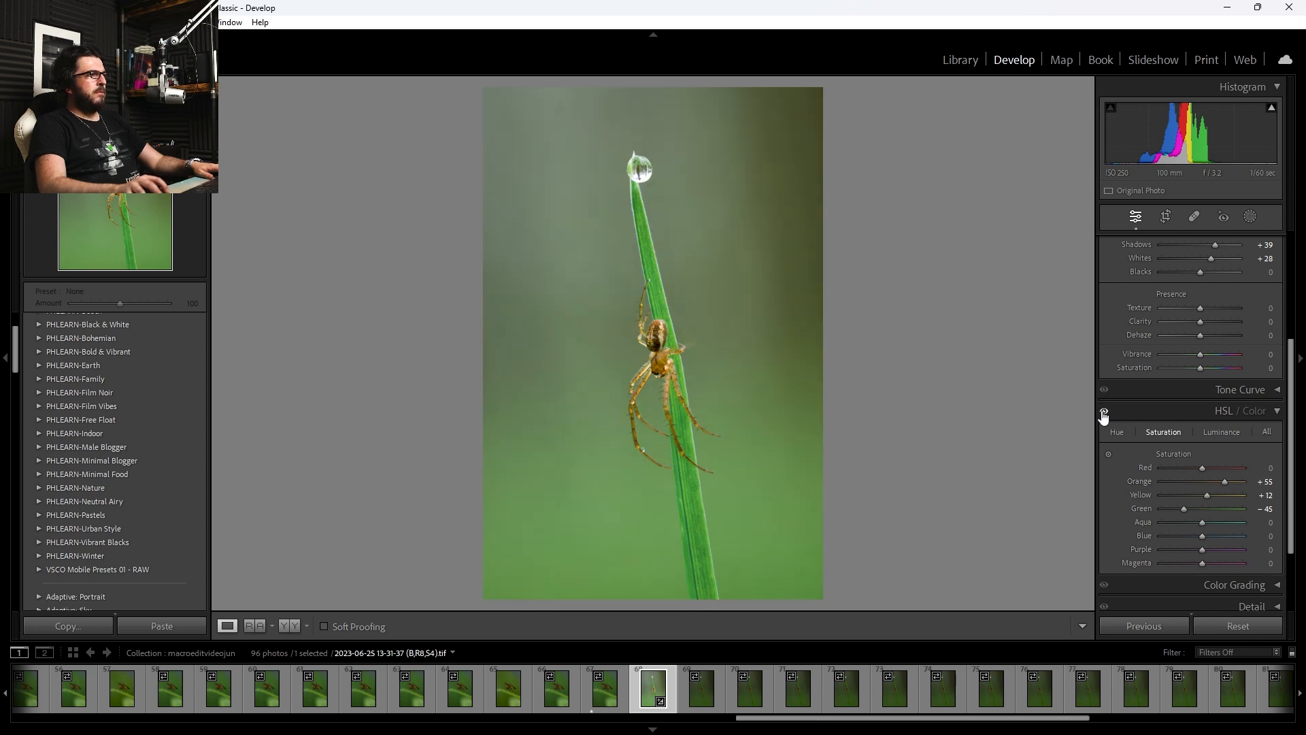
left_click(1104, 412)
left_click(1103, 413)
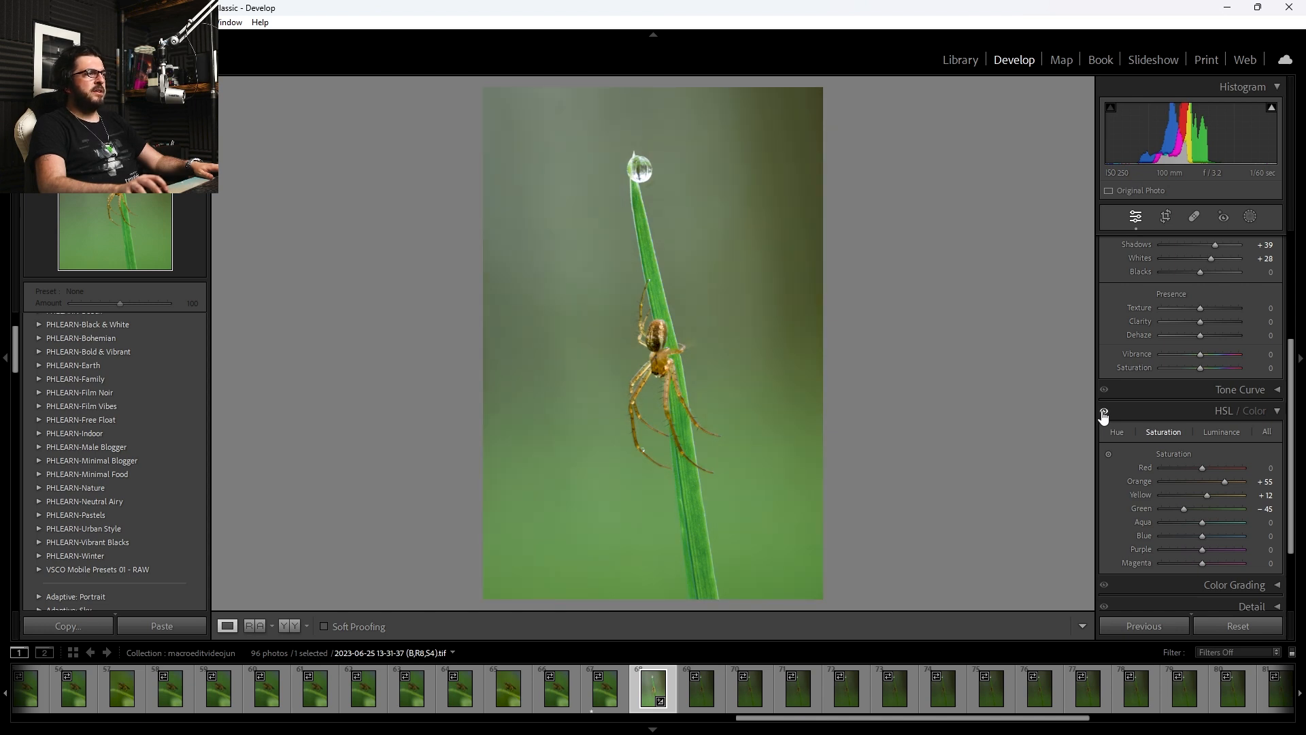
left_click(1104, 413)
left_click(1104, 412)
left_click(1104, 412)
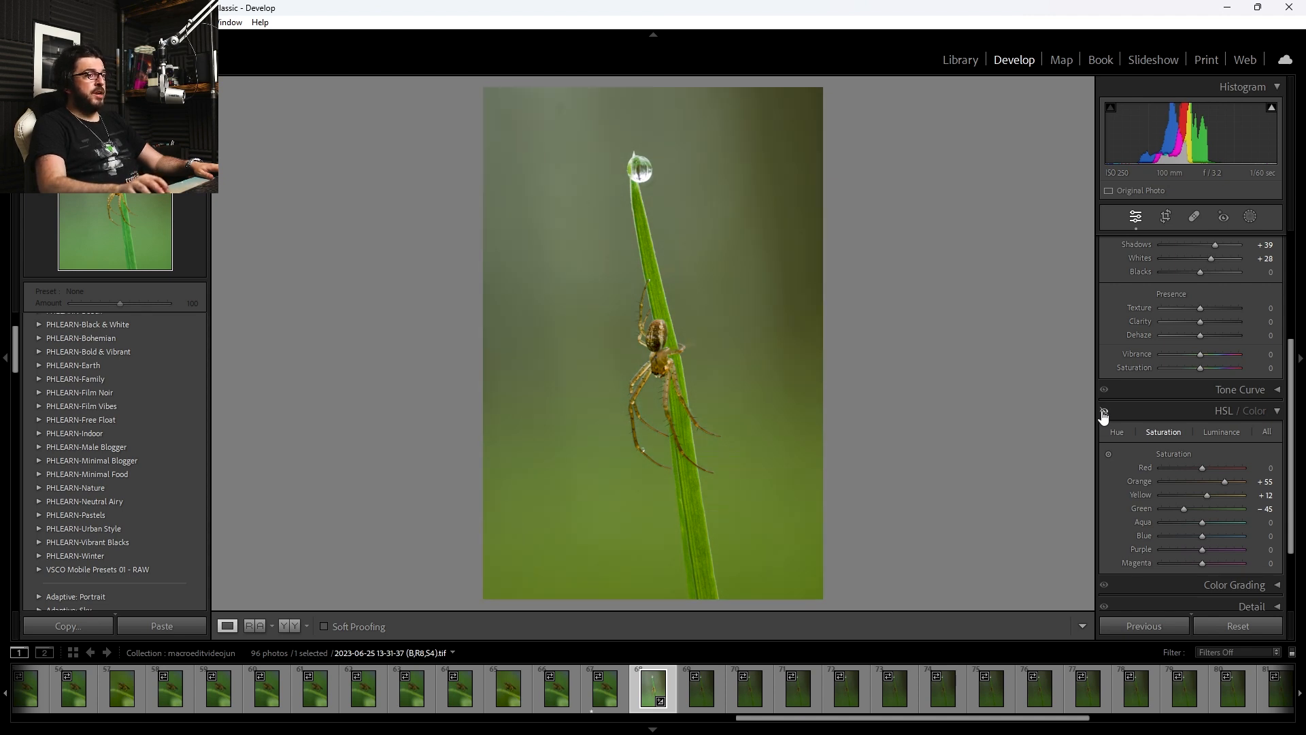
left_click(1104, 413)
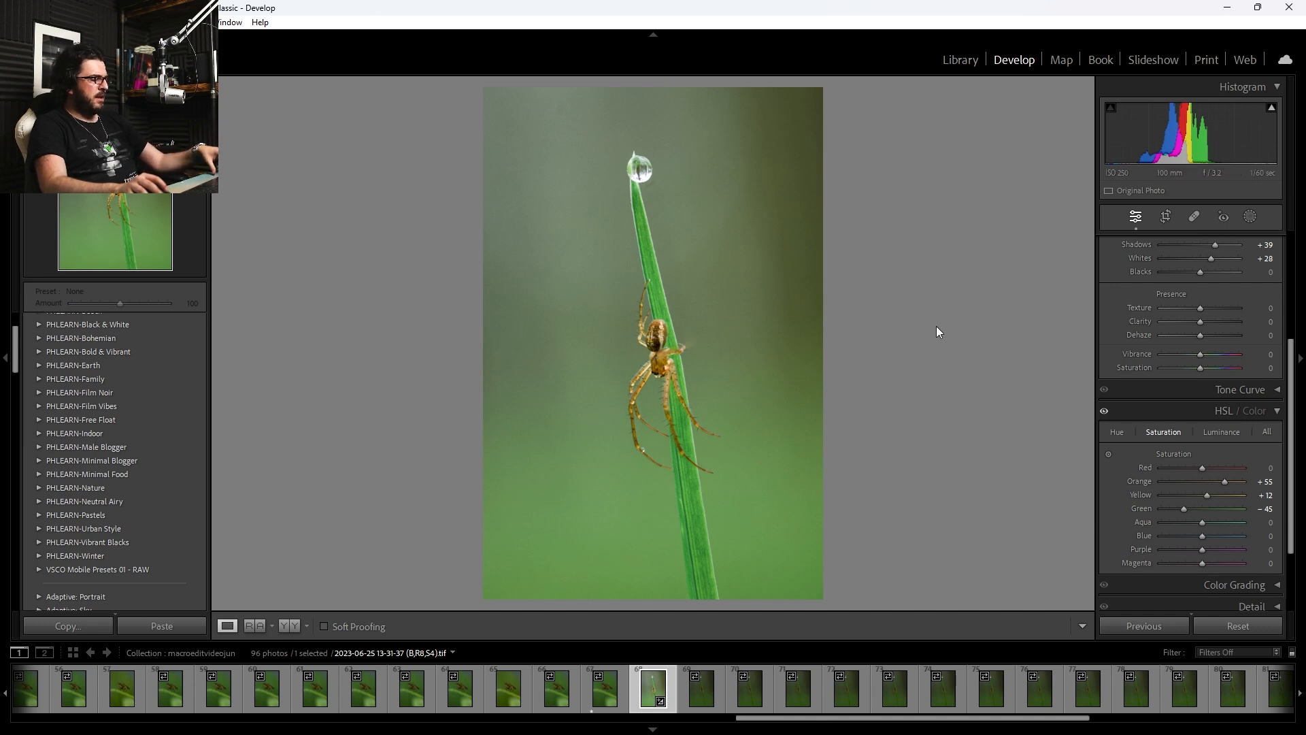
key("backslash")
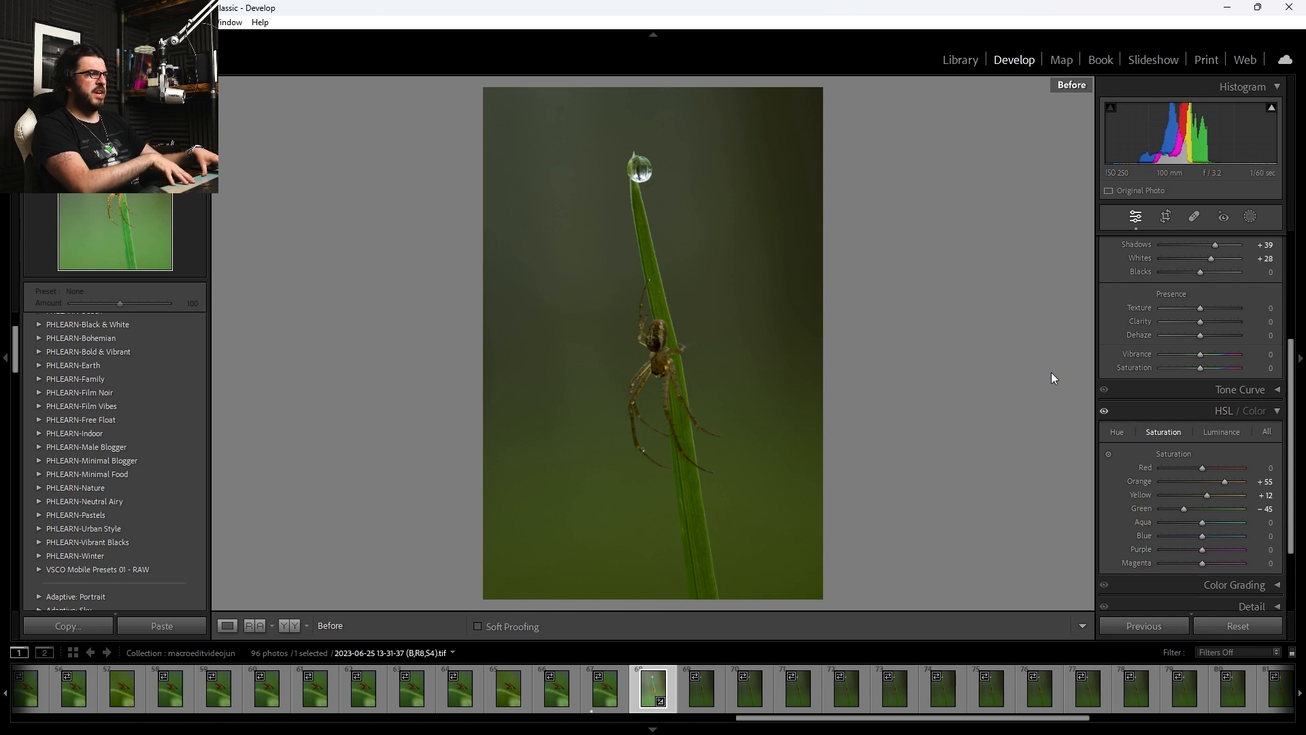
key("backslash")
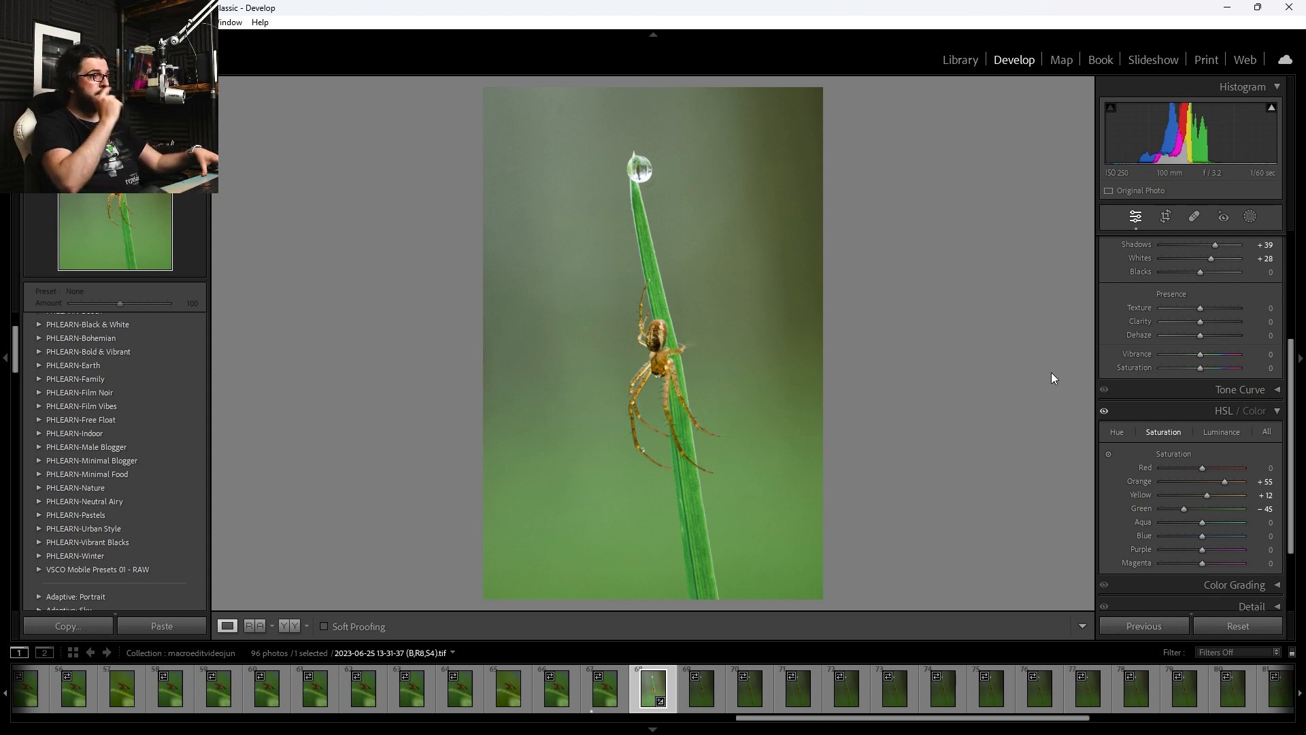
Crop a strip off the top of the spider photo so the water droplet sits closer to the upper edge.
key("r")
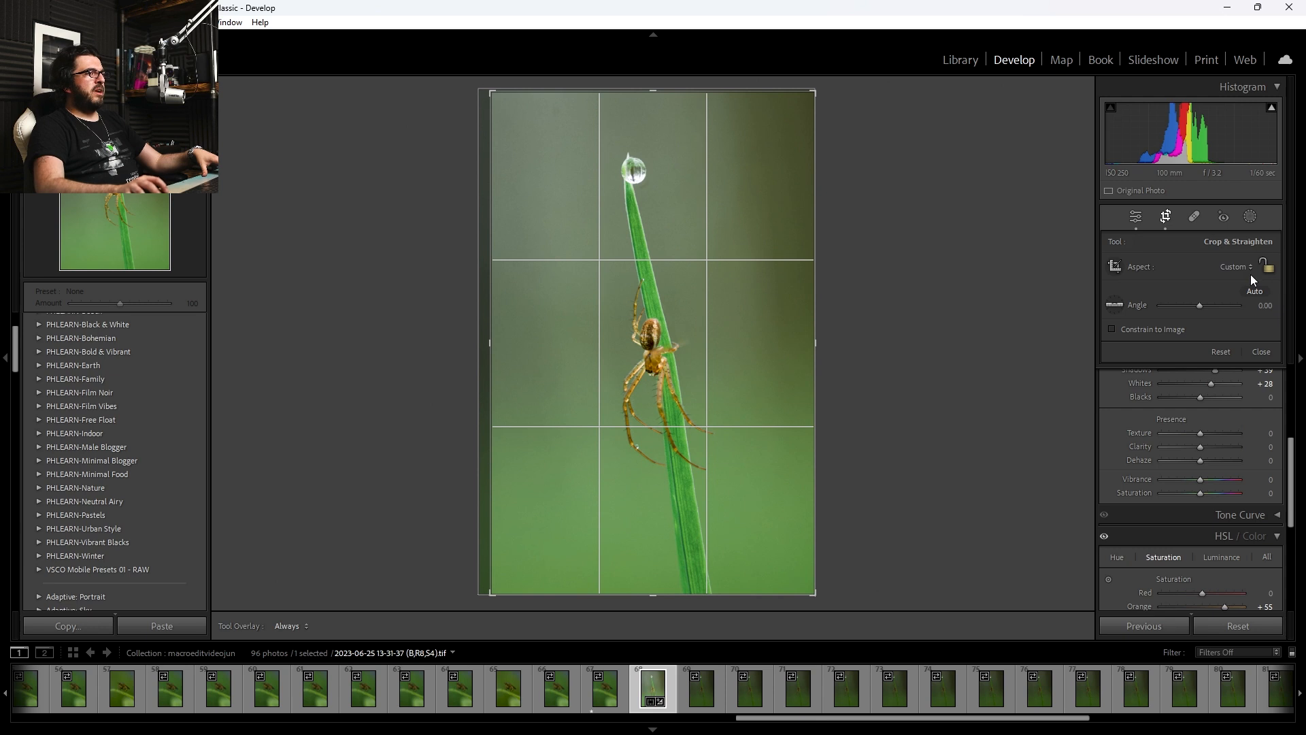
left_click_drag(682, 92, 665, 109)
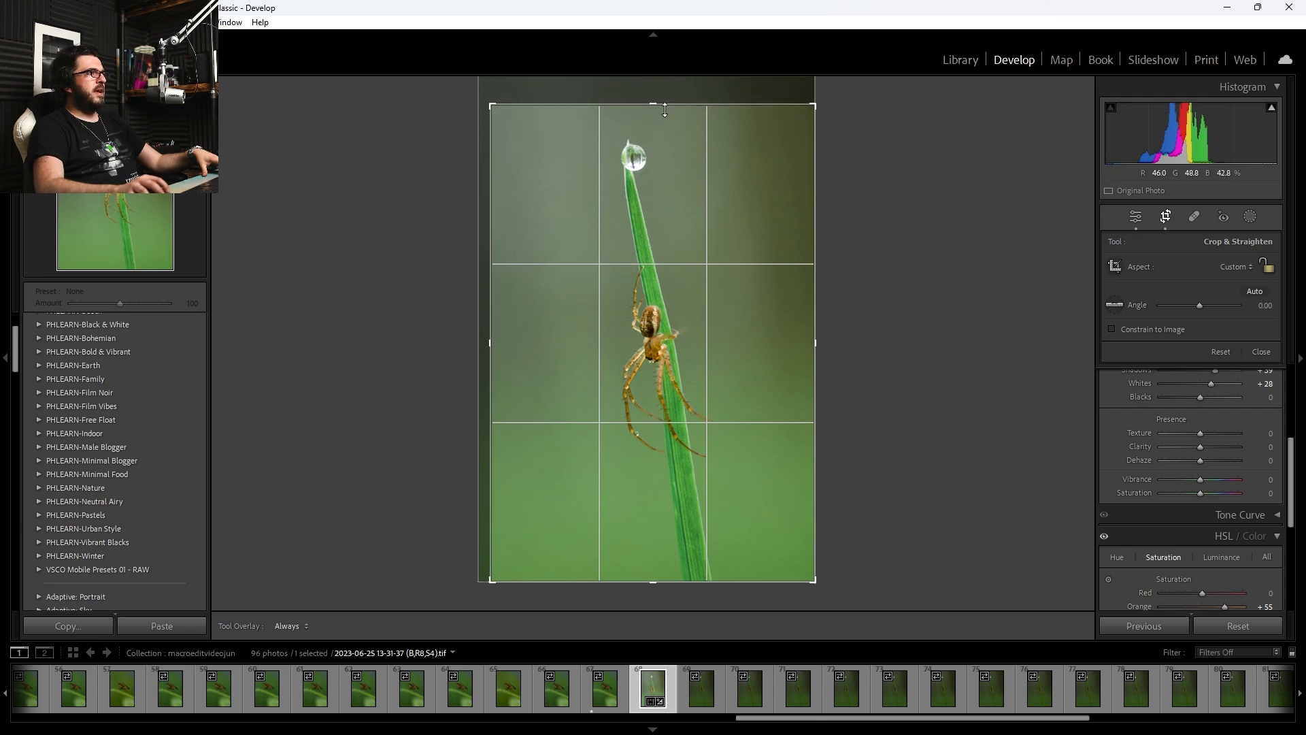
key("r")
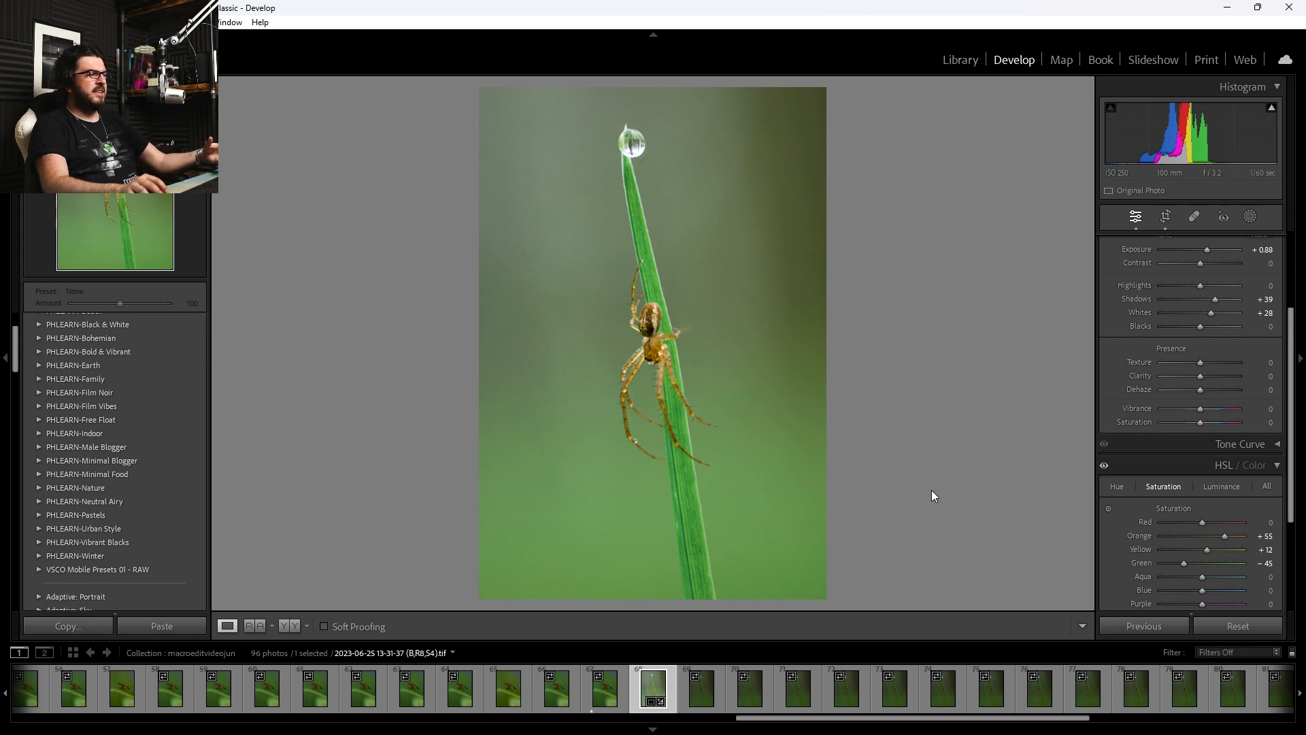
Find the snail photo SG6A3687.CR3 near the end of the collection, open it and dismiss the Denoise introduction.
scroll(187, 692, "up", 10)
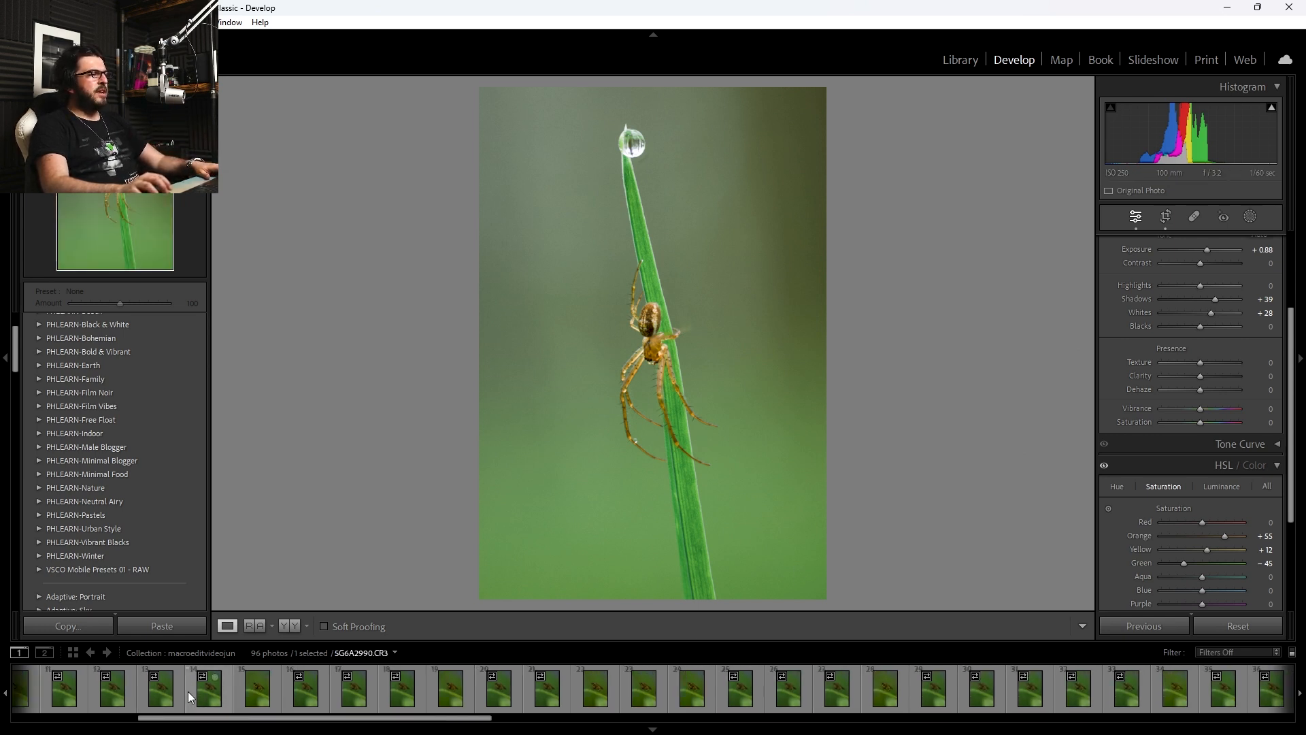
left_click(32, 687)
scroll(34, 689, "down", 3)
left_click(38, 690)
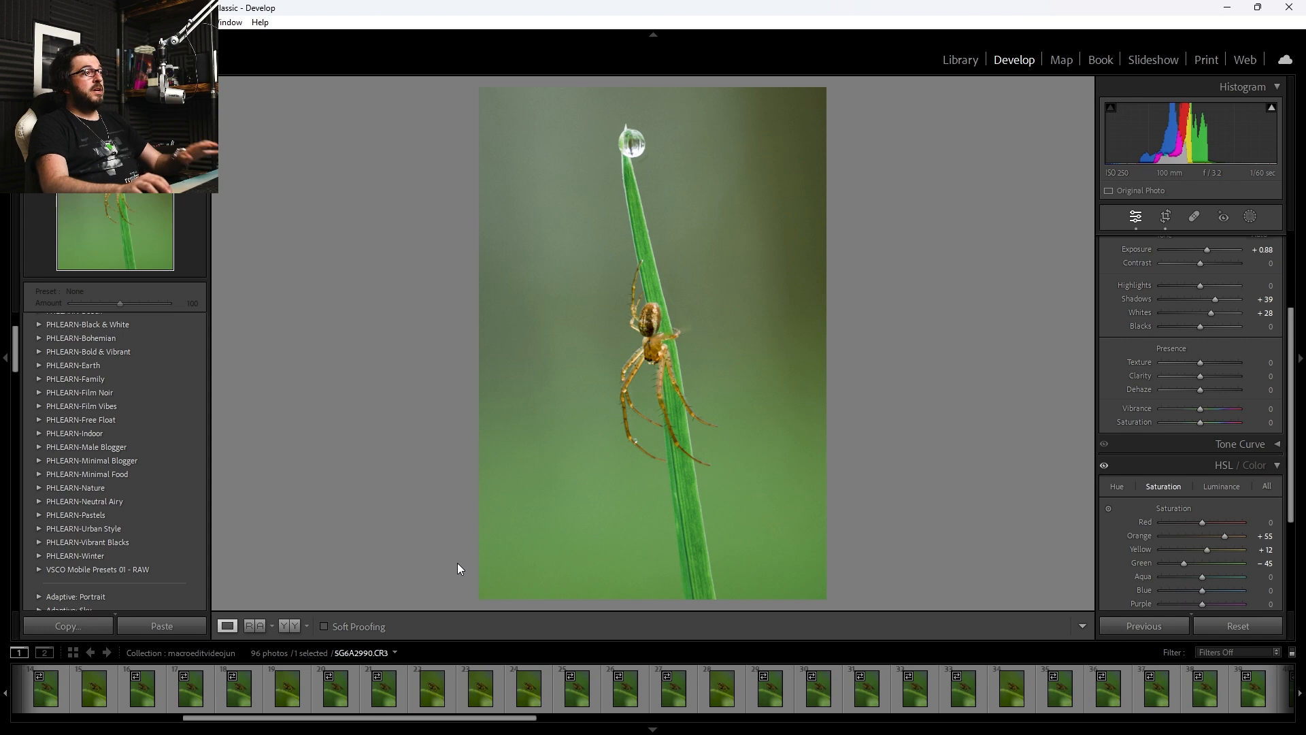
scroll(668, 702, "down", 3)
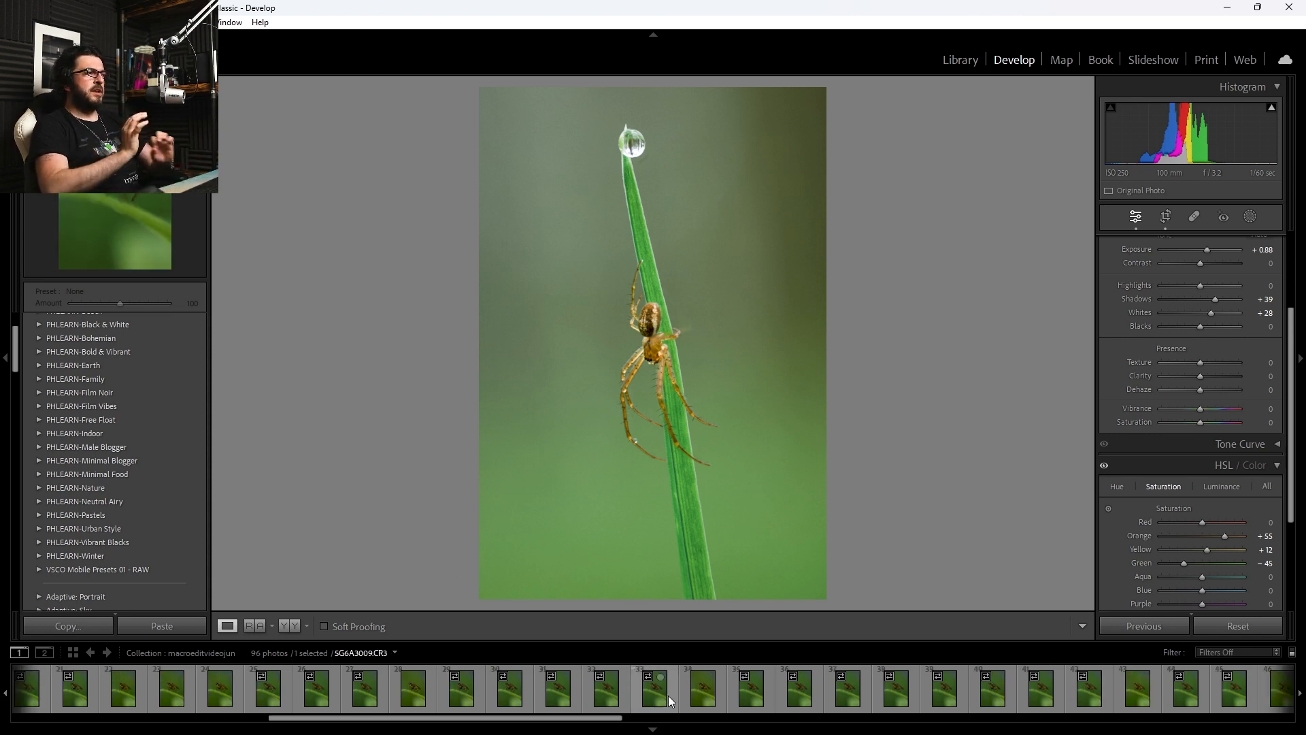
scroll(696, 693, "down", 20)
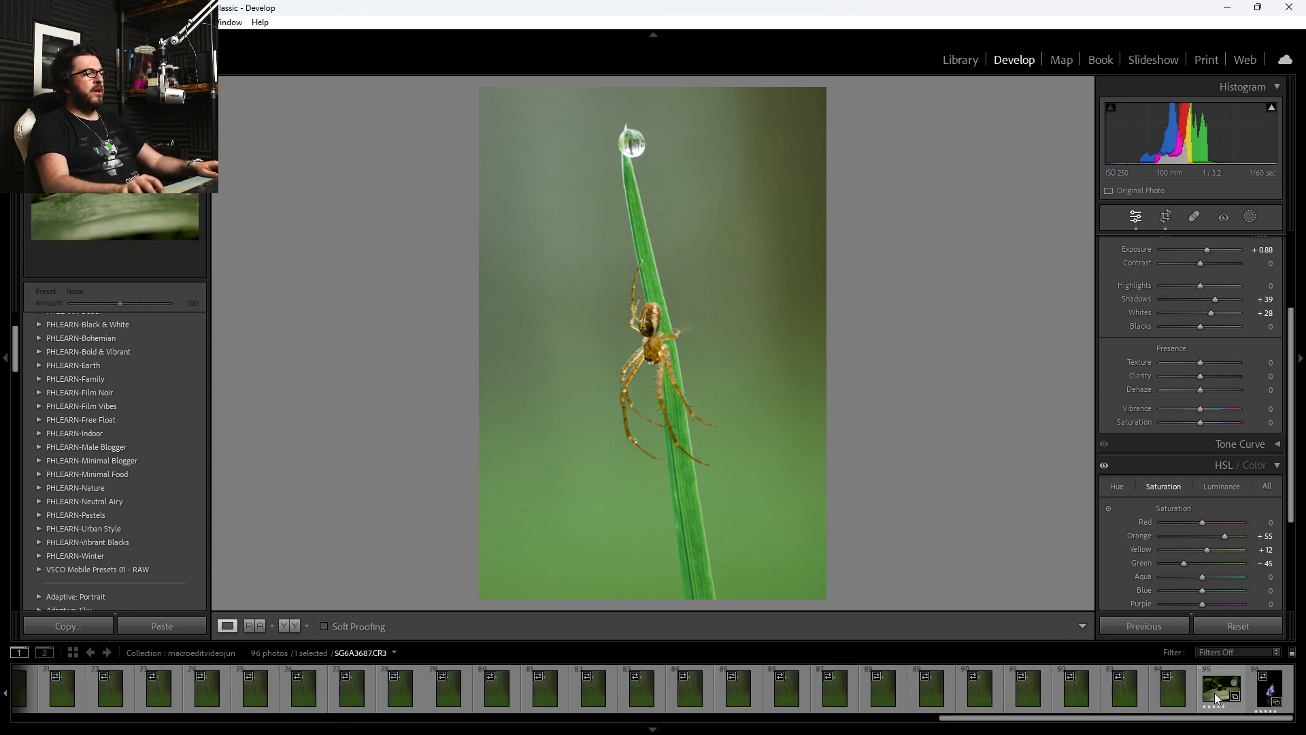
left_click(1215, 693)
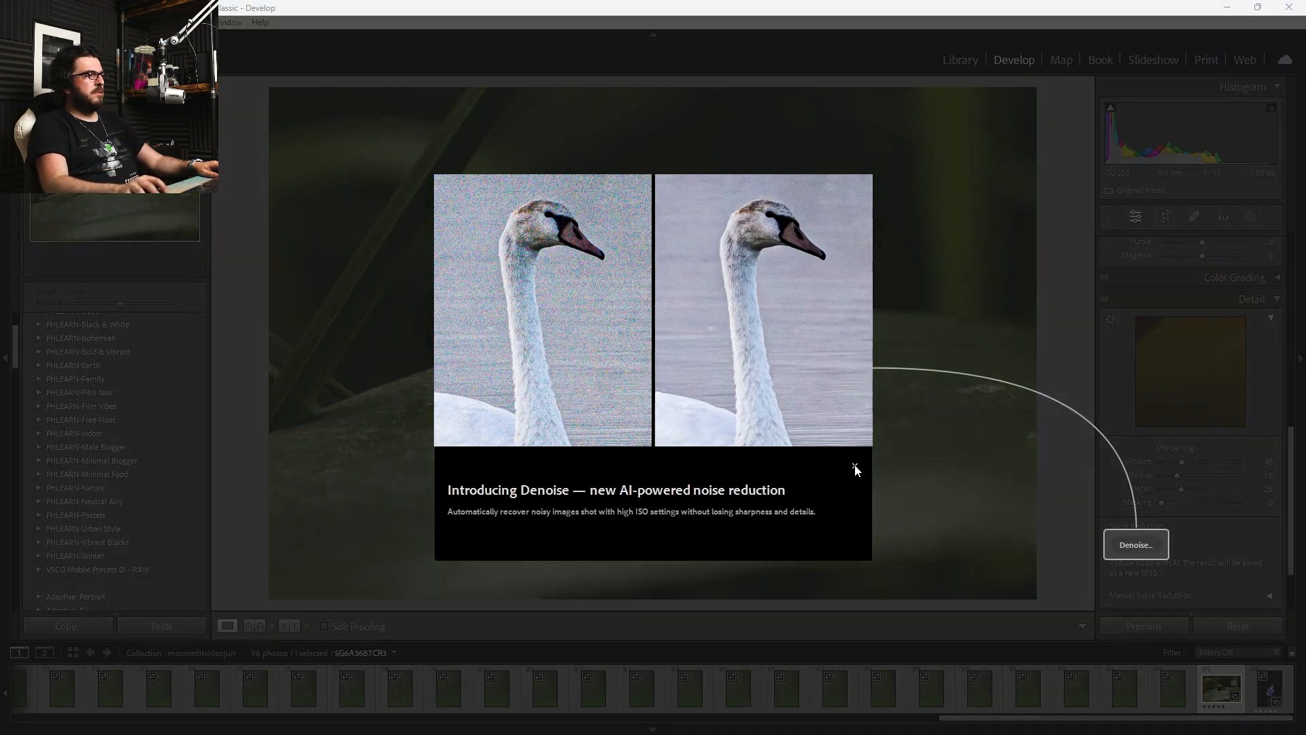
left_click(855, 468)
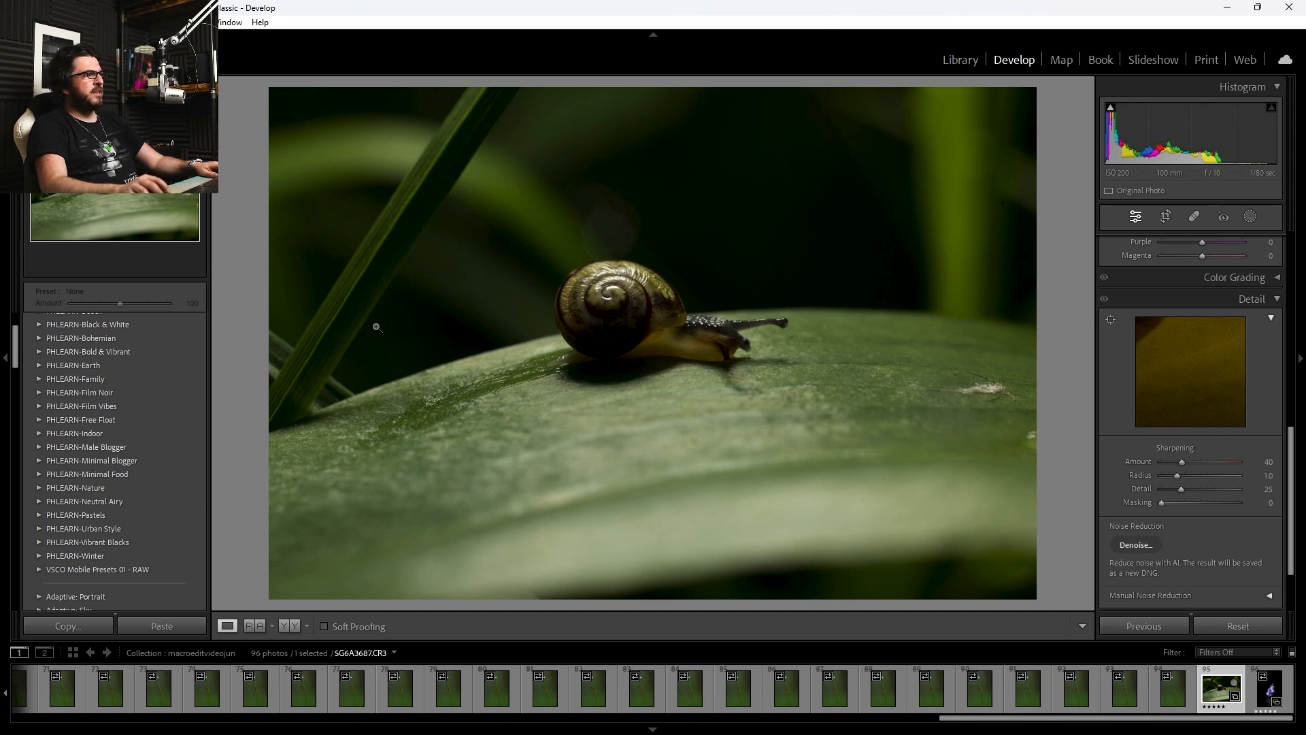
Inspect the snail photo up close, examining the blurred green background and the detail in the shell.
left_click(428, 177)
left_click_drag(426, 175, 553, 365)
left_click_drag(937, 428, 633, 259)
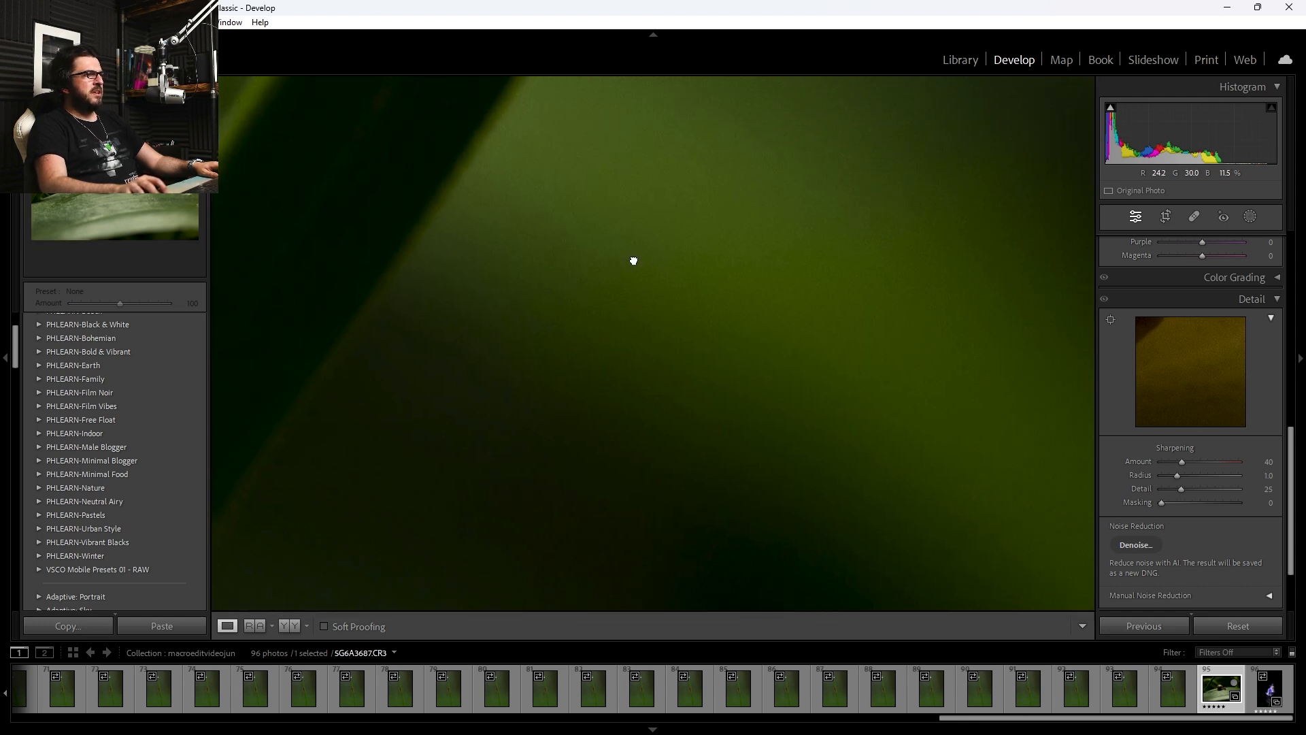
left_click(665, 288)
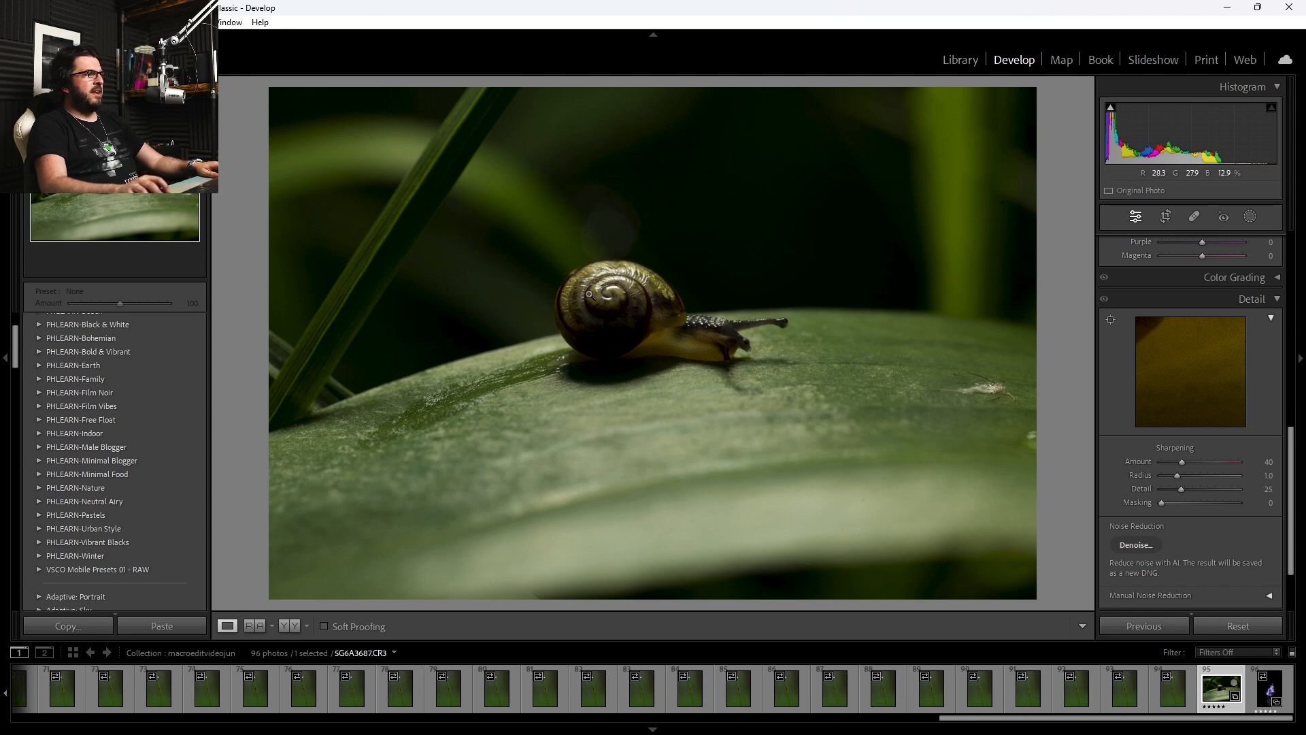
left_click(644, 286)
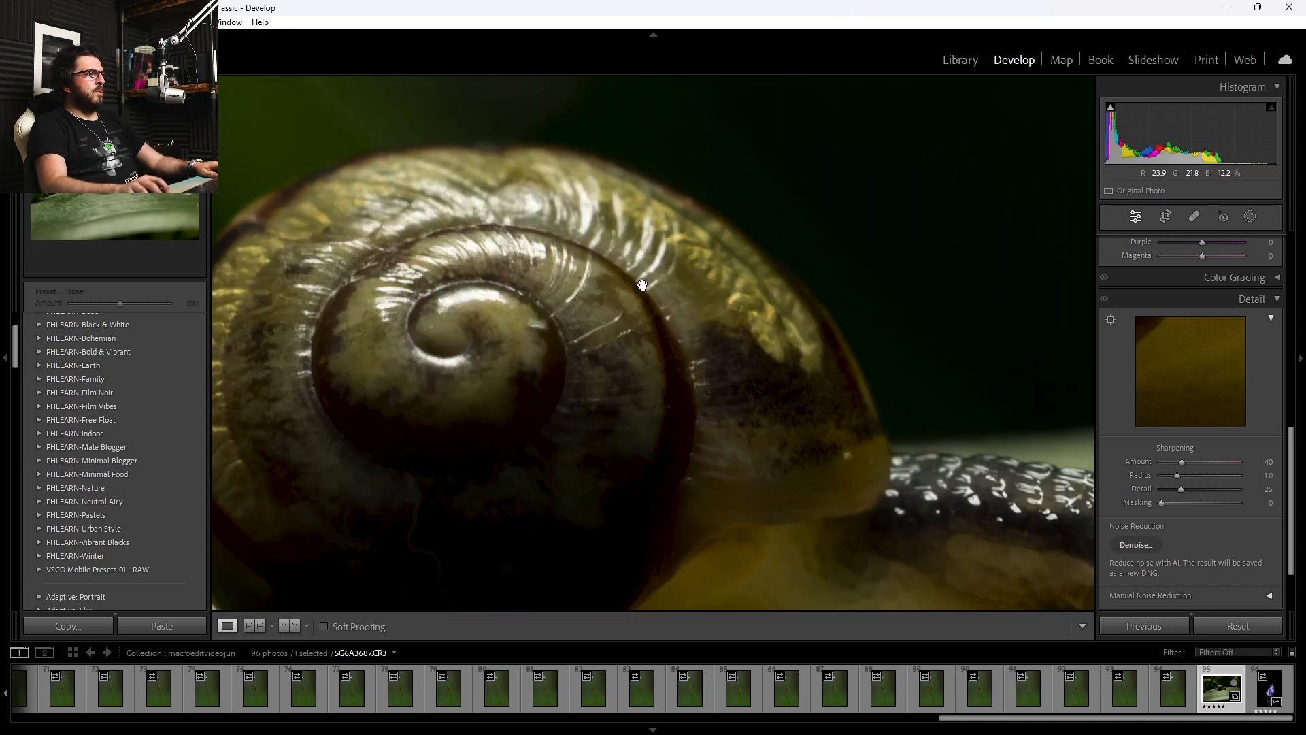
left_click_drag(629, 364, 836, 388)
left_click_drag(545, 519, 782, 300)
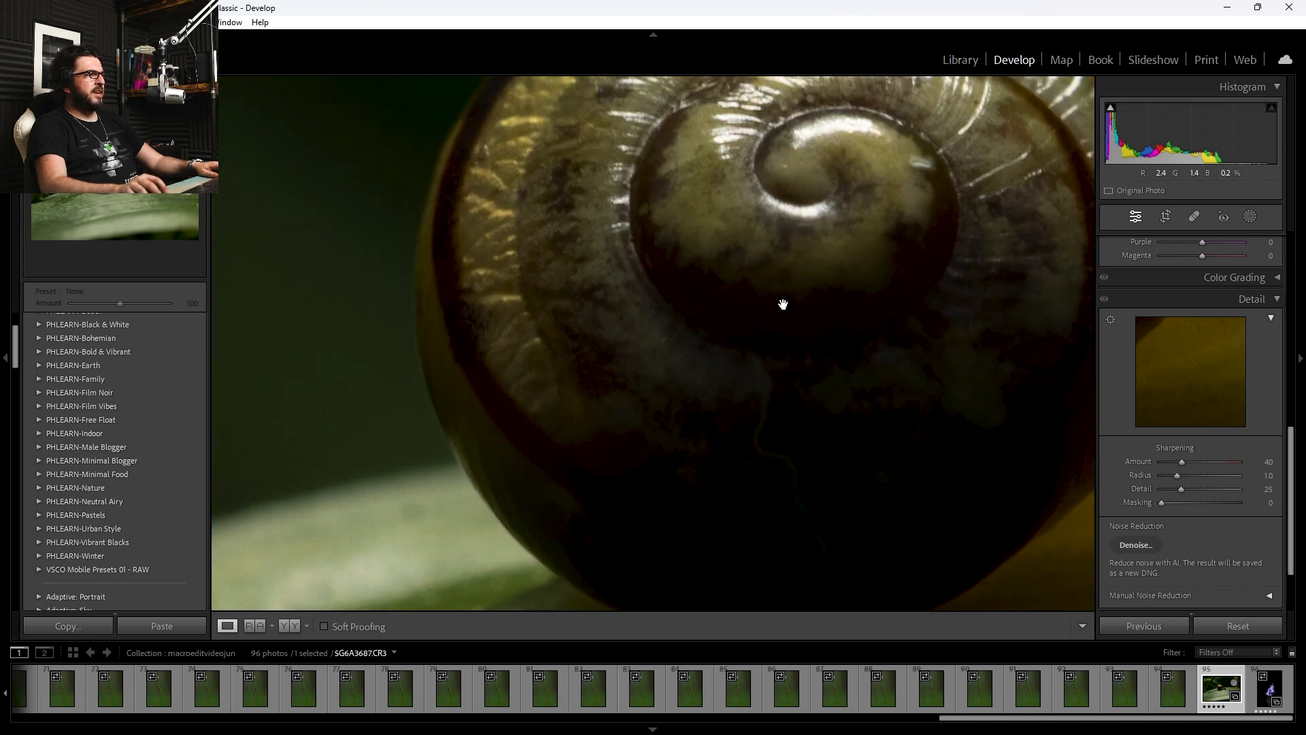
left_click(783, 300)
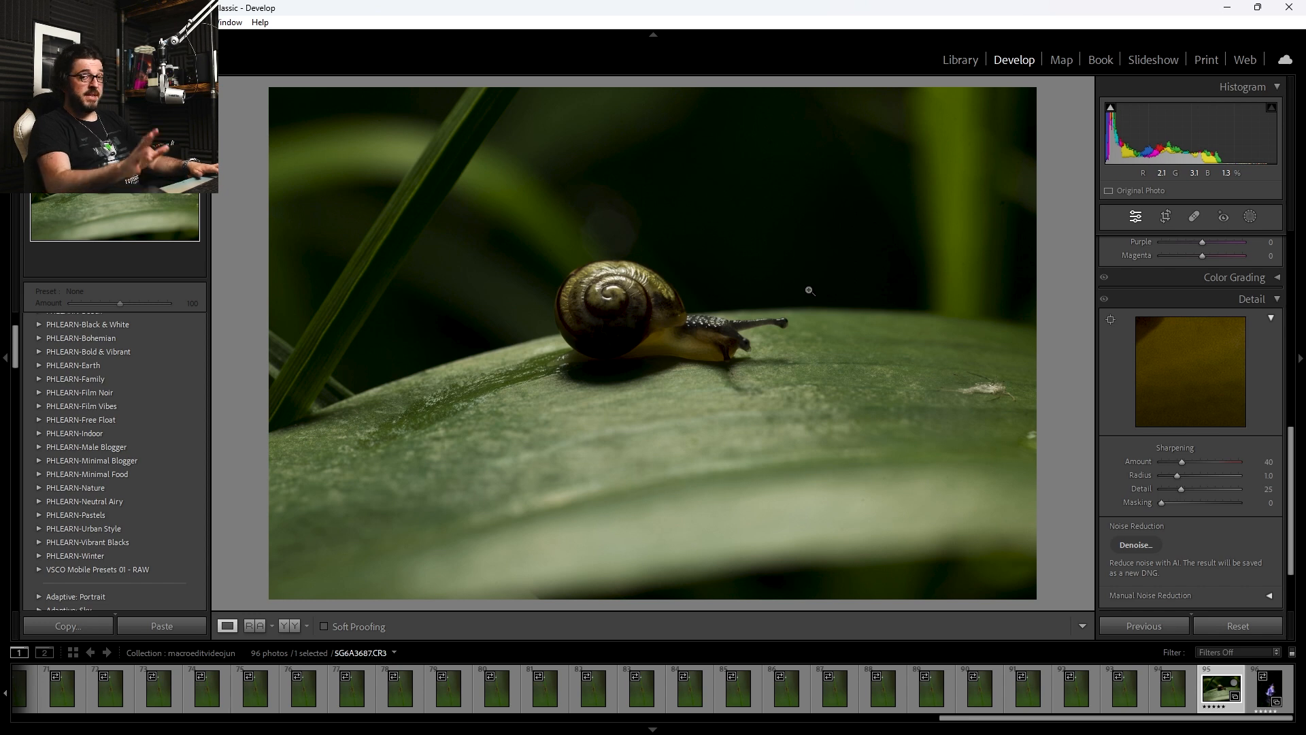
Paste the copied develop settings onto the snail photo and compare it with its unedited version.
key("ctrl+z")
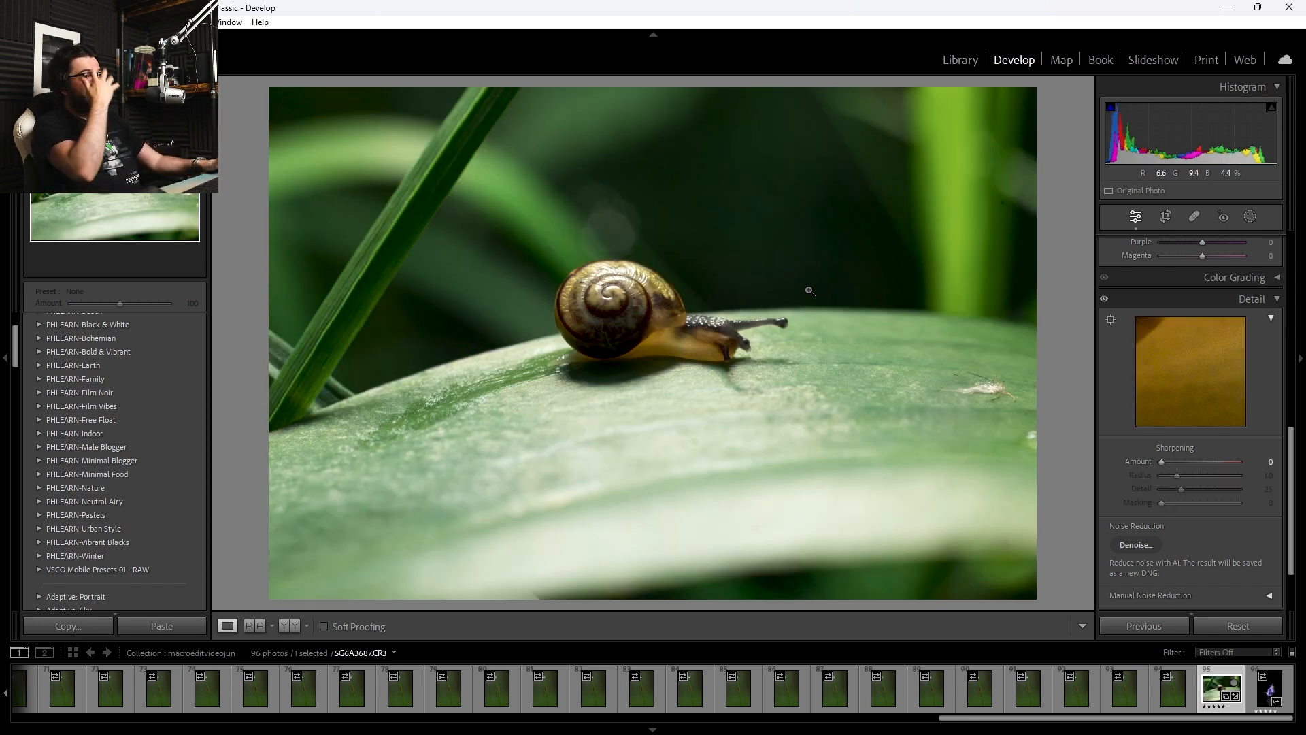
key("backslash")
key("backslash")
key("backslash")
key("backslash")
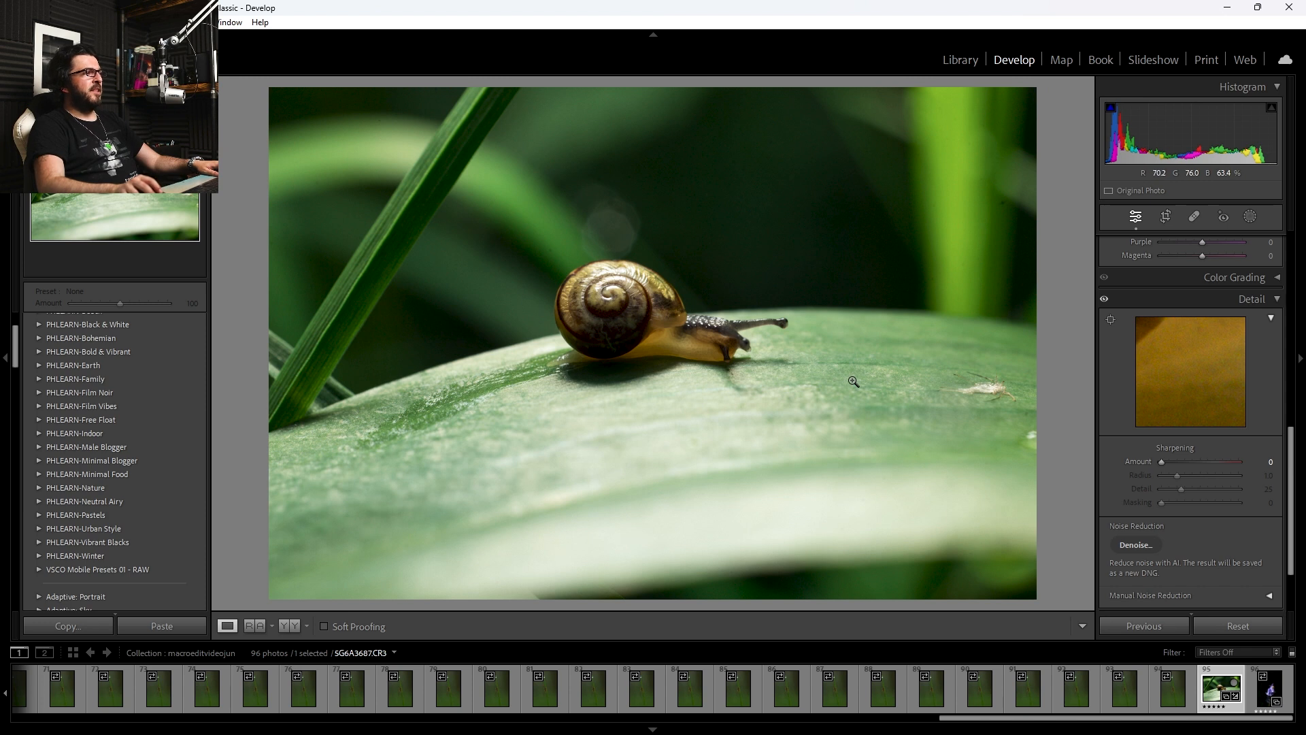
key("backslash")
key("backslash")
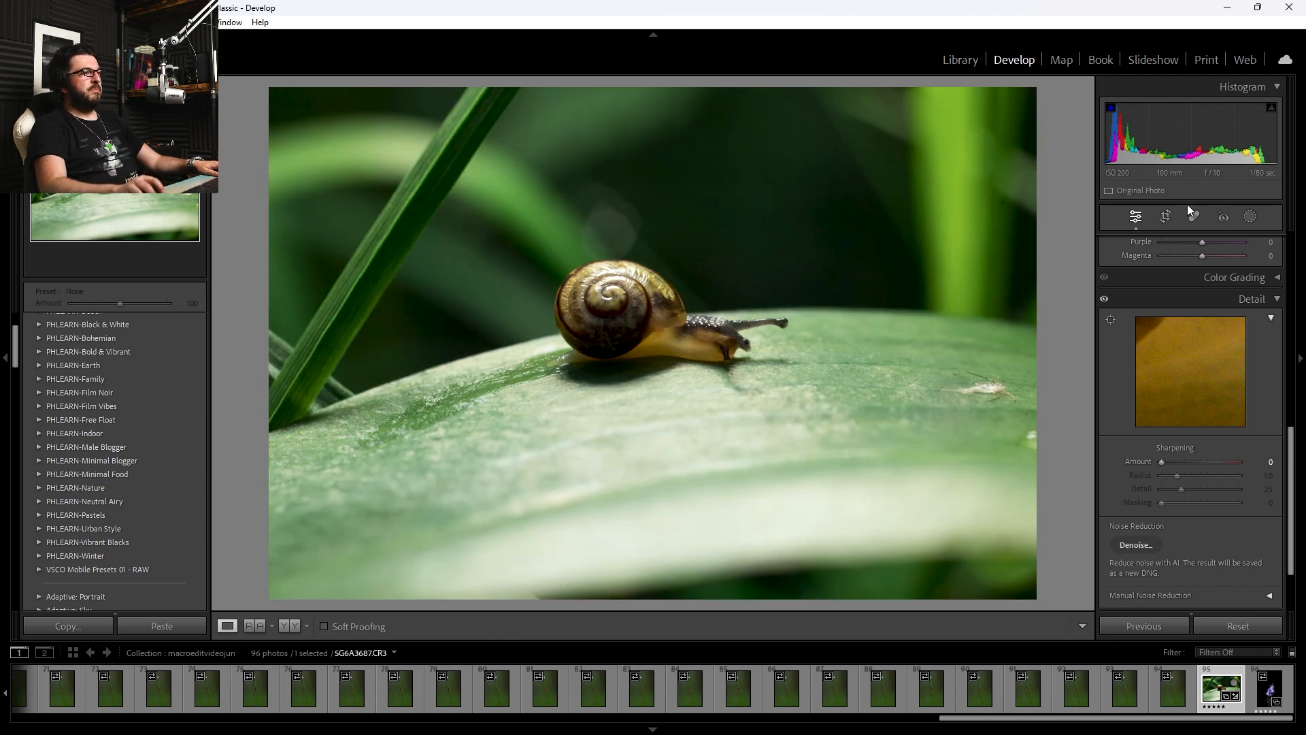
Add a linear gradient mask to the snail photo, covering the leaf foreground and fading out upward near the snail's head.
left_click(1252, 217)
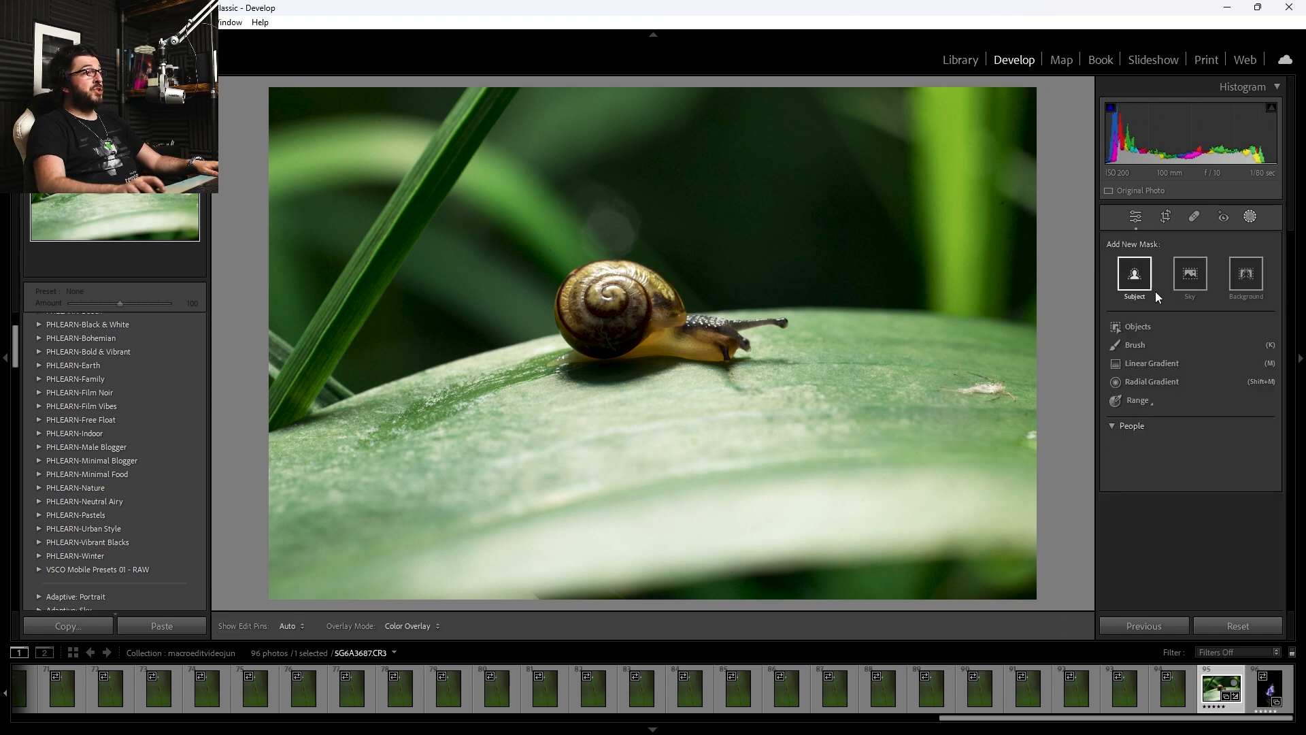
left_click(1155, 362)
left_click(969, 105)
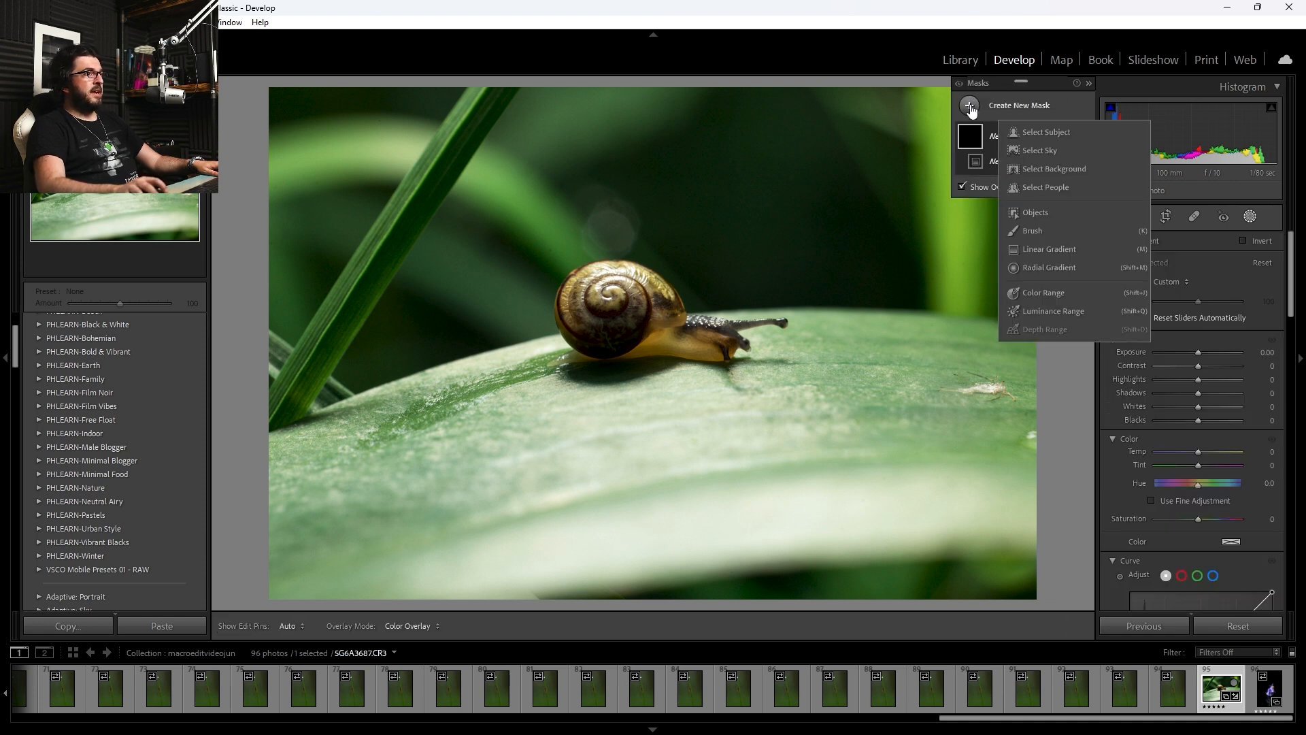
left_click(1062, 251)
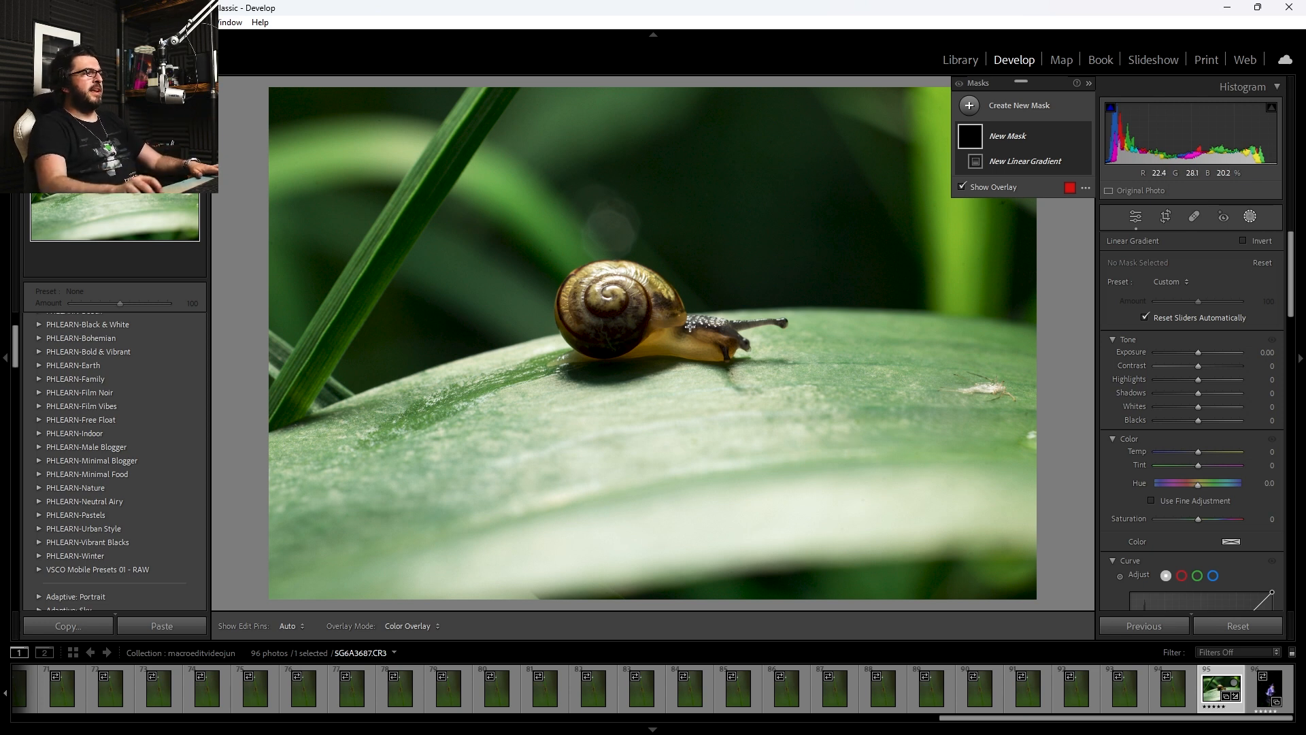
left_click_drag(744, 551, 707, 311)
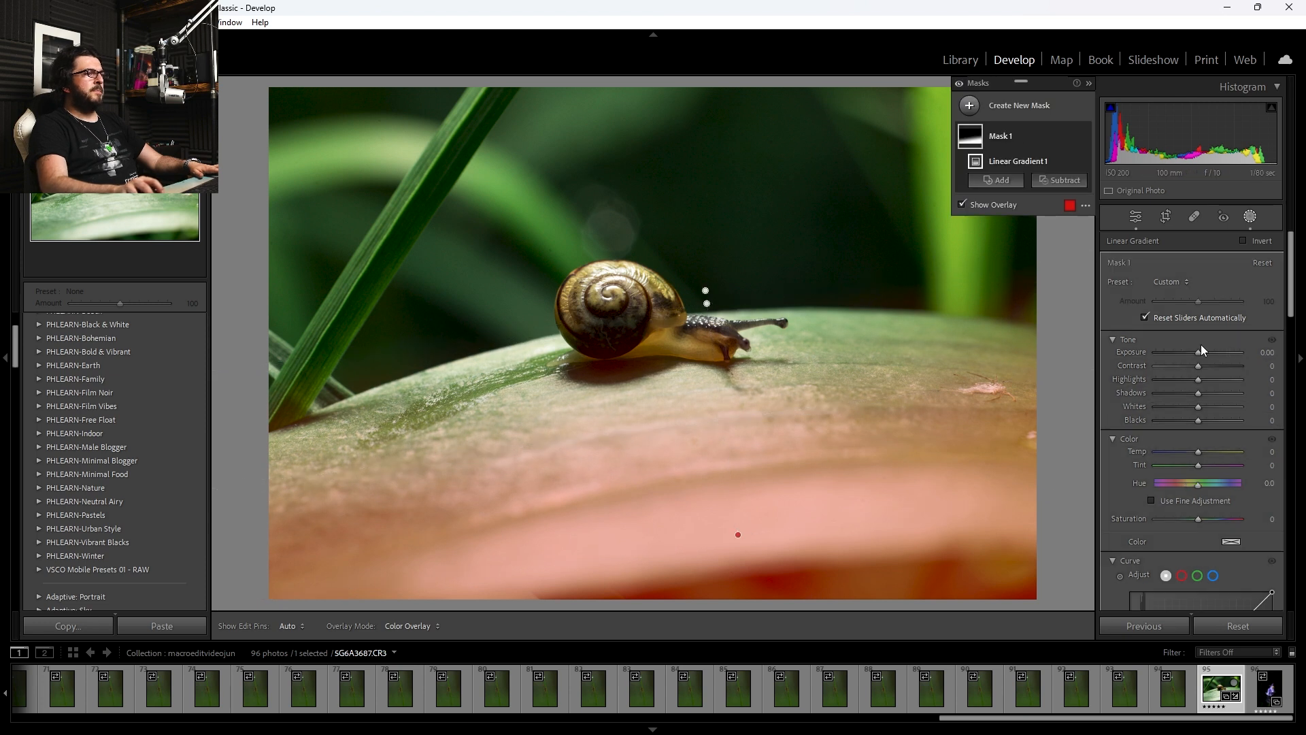
Darken the masked leaf foreground with exposure -1.55 and contrast 29, then leave masking.
left_click_drag(1197, 353, 1182, 353)
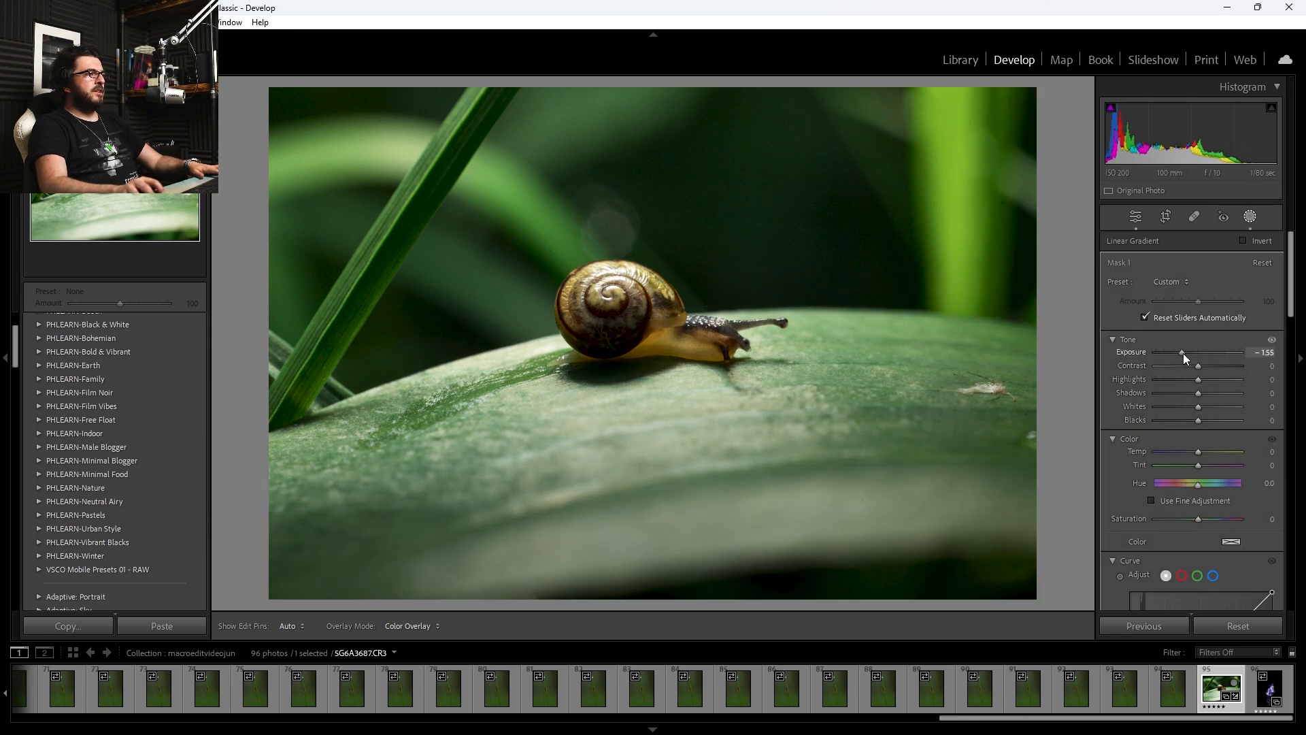
left_click_drag(1202, 365, 1215, 368)
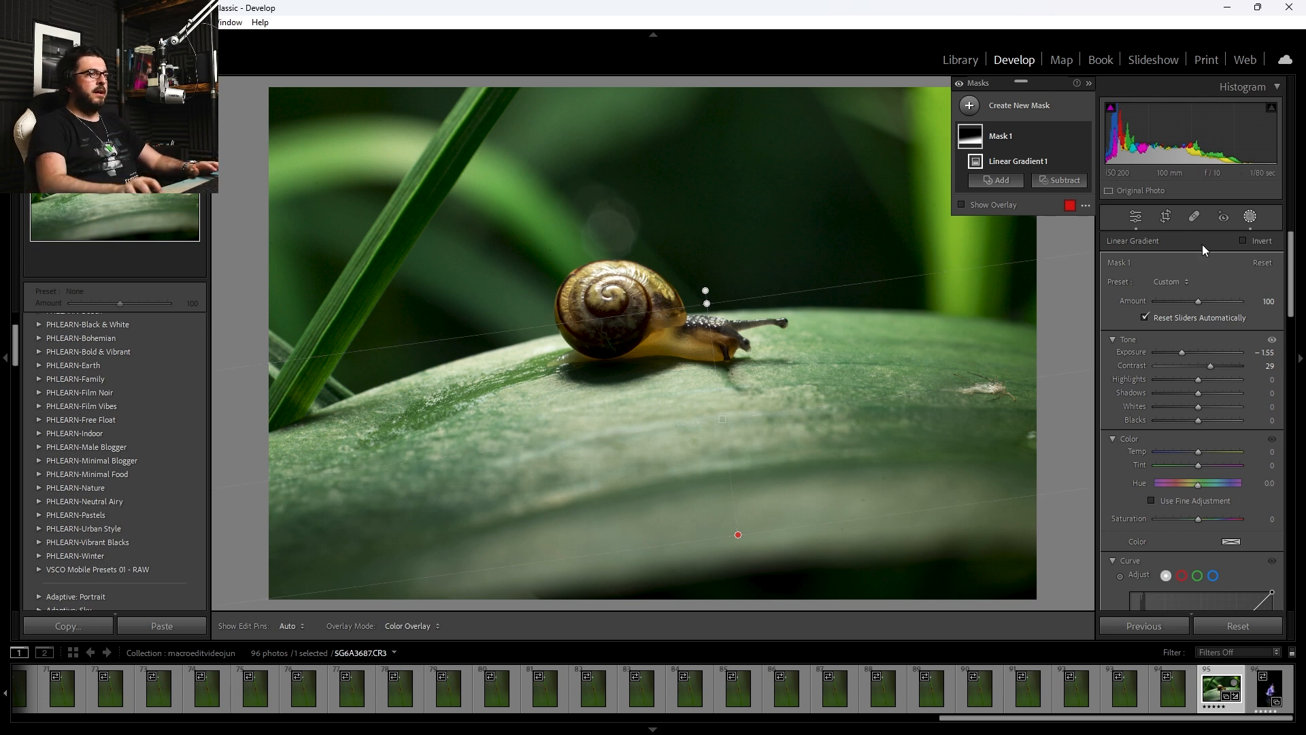
left_click(1252, 217)
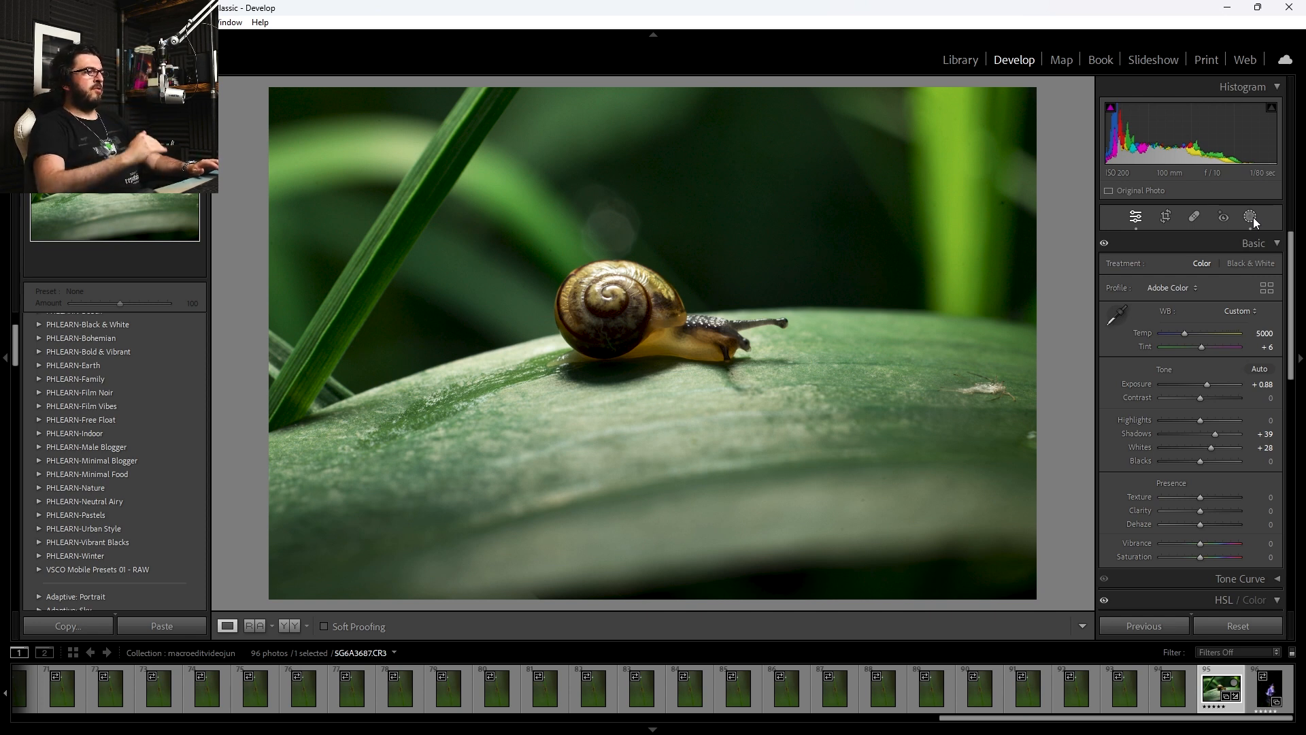
Crop the snail photo at its original aspect ratio, trimming the bright leaf on the right and the dark area beneath the foreground leaf.
left_click(1166, 217)
left_click(1267, 266)
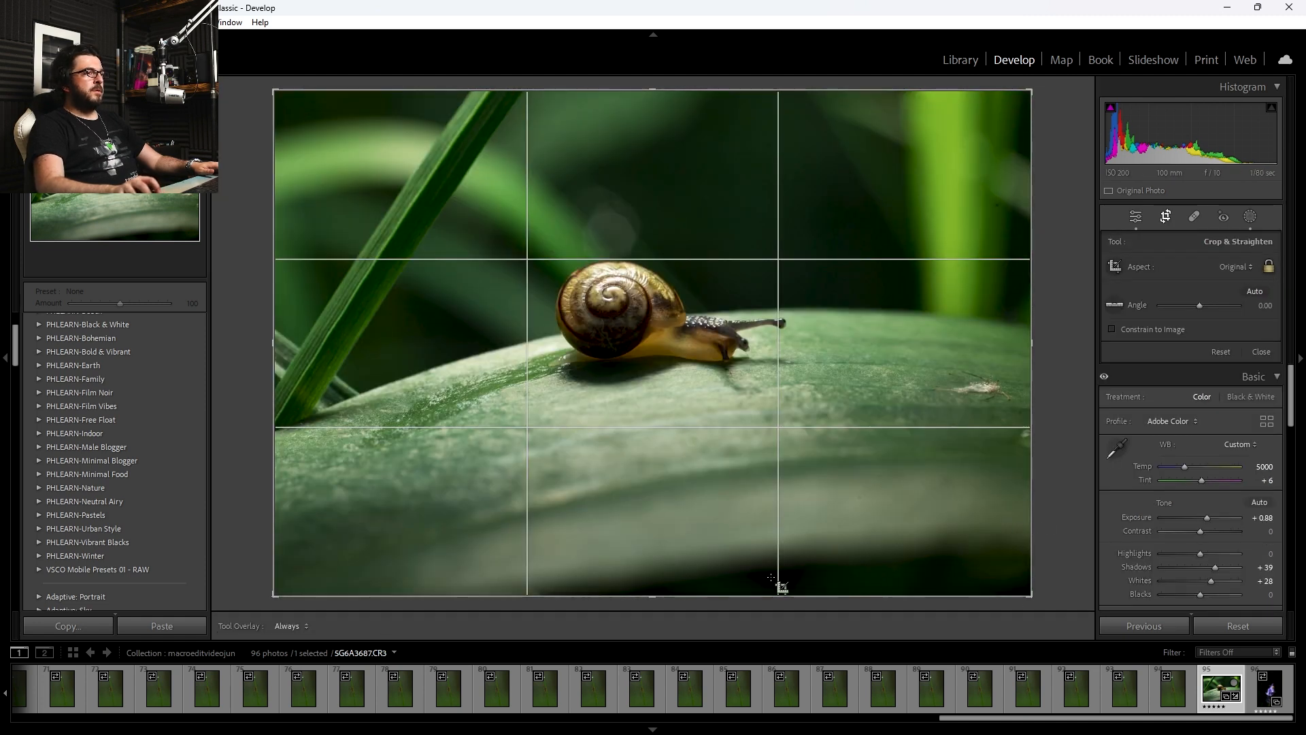
left_click_drag(647, 594, 711, 533)
left_click_drag(985, 564, 972, 556)
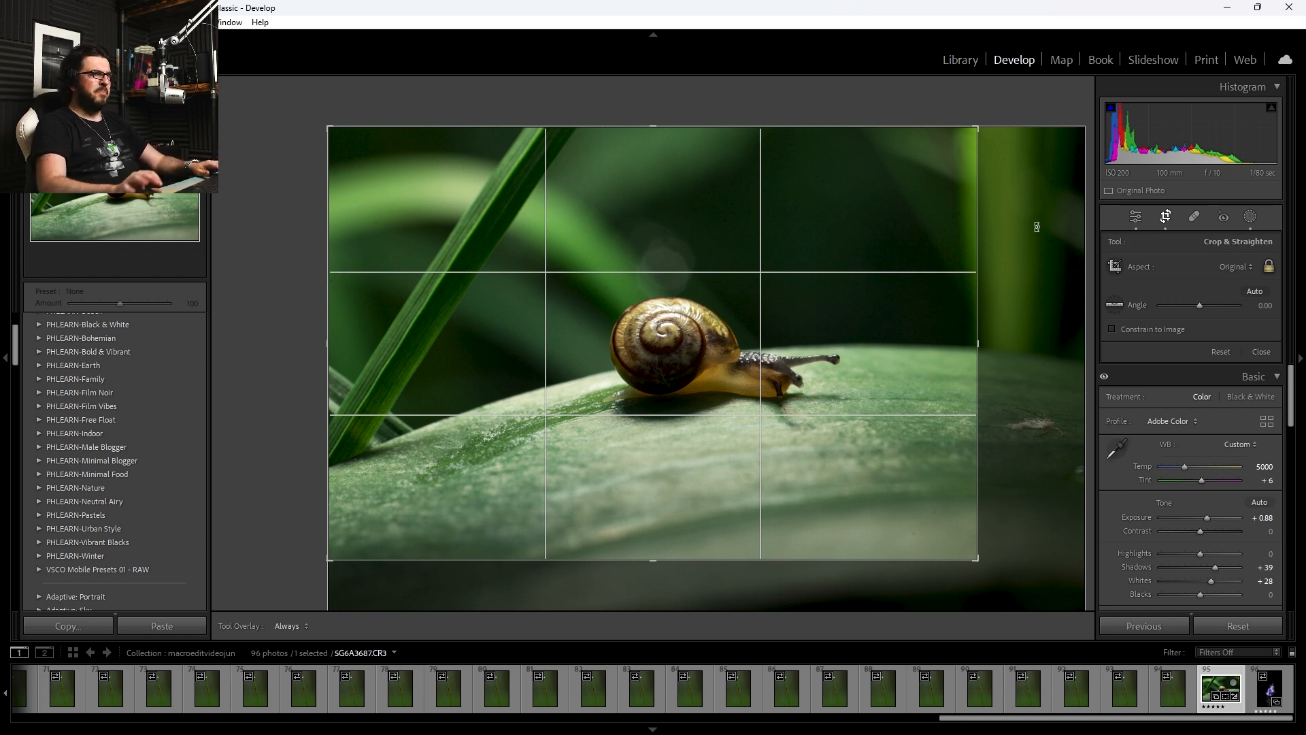
key("Return")
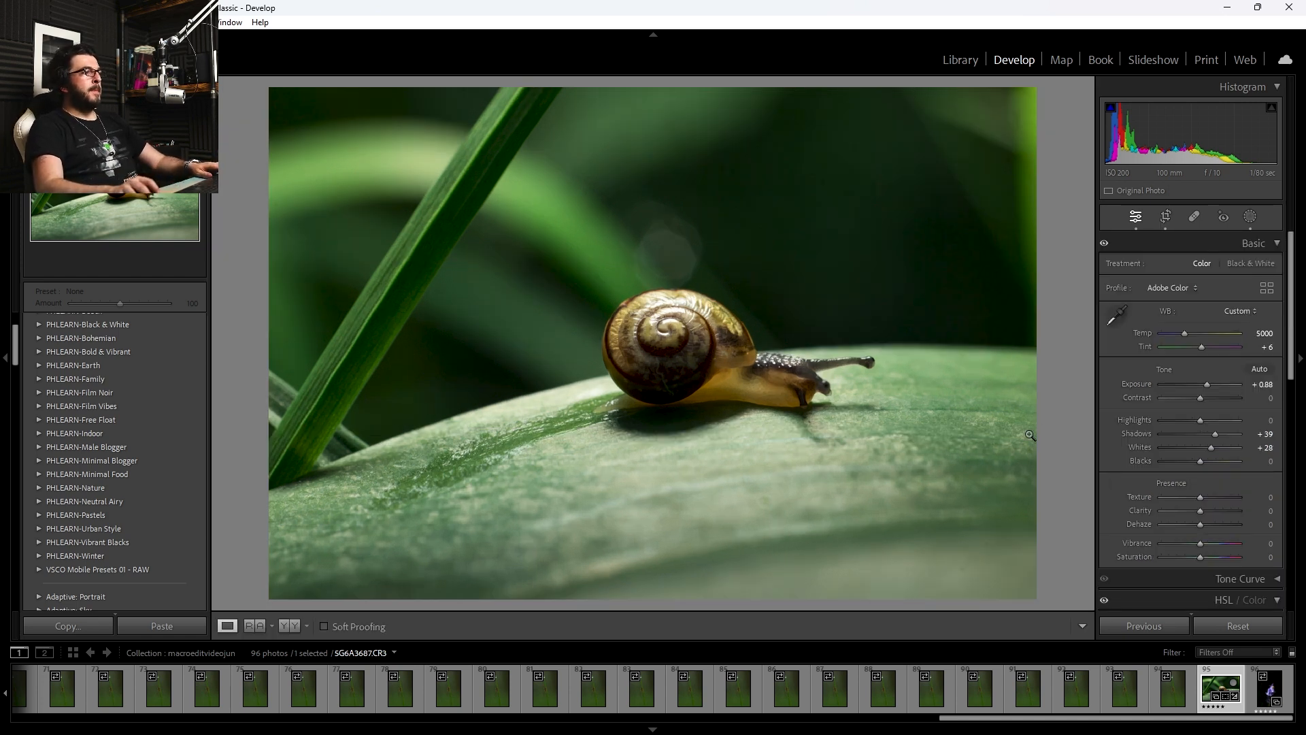
Set the green luminance of the snail photo to +12 in the HSL adjustments.
scroll(1123, 408, "down", 3)
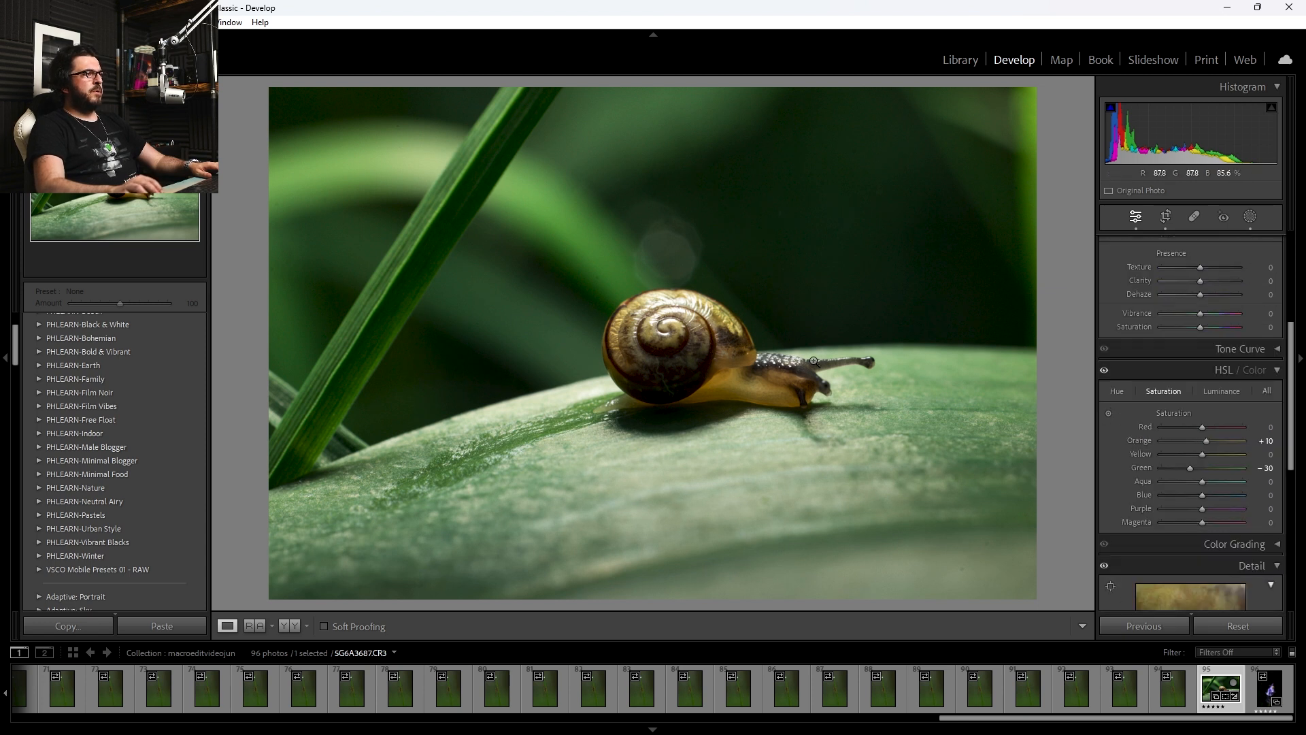
left_click(1116, 391)
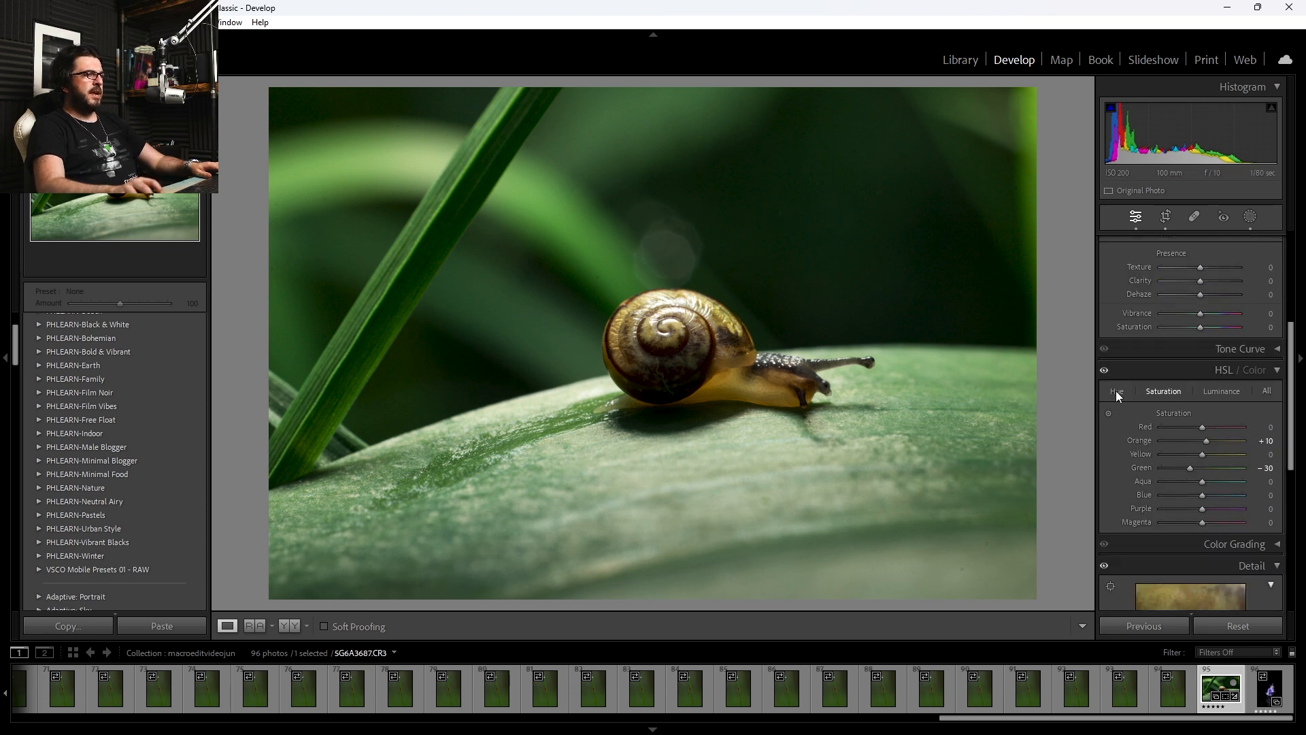
mouse_move(1203, 454)
left_mouse_down()
mouse_move(1184, 457)
mouse_move(1231, 456)
mouse_move(1203, 440)
mouse_move(1240, 451)
mouse_move(1145, 443)
mouse_move(1213, 443)
mouse_move(1157, 448)
mouse_move(1214, 450)
mouse_move(1162, 452)
mouse_move(1217, 462)
left_mouse_up()
left_click(1221, 391)
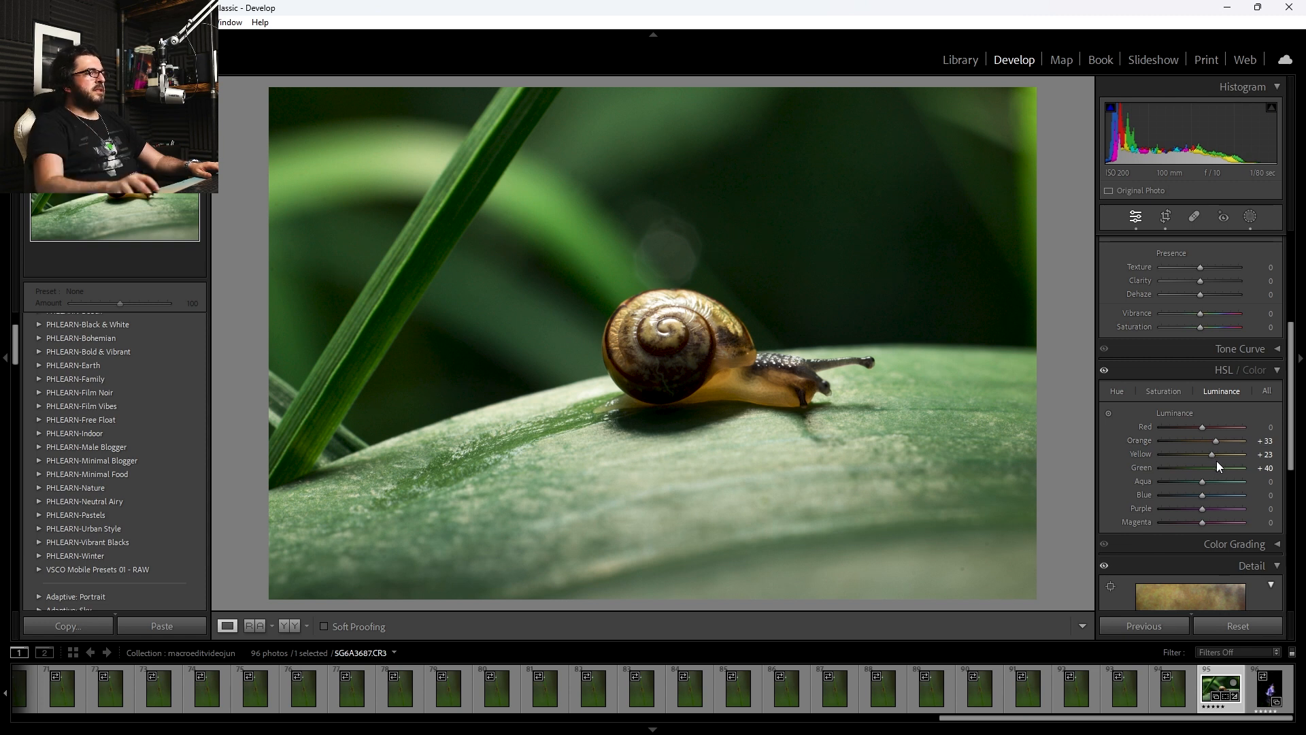
left_click_drag(1217, 470, 1207, 479)
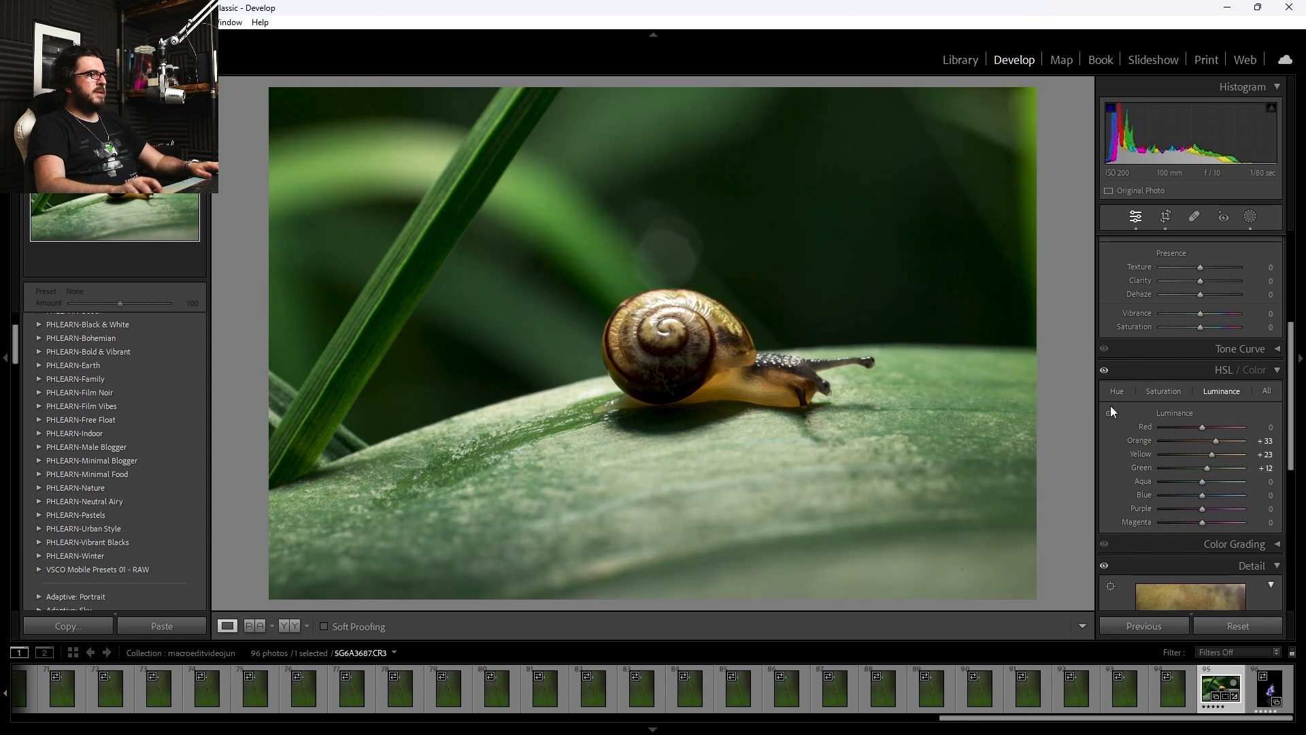
Compare the snail photo with and without its HSL color adjustments, examining the greens of the leaf and background.
left_click(1160, 390)
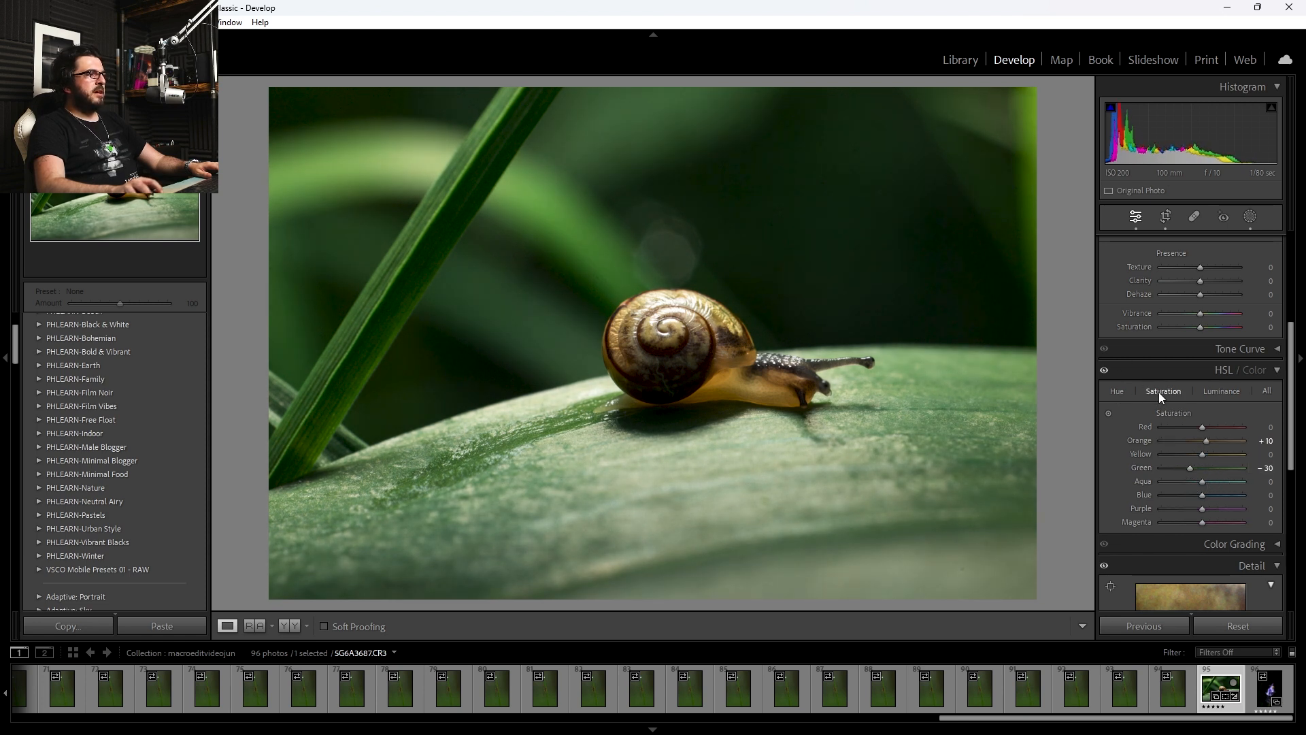
left_click(1105, 372)
left_click(1104, 372)
left_click(1104, 373)
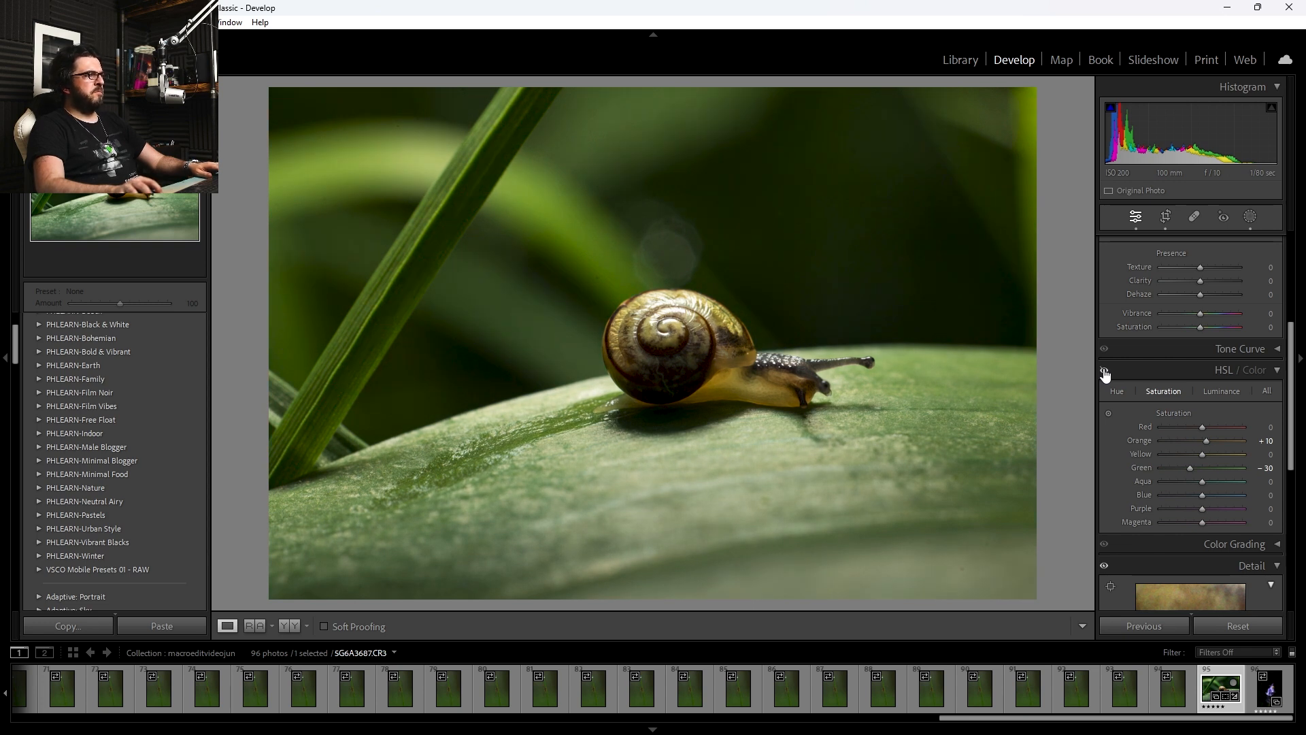
left_click(1104, 372)
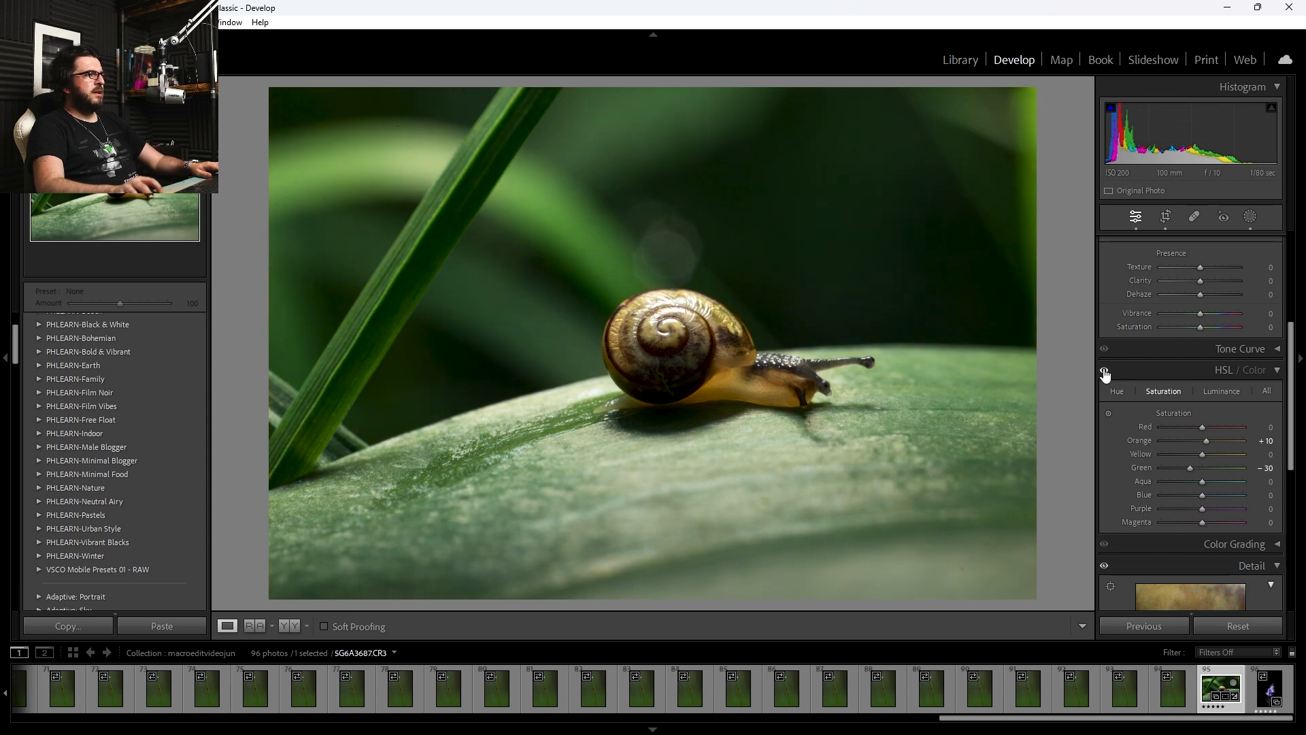
left_click(1104, 372)
left_click(1105, 372)
left_click(1104, 372)
left_click(1104, 372)
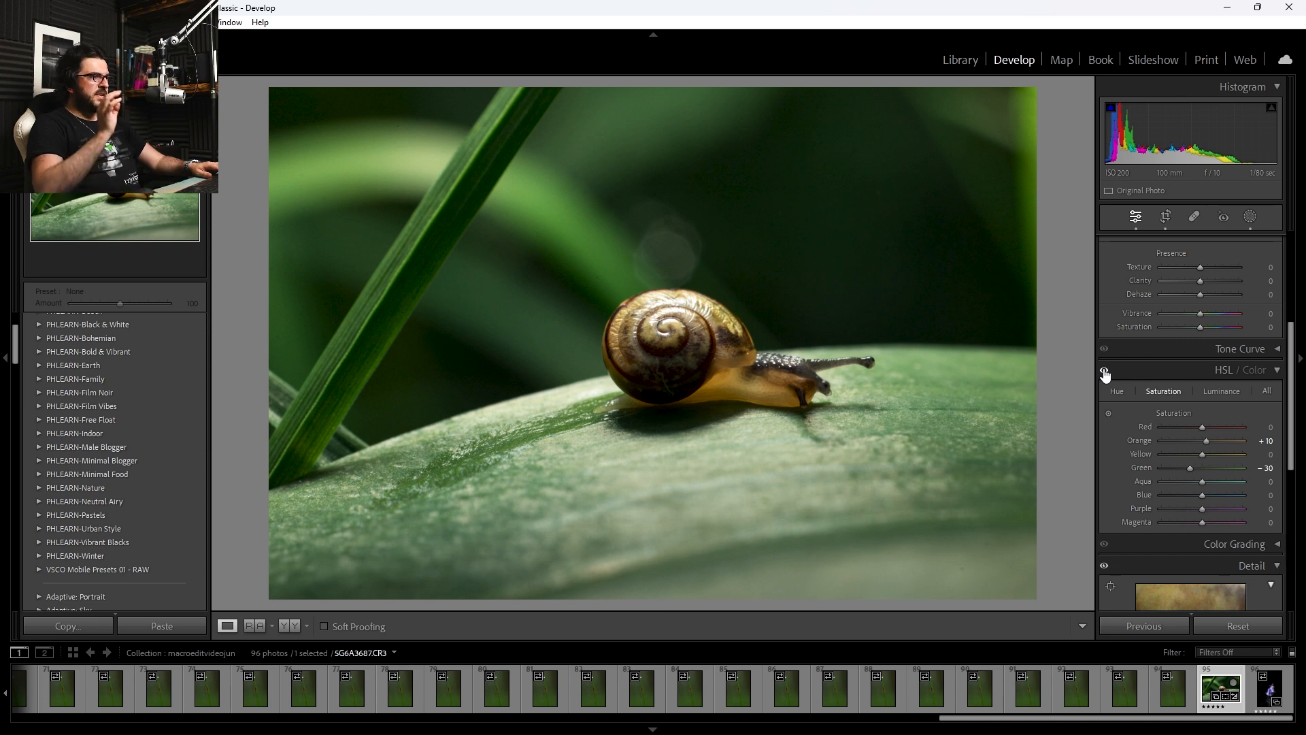
left_click(1104, 372)
left_click(1105, 372)
left_click(1105, 373)
left_click(1104, 373)
left_click(1104, 373)
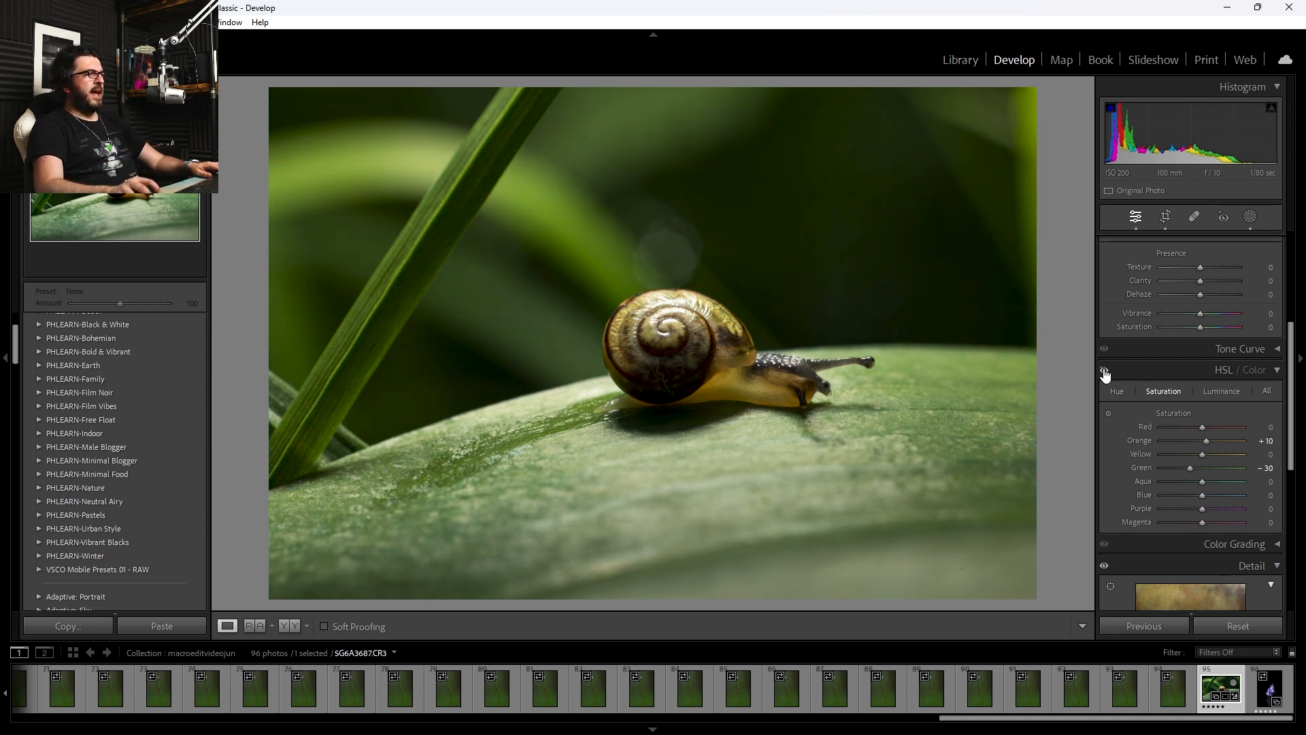
left_click(1104, 372)
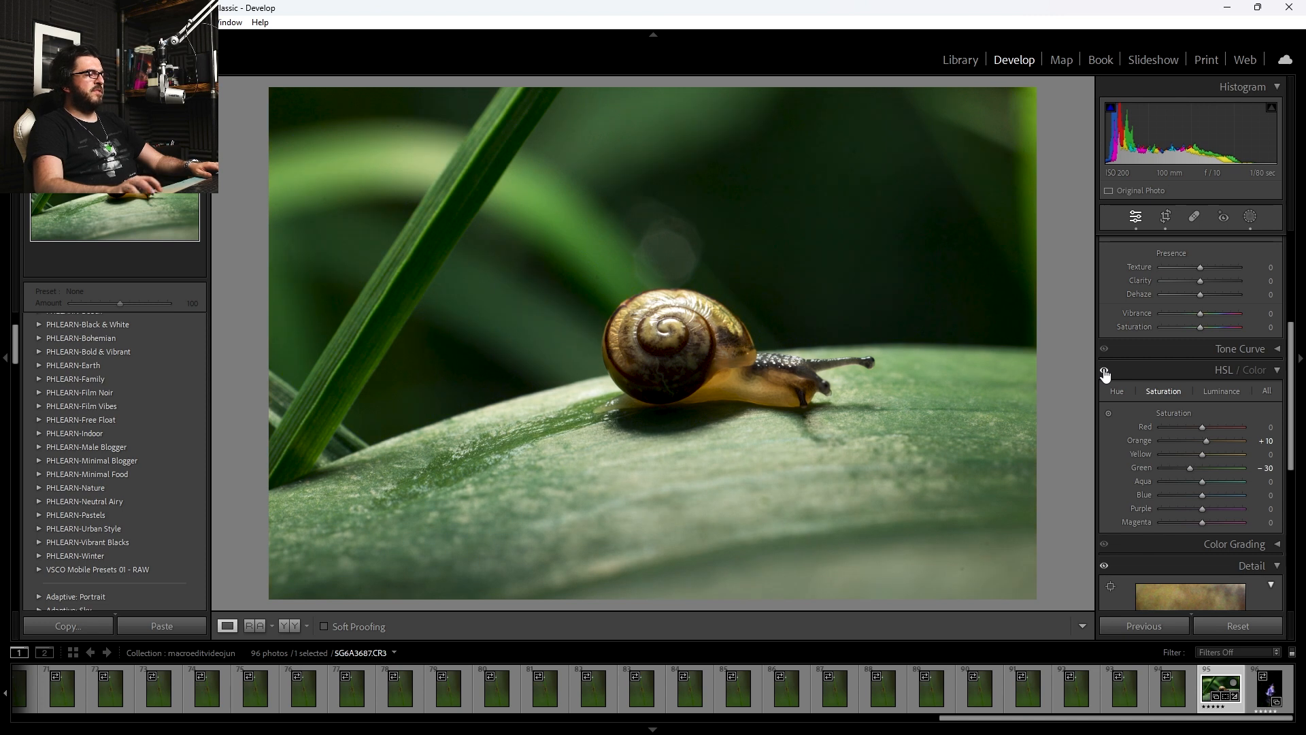
left_click(1104, 372)
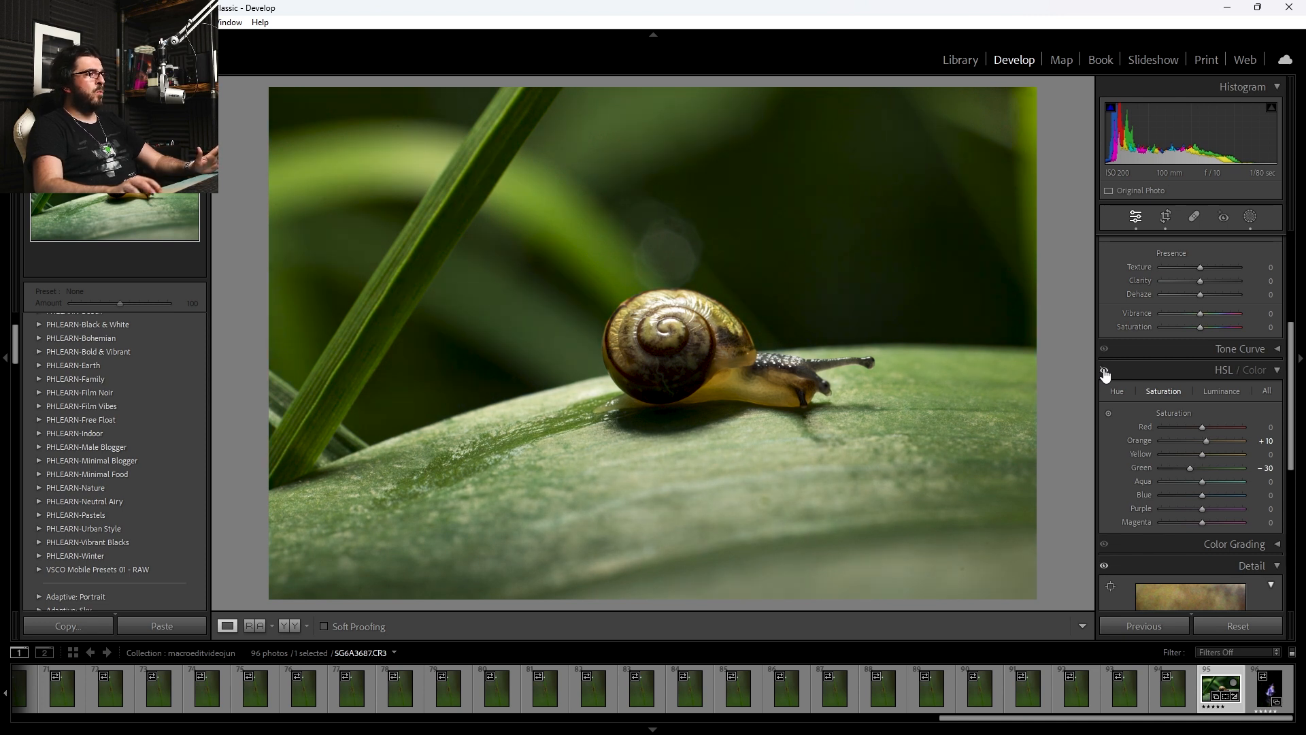
left_click(1104, 372)
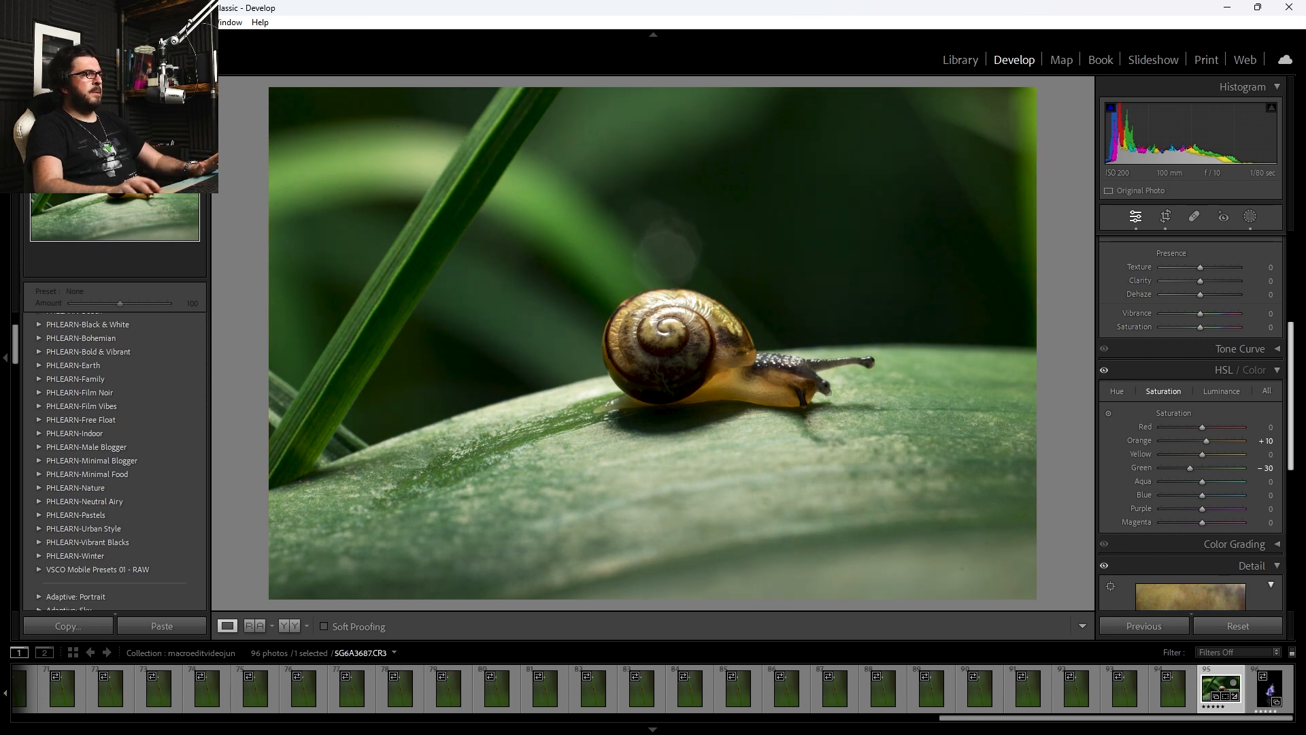
left_click(1249, 217)
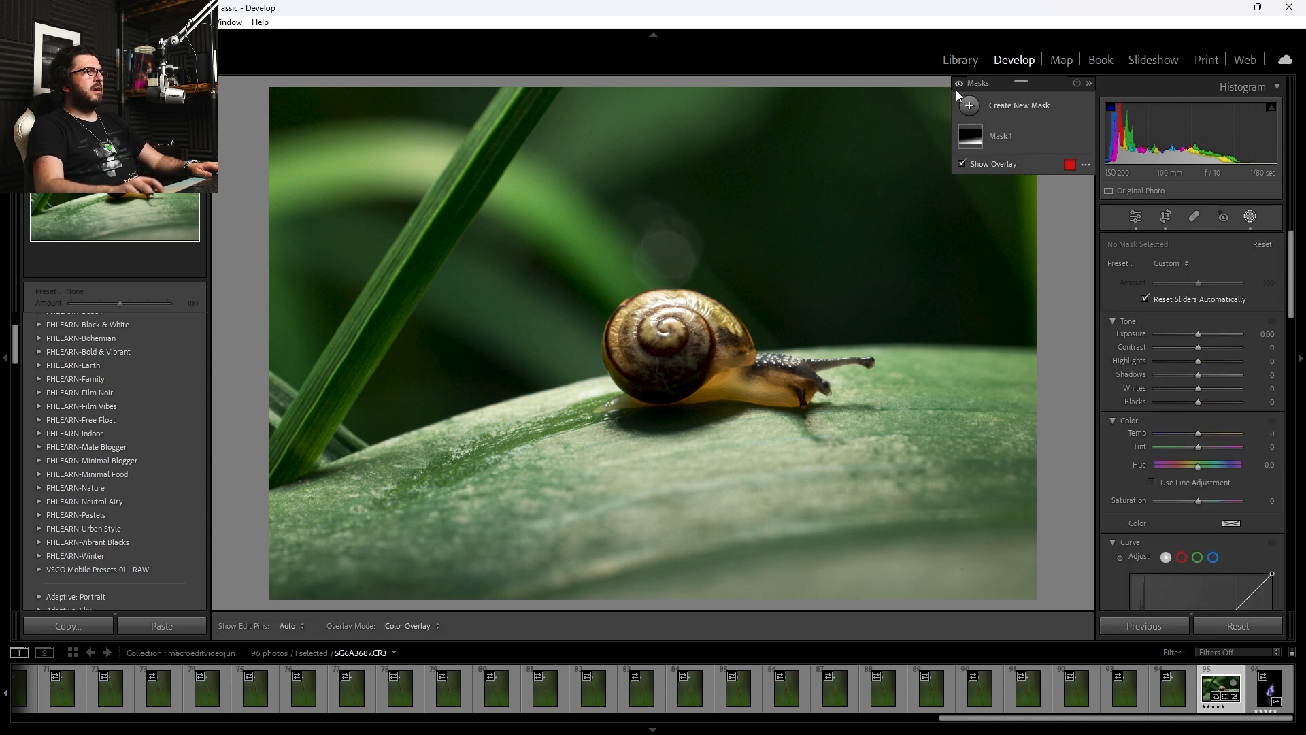
left_click(1014, 106)
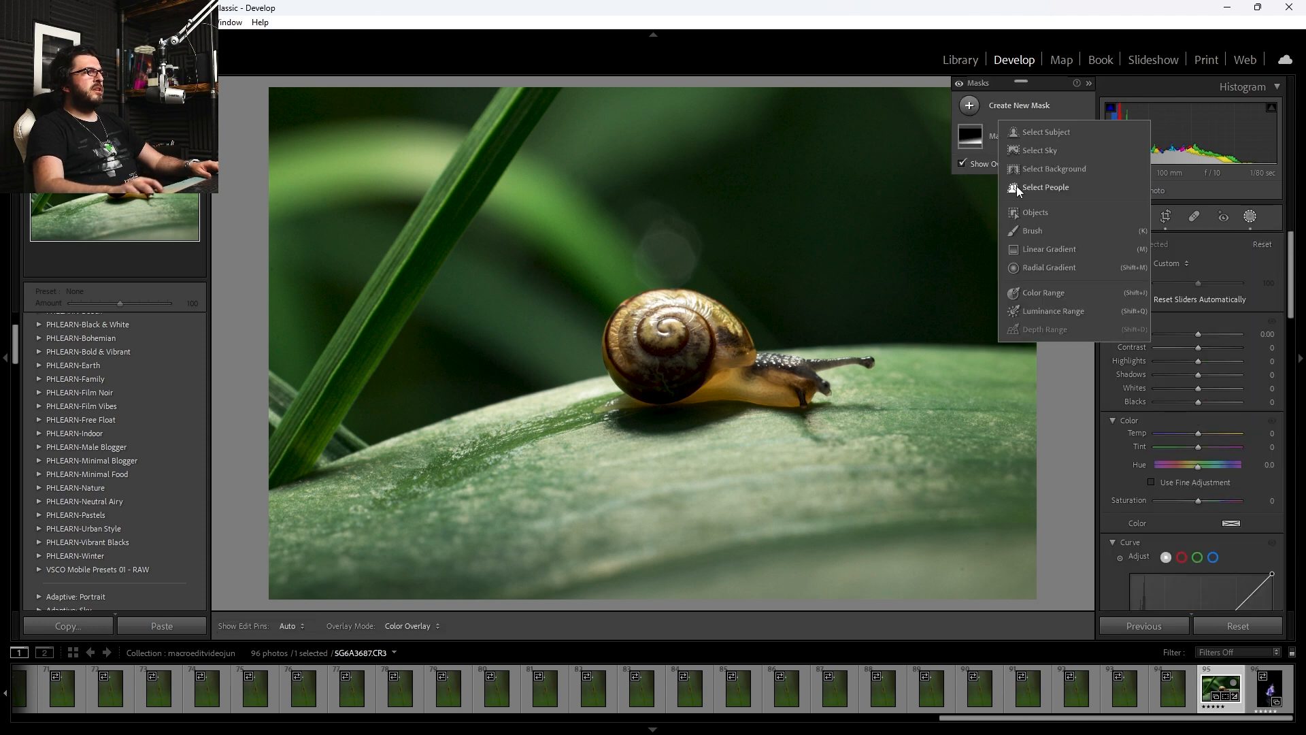
left_click(1064, 211)
mouse_move(650, 340)
left_mouse_down()
mouse_move(648, 373)
mouse_move(697, 357)
mouse_move(682, 319)
mouse_move(768, 384)
mouse_move(895, 370)
left_mouse_up()
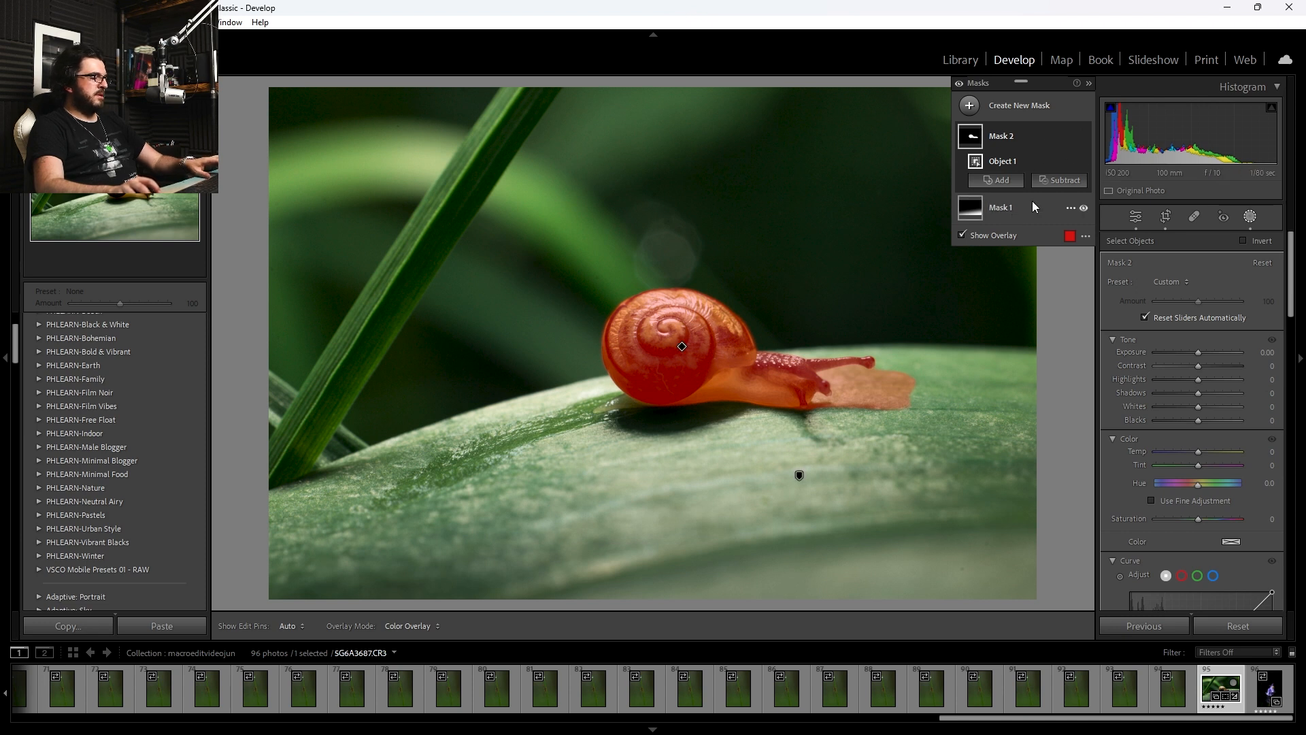
key("ctrl+z")
Add an object mask by brushing over the snail's shell and body up to the head, stopping short of the long eye stalk.
left_click(971, 109)
left_click(1051, 210)
mouse_move(663, 326)
left_mouse_down()
mouse_move(745, 374)
mouse_move(813, 388)
left_mouse_up()
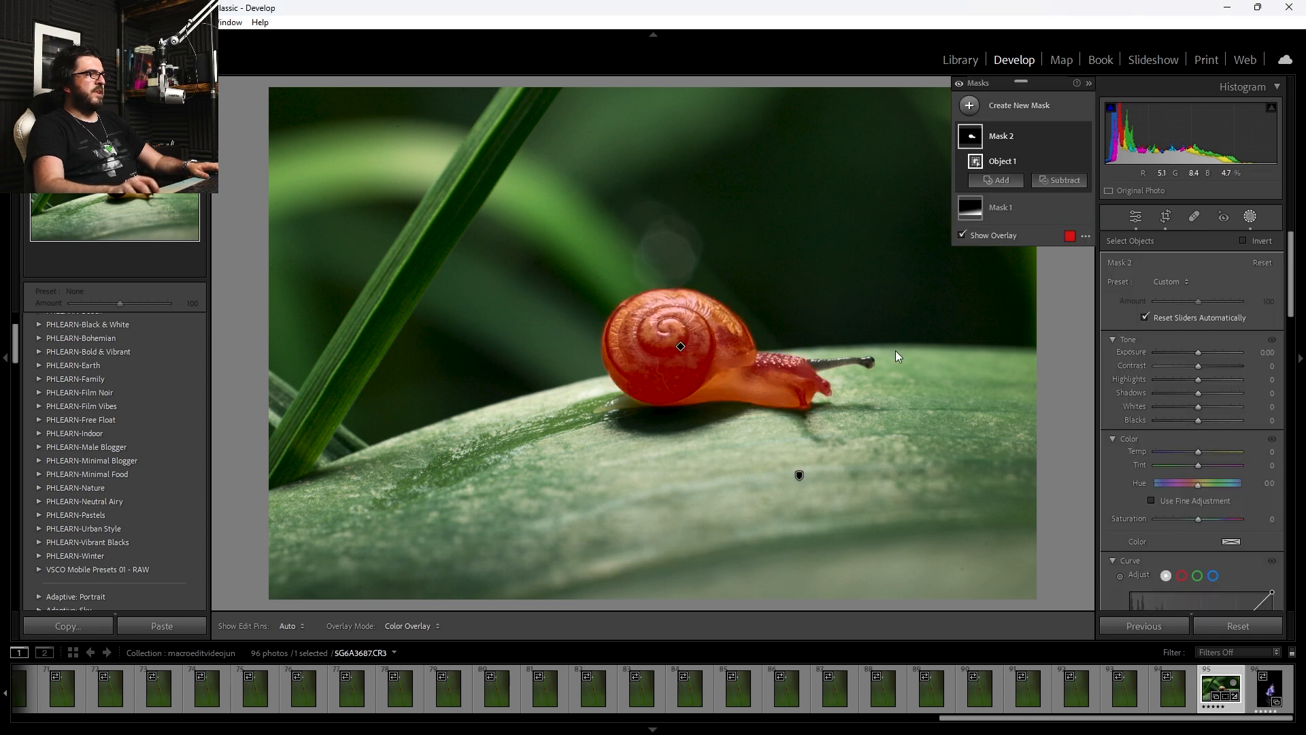
Adjust the snail mask with highlights -35, shadows 23, whites 15, texture 15, clarity 8 and sharpness 15.
left_click_drag(1202, 406, 1178, 381)
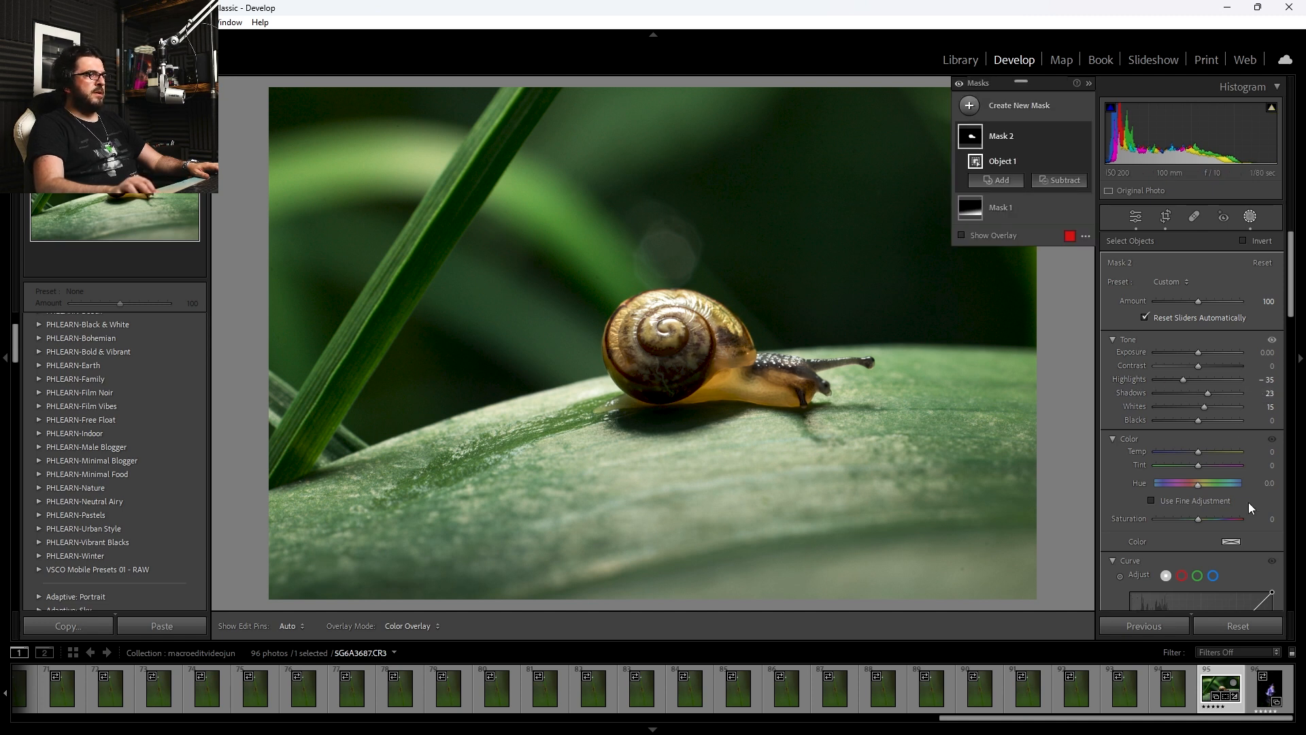
scroll(1248, 502, "down", 5)
scroll(1248, 504, "down", 3)
scroll(1235, 395, "up", 3)
left_click_drag(1199, 405, 1205, 463)
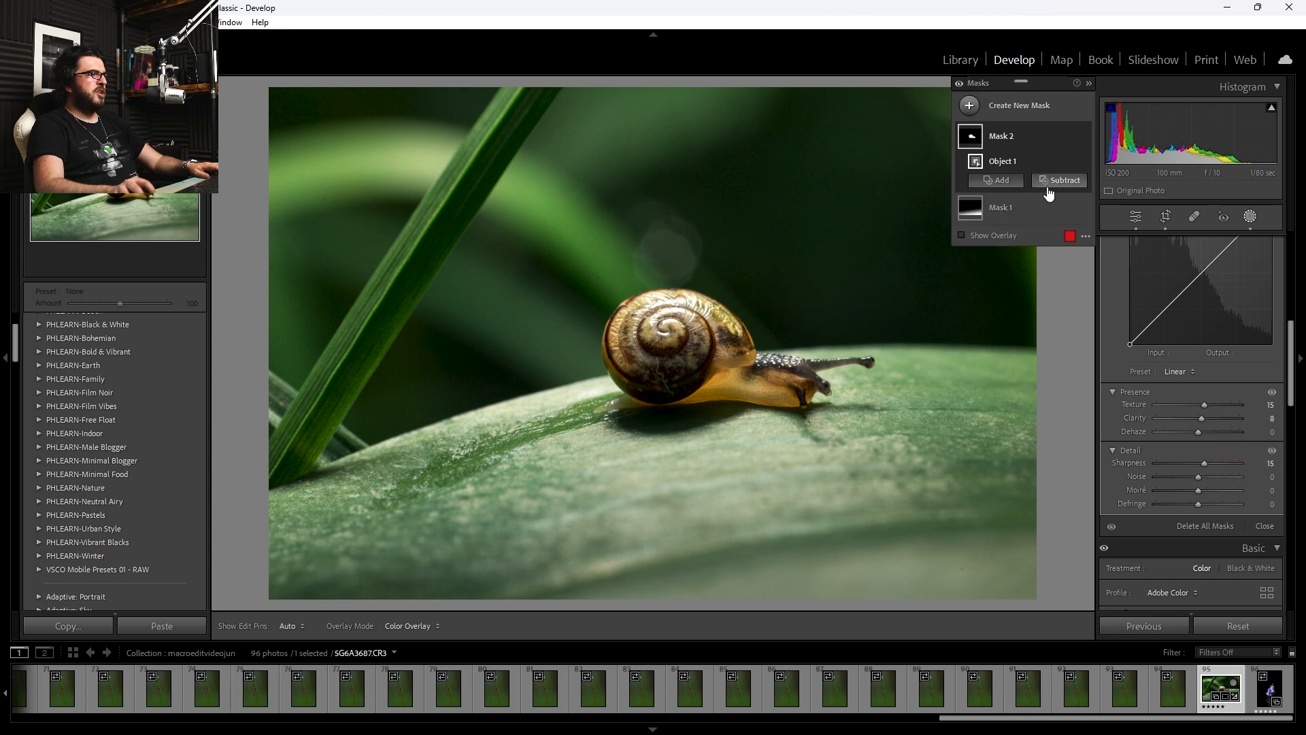
Compare the photo with and without the snail mask's adjustments, examining the detail in the shell and body.
left_click(1086, 139)
left_click(1086, 138)
left_click(1086, 138)
left_click(1086, 138)
left_click(1086, 138)
left_click(1086, 138)
left_click(1086, 138)
left_click(1086, 138)
left_click(1086, 138)
left_click(1086, 138)
left_click(1086, 138)
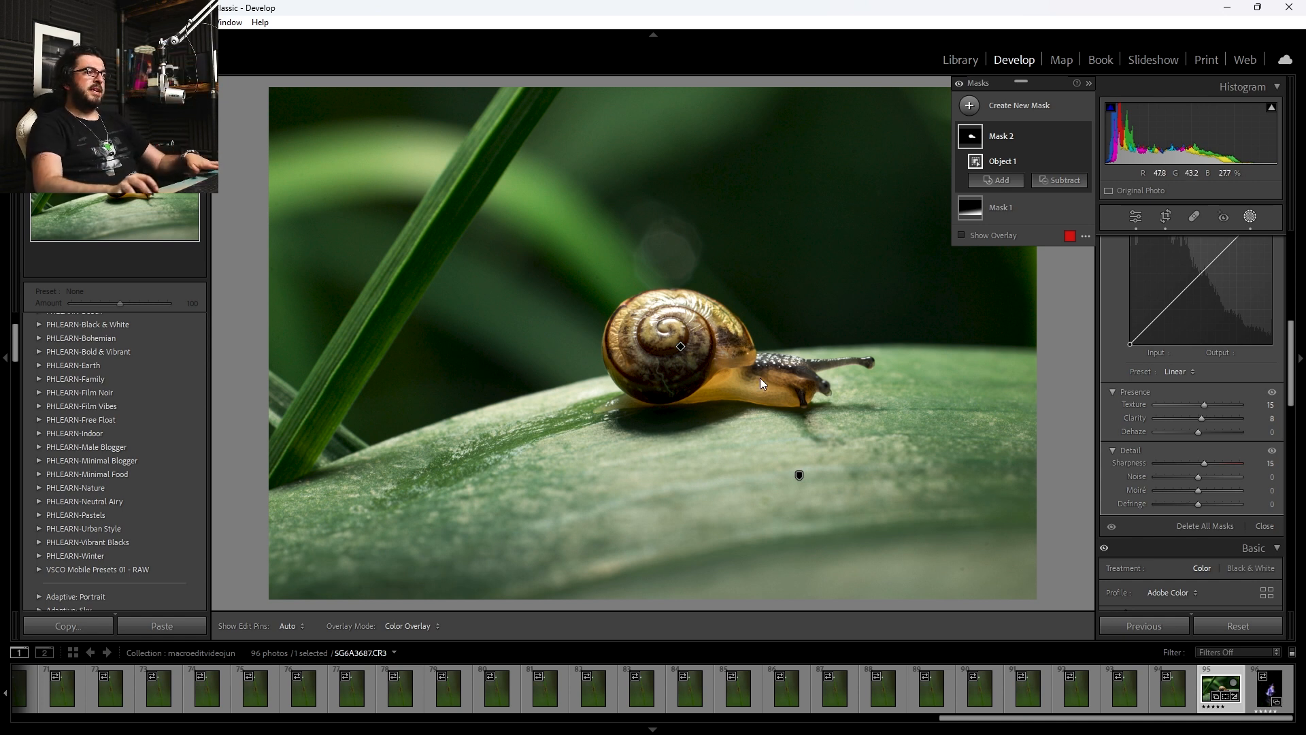
Set the snail mask's shadows to 19, then compare the edited photo with its unedited version.
scroll(1178, 404, "up", 5)
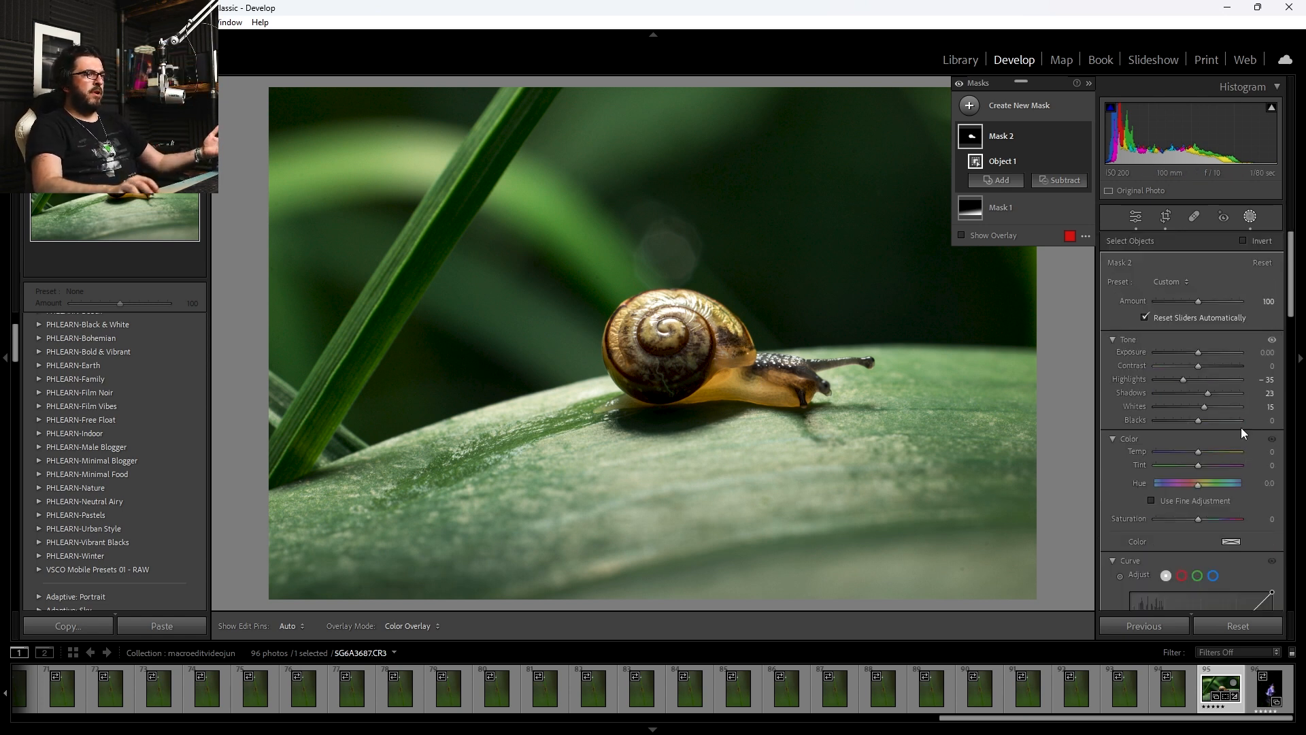
mouse_move(1210, 394)
left_mouse_down()
mouse_move(1283, 406)
mouse_move(1210, 400)
left_mouse_up()
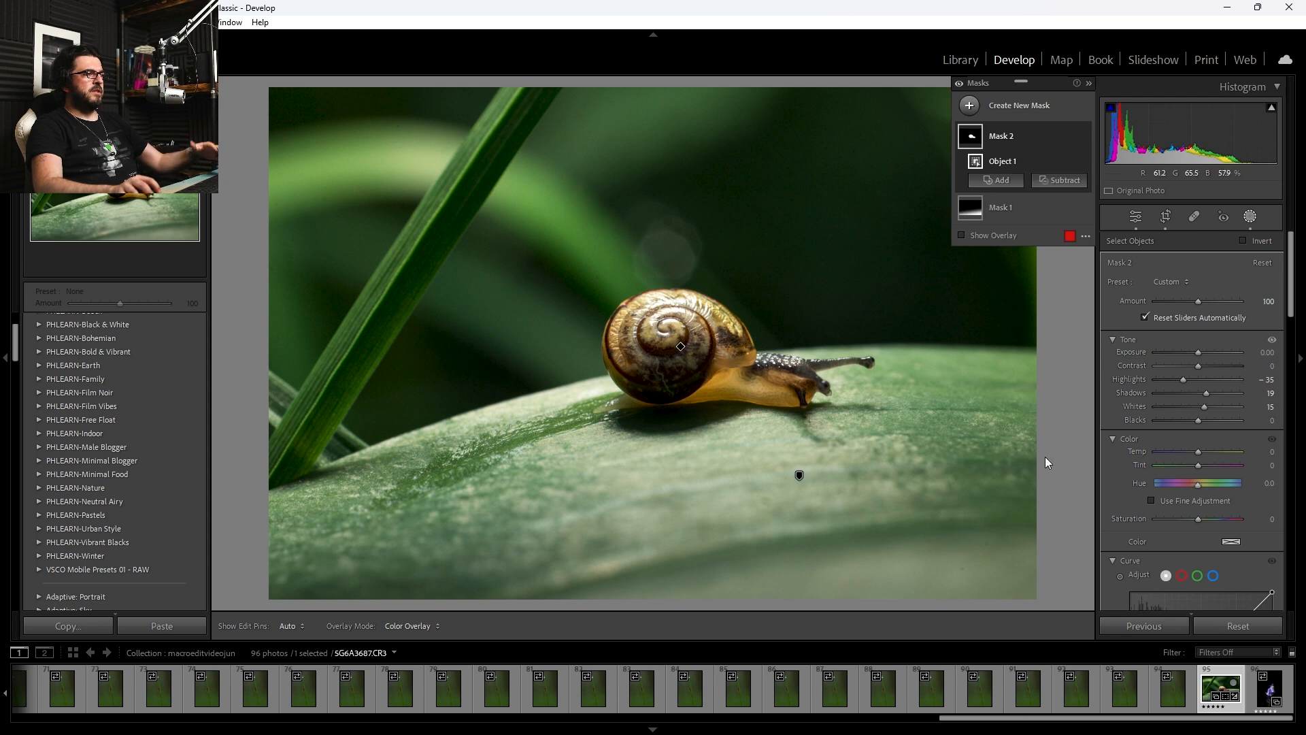
left_click(1248, 218)
key("backslash")
key("backslash")
key("backslash")
key("backslash")
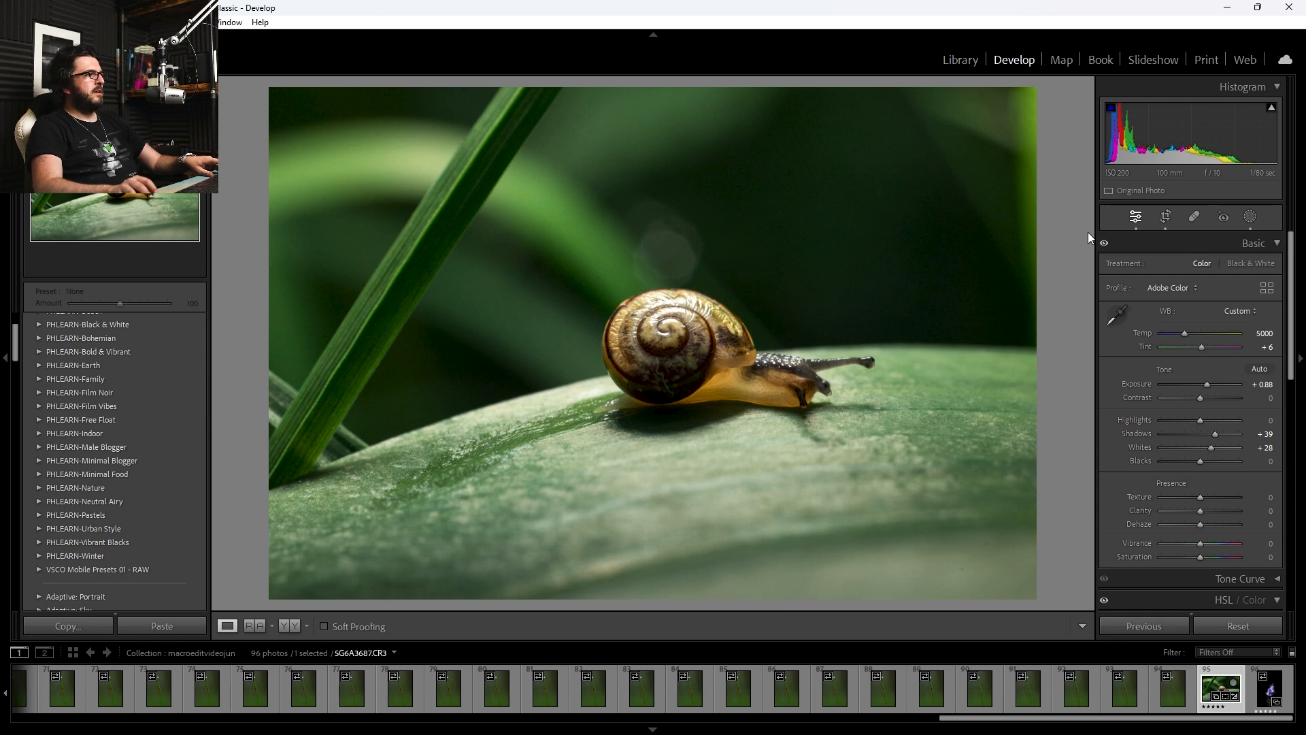
Remove the pale crack line running down the dark lower part of the shell with the Remove brush at size 17.
left_click(665, 381)
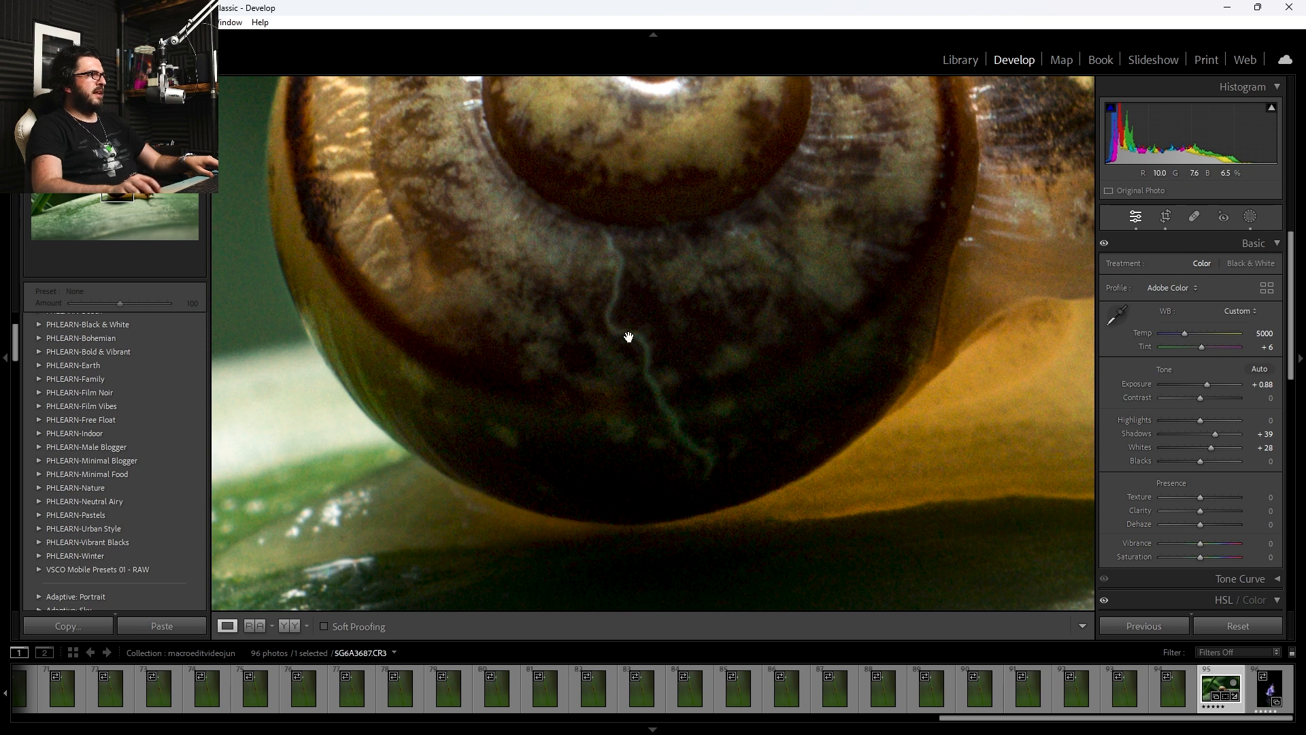
left_click(693, 320)
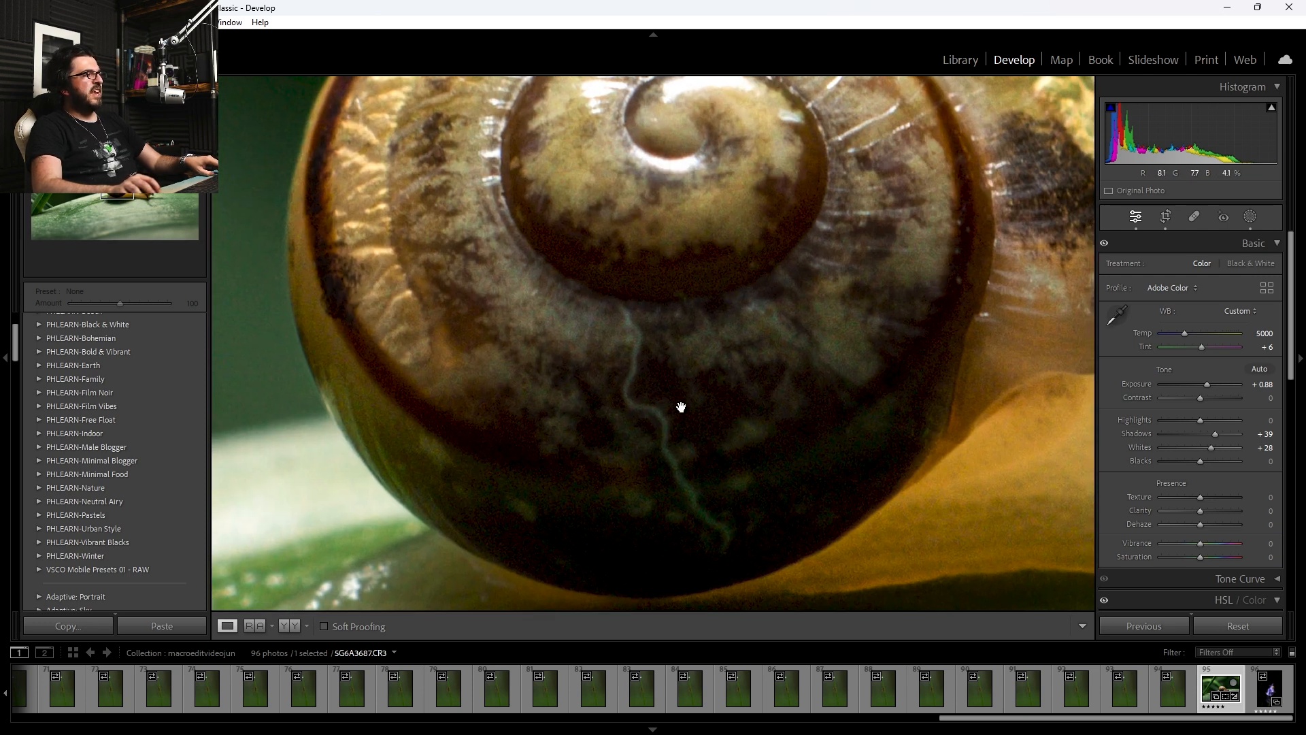
left_click(666, 373)
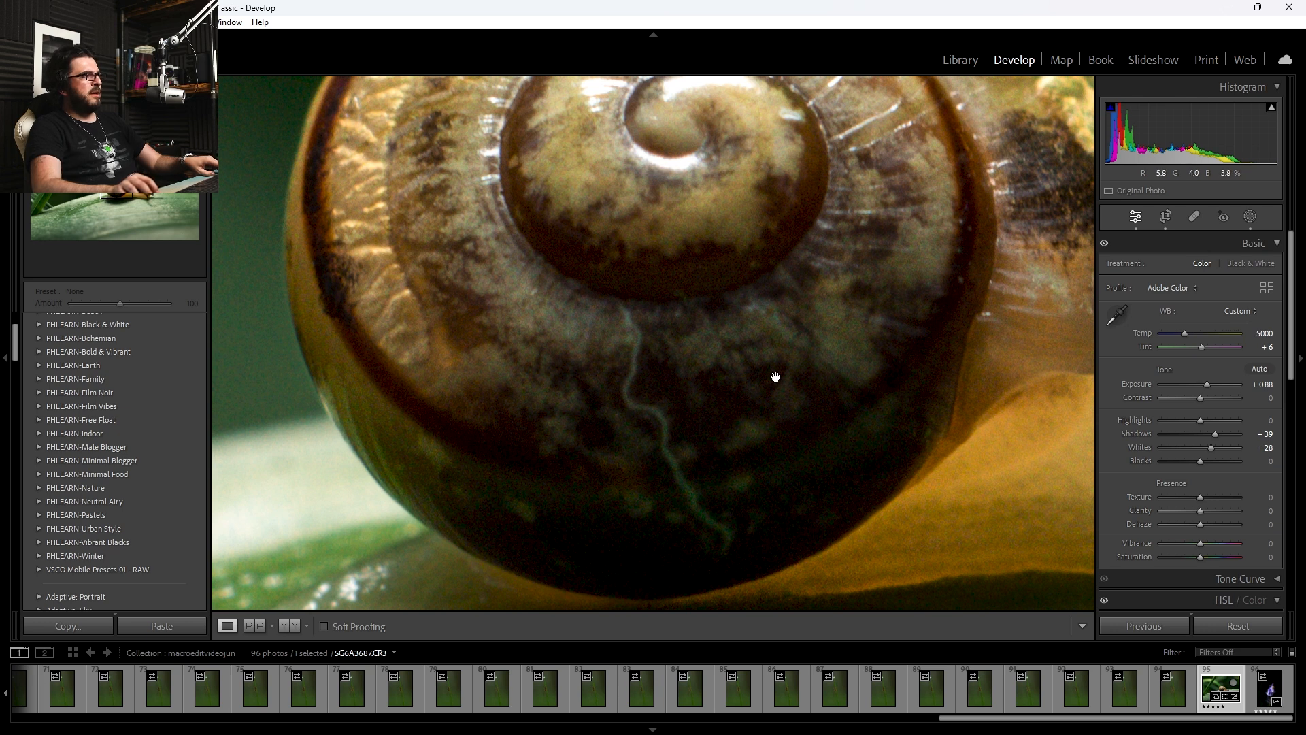
left_click_drag(776, 373, 787, 341)
left_click(1194, 216)
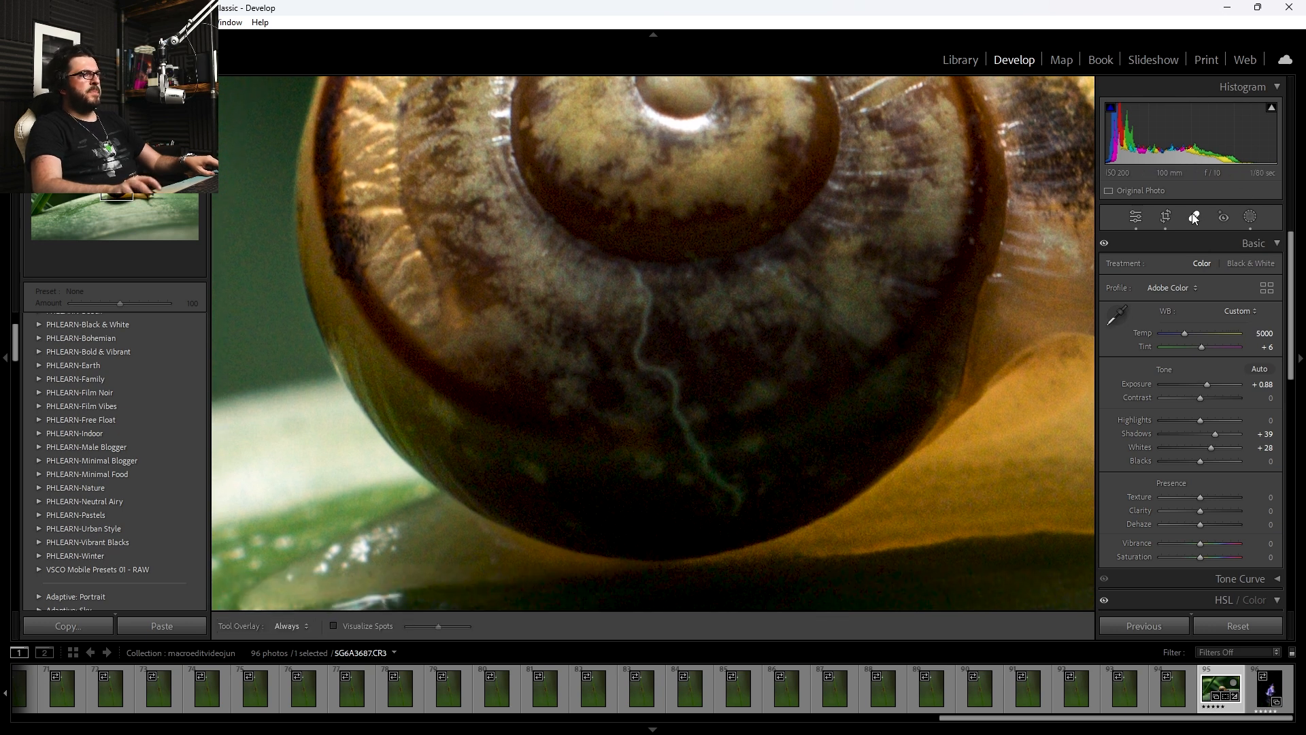
scroll(748, 350, "down", 10)
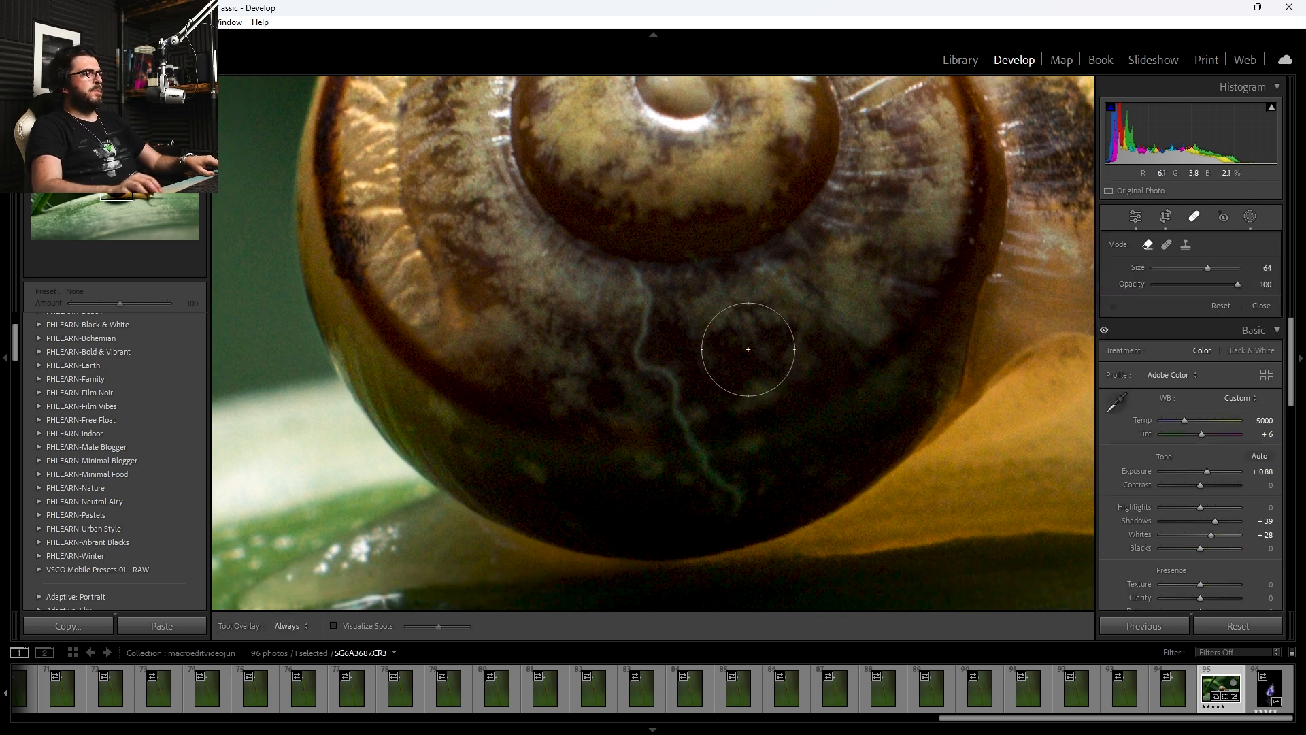
scroll(749, 351, "down", 3)
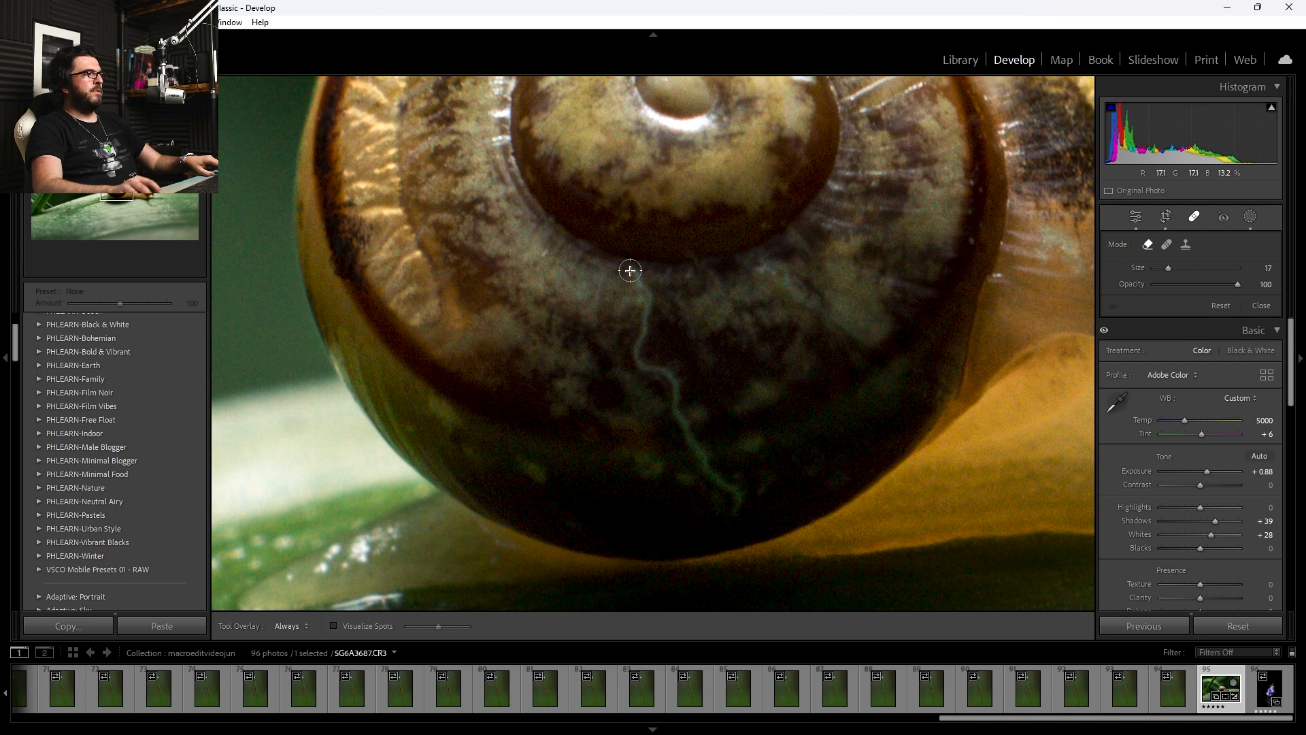
mouse_move(645, 292)
left_mouse_down()
mouse_move(639, 364)
mouse_move(670, 379)
mouse_move(691, 442)
mouse_move(748, 509)
left_mouse_up()
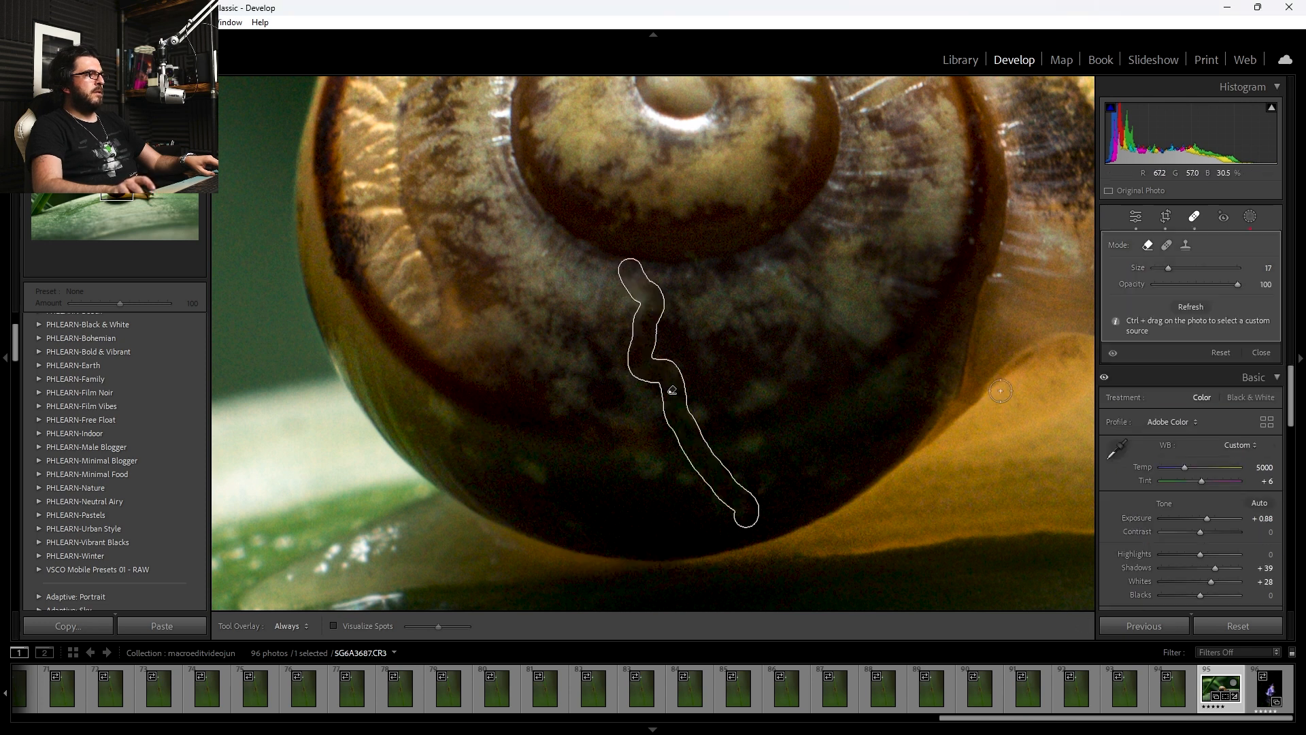
left_click(1194, 218)
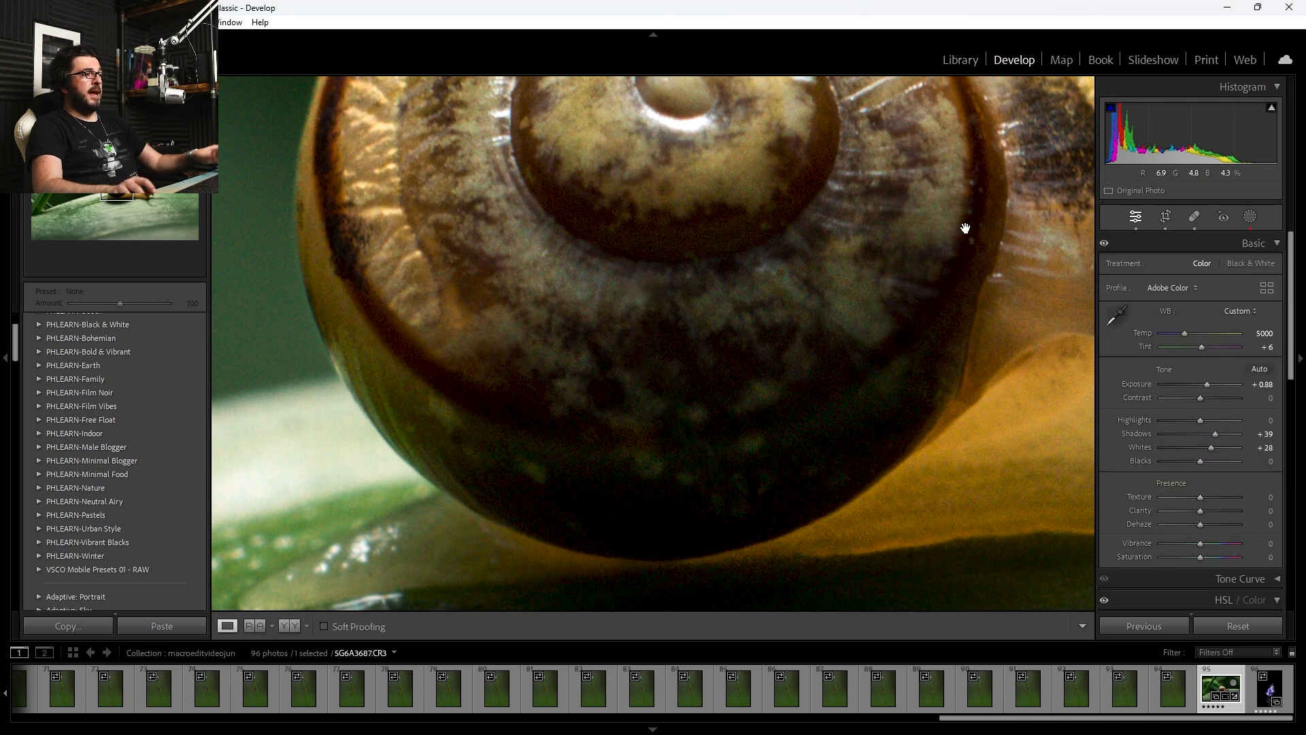
Tint the snail photo's shadows blue in color grading with hue 225 and saturation 13, comparing it with and without the grading.
left_click(800, 281)
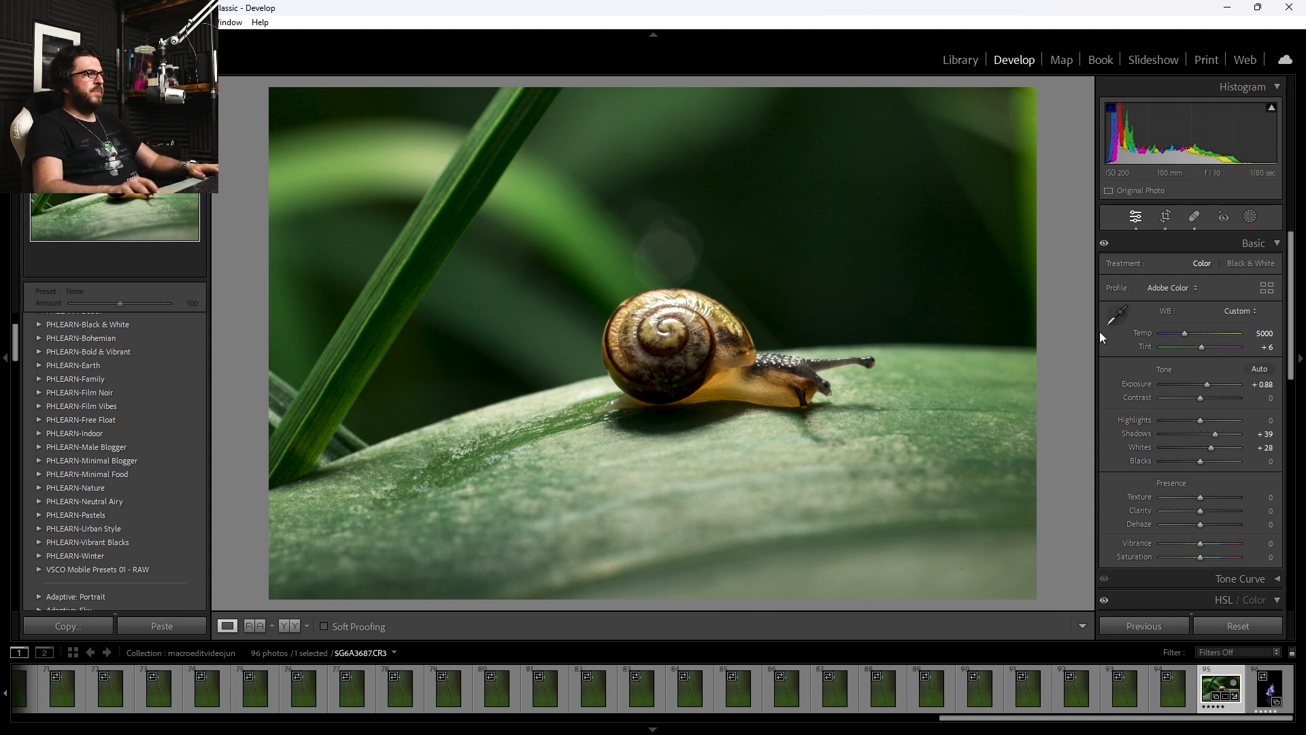
scroll(1140, 477, "down", 5)
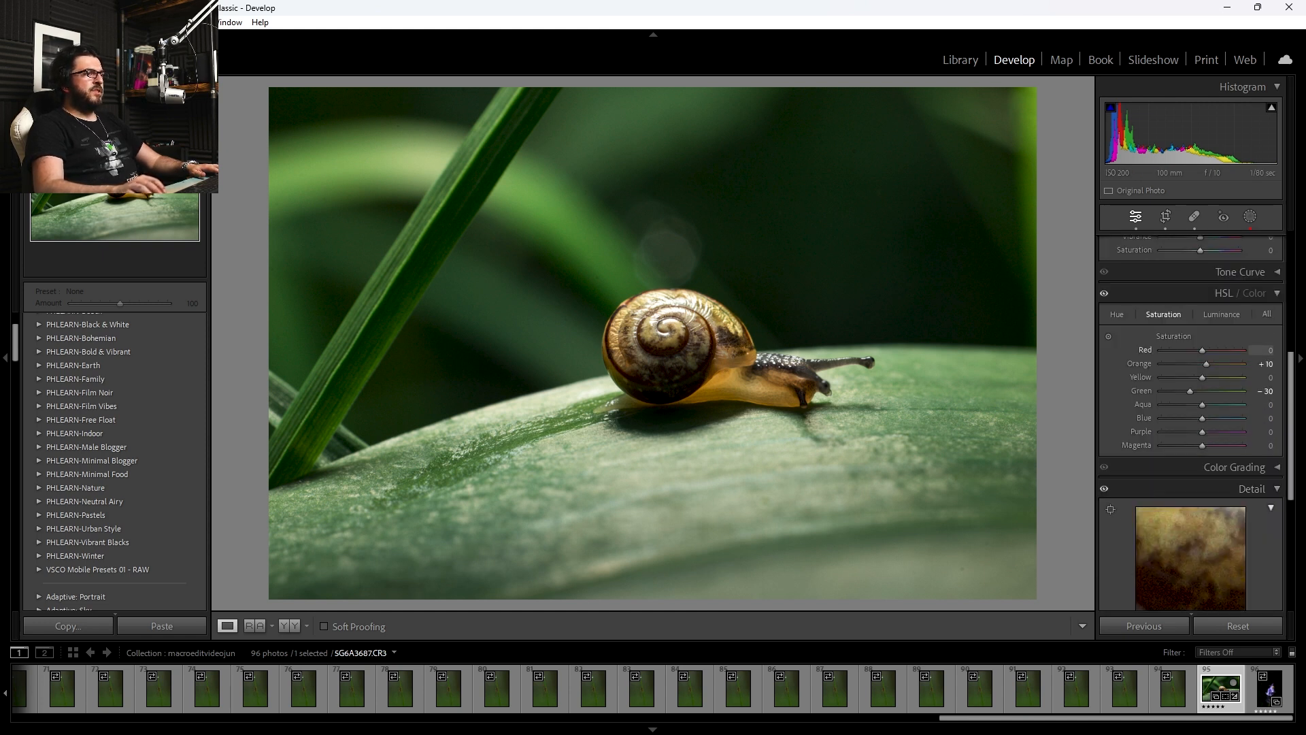
left_click(1252, 464)
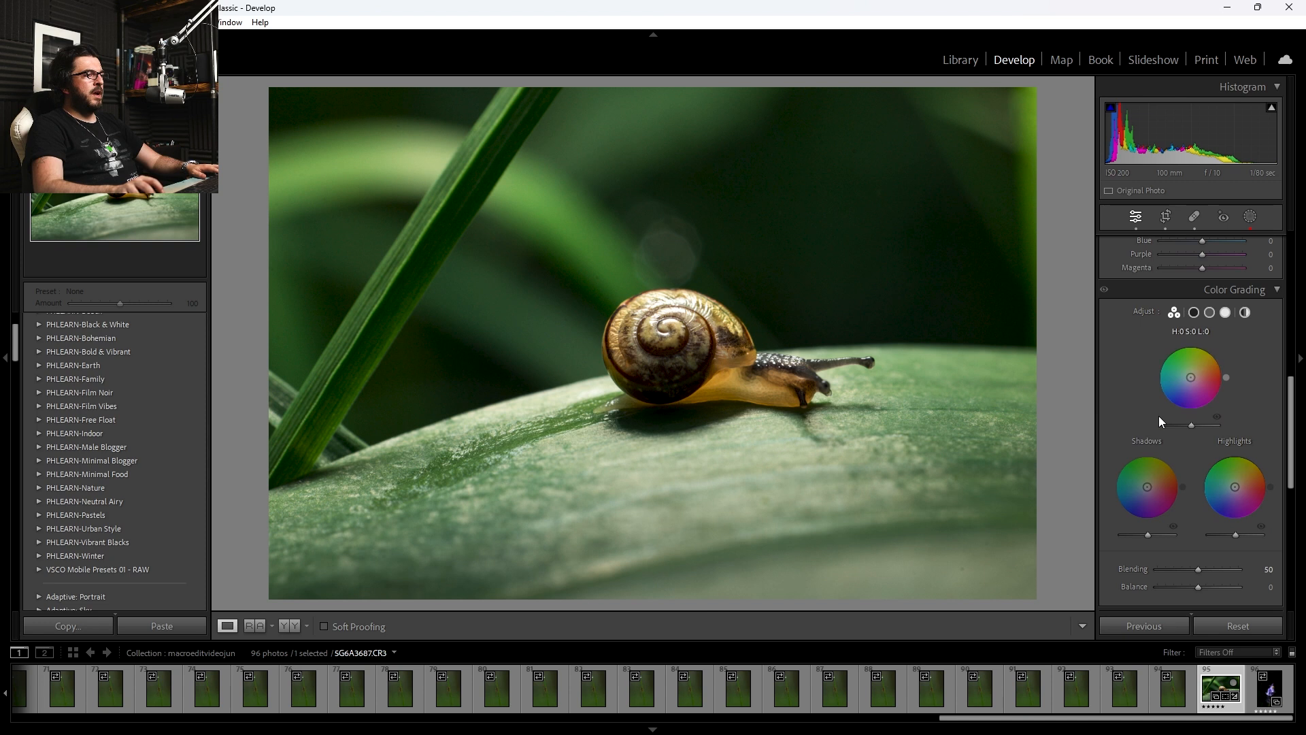
left_click(1193, 313)
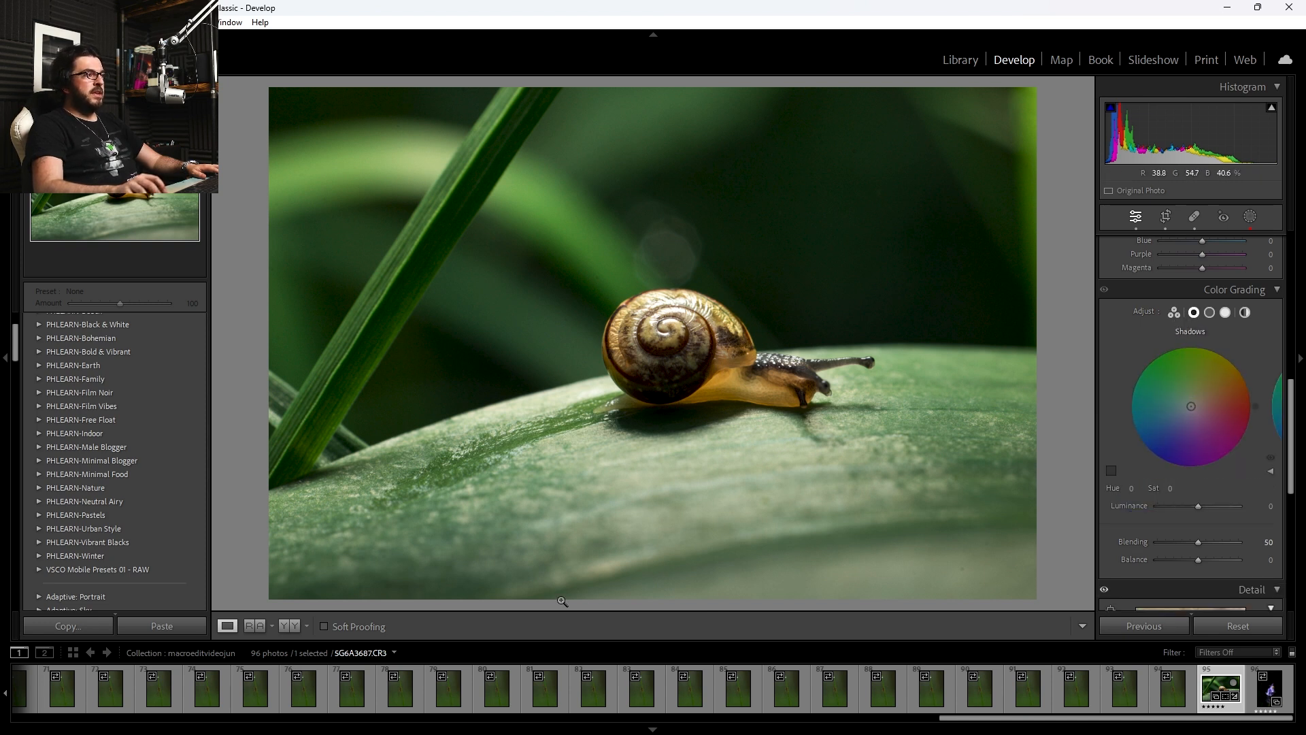
left_click_drag(1202, 418, 1187, 408)
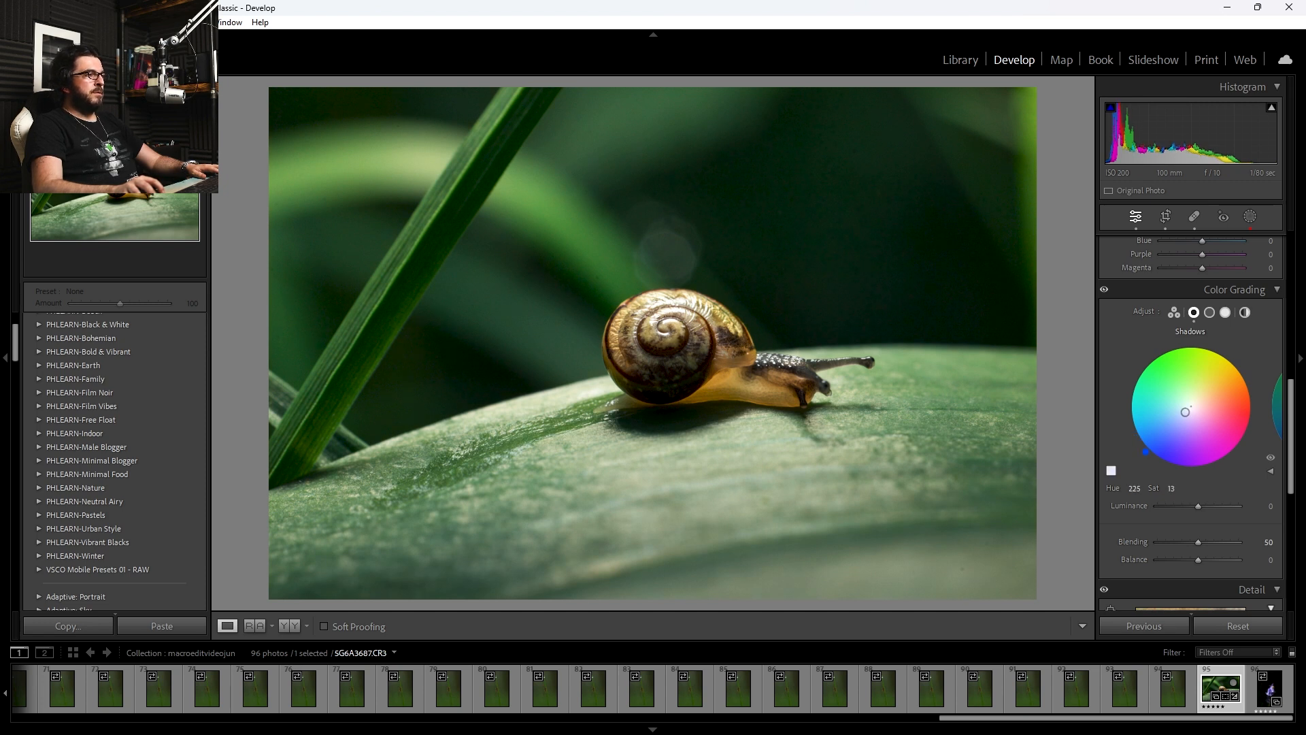
left_click(1104, 290)
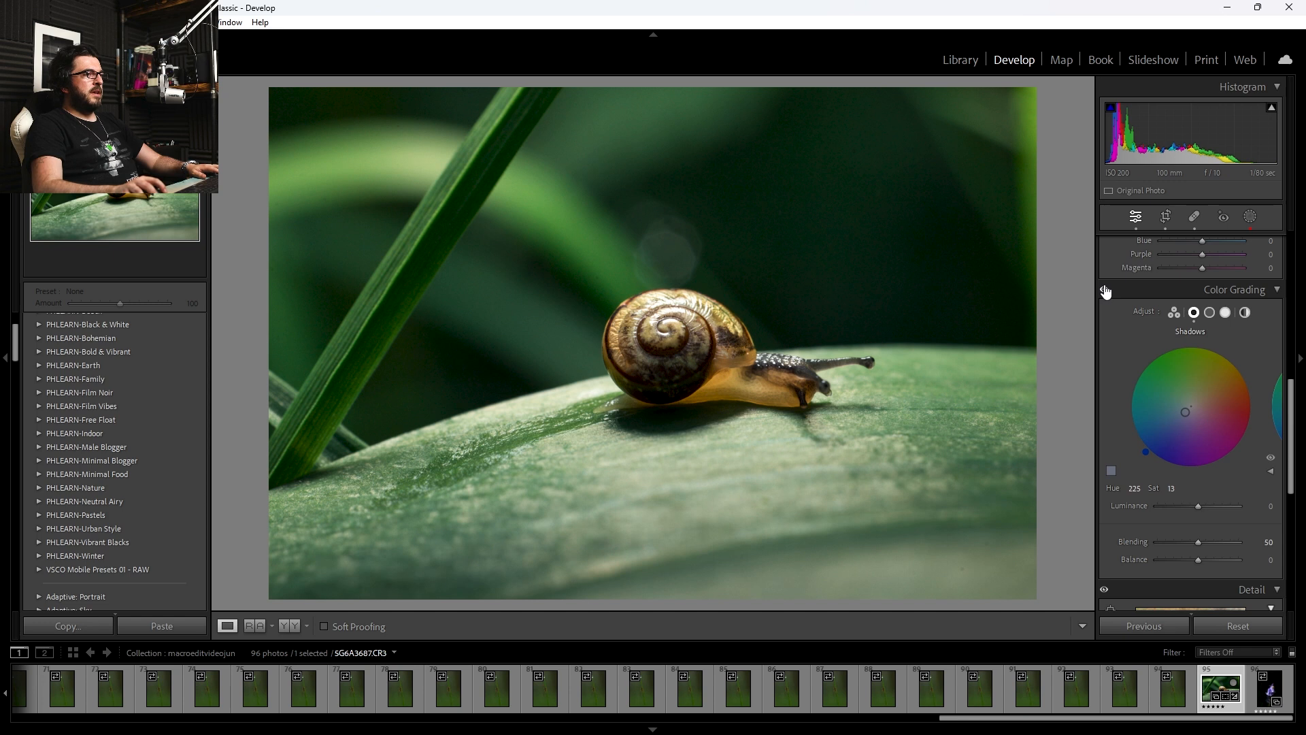
left_click(1104, 290)
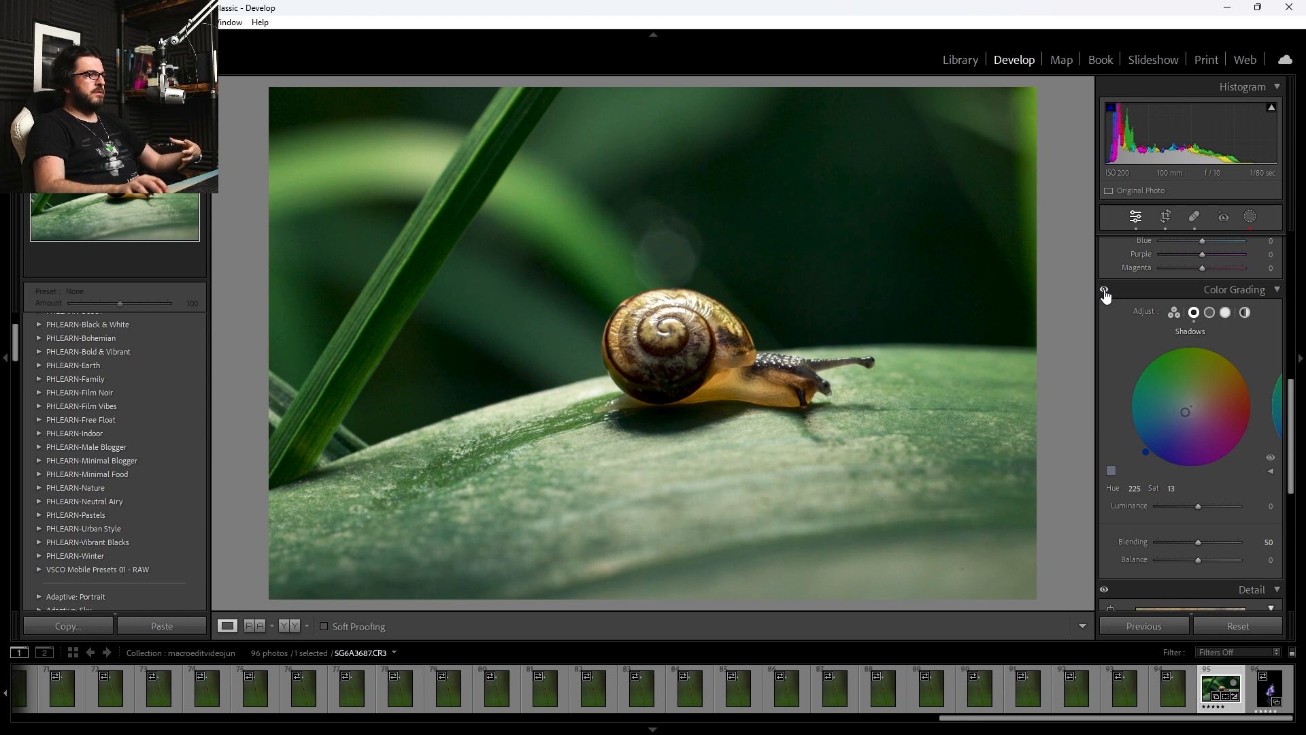
Grade the highlights a warm orange with hue 39 and saturation 18, comparing the photo with and without the color grading.
left_click(1223, 312)
left_click_drag(1190, 415, 1198, 400)
left_click_drag(1134, 488, 1189, 513)
left_click(1272, 473)
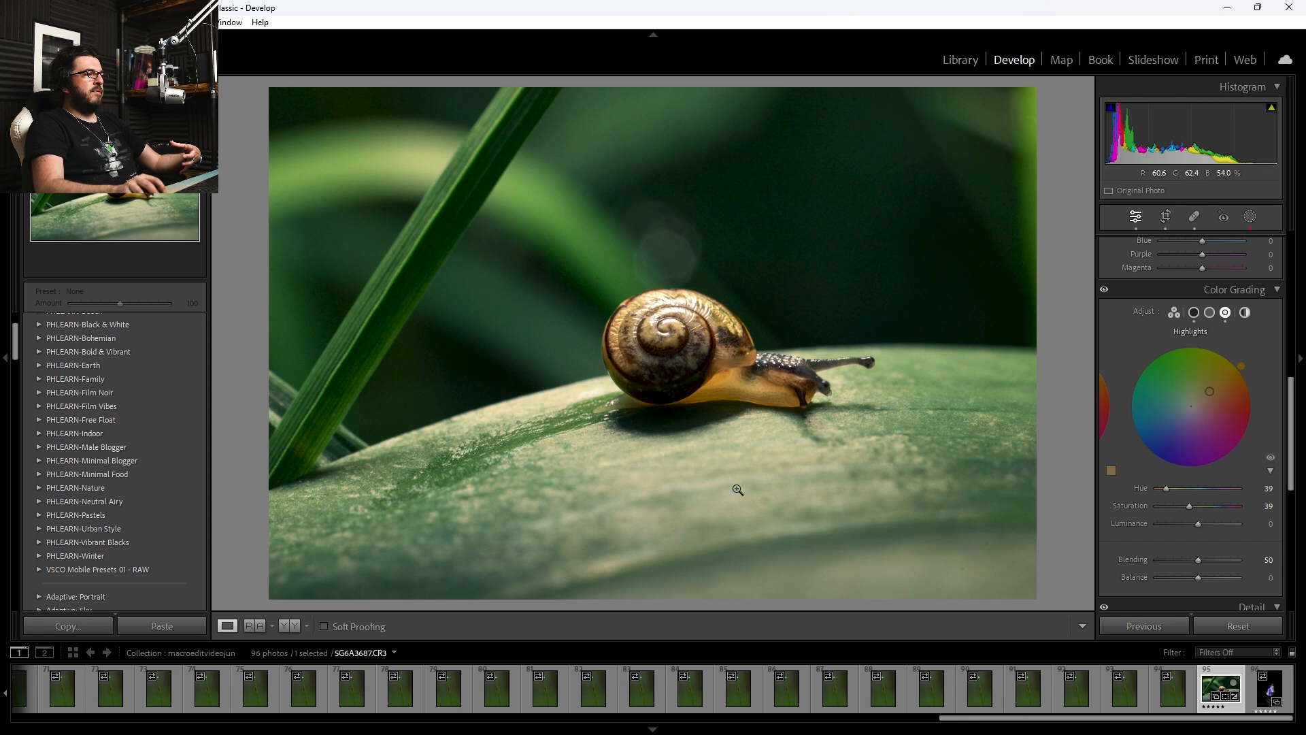
left_click_drag(1182, 506, 1170, 508)
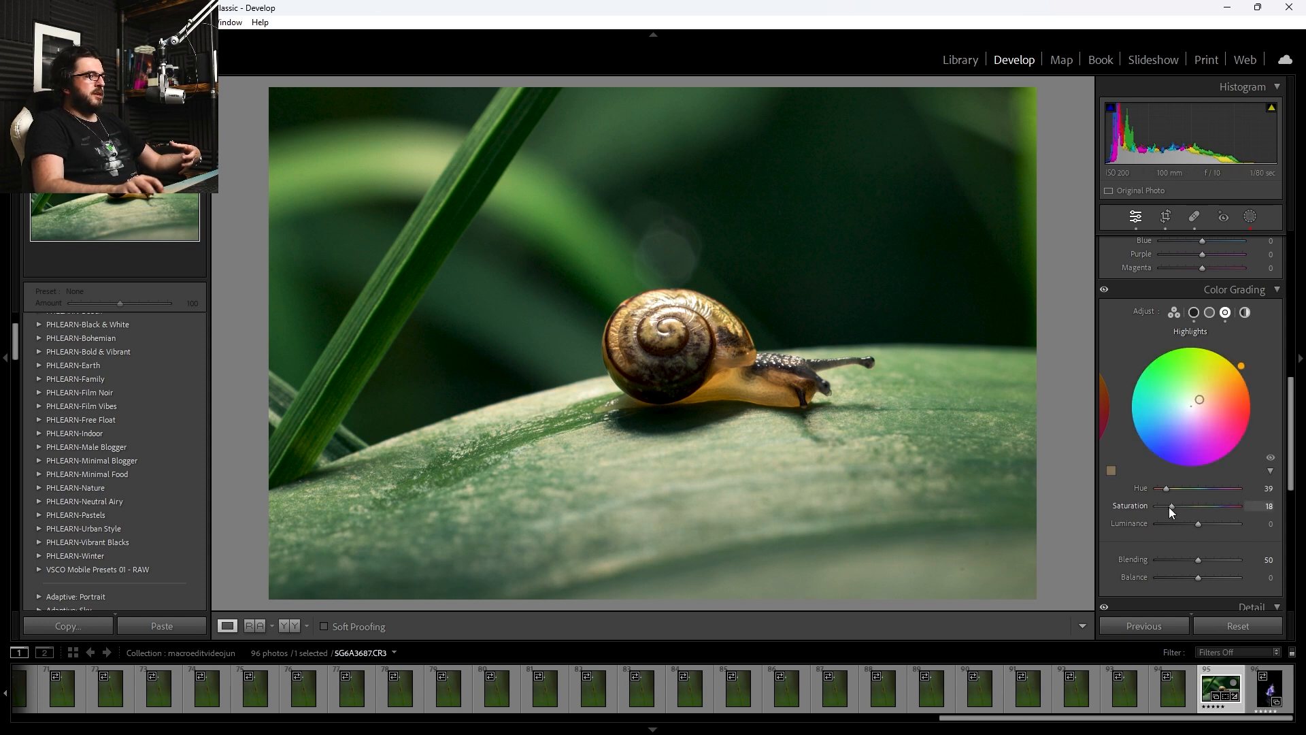
left_click(1104, 292)
left_click(1103, 291)
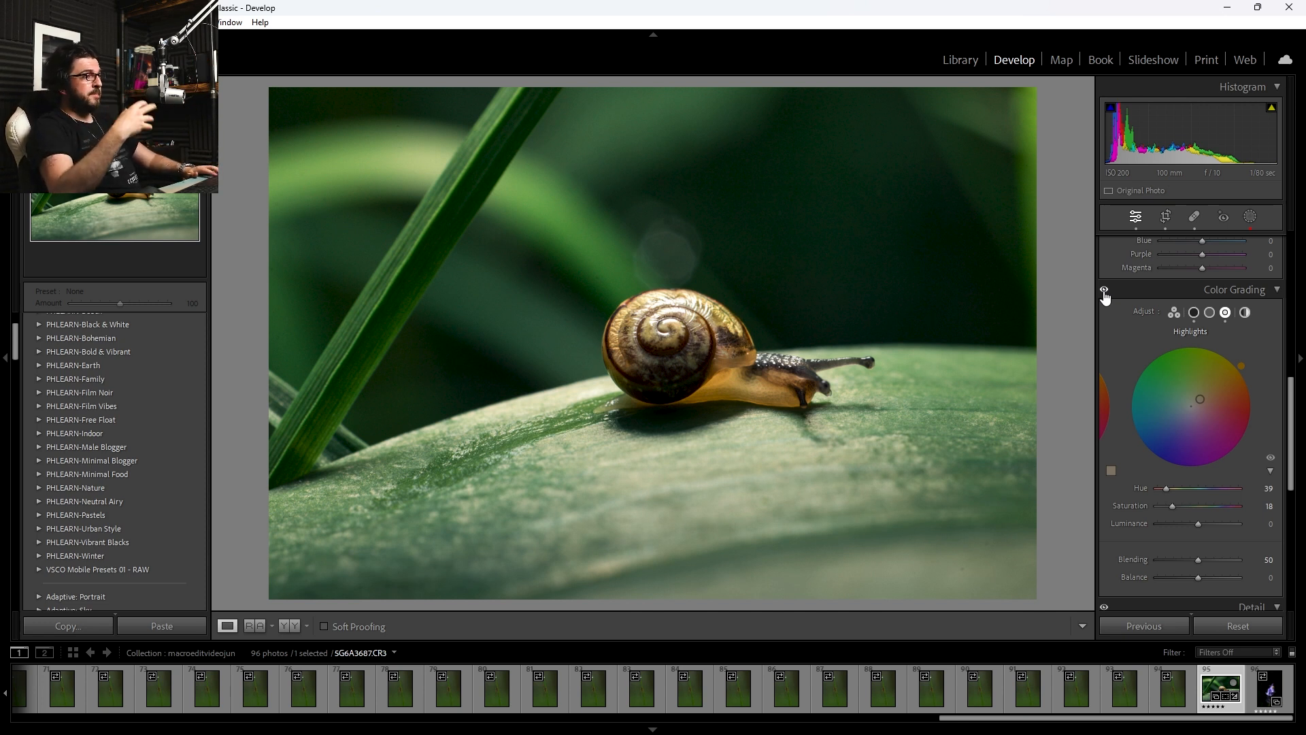
left_click(1105, 293)
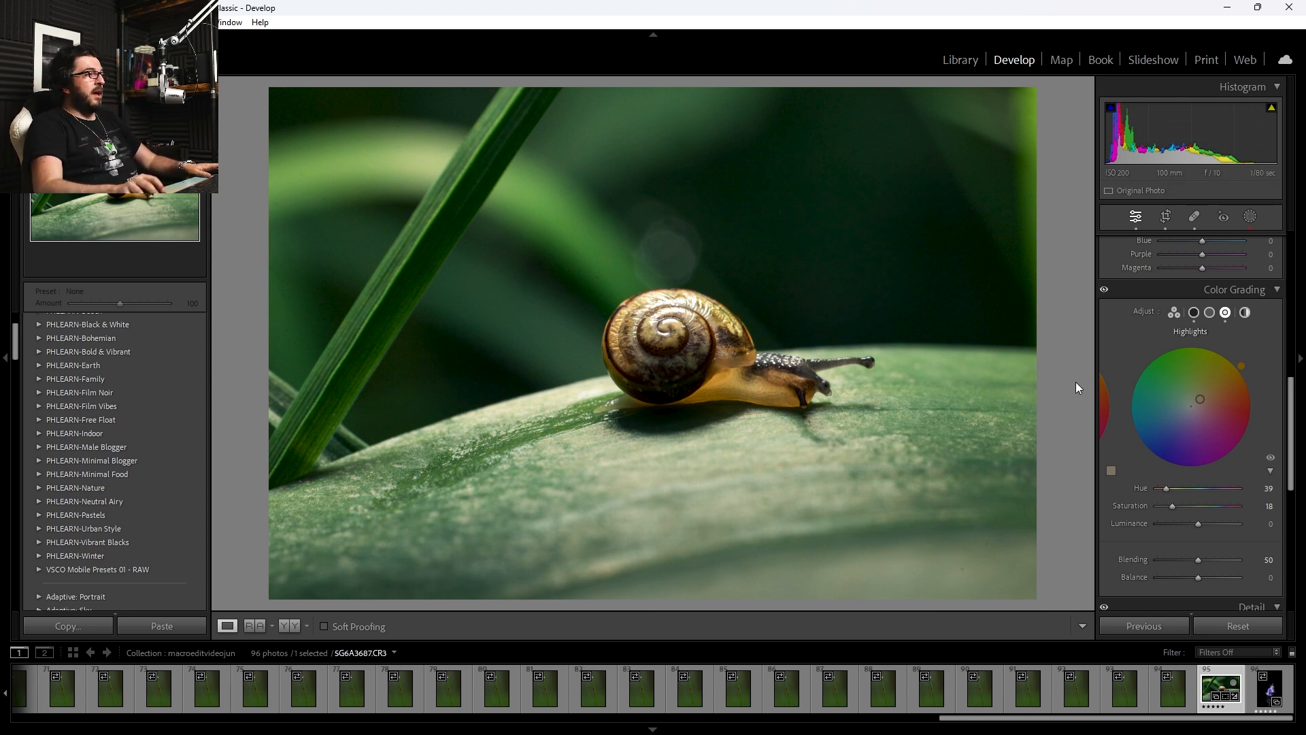
Compare the color-graded snail photo with its unedited version.
key("backslash")
key("backslash")
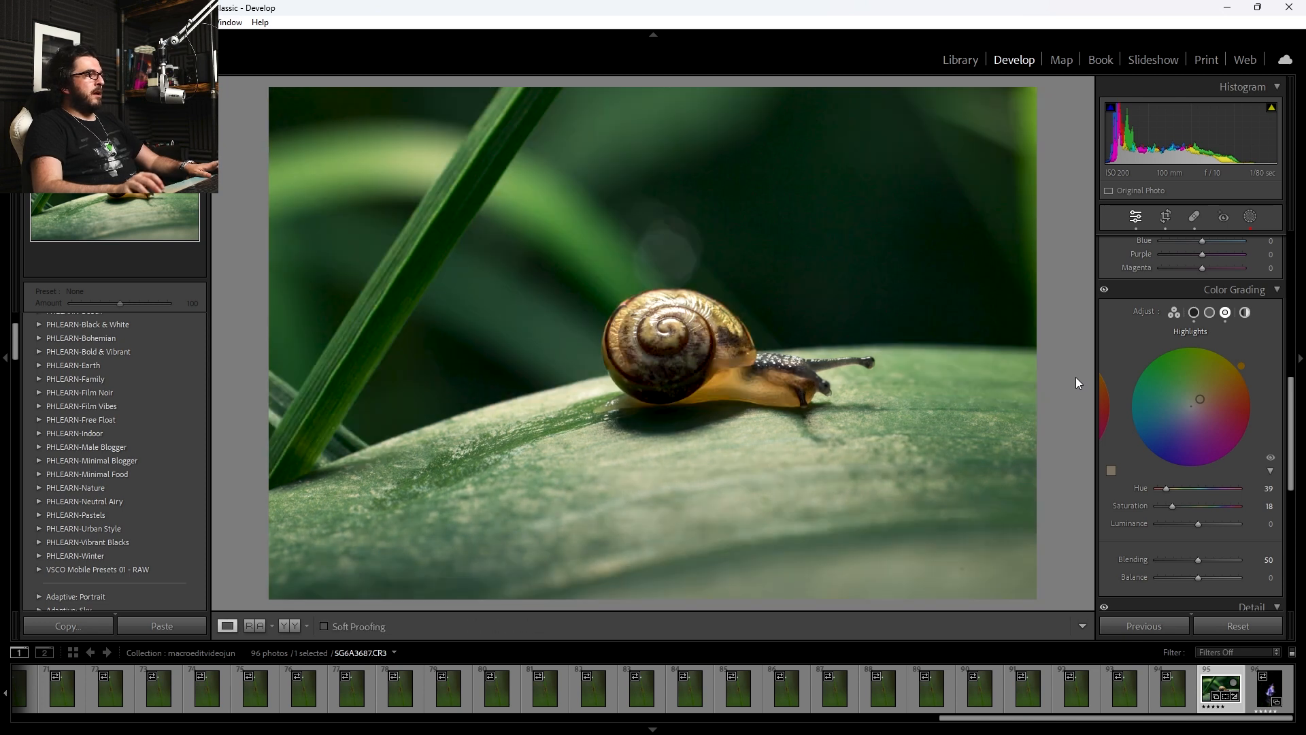
key("backslash")
key("backslash")
Fade the blacks with a point curve, anchoring the lower and upper quarters of the line and raising the black point to output 12.
scroll(1169, 525, "up", 5)
scroll(1153, 534, "down", 1)
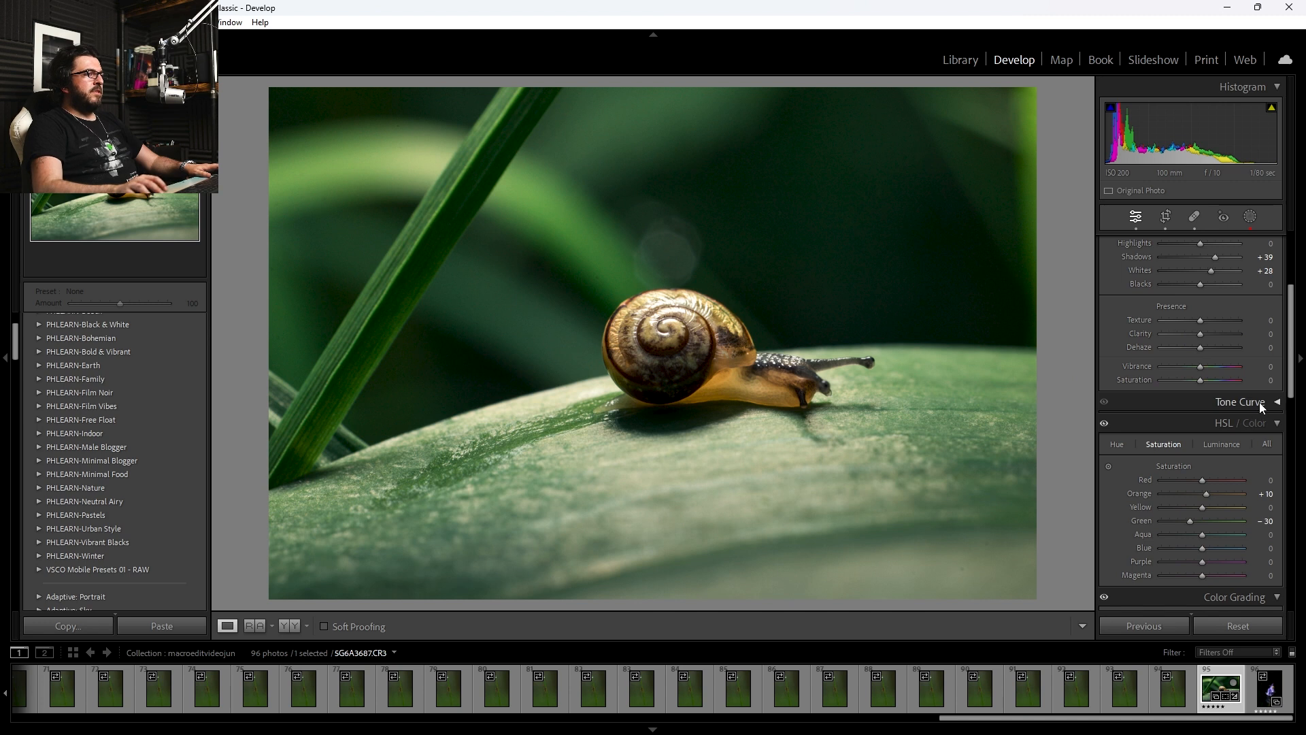
left_click(1260, 402)
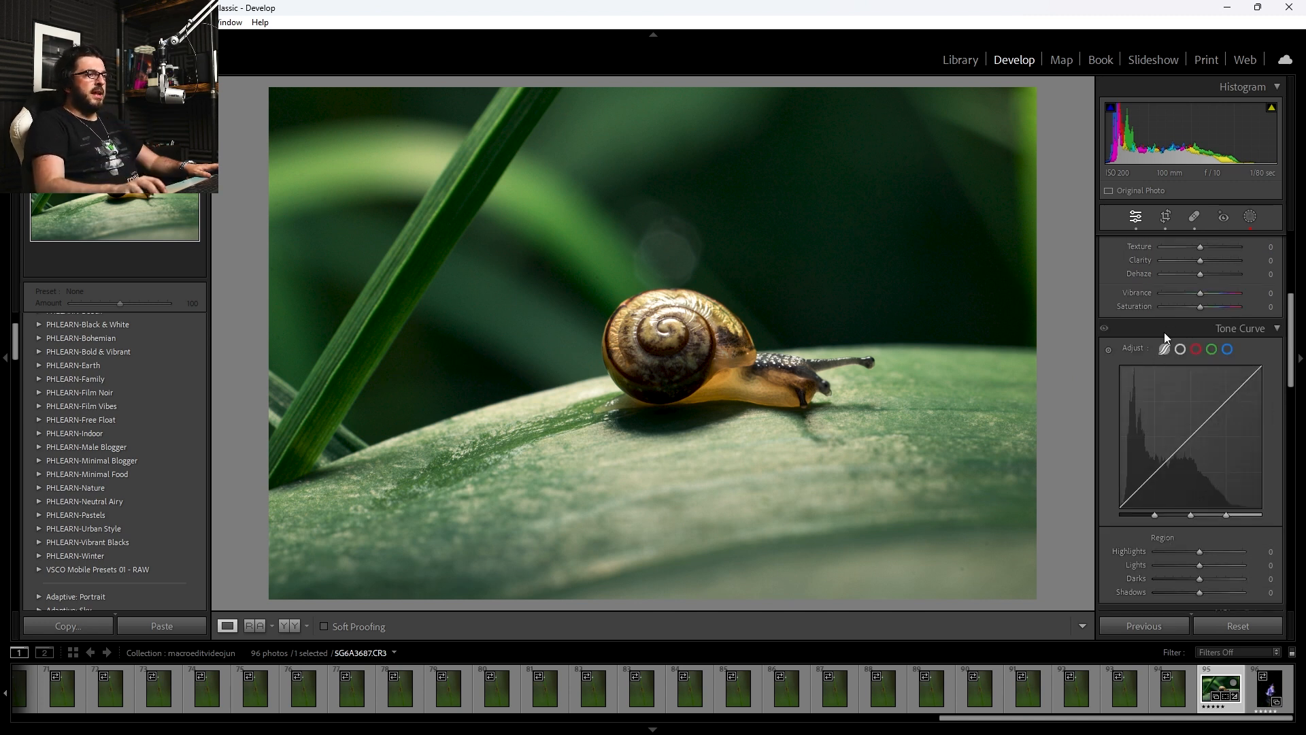
left_click(1182, 349)
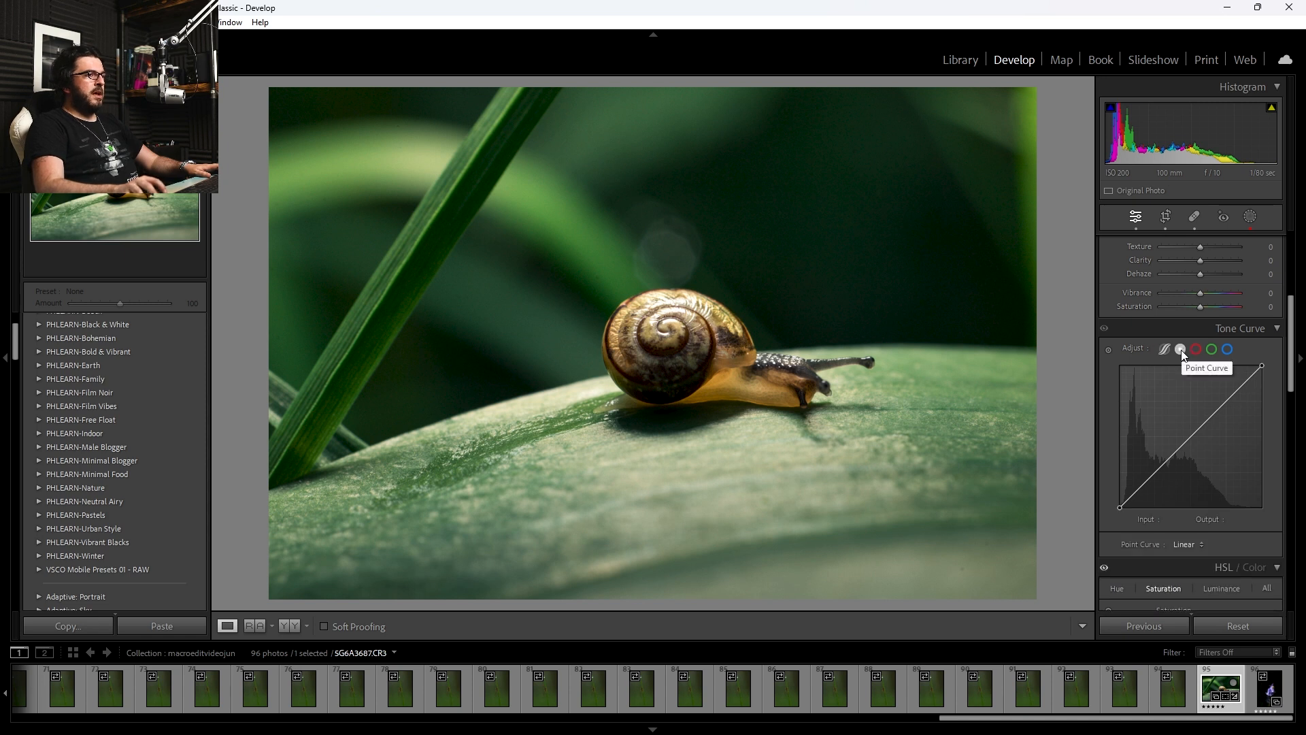
left_click(1158, 471)
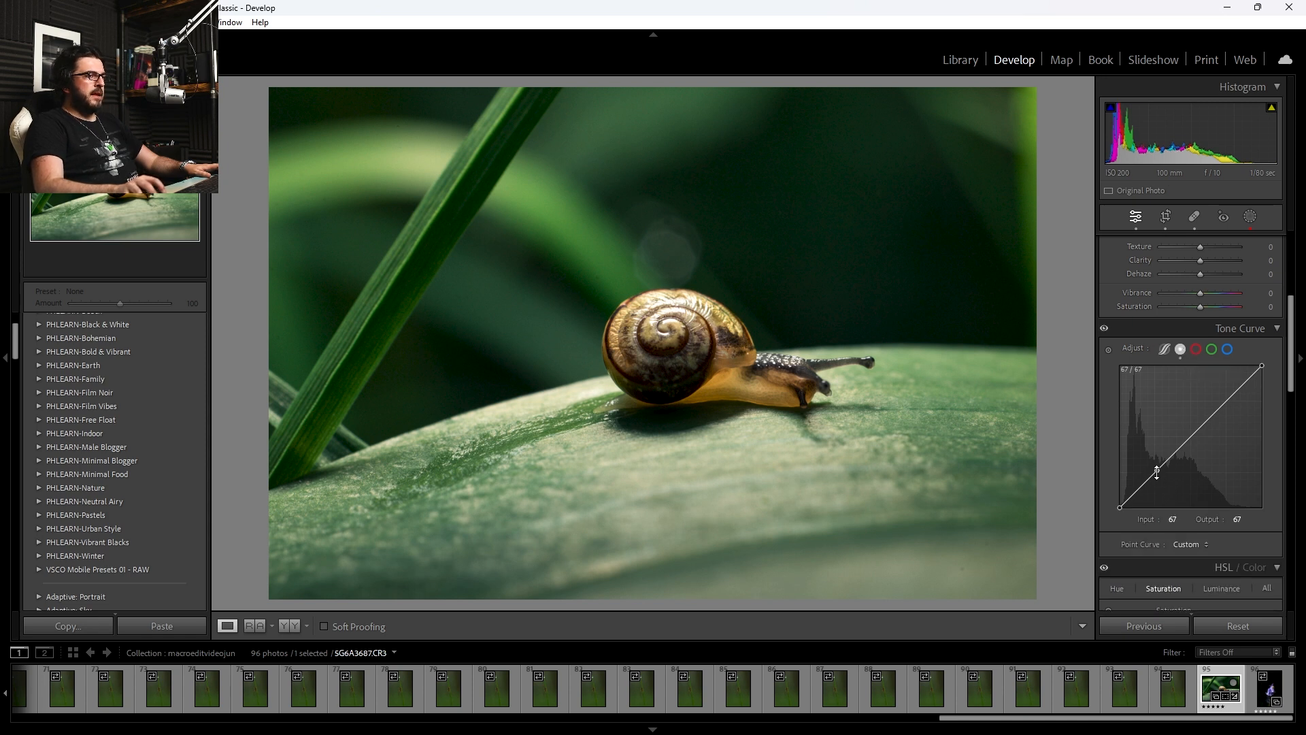
left_click(1225, 402)
left_click_drag(1119, 505, 1120, 483)
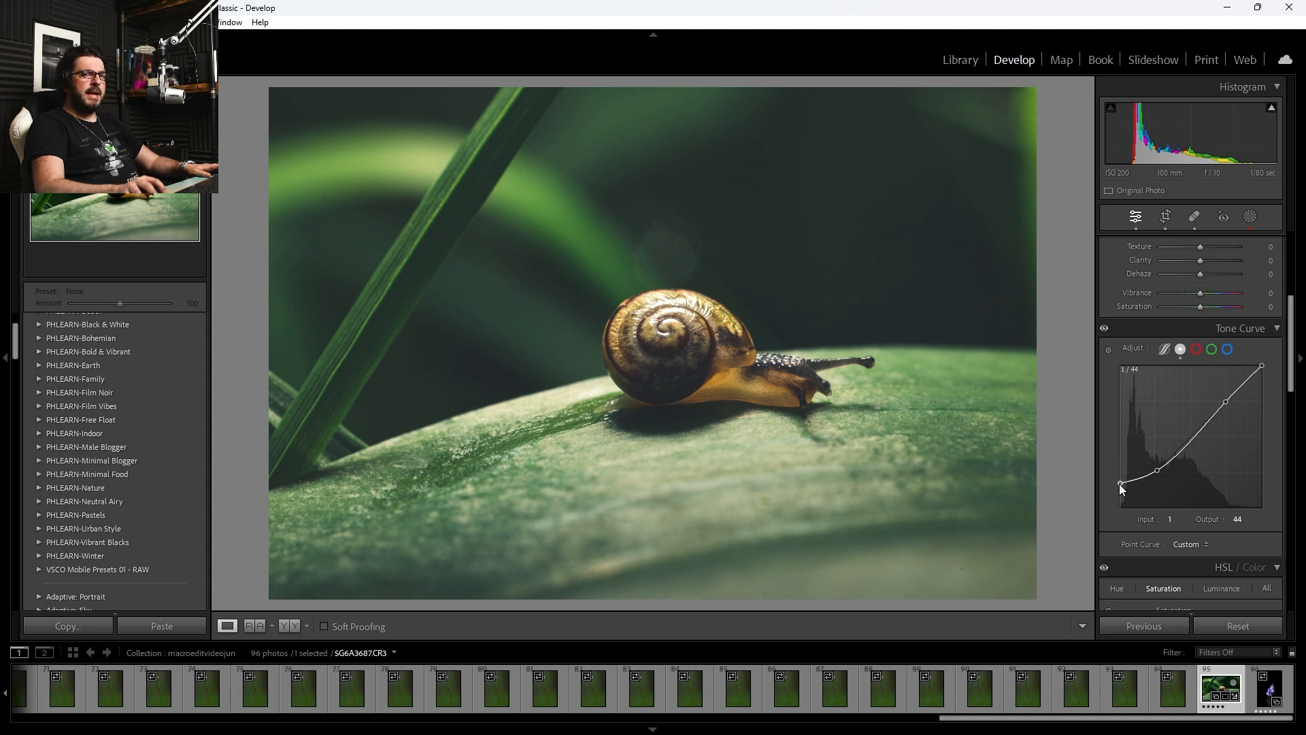
mouse_move(1120, 484)
left_mouse_down()
mouse_move(1104, 516)
mouse_move(1107, 502)
left_mouse_up()
Compare the snail photo with and without the tone curve, examining the faded dark areas.
left_click(1104, 331)
left_click(1104, 331)
left_click(1104, 331)
left_click(1105, 332)
left_click(1105, 331)
left_click(1104, 331)
left_click(1104, 331)
left_click(1104, 331)
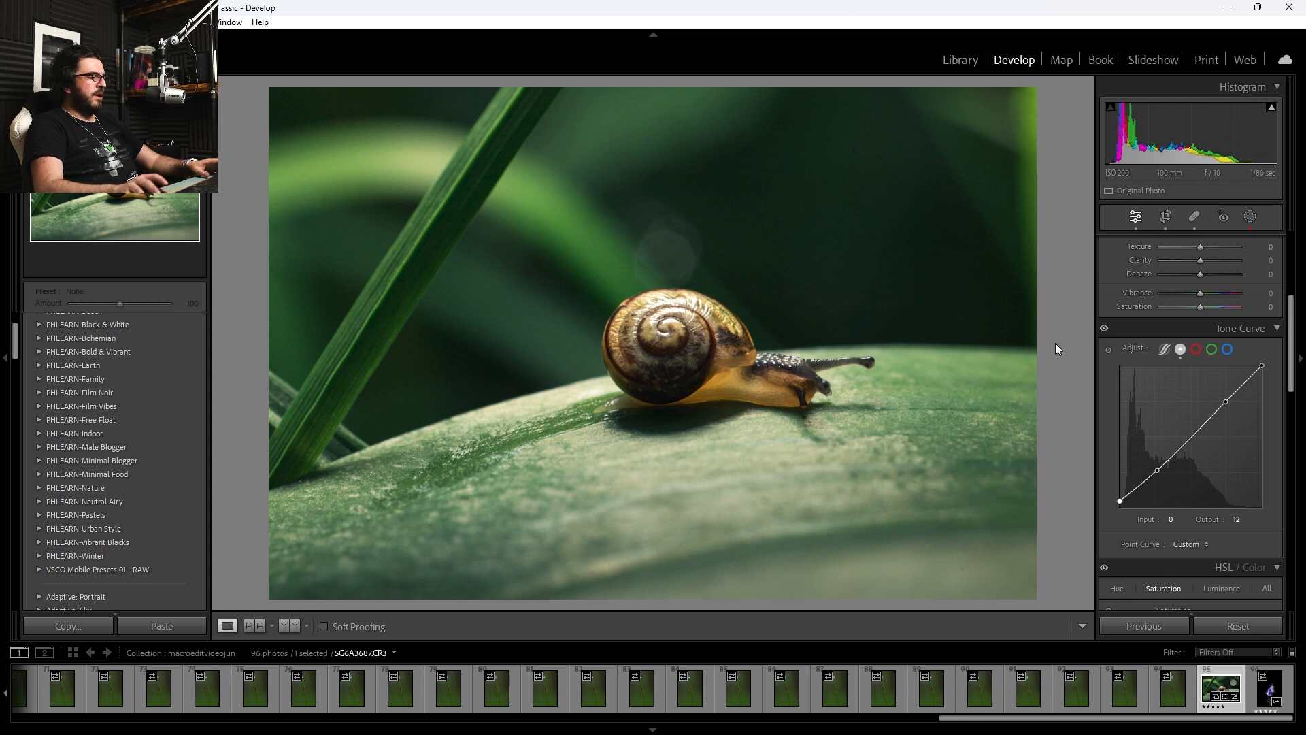
Compare the finished snail photo with its original, examining the overall change in light and color.
key("backslash")
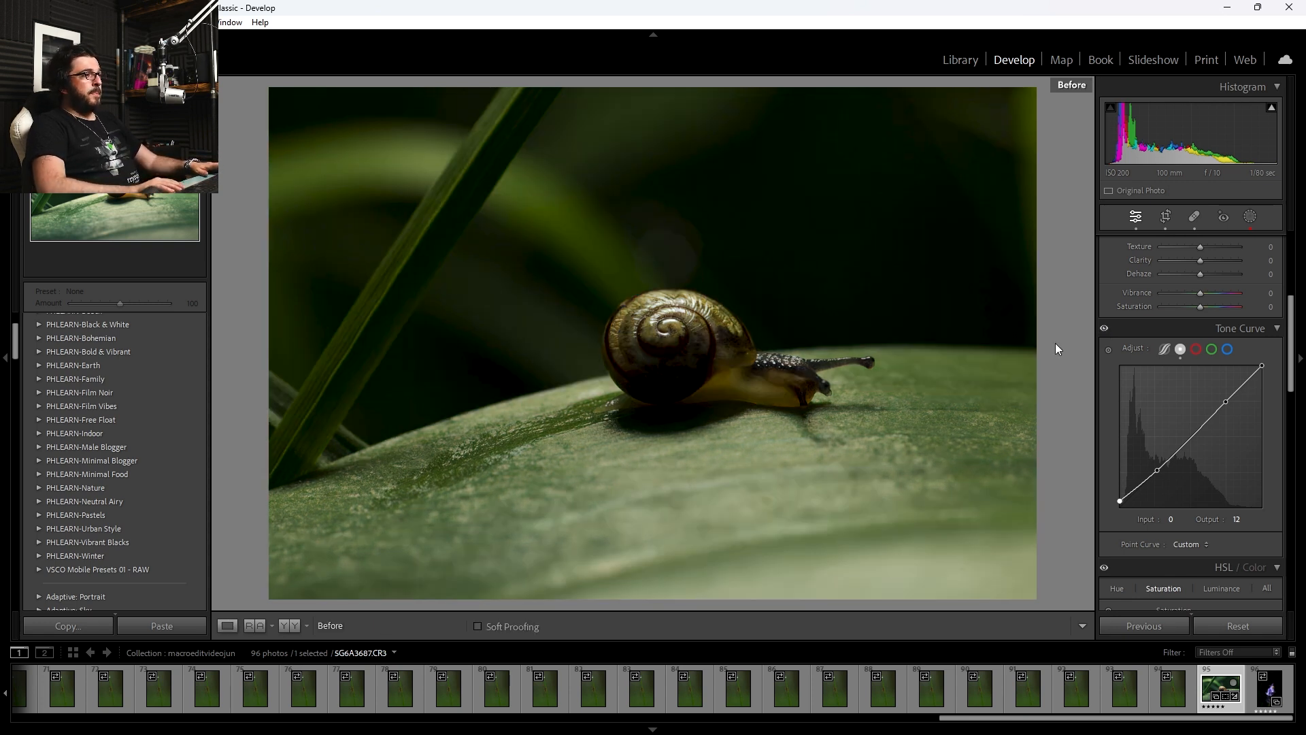
key("backslash")
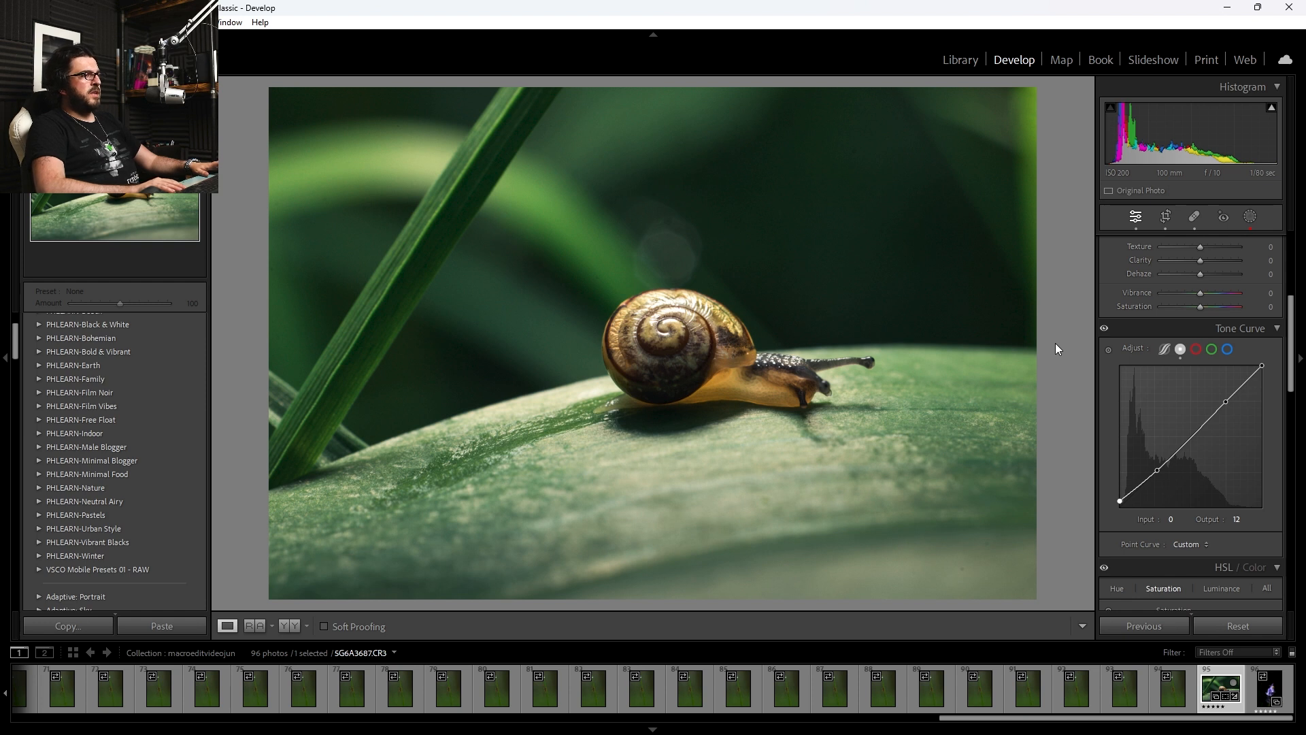
key("backslash")
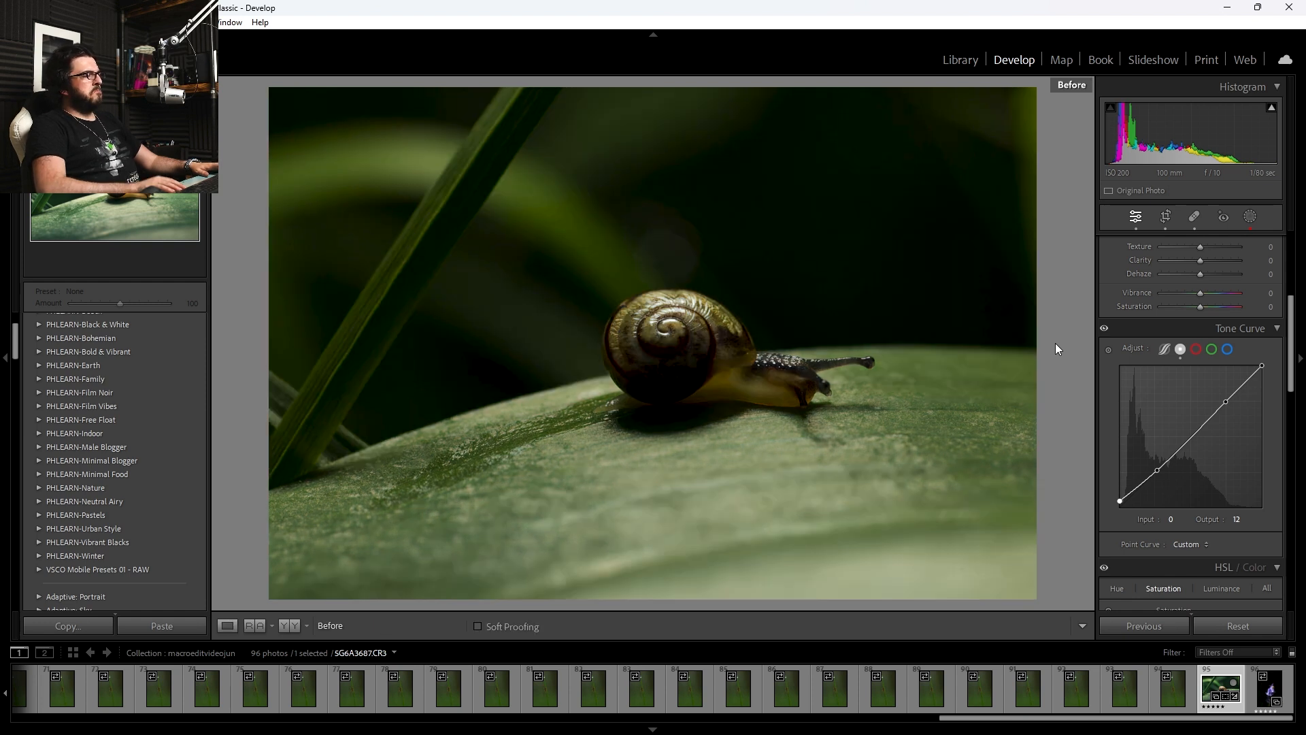
key("backslash")
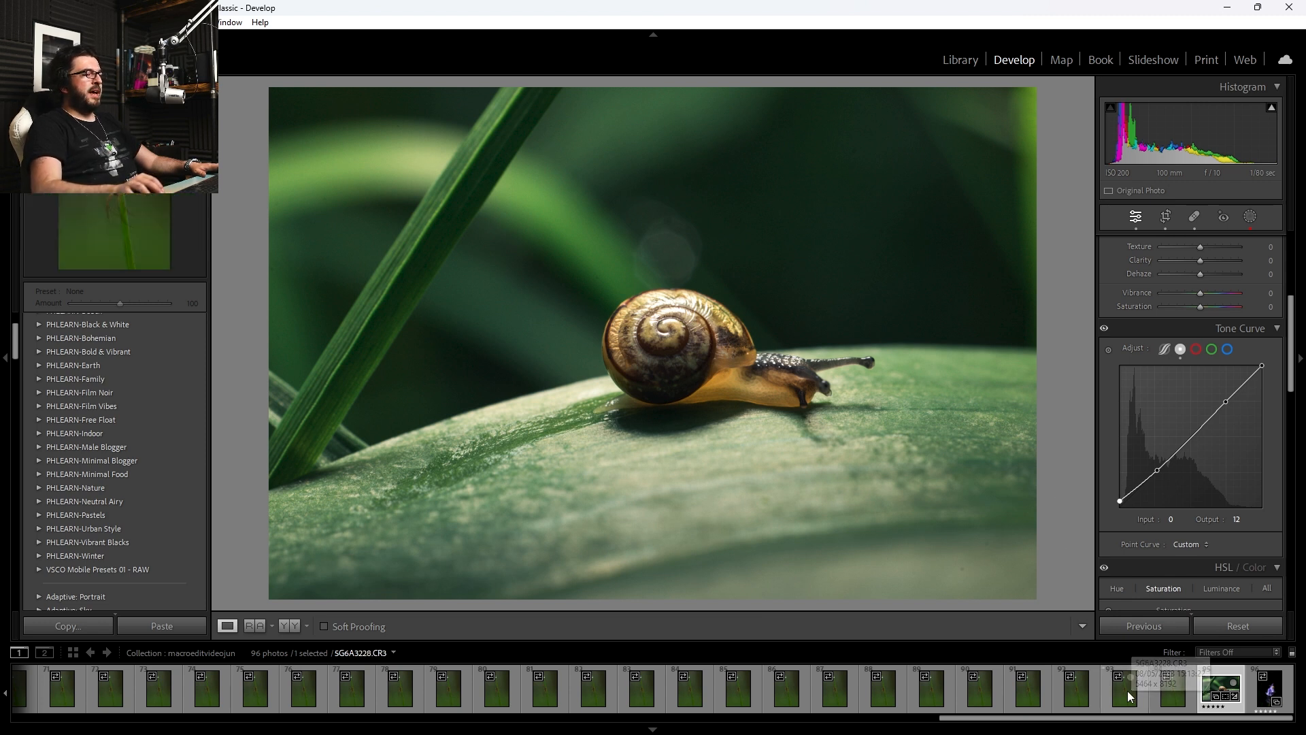
Apply the reused develop settings to the bluebell snail photo and set exposure 0.70, highlights -23, shadows 19 and whites 21.
left_click(1263, 694)
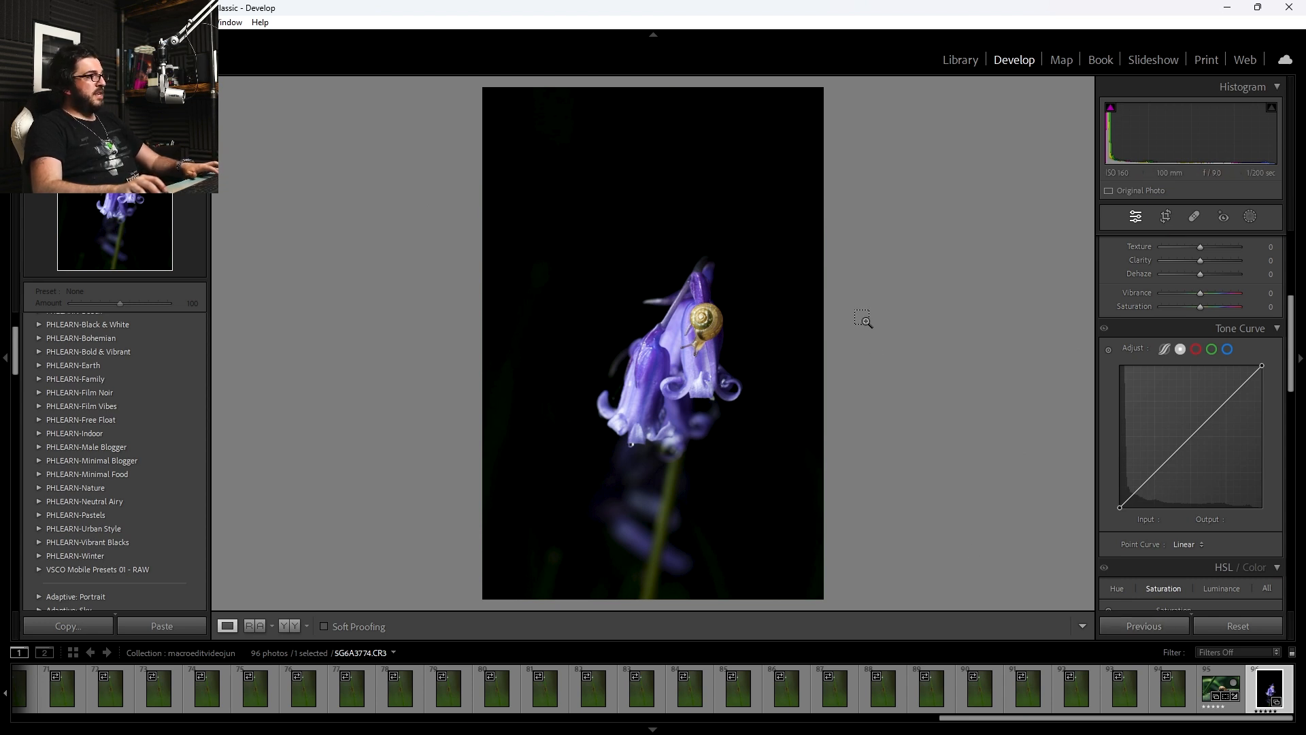
key("ctrl+z")
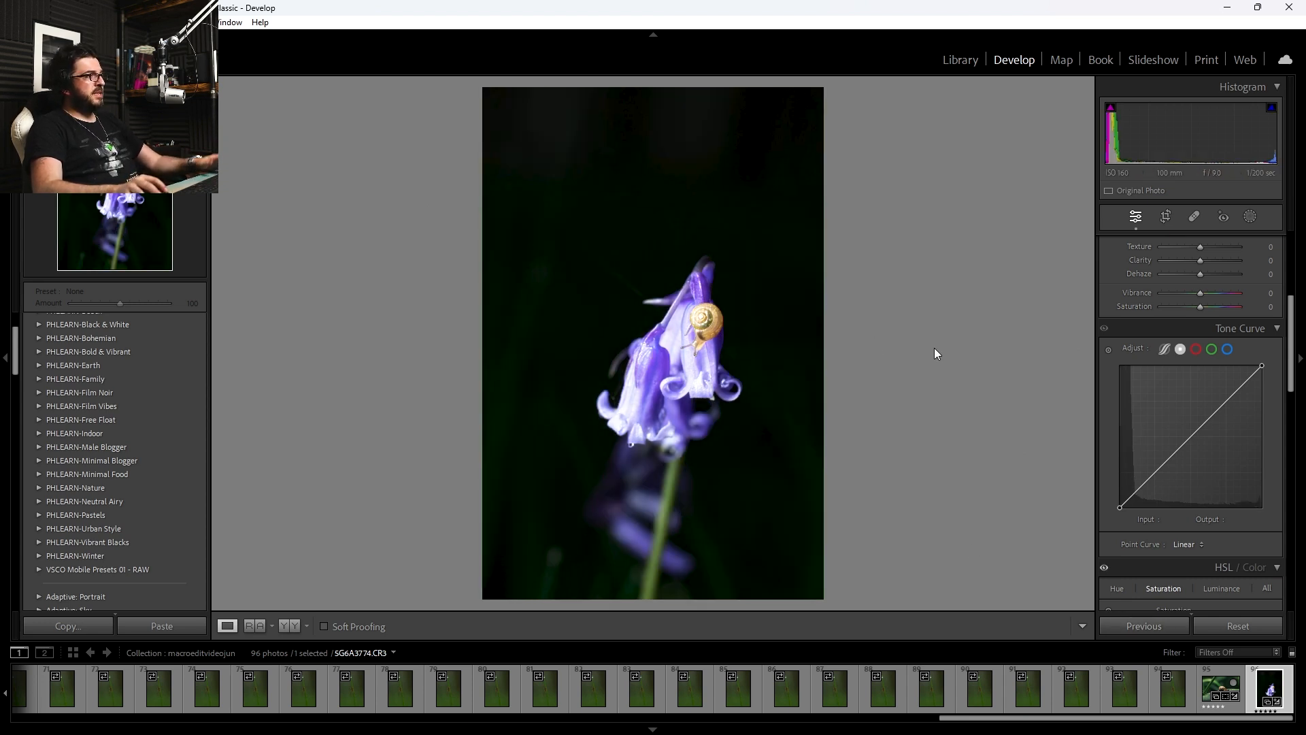
scroll(1173, 441, "up", 4)
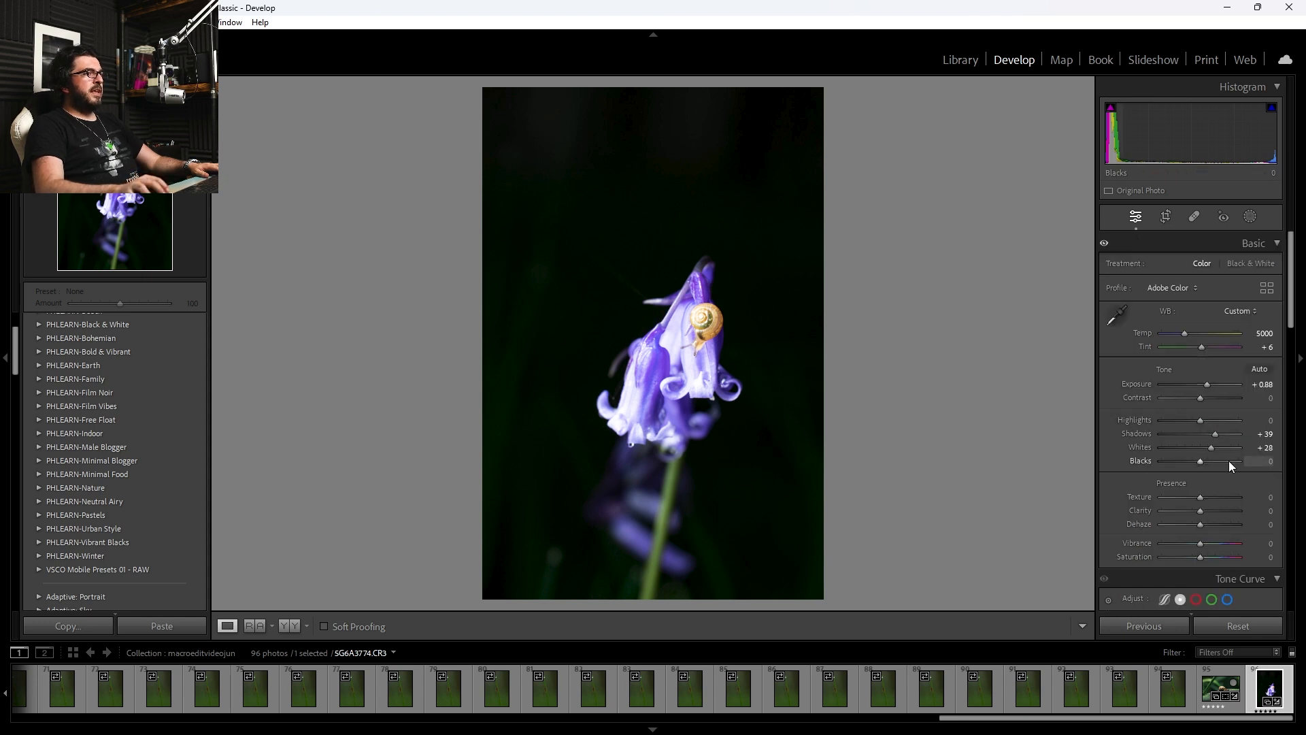
left_click_drag(1204, 382, 1207, 445)
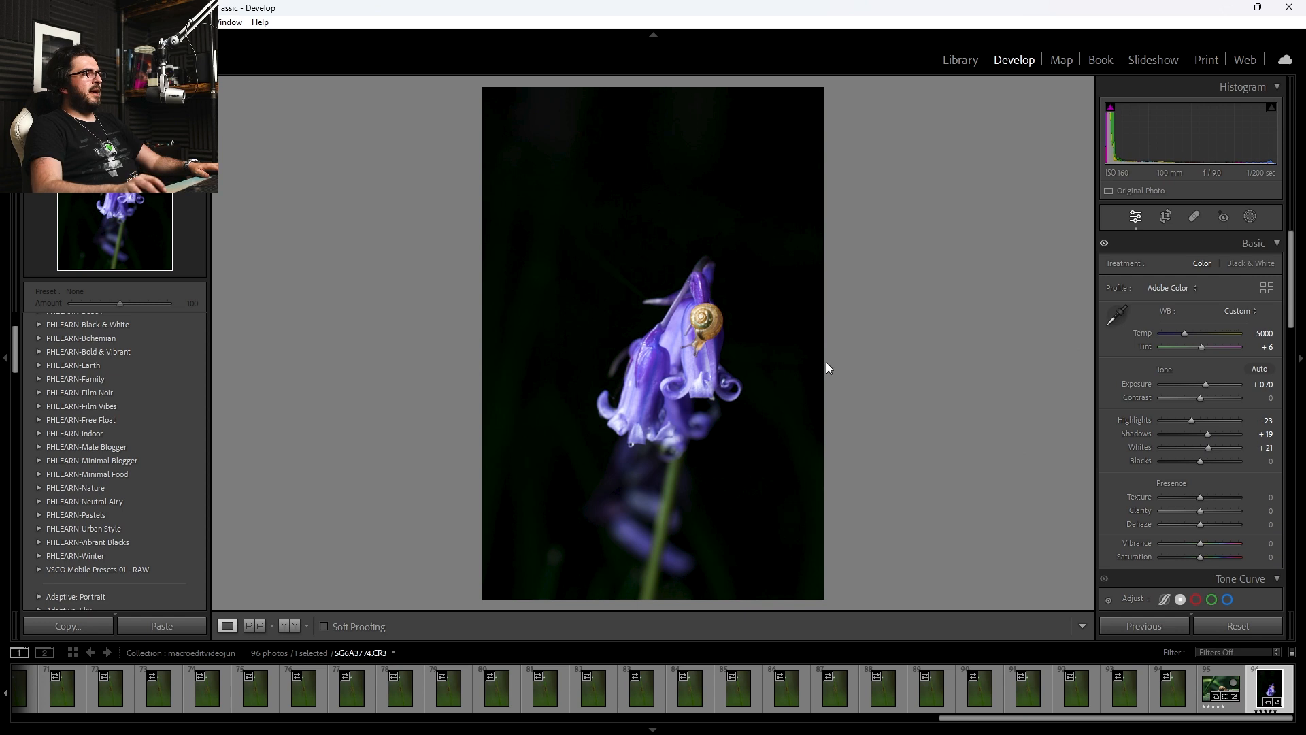
Crop the bluebell photo to a 4 x 5 / 8 x 10 aspect, framing the flower tighter with the snail near the upper-right thirds intersection.
left_click(1167, 215)
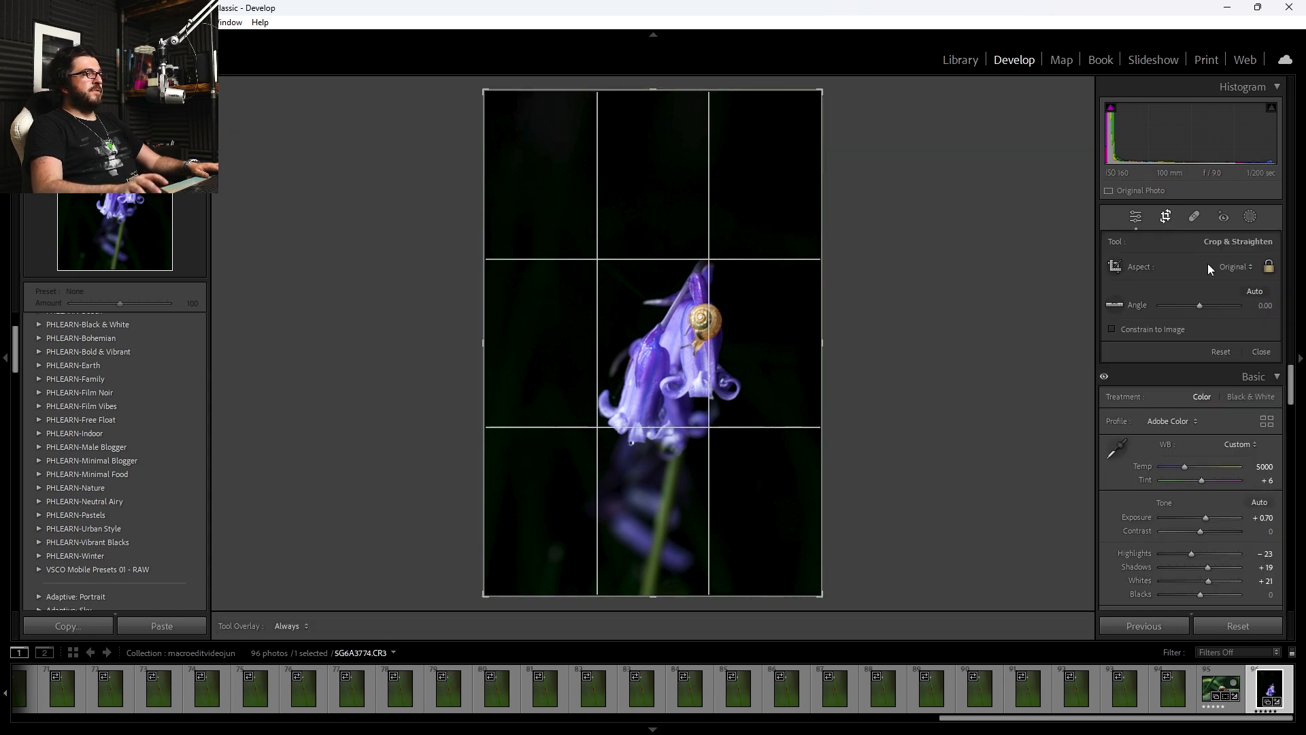
left_click_drag(478, 88, 493, 106)
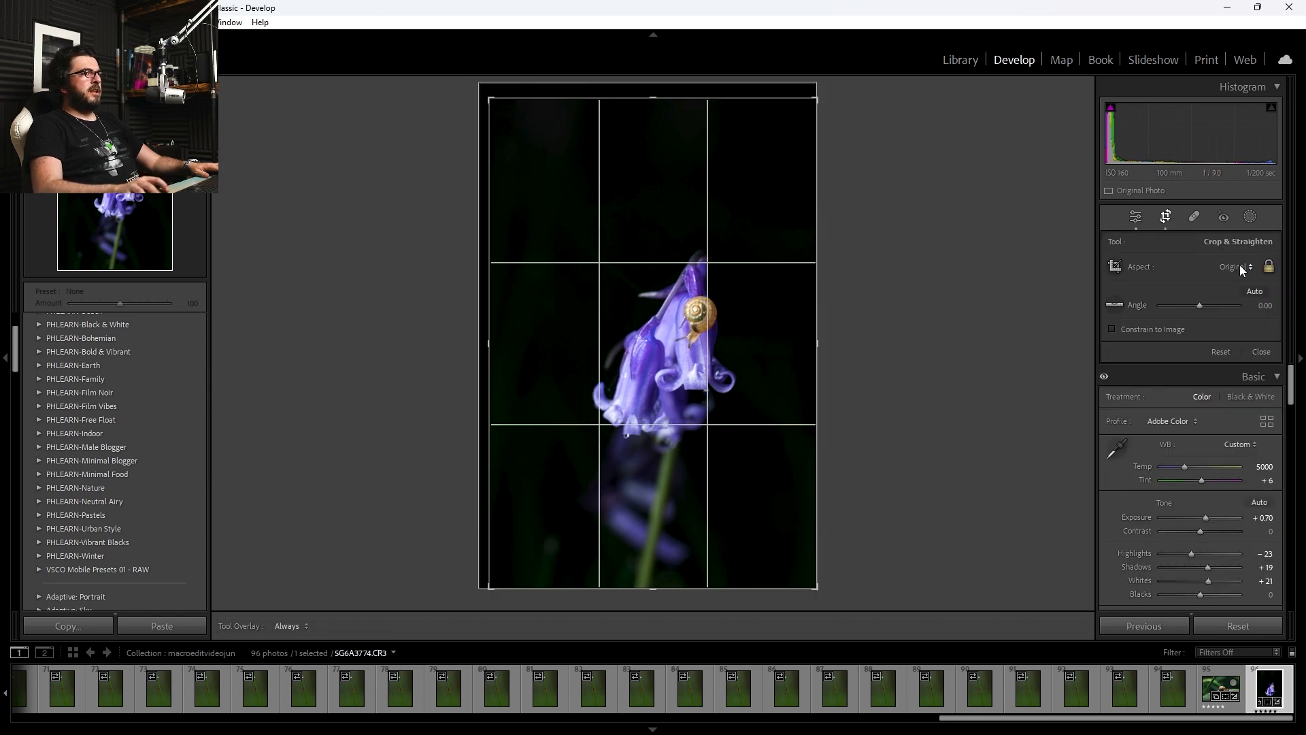
left_click(1238, 266)
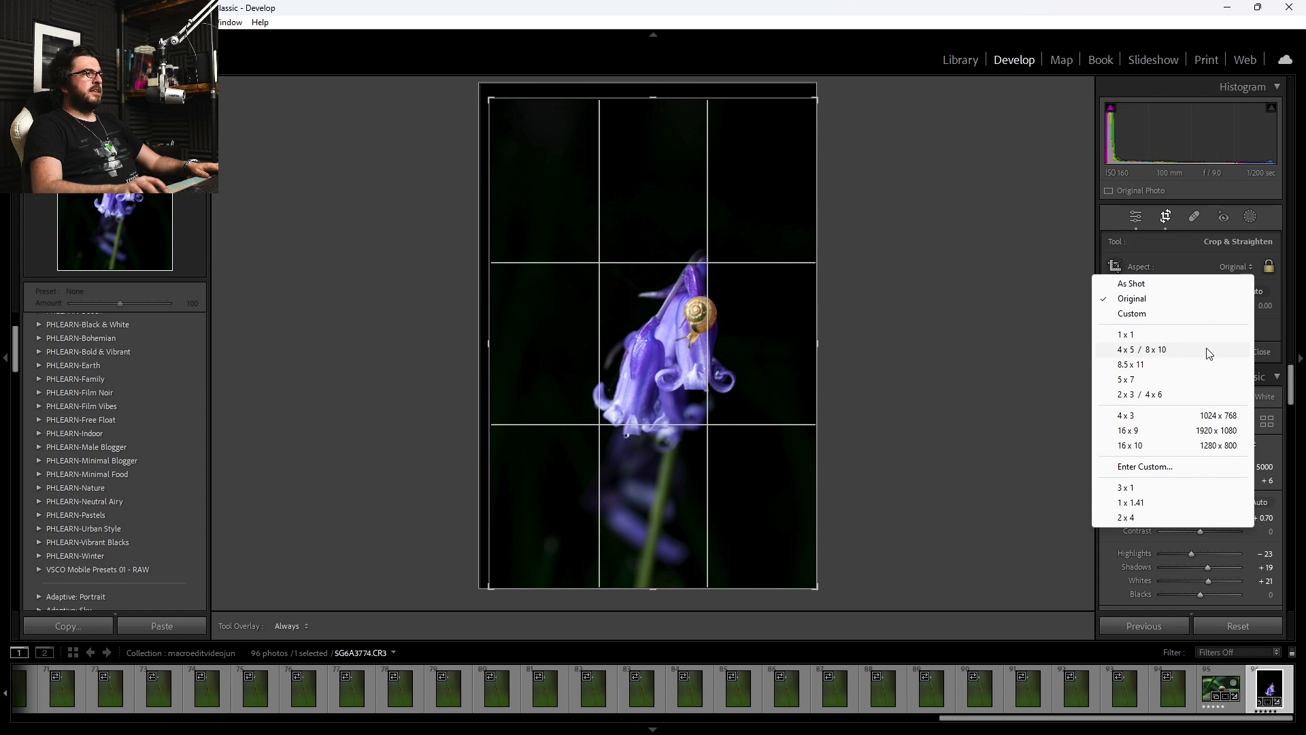
left_click(1209, 350)
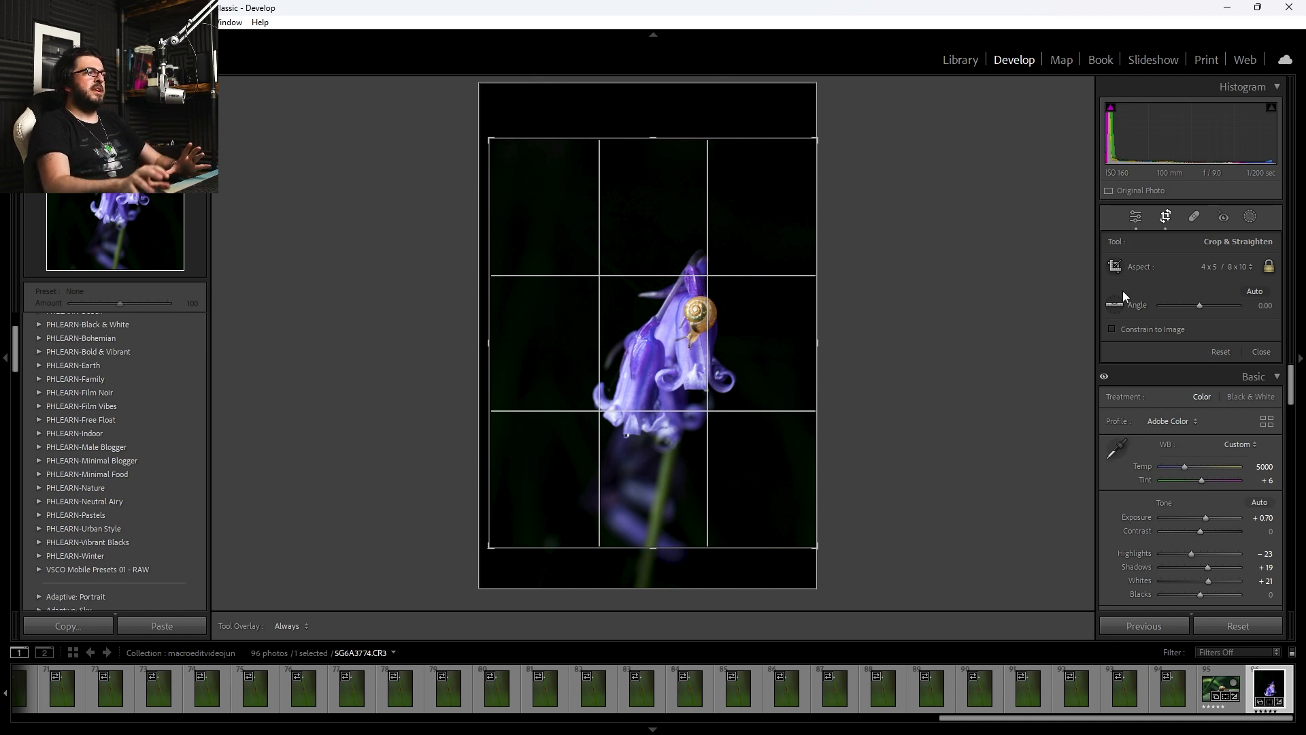
left_click_drag(493, 136, 503, 139)
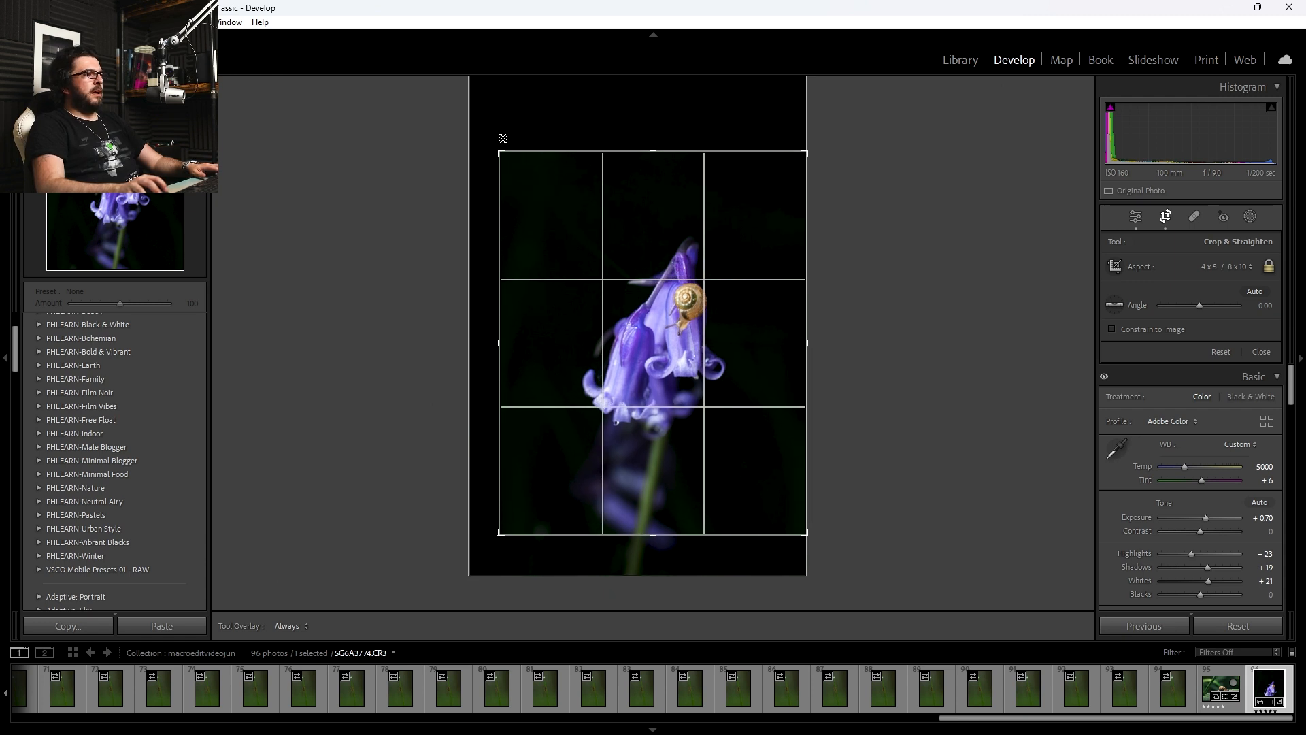
left_click_drag(689, 279, 687, 257)
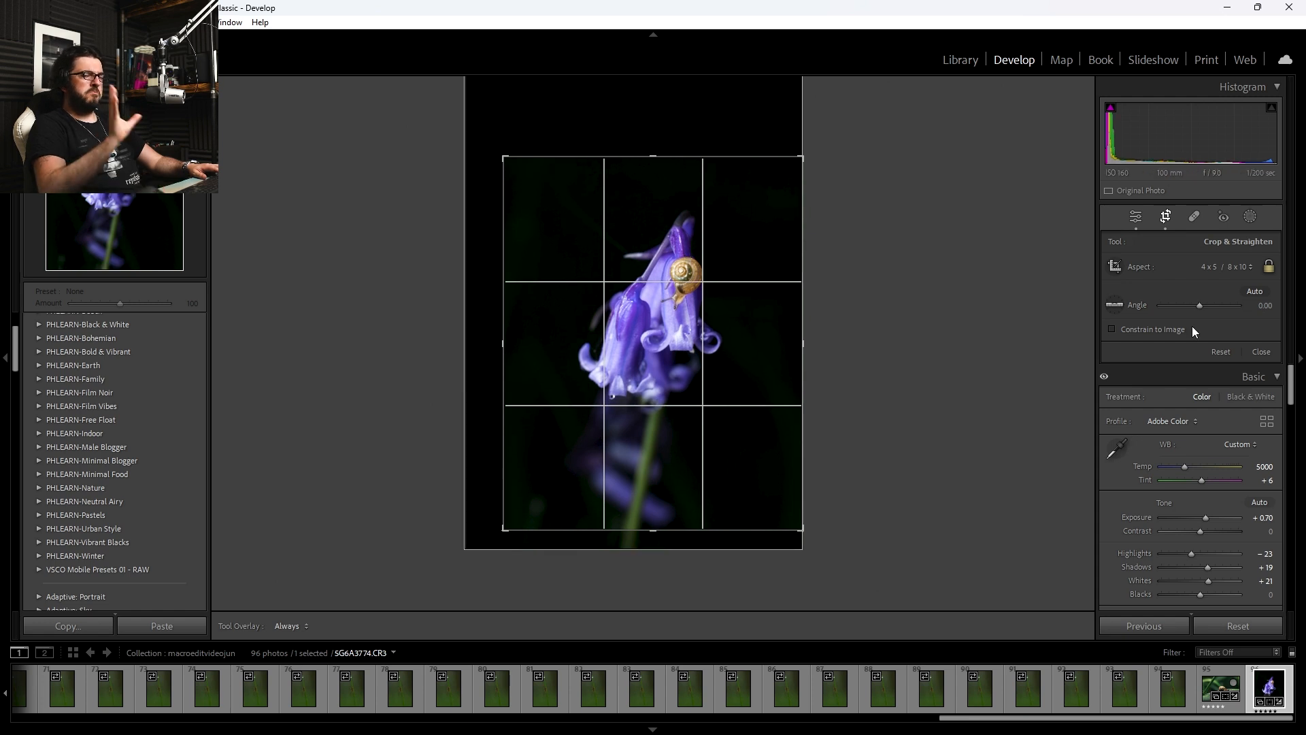
key("Return")
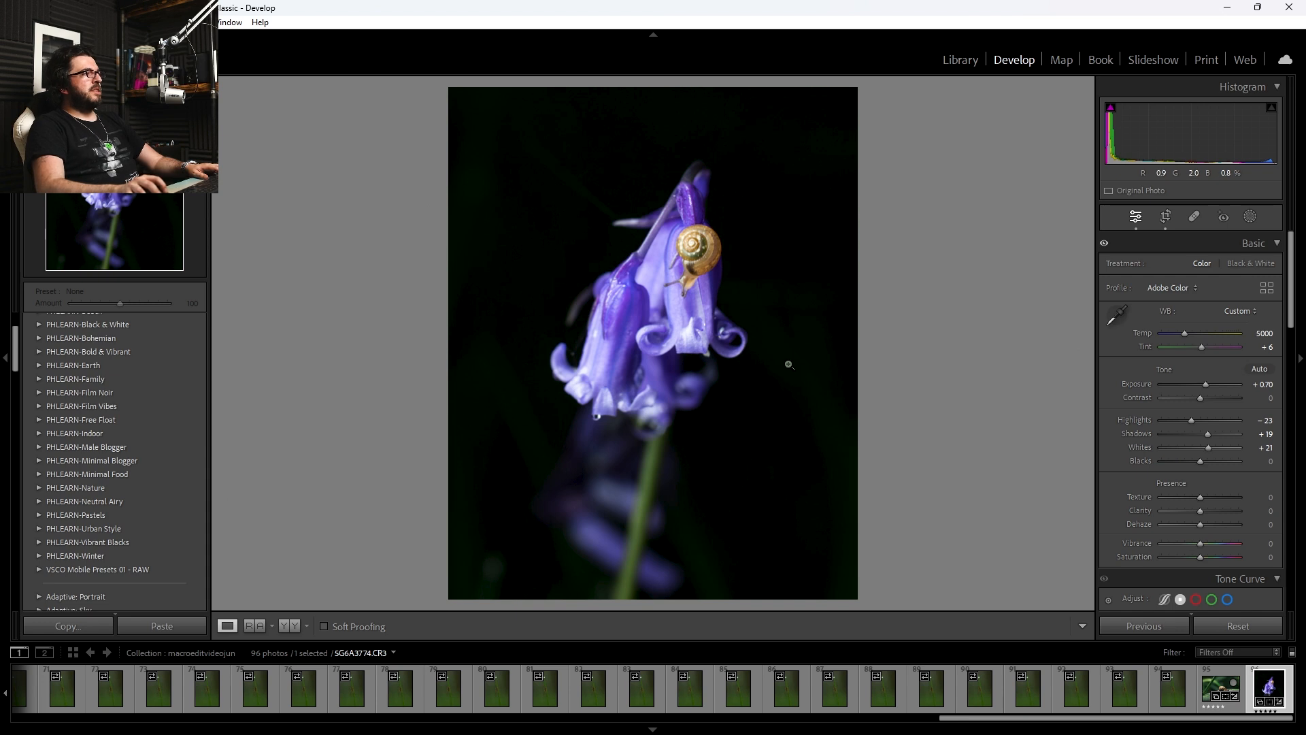
Examine the sharpness of the snail's shell and body up close in the bluebell photo.
left_click(701, 249)
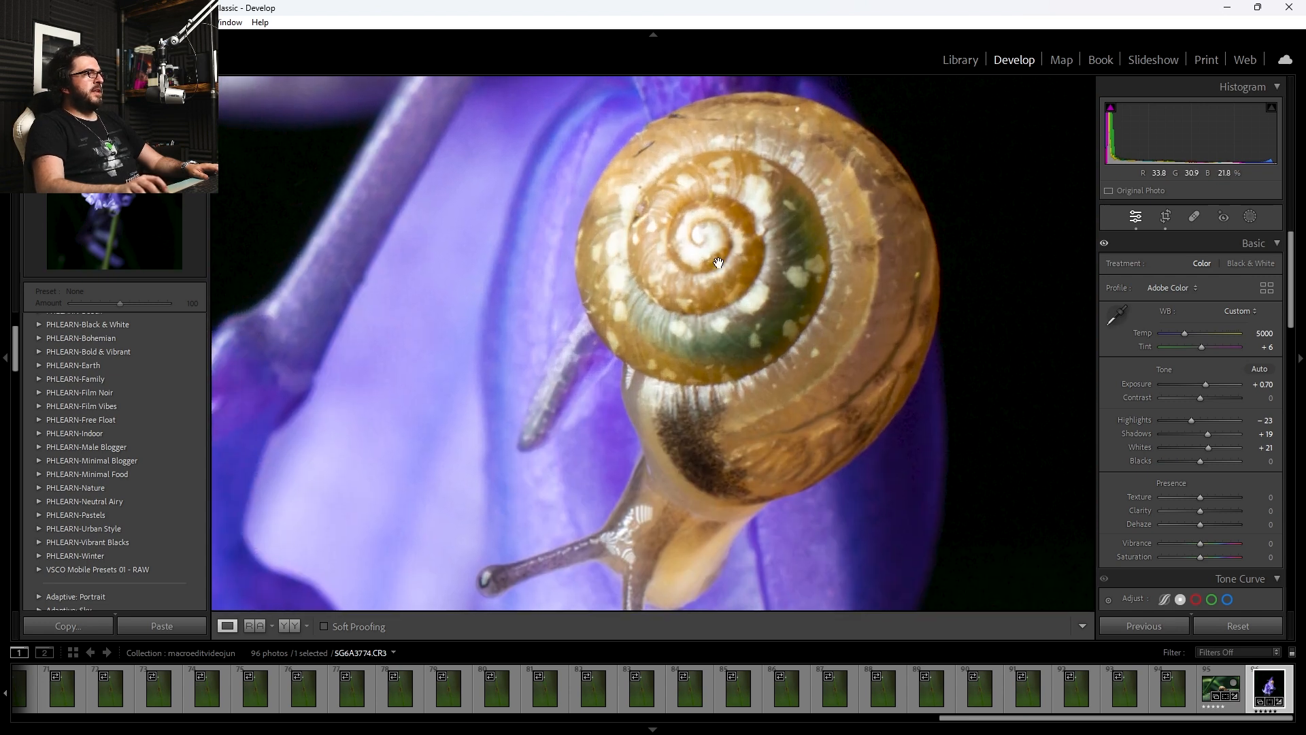
left_click_drag(780, 344, 811, 315)
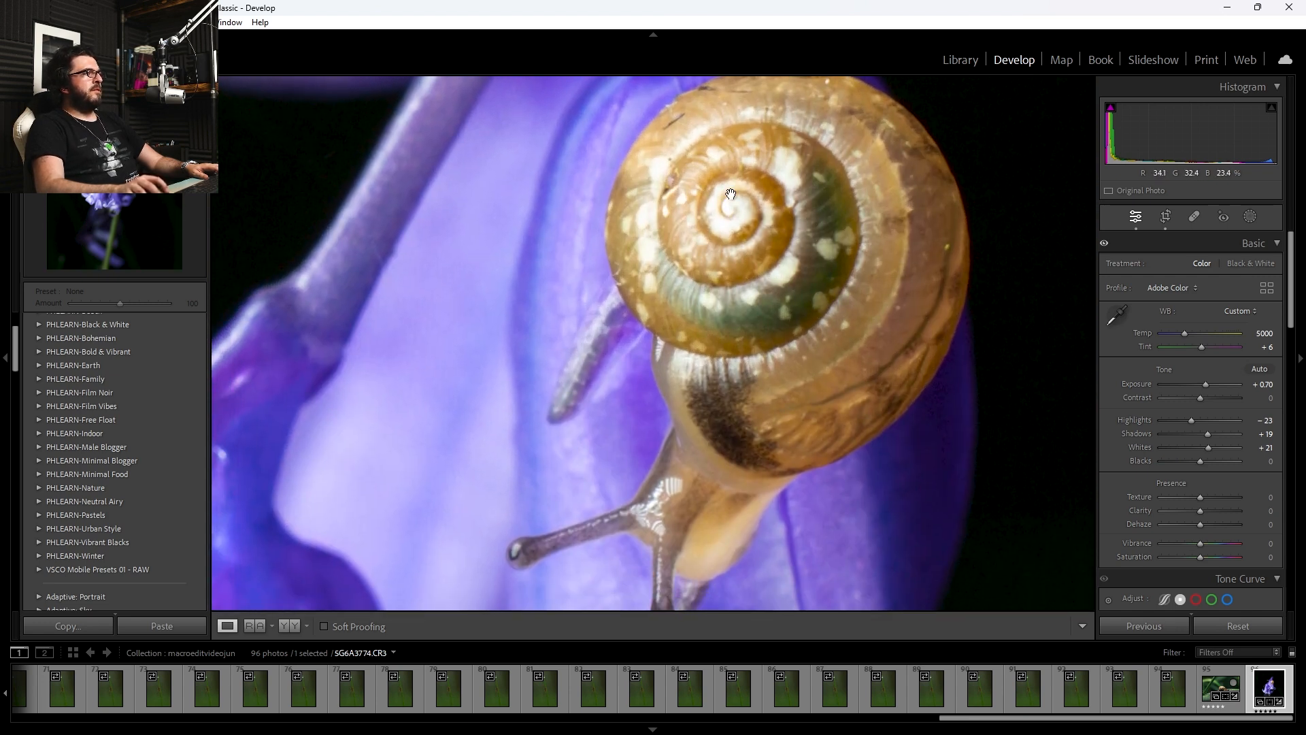
left_click_drag(774, 241, 767, 281)
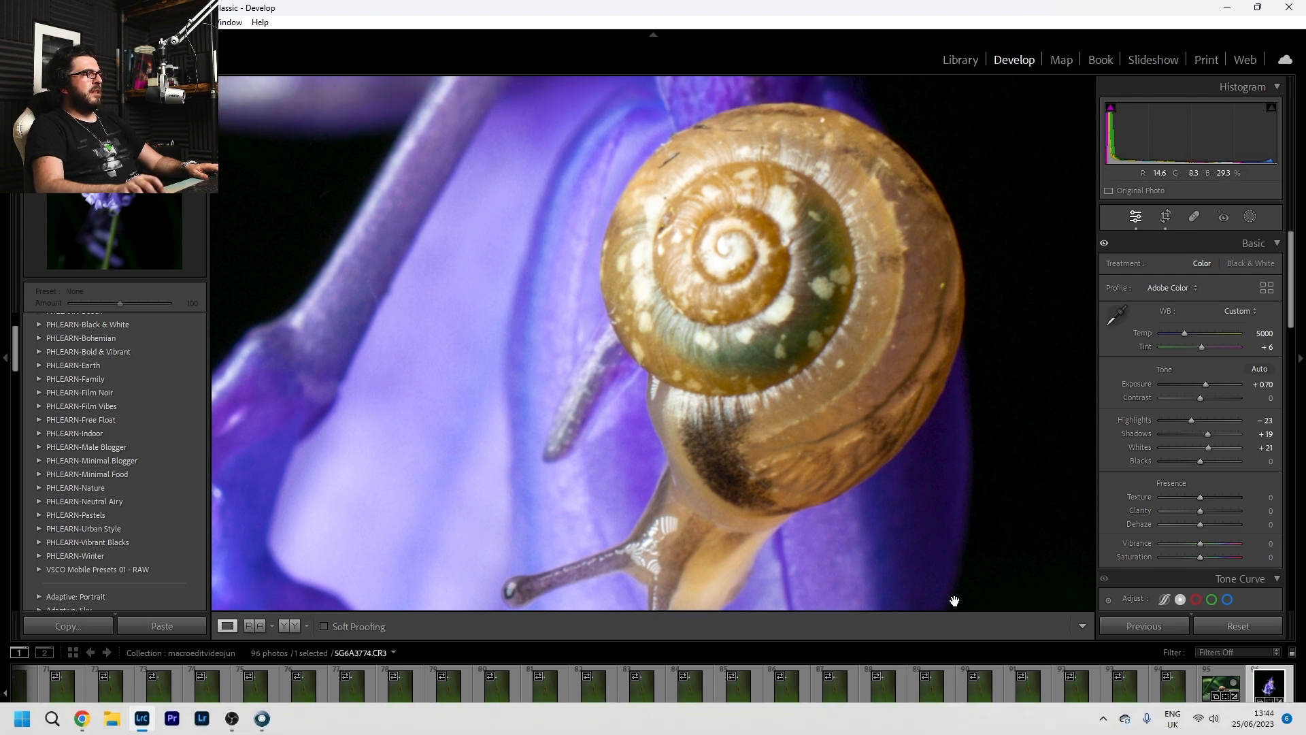
left_click_drag(794, 512, 788, 205)
left_click_drag(888, 559, 819, 531)
left_click(693, 249)
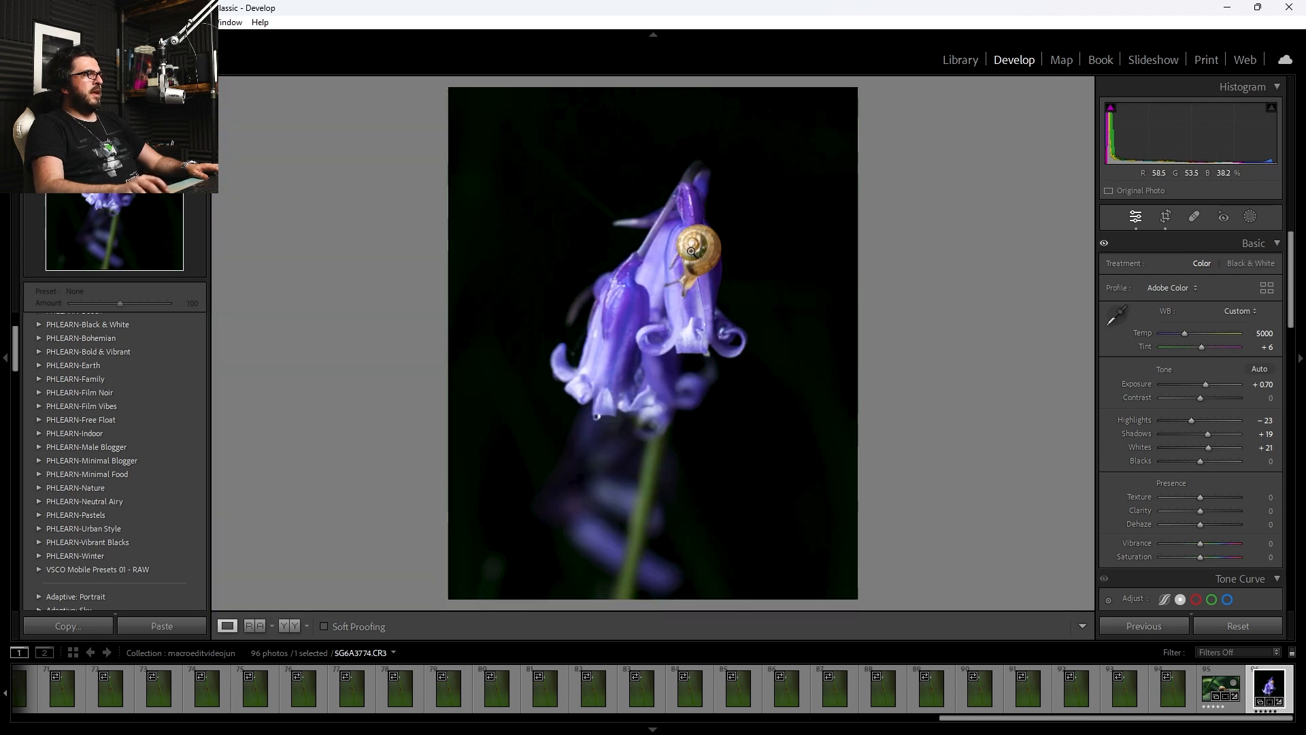
left_click(690, 242)
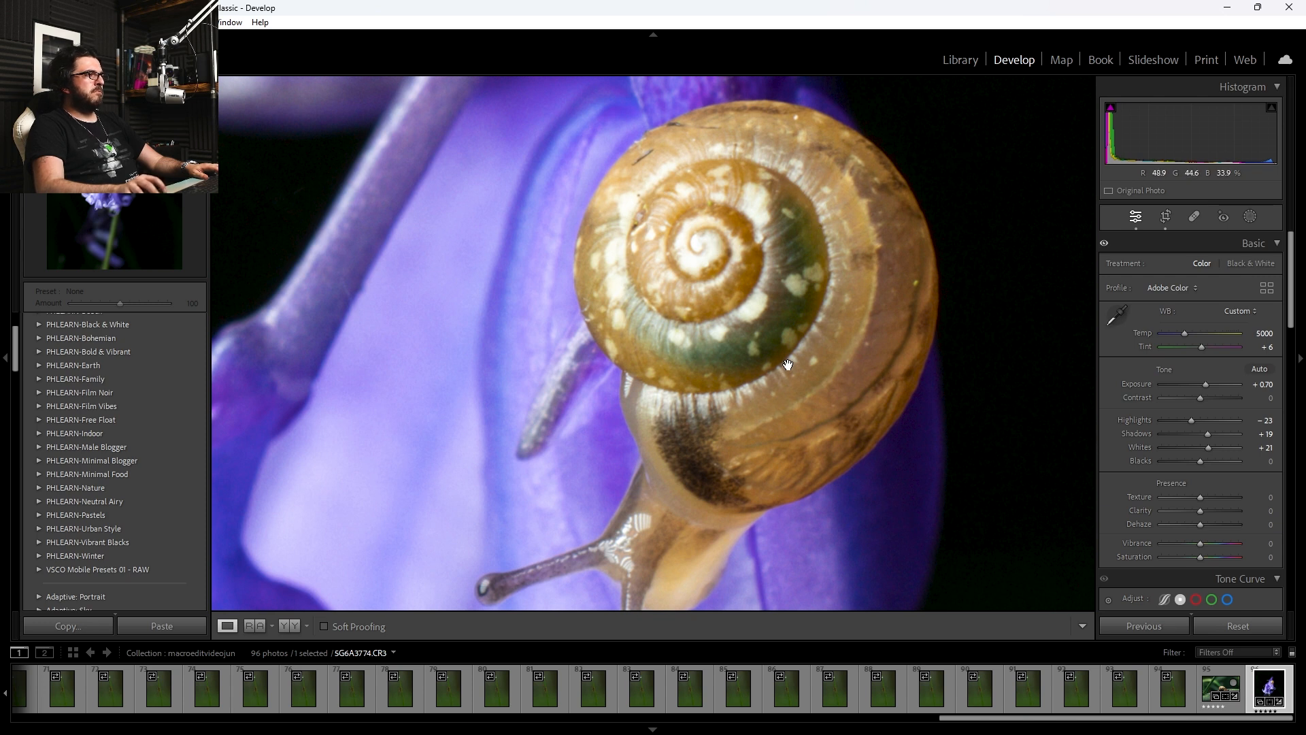
left_click(759, 402)
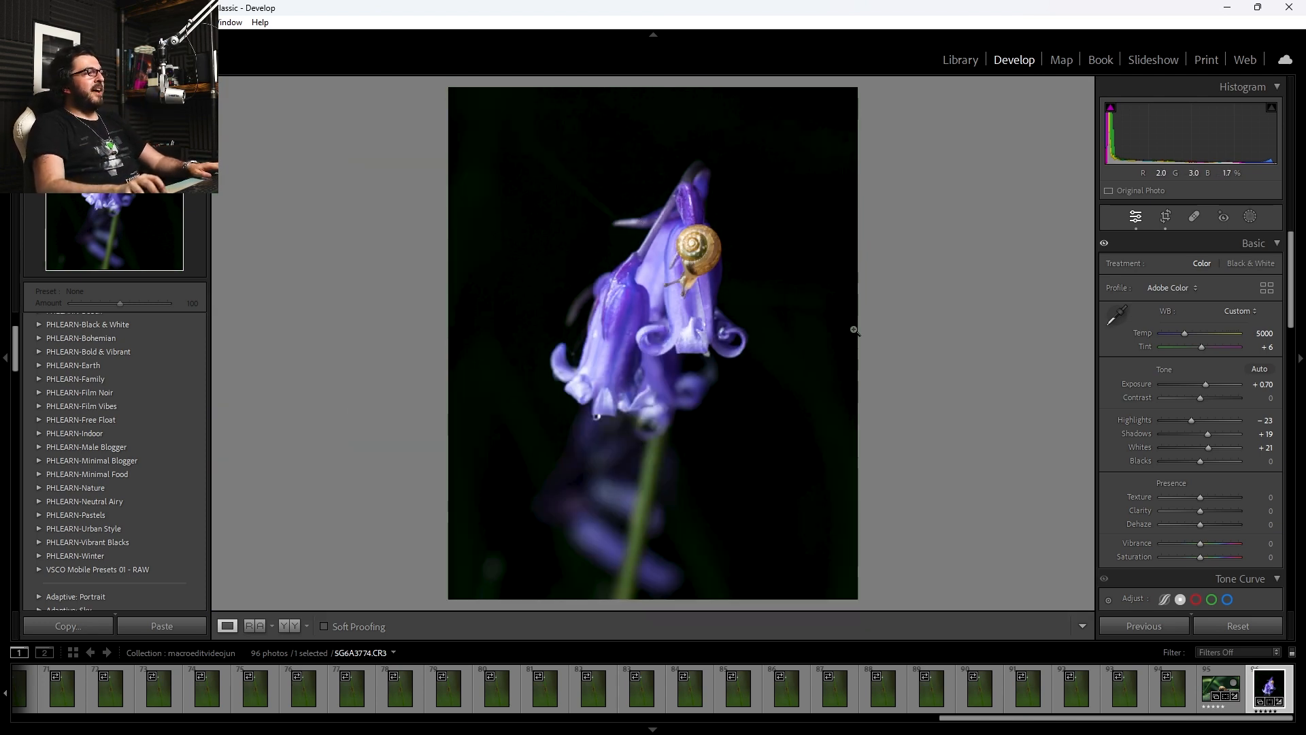
Compare the cropped bluebell photo repeatedly with its unedited version, examining the change in light on the flower and snail.
key("backslash")
key("backslash")
key("backslash")
key("backslash")
key("backslash")
key("backslash")
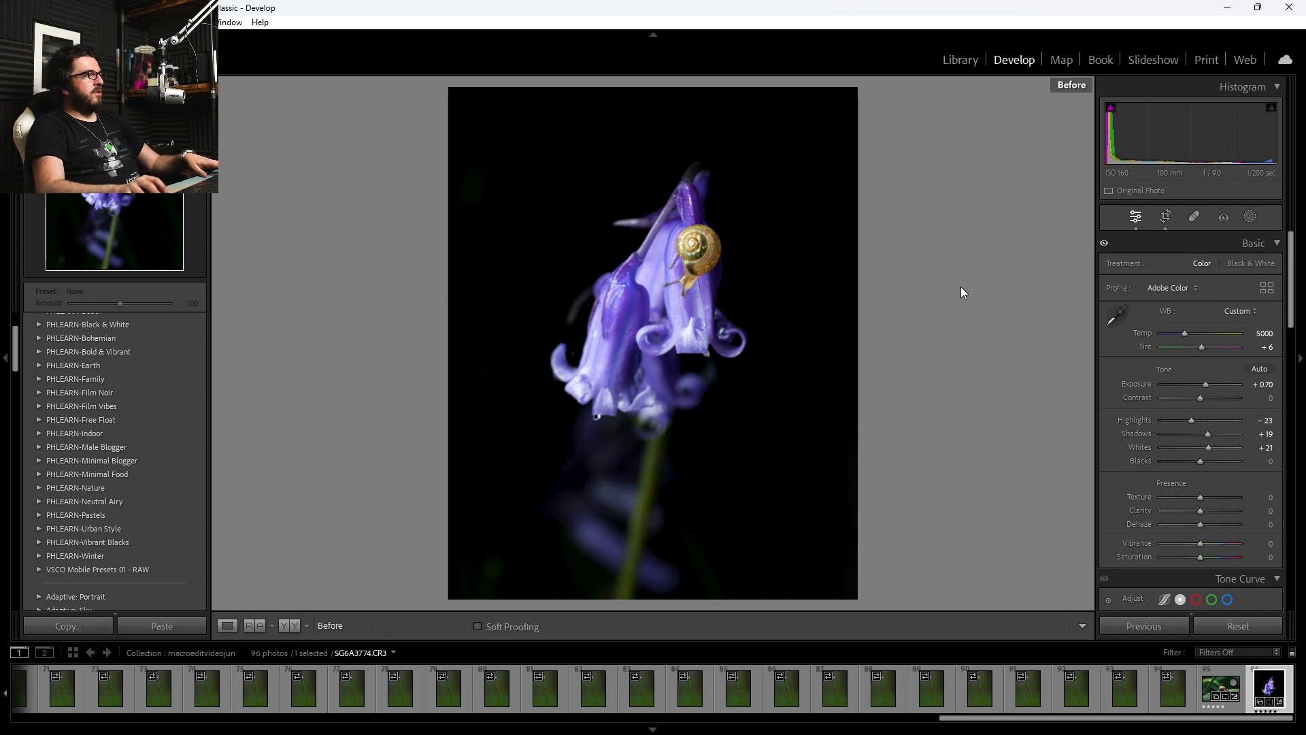
key("backslash")
key("backslash")
key("backslash")
key("backslash")
key("backslash")
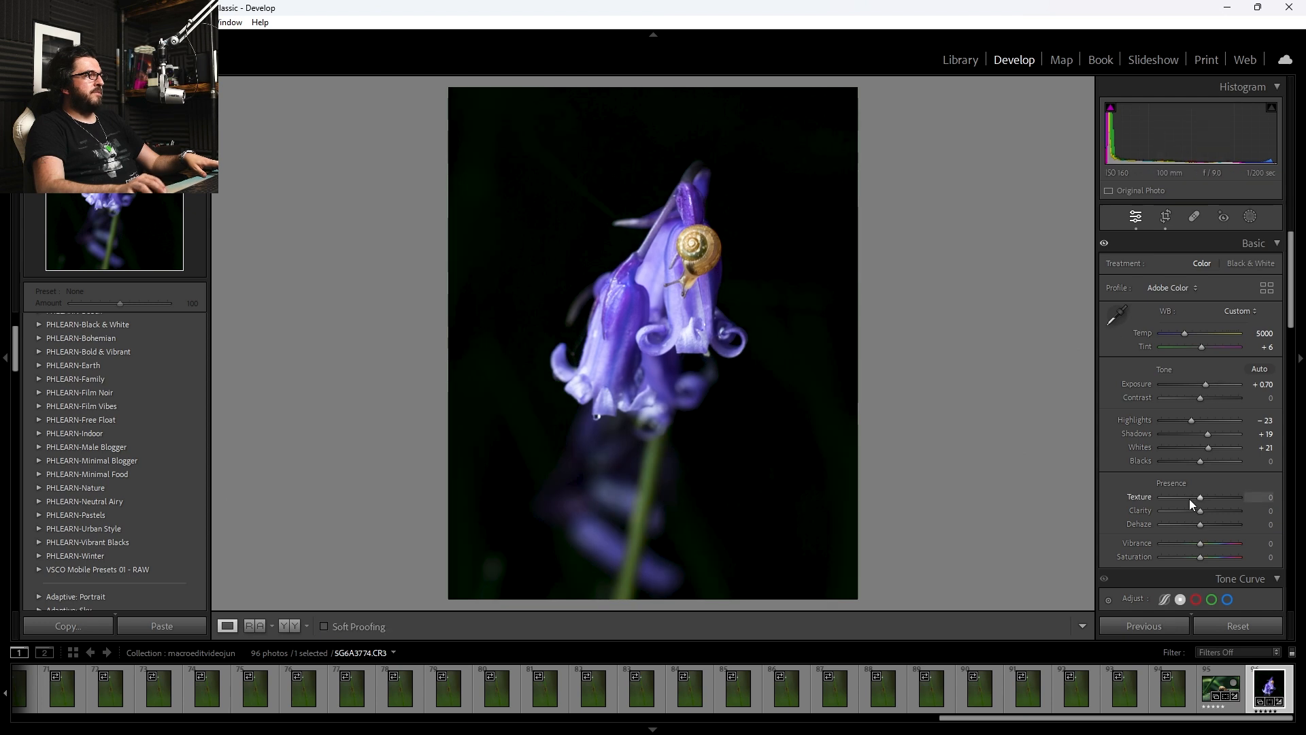
In the HSL adjustments, set yellow hue to -28, and luminance to orange 27, yellow 7, purple 22 and magenta -5.
scroll(1189, 500, "down", 10)
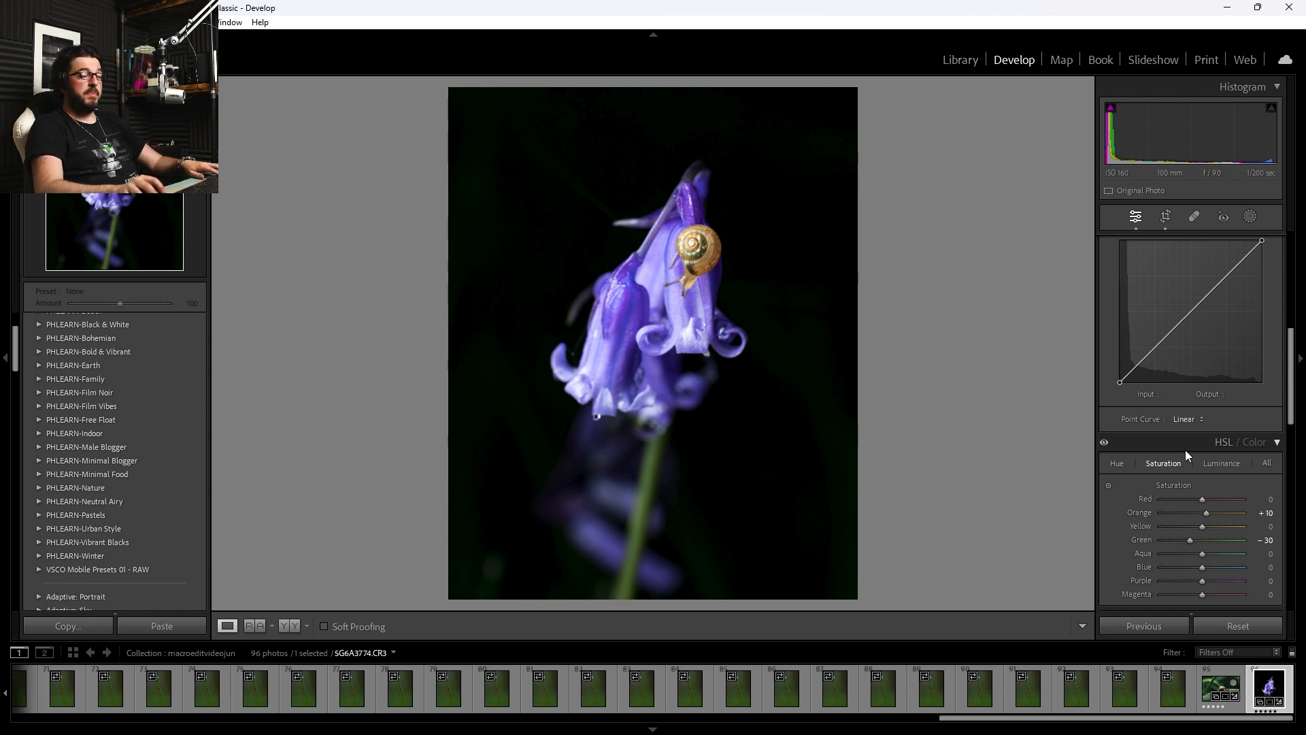
left_click(1116, 461)
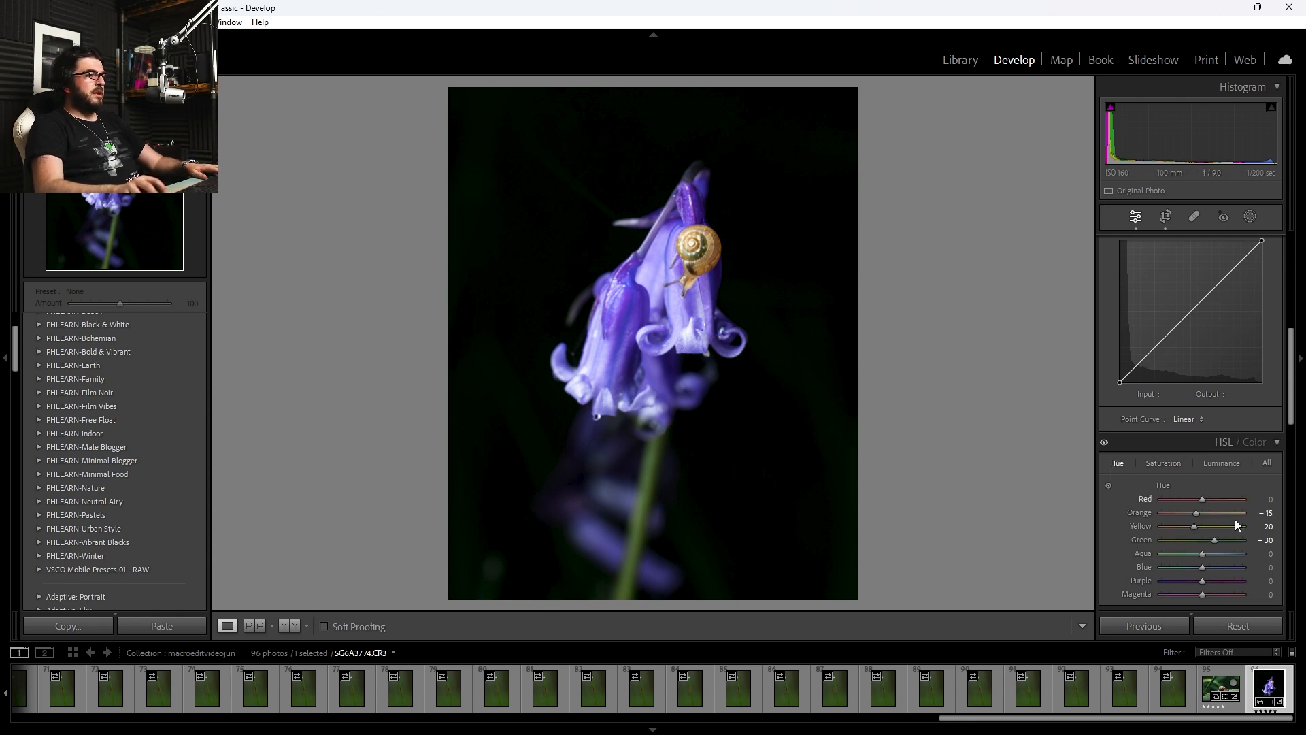
mouse_move(1193, 523)
left_mouse_down()
mouse_move(1167, 528)
mouse_move(1195, 529)
left_mouse_up()
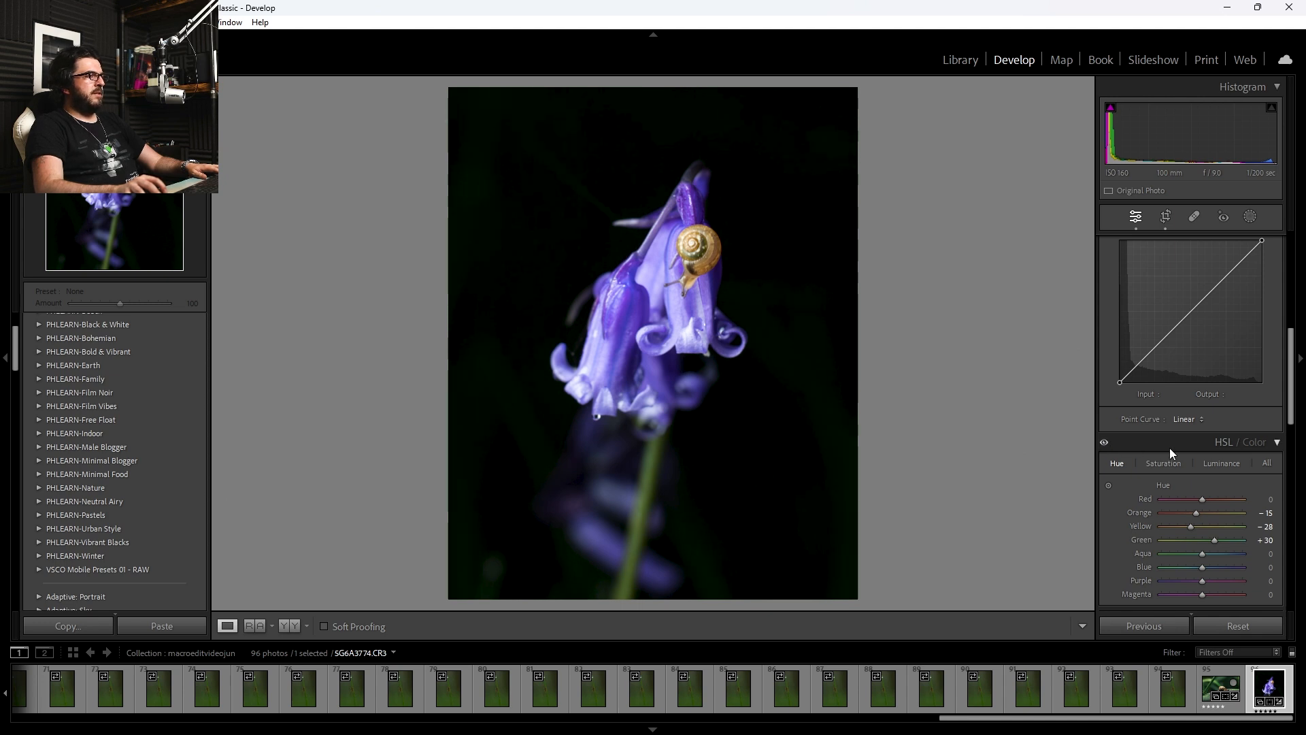
left_click(1222, 463)
mouse_move(1206, 512)
left_mouse_down()
mouse_move(1217, 529)
mouse_move(1206, 530)
left_mouse_up()
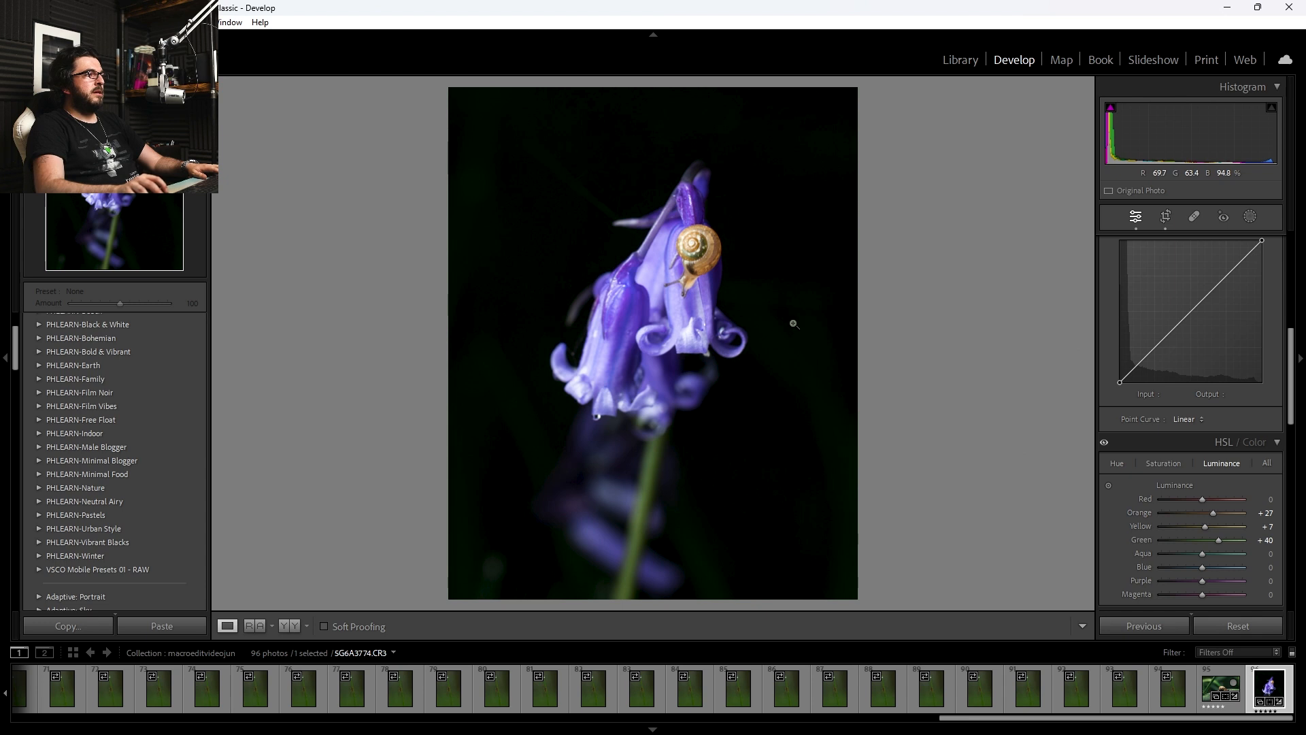
left_click_drag(1207, 583, 1214, 586)
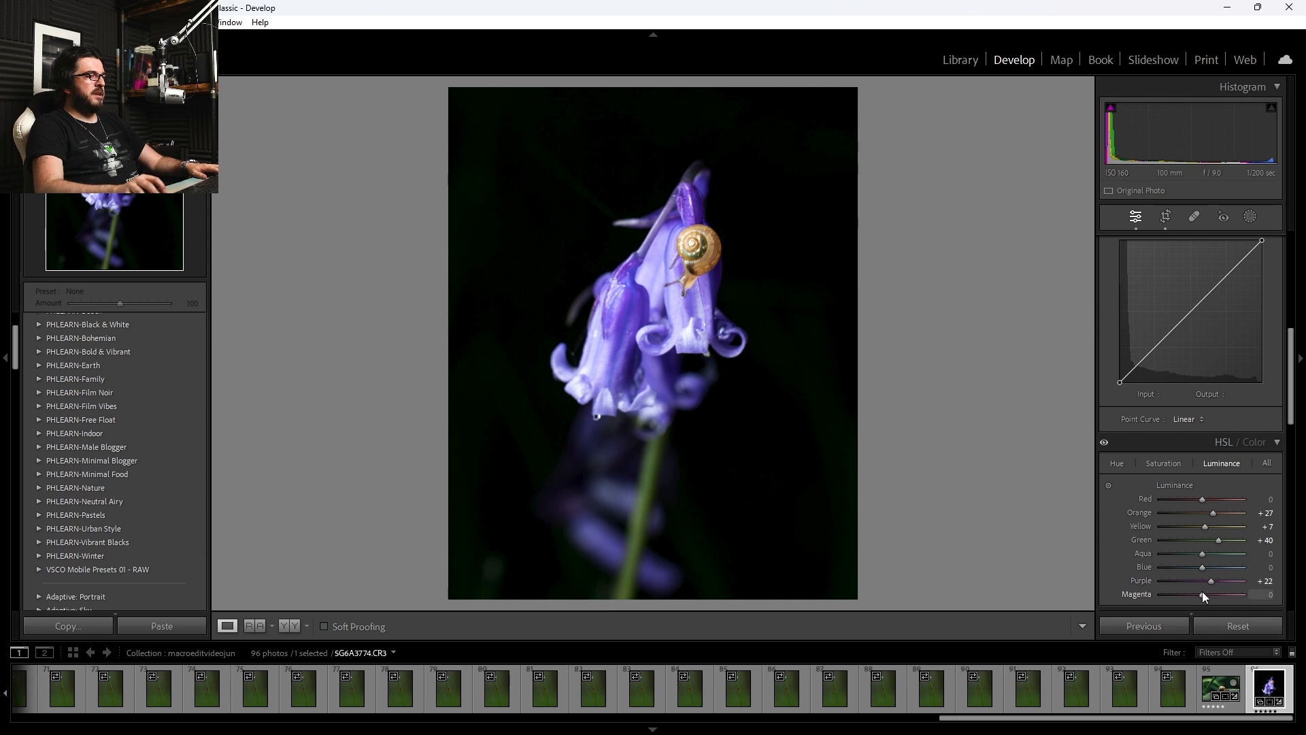
left_click_drag(1220, 603, 1206, 576)
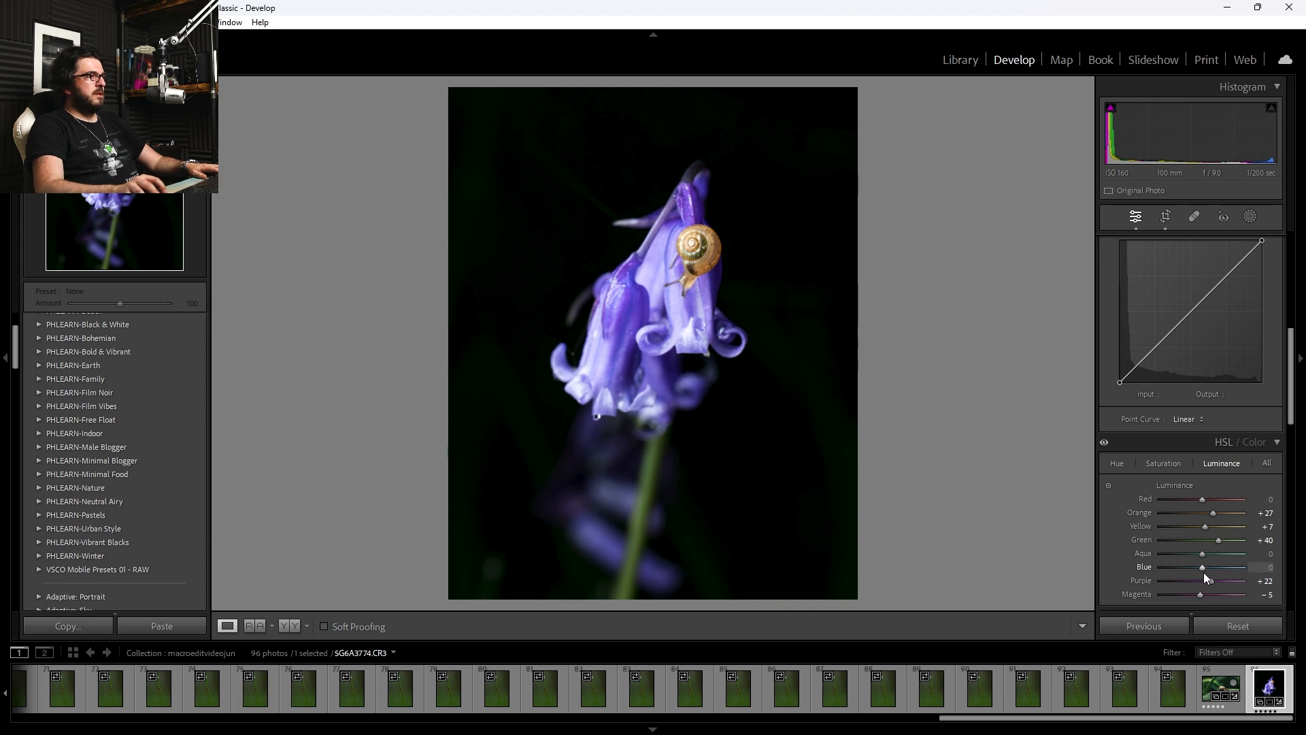
Try different purple hue shifts on the bluebell, including a strong blue shift, and set the purple hue to -8.
left_click(1116, 461)
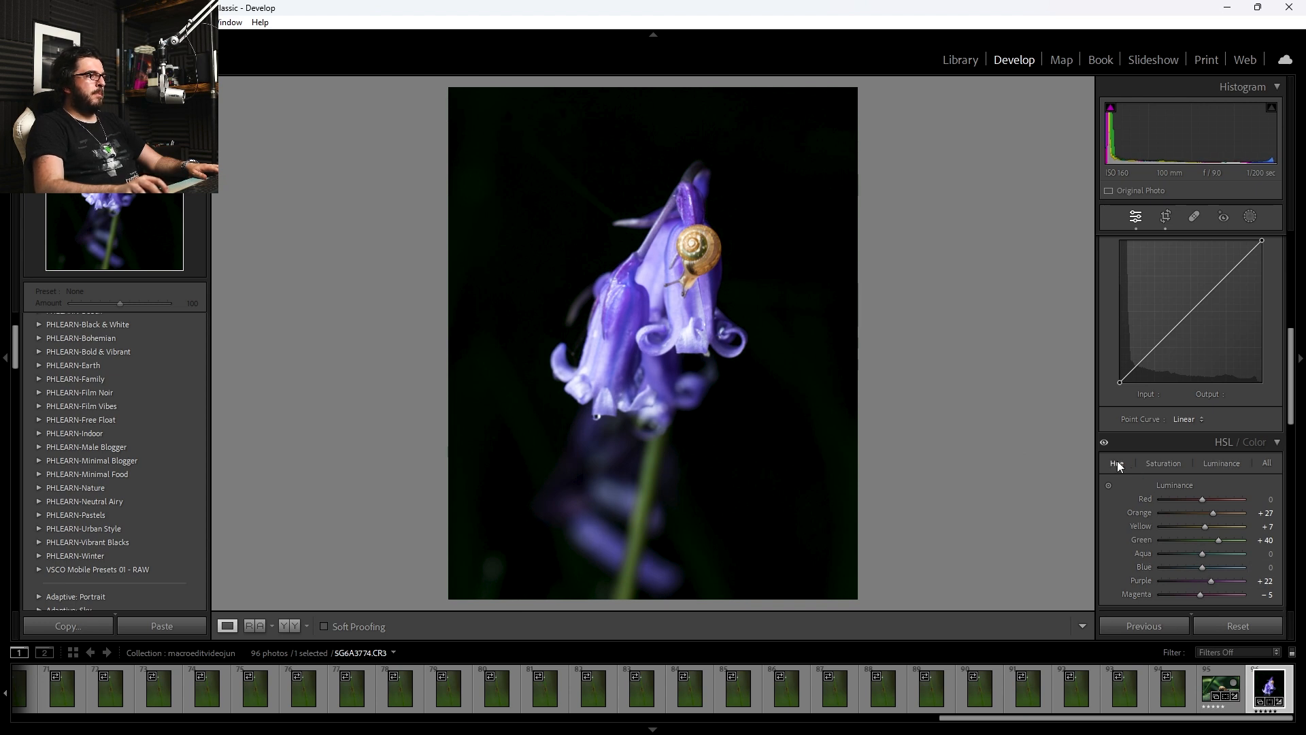
left_click_drag(1199, 579, 1201, 581)
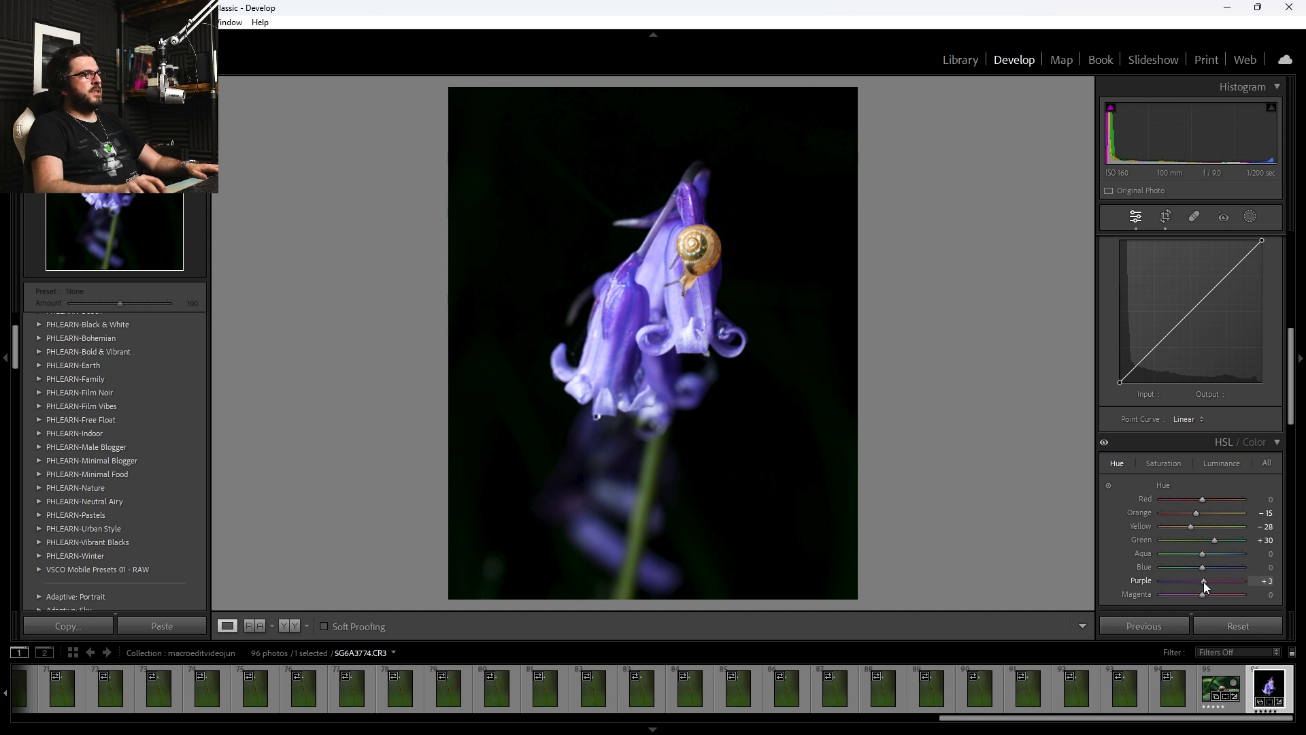
left_click_drag(1203, 582, 1202, 581)
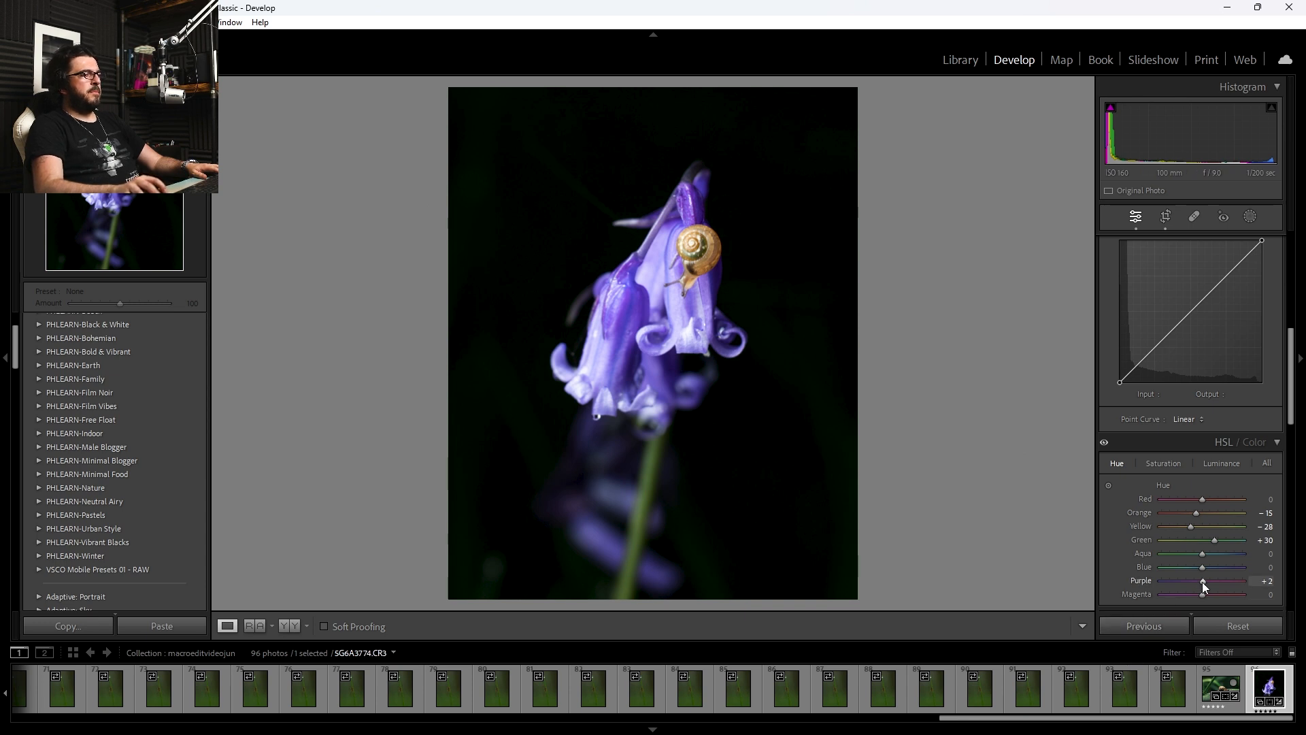
left_click_drag(1202, 582, 1177, 592)
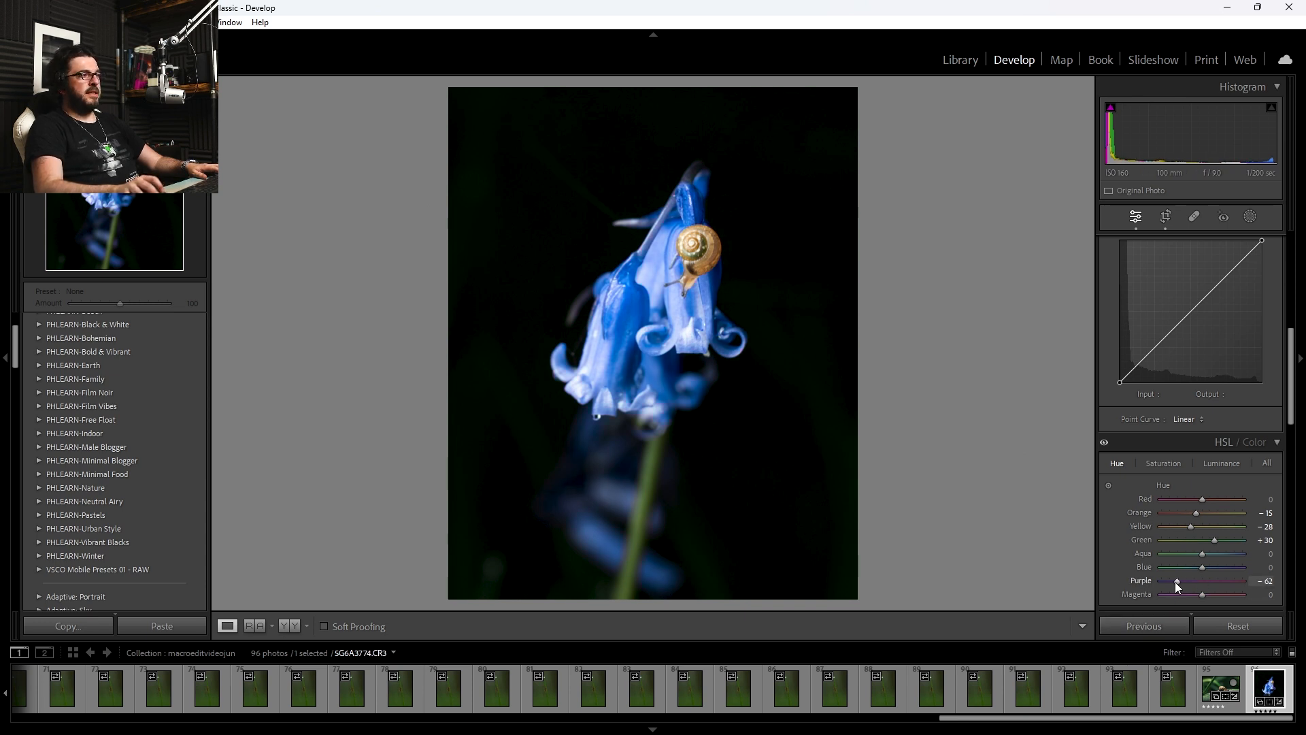
left_click_drag(1176, 582, 1199, 583)
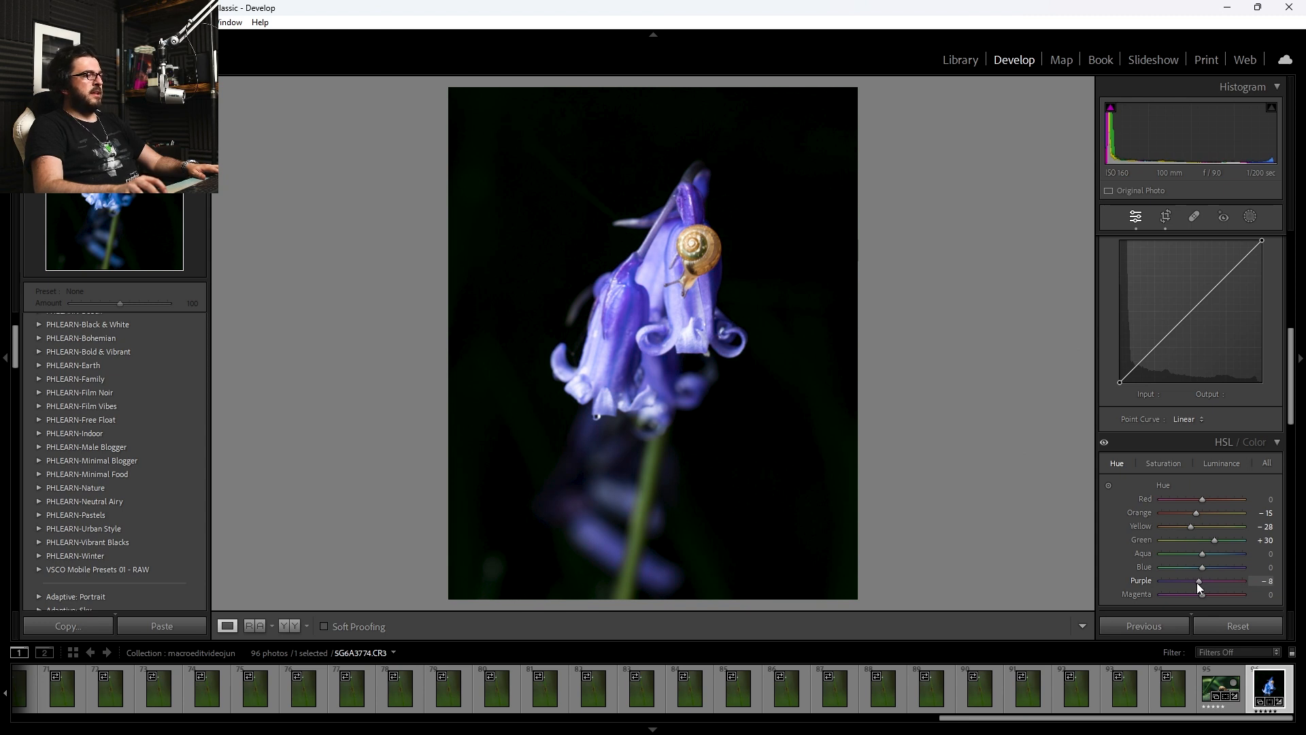
Compare the bluebell photo with and without the HSL adjustments and against its original, examining the color changes.
left_click(1105, 443)
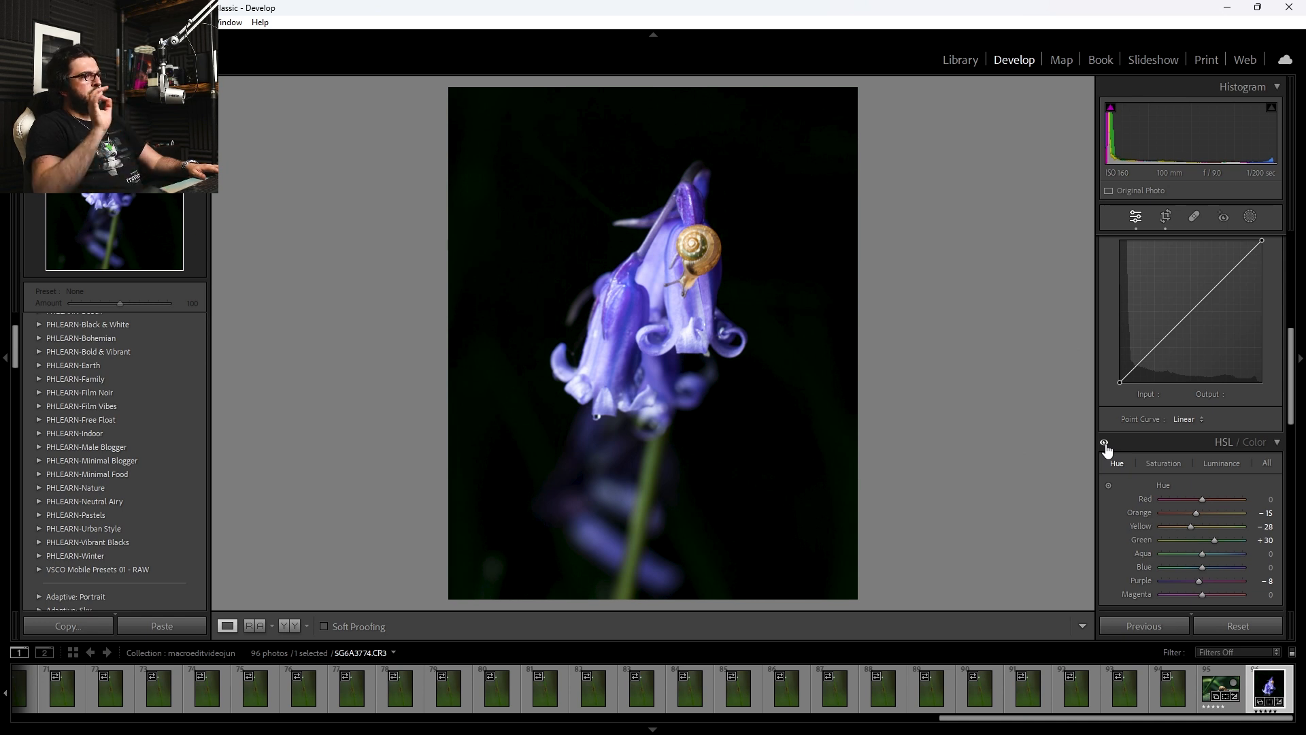
left_click(1105, 444)
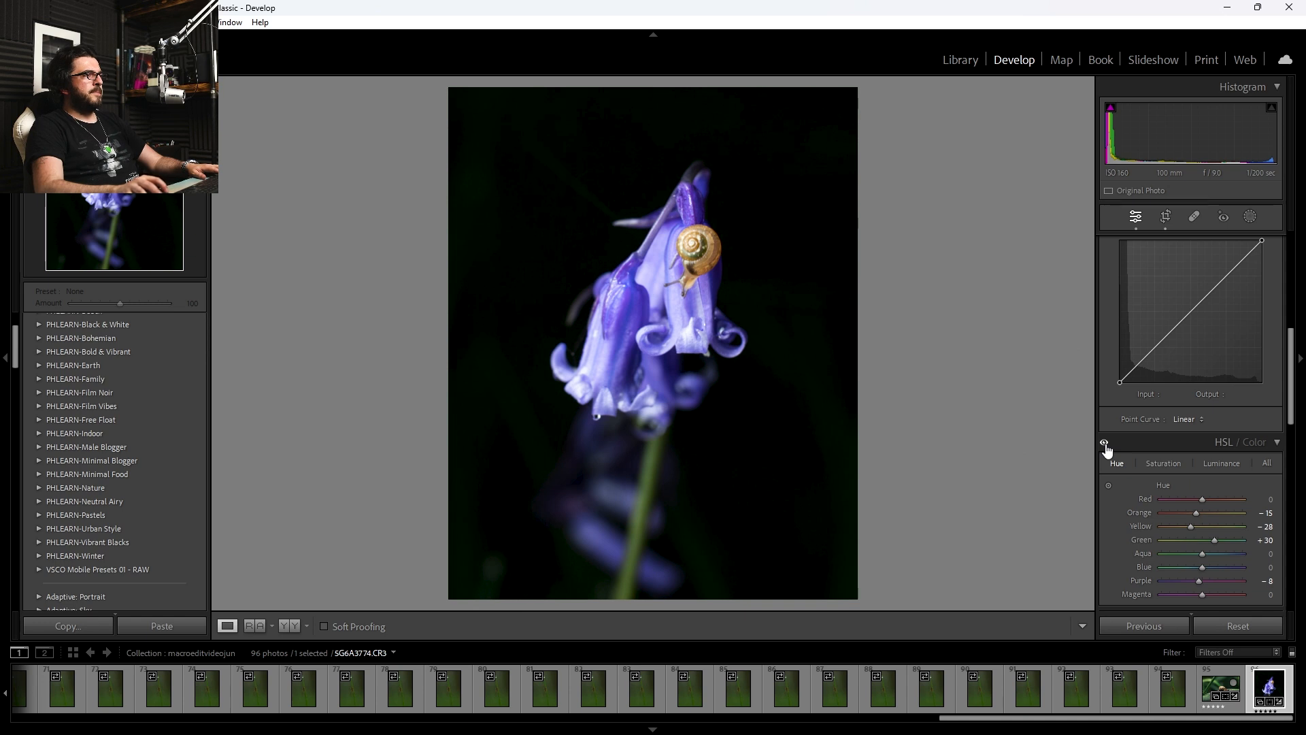
key("backslash")
key("backslash")
key("backslash")
key("backslash")
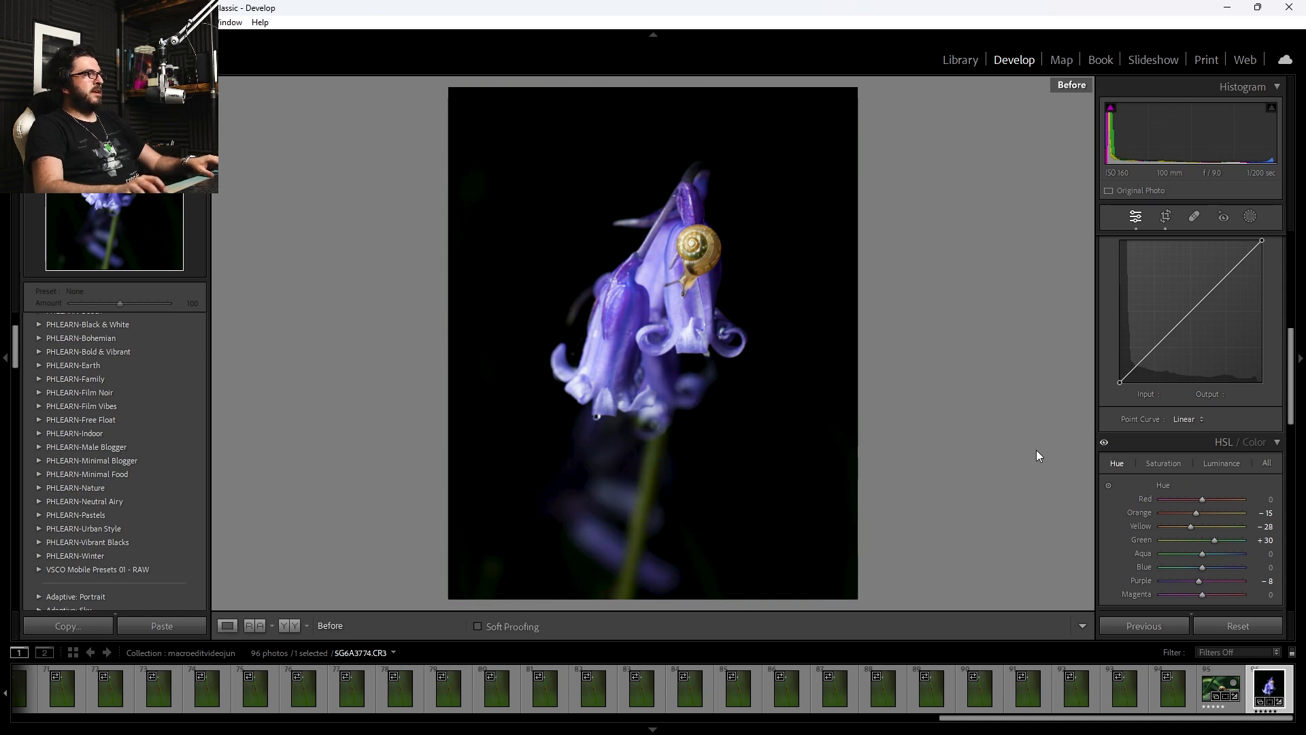
Add anchor points in the tone curve's shadows and highlights, and raise the black point to output 24.
scroll(1162, 272, "up", 2)
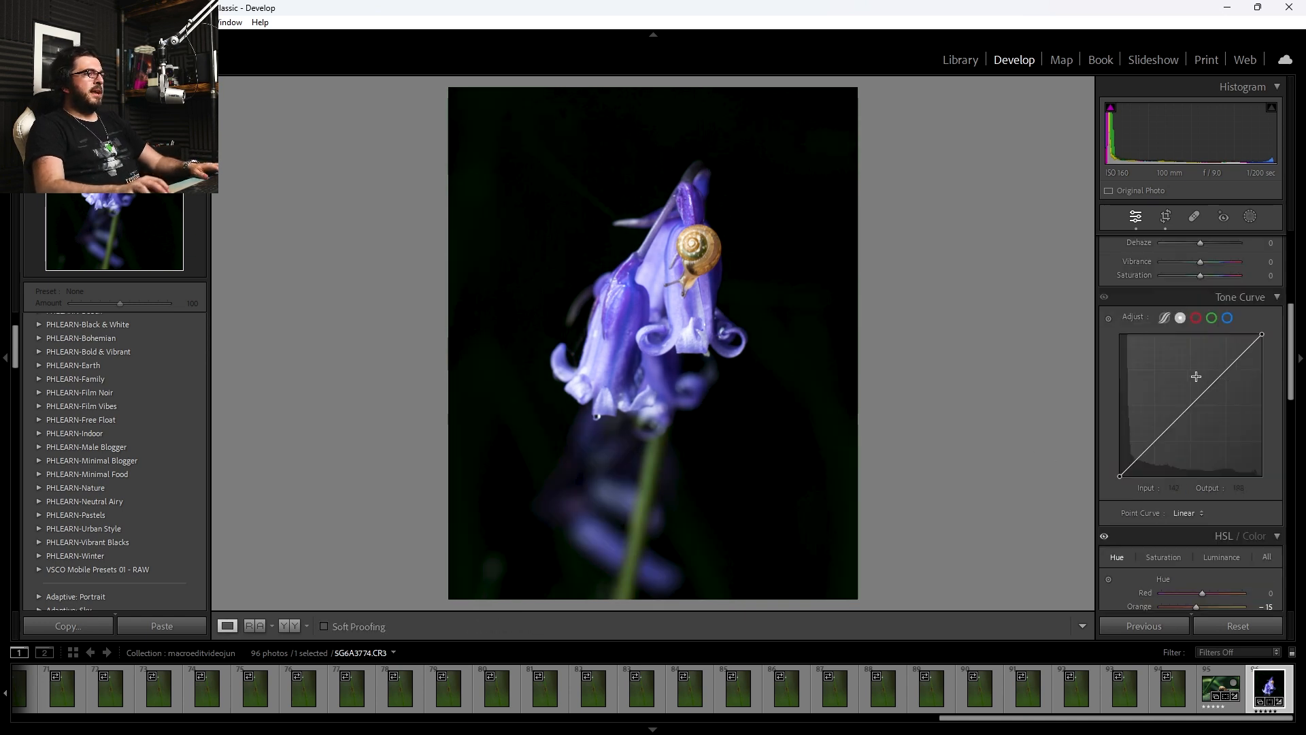
left_click(1161, 435)
left_click_drag(1161, 438, 1160, 436)
left_click(1222, 374)
left_click_drag(1118, 474, 1117, 464)
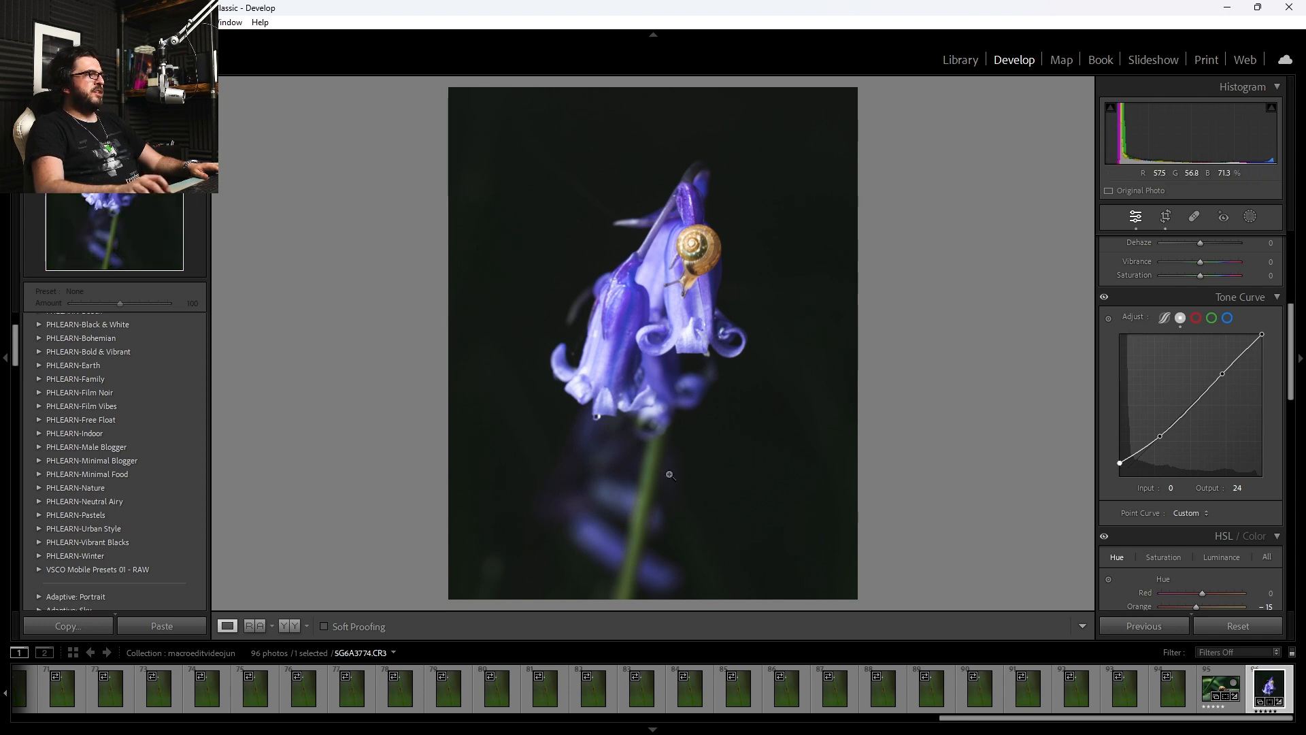
Compare the bluebell photo with and without the tone curve, examining the faded black background.
left_click(1104, 298)
left_click(1104, 298)
left_click(1105, 298)
left_click(1105, 298)
left_click(1104, 299)
left_click(1104, 299)
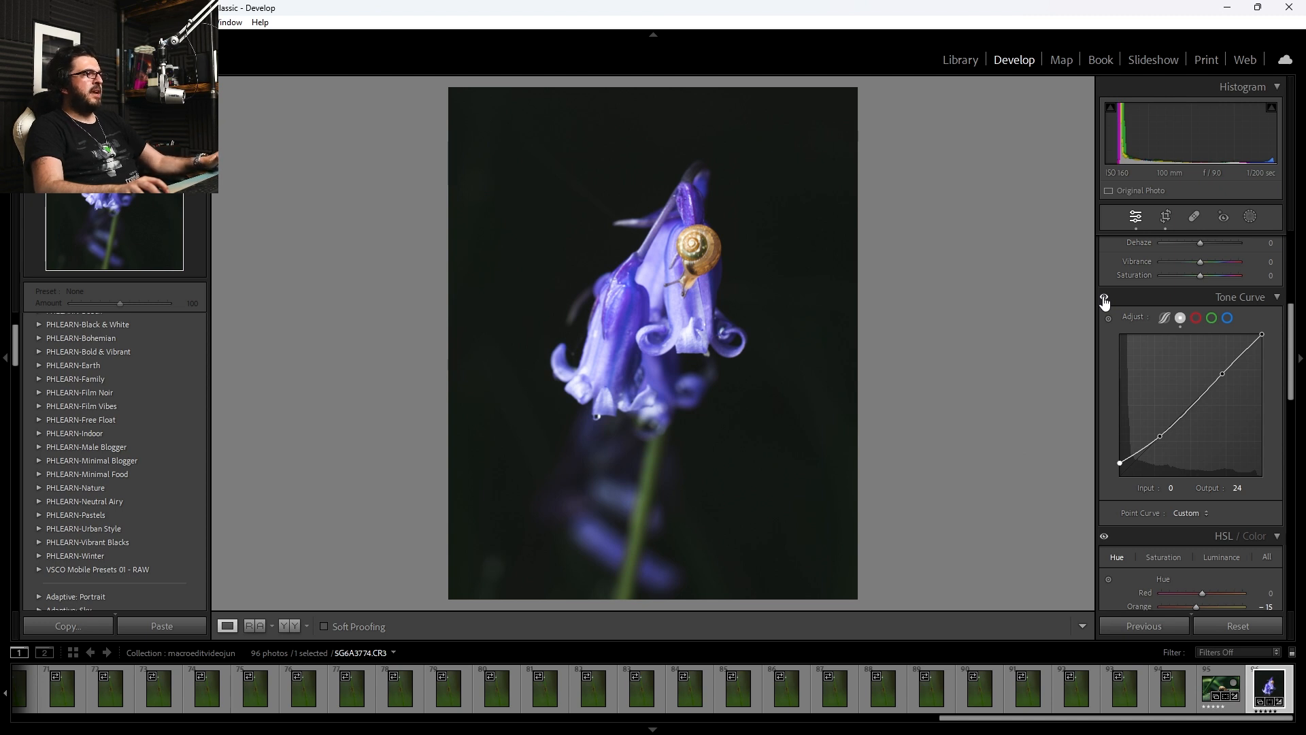
left_click(1104, 298)
left_click(1104, 299)
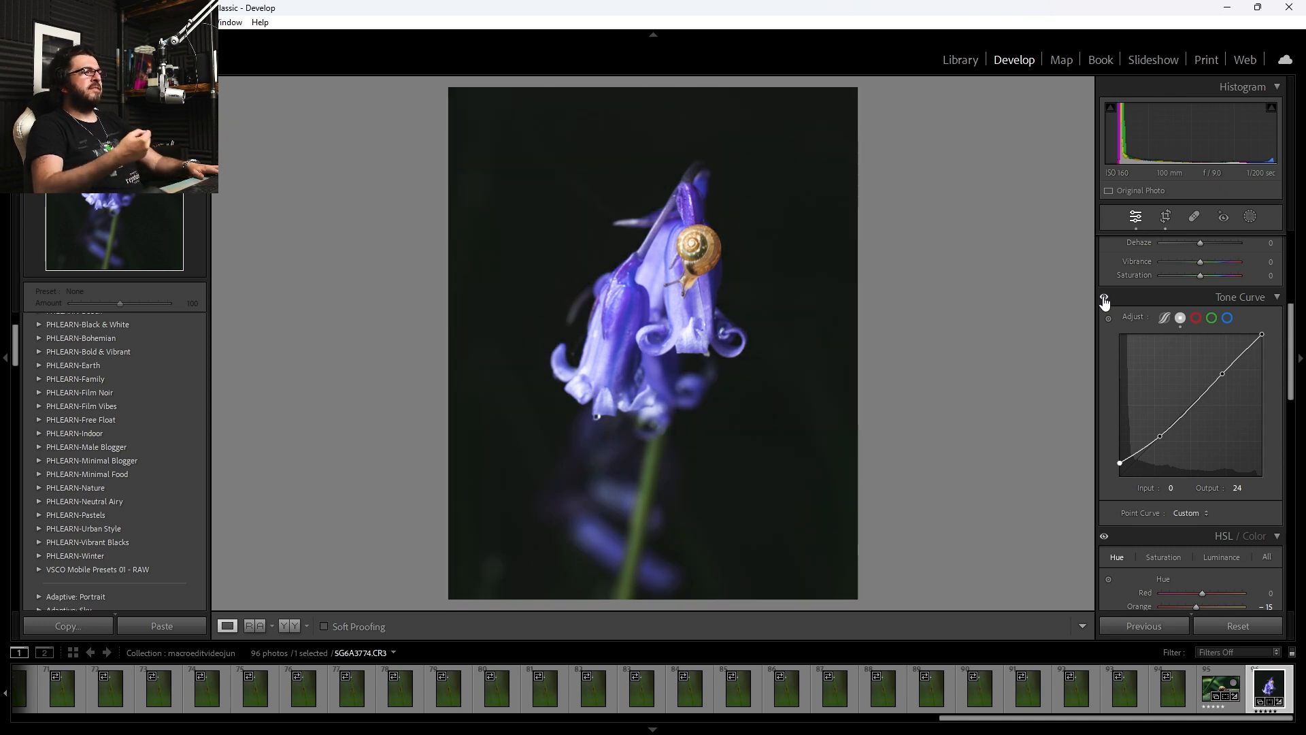
left_click(1104, 299)
left_click(1104, 299)
left_click(1104, 299)
left_click(1104, 298)
Mask the snail with an object selection using brush size 11, and set the mask's texture to 10 and clarity to 6.
left_click(1138, 327)
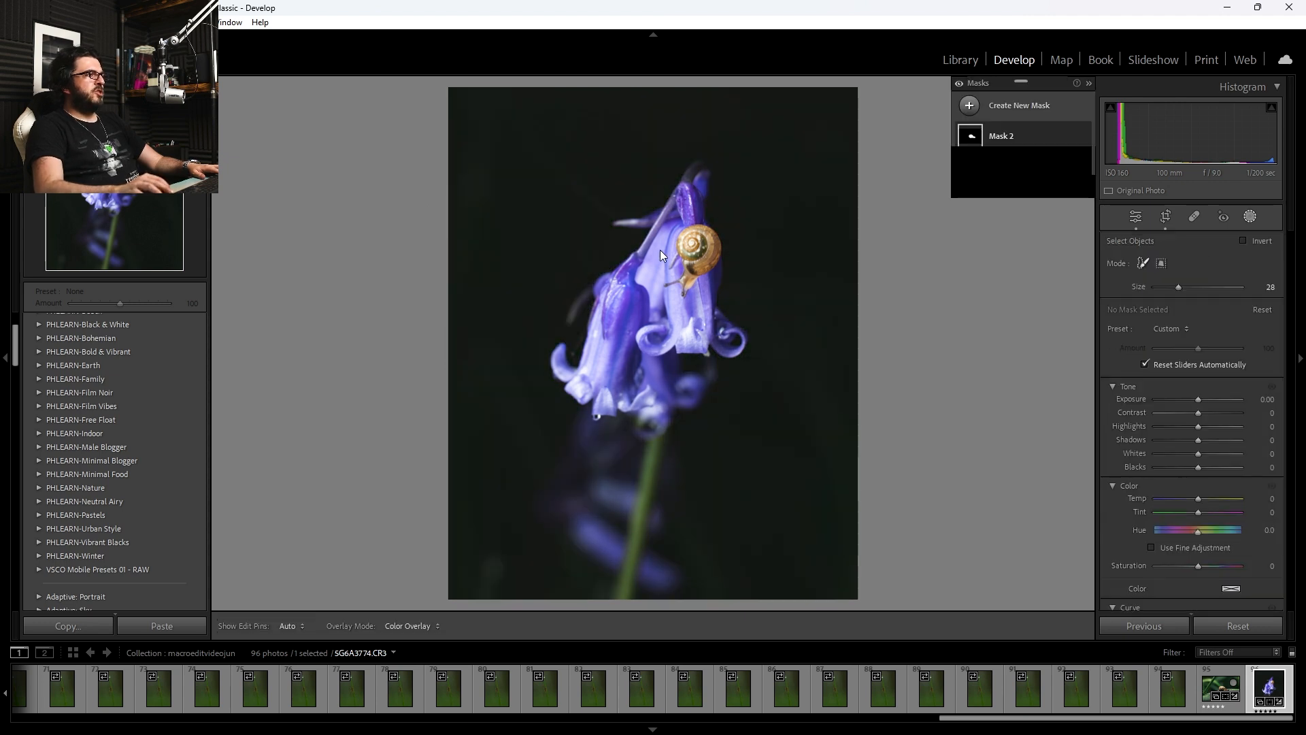
scroll(691, 253, "down", 3)
mouse_move(690, 258)
left_mouse_down()
mouse_move(691, 239)
mouse_move(711, 239)
mouse_move(713, 262)
mouse_move(689, 283)
left_mouse_up()
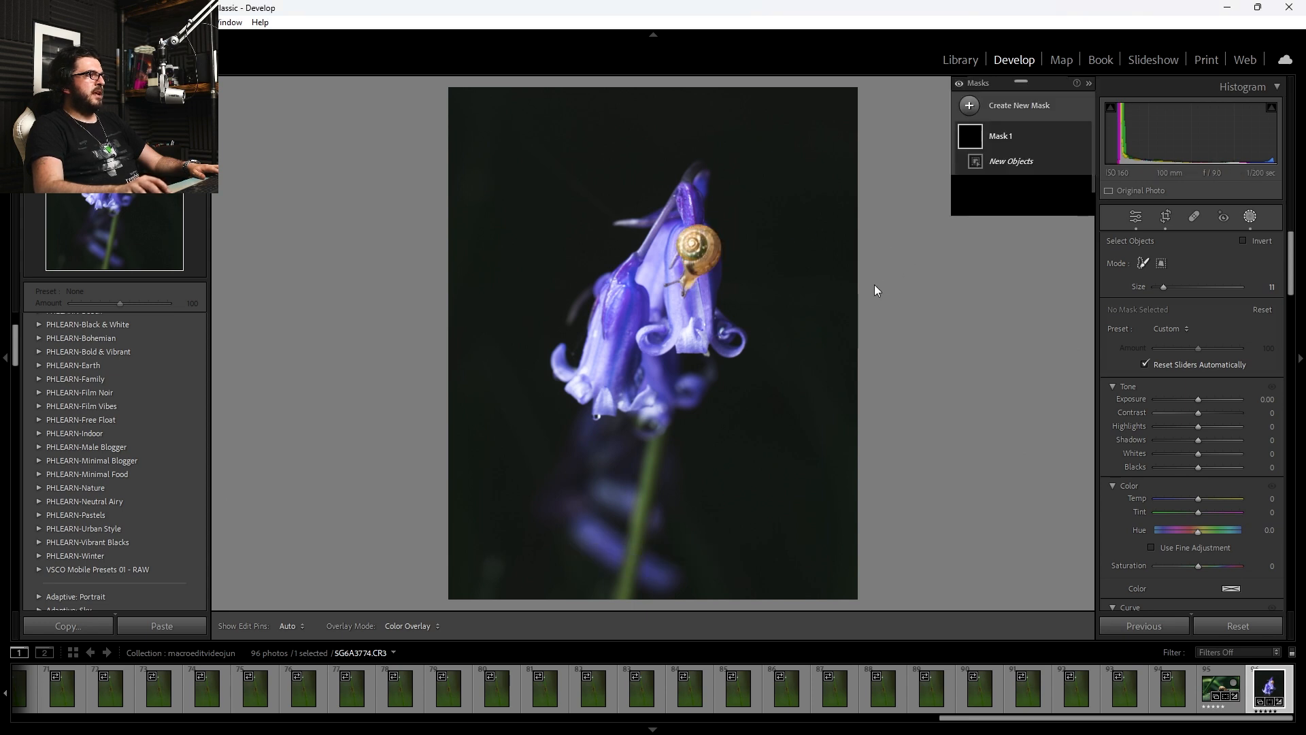
scroll(1219, 487, "down", 5)
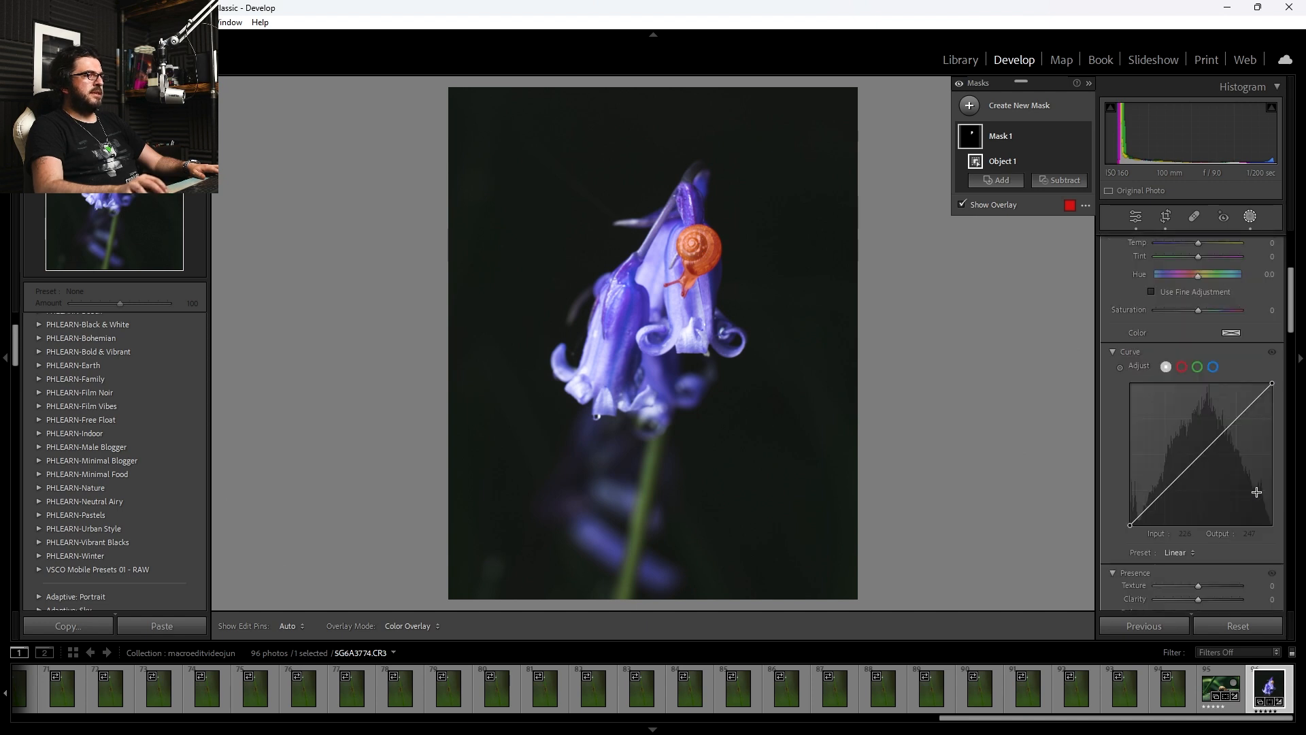
left_click_drag(1197, 482, 1200, 480)
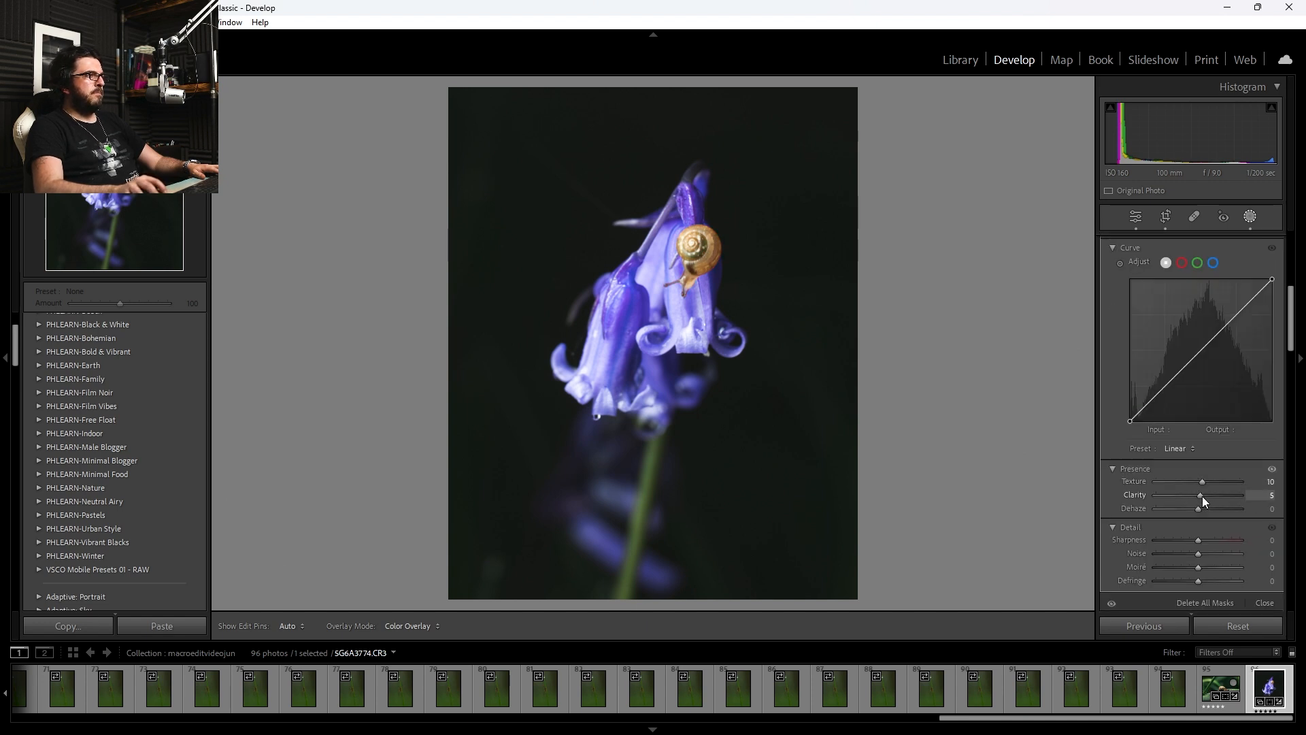
left_click_drag(1198, 499, 1201, 498)
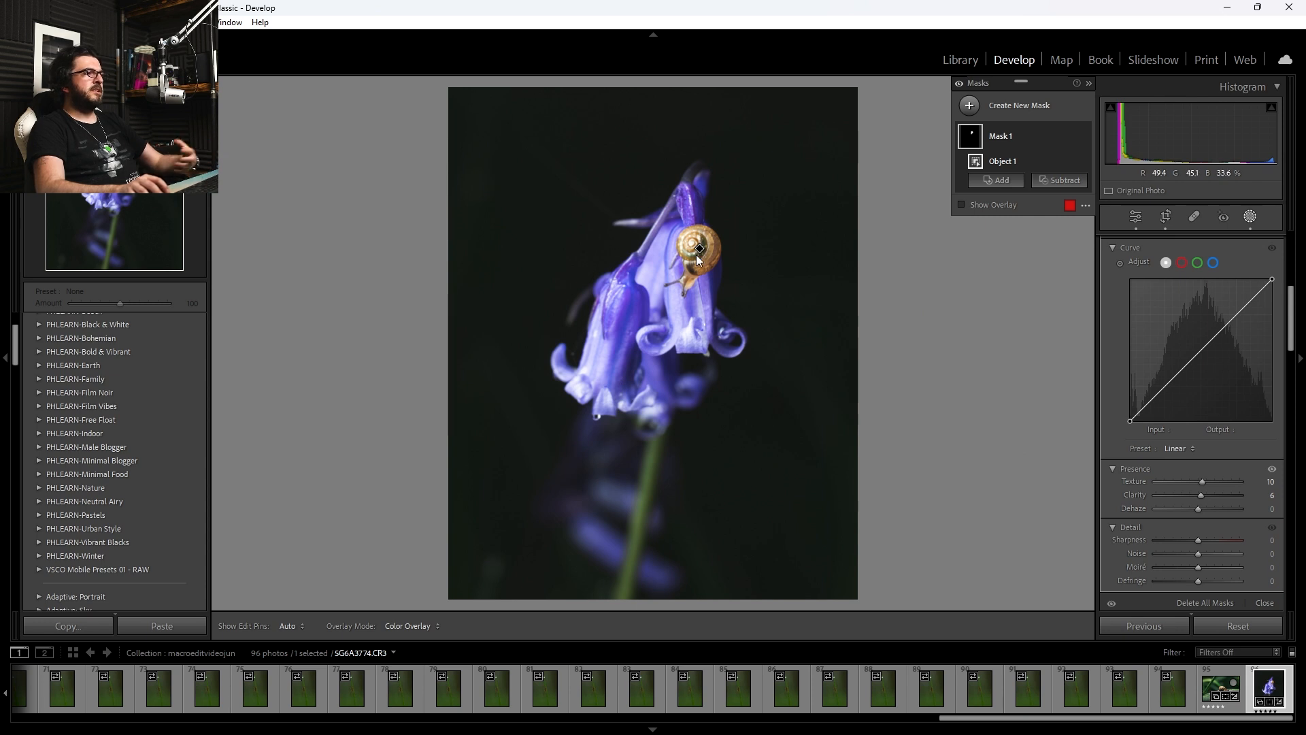
mouse_move(702, 245)
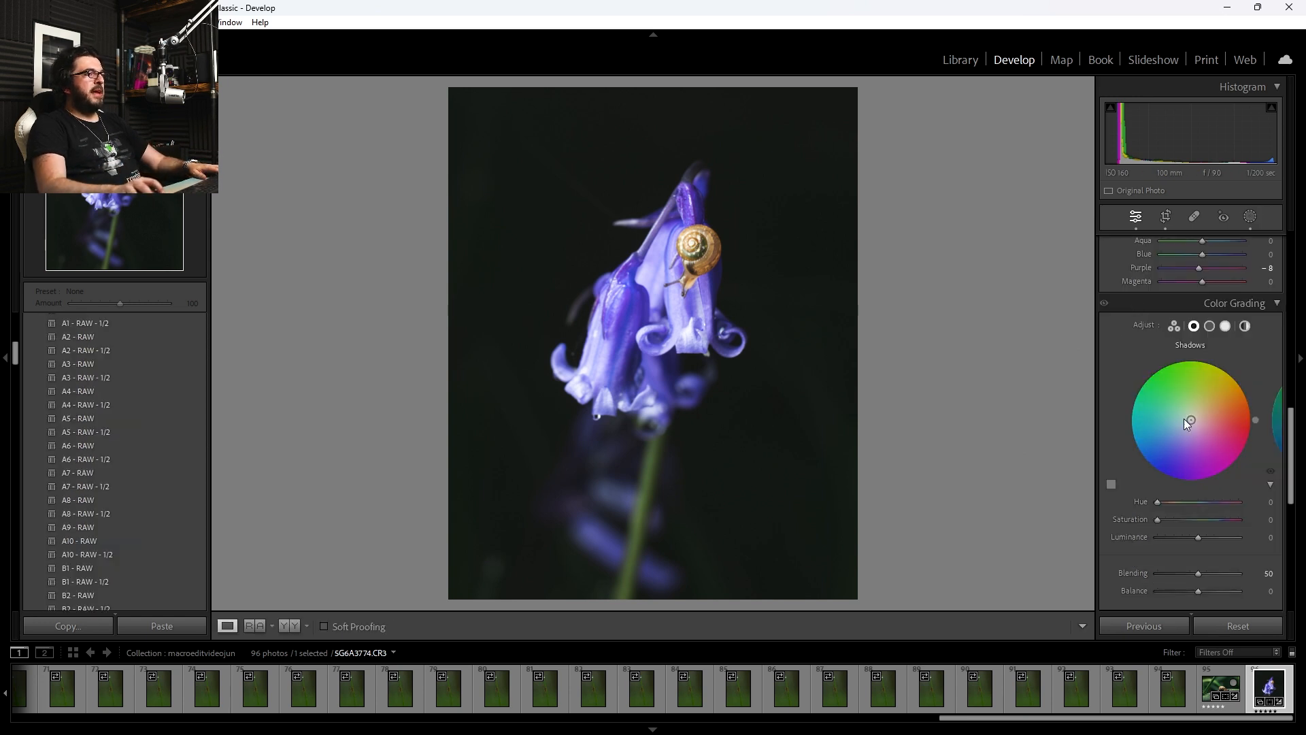
Color grade the bluebell photo with shadows at hue 225, saturation 13 and highlights at hue 49, saturation 11.
left_click_drag(1190, 420, 1185, 425)
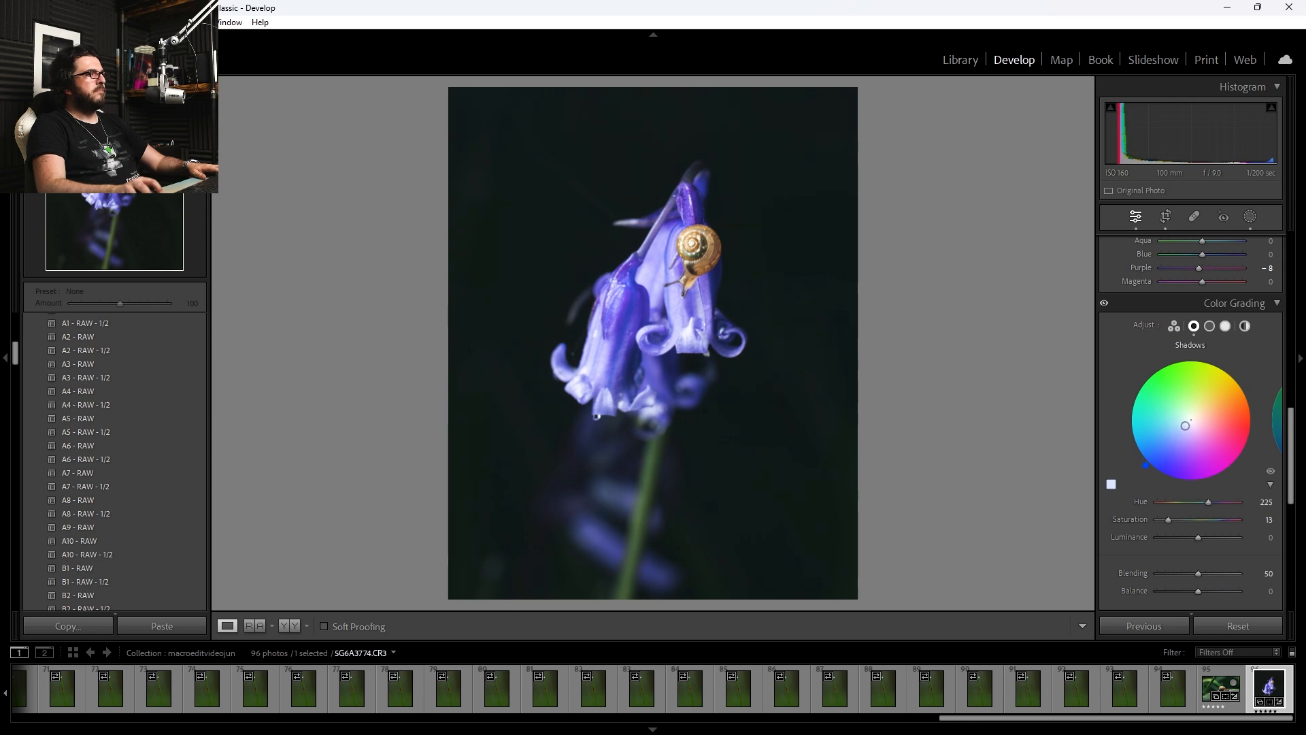
left_click(1225, 326)
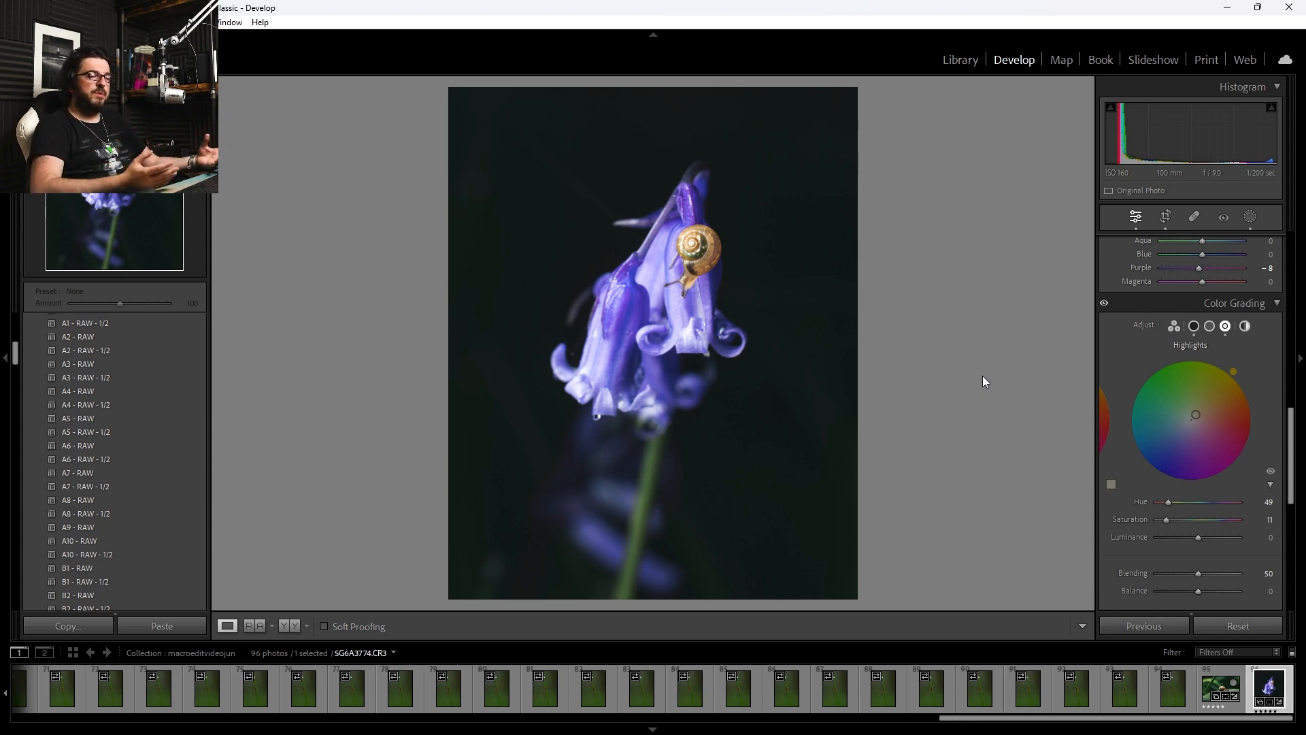
Switch to the finished photo of the snail on the green leaf.
left_click(1209, 689)
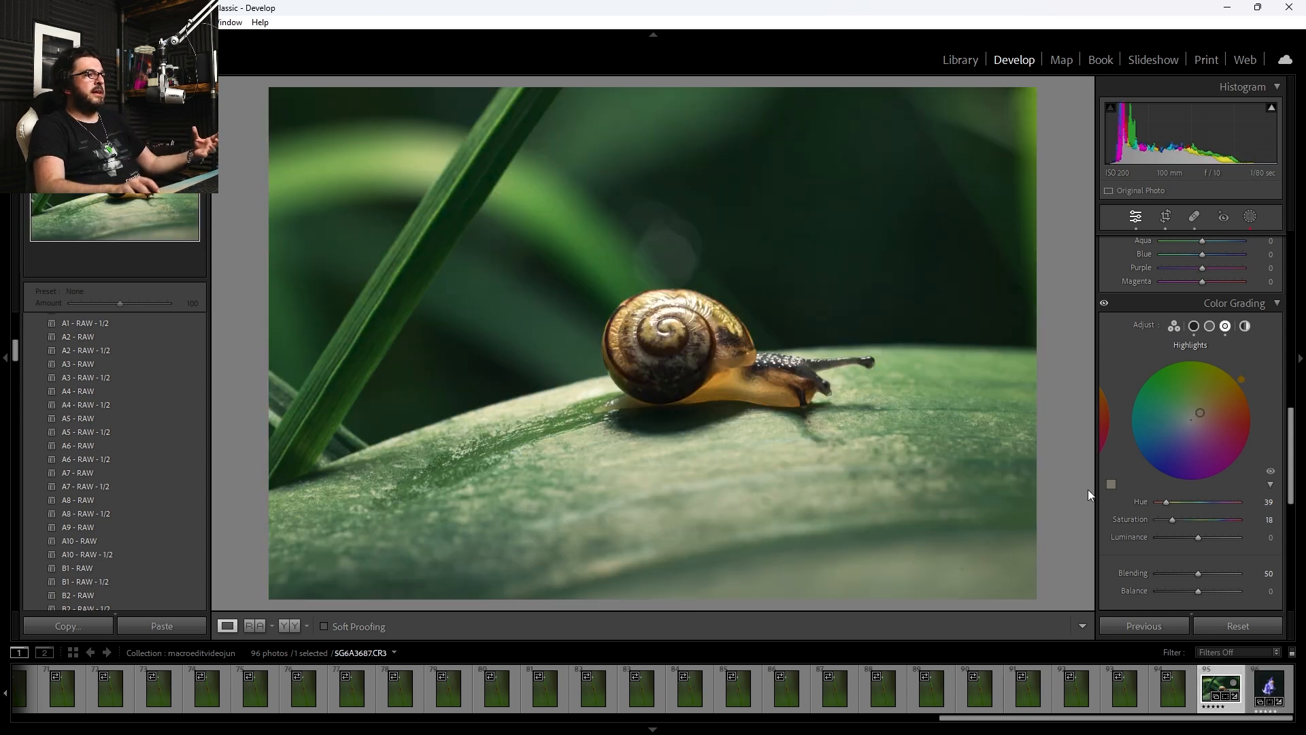
Compare the snail photo on the green leaf before and after its edits.
key("backslash")
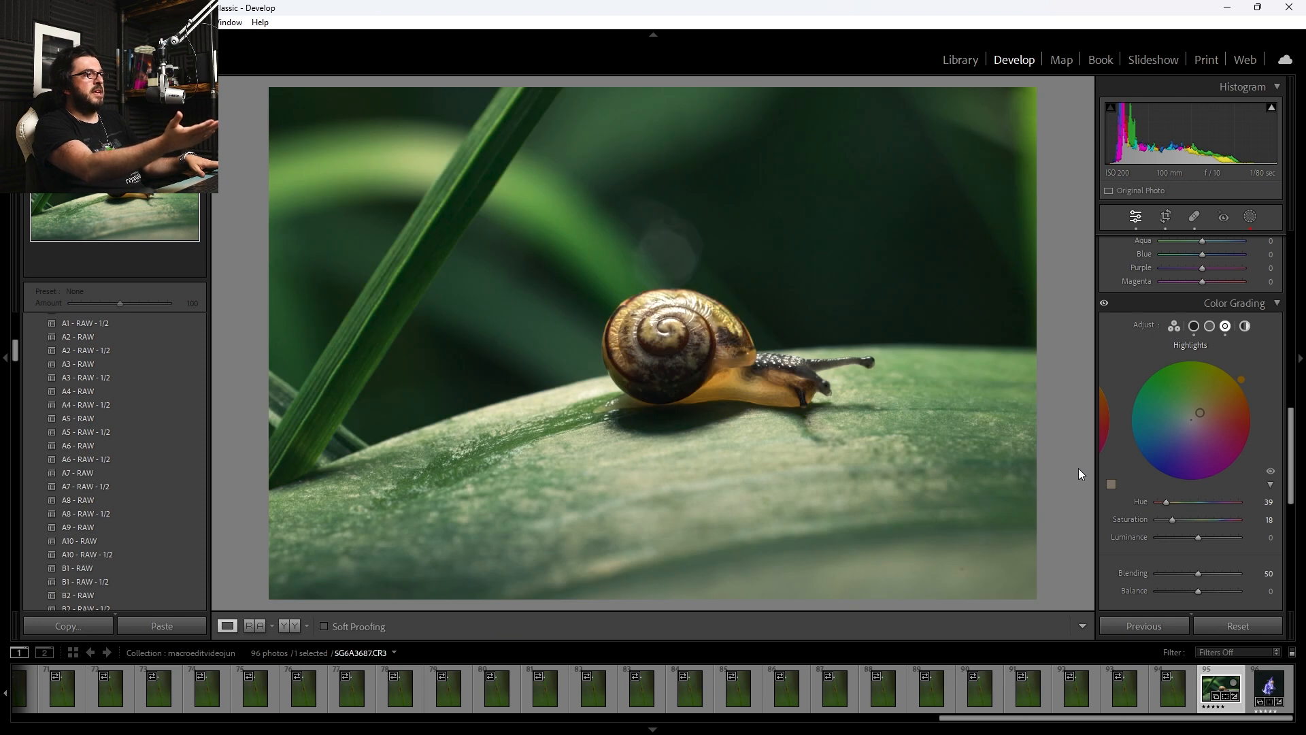
key("backslash")
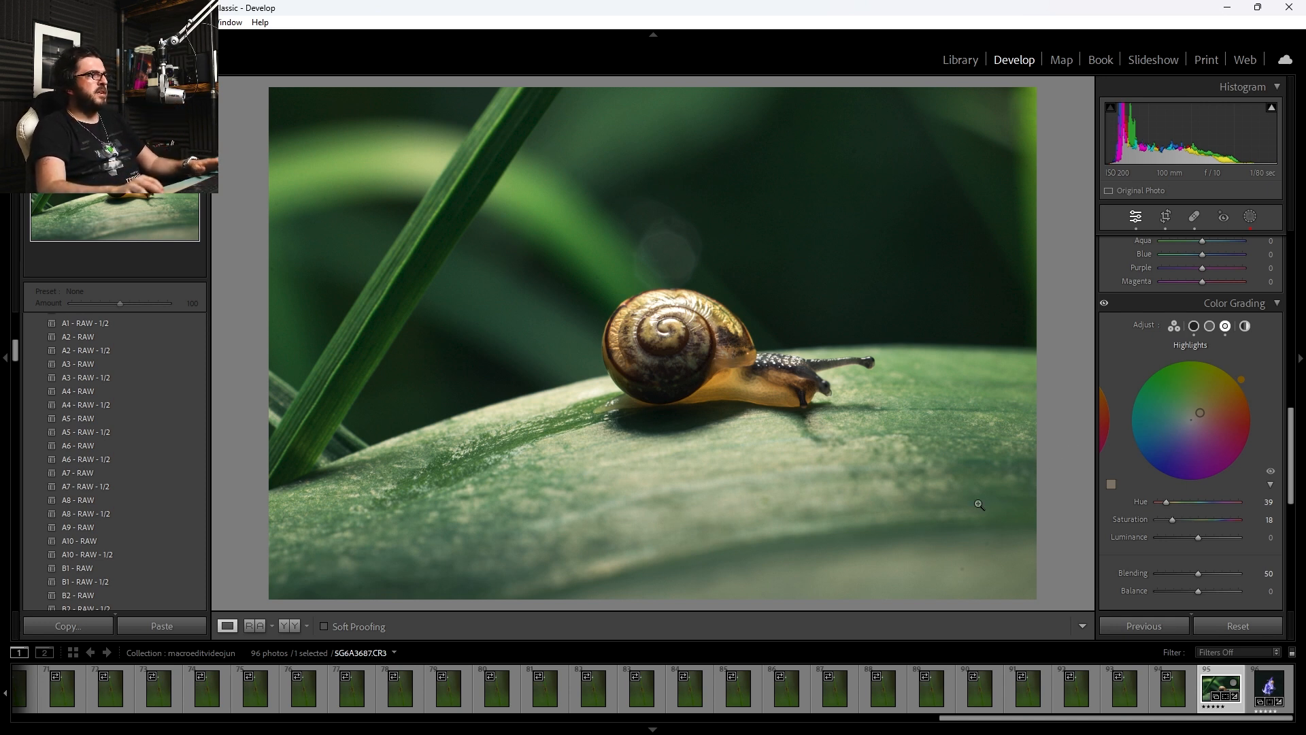
Open the edited focus-stacked fly TIFF at the start of the collection and compare it before and after its edits.
scroll(1027, 691, "up", 10)
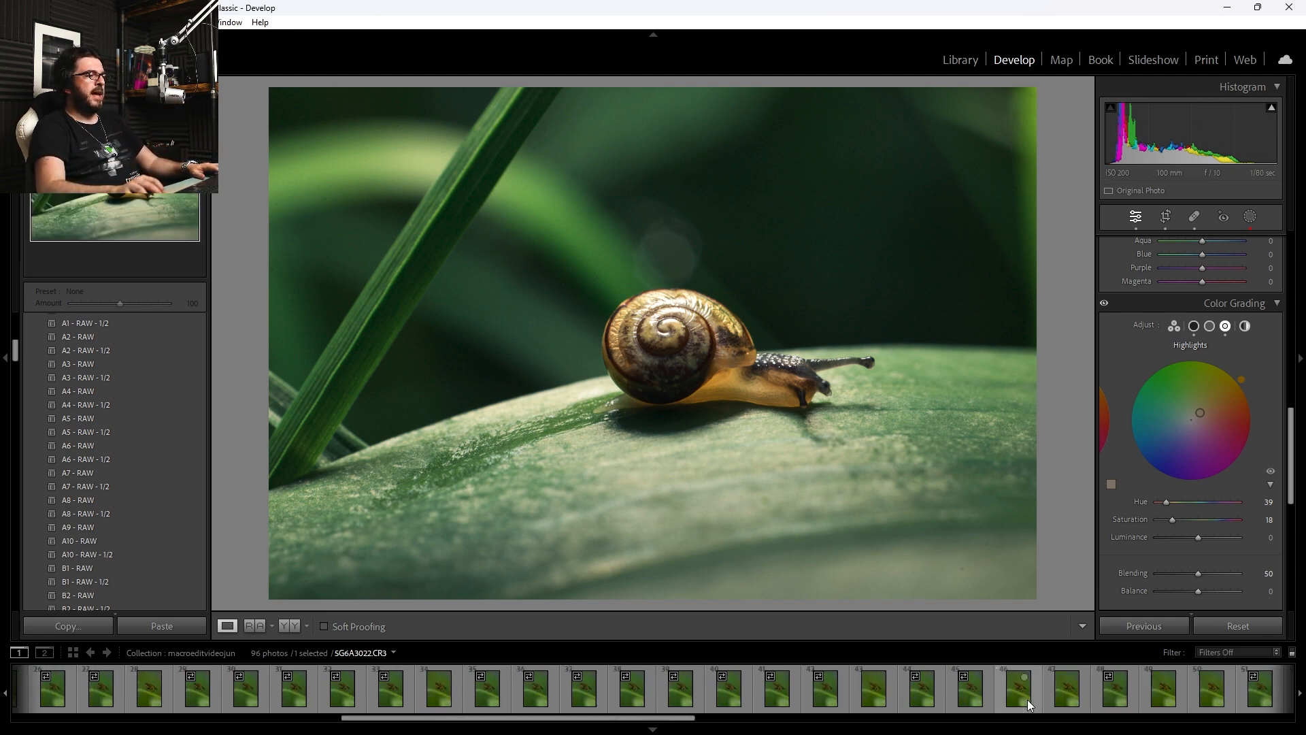
scroll(1027, 690, "up", 5)
left_click(35, 689)
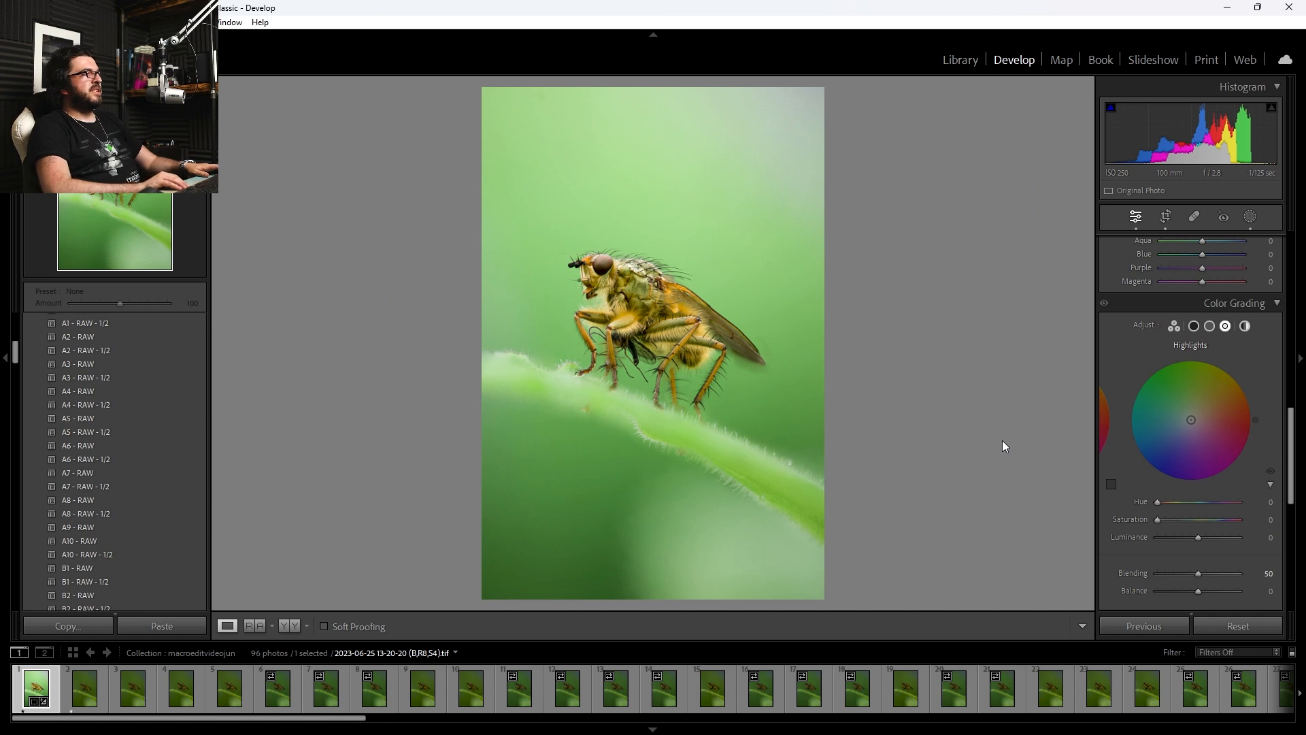
key("backslash")
key("backslash")
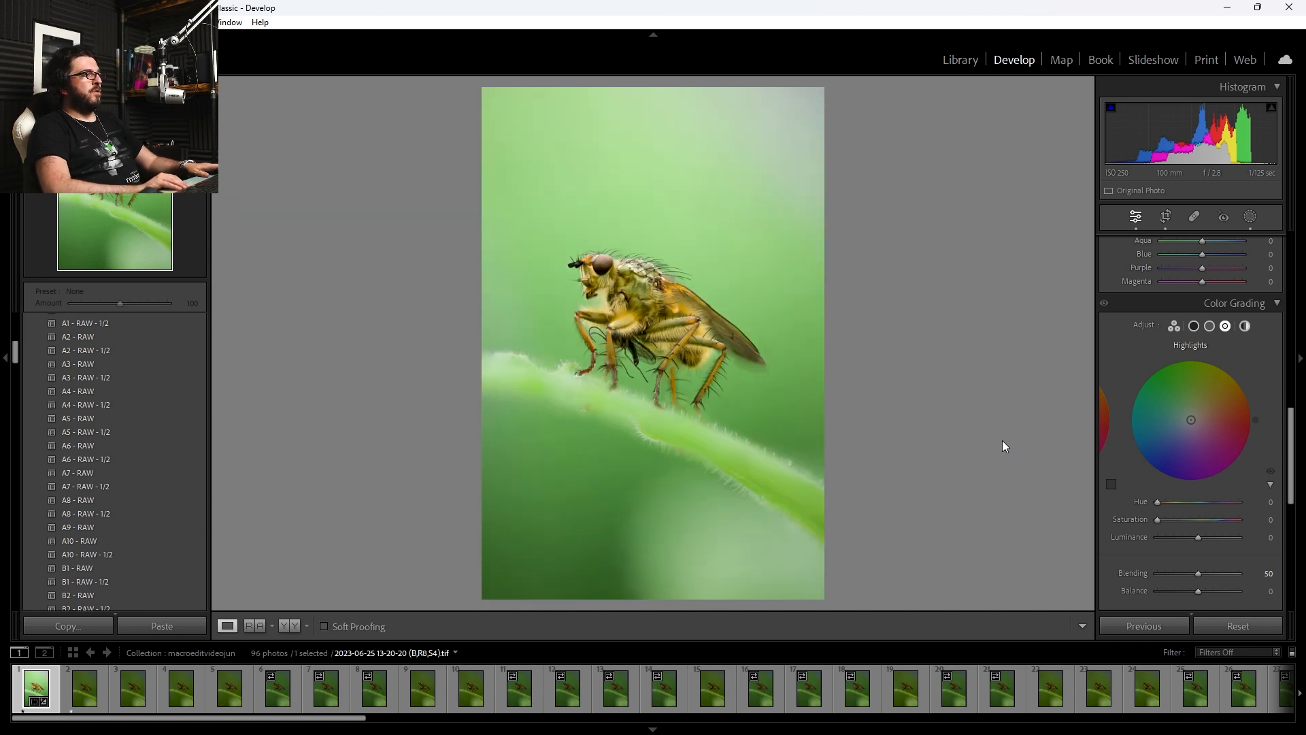
Examine the fly's leg up close in the single raw frame SG6A2978.CR3, and return to the focus-stacked fly TIFF for comparison.
key("Right")
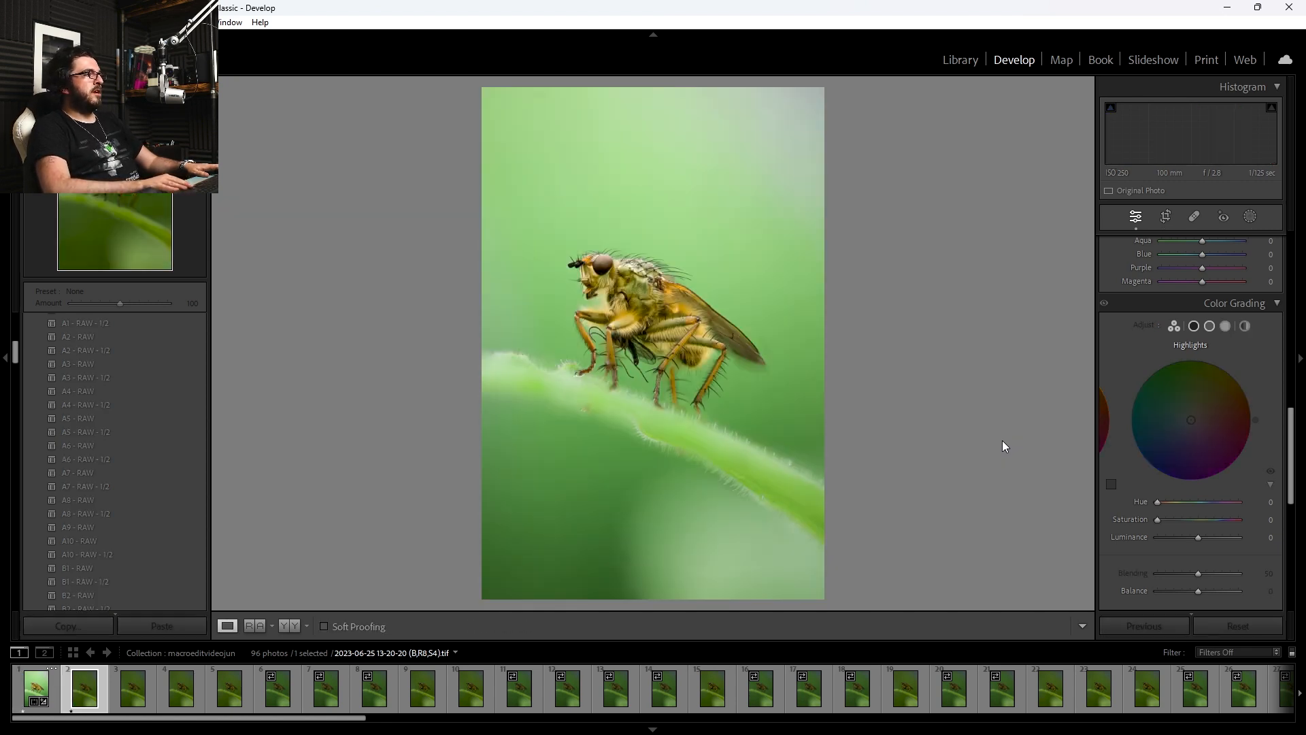
left_click(621, 362)
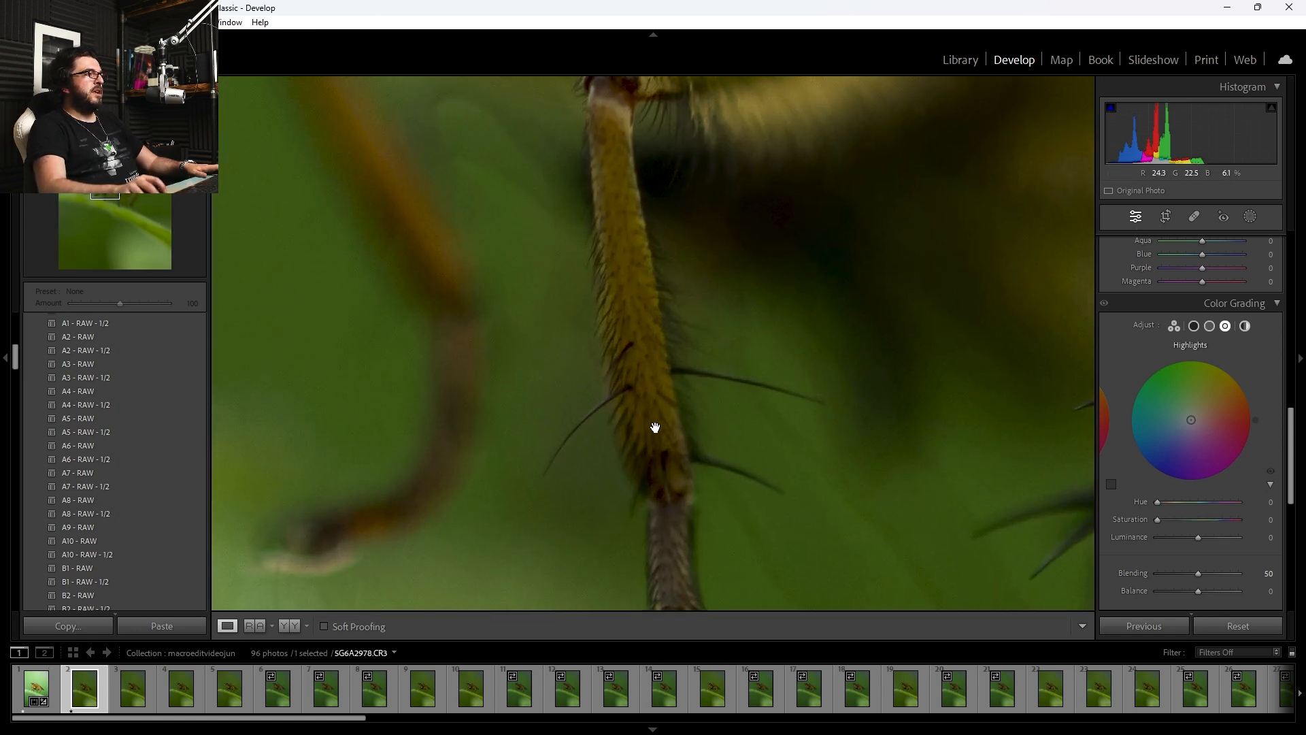
left_click(674, 398)
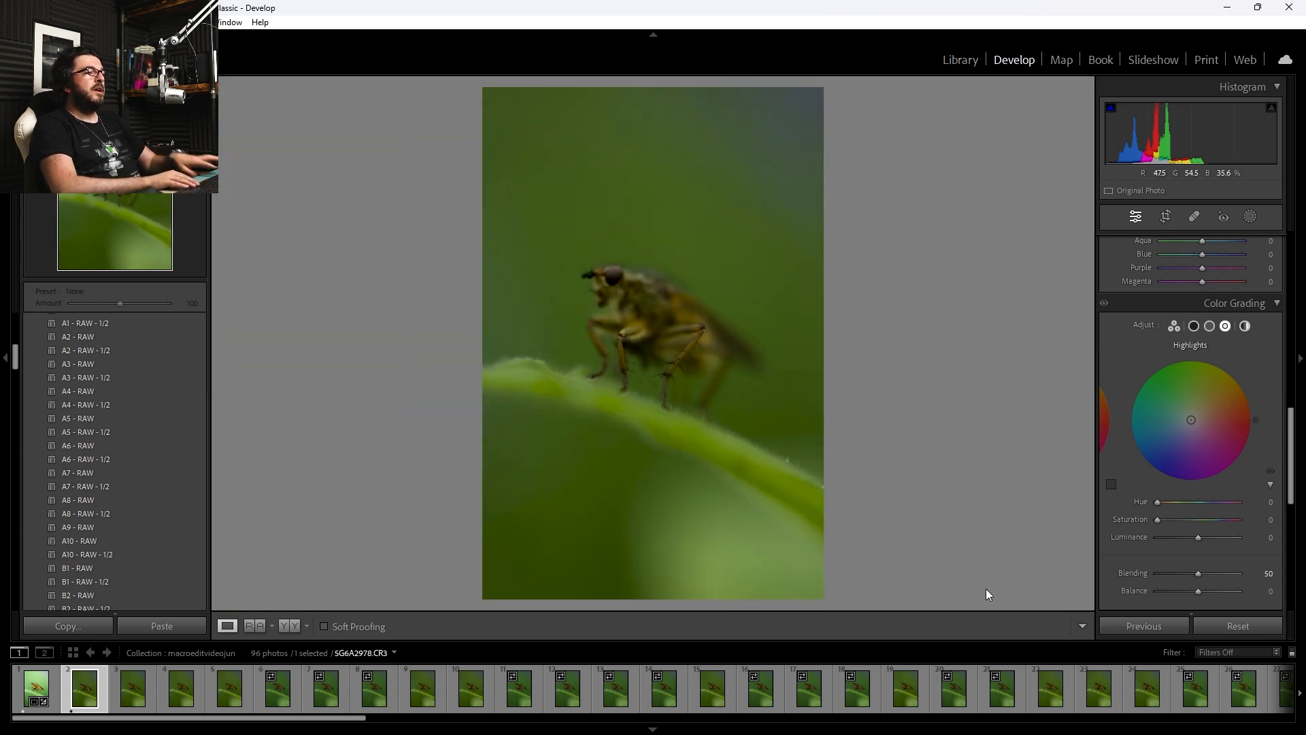
key("Left")
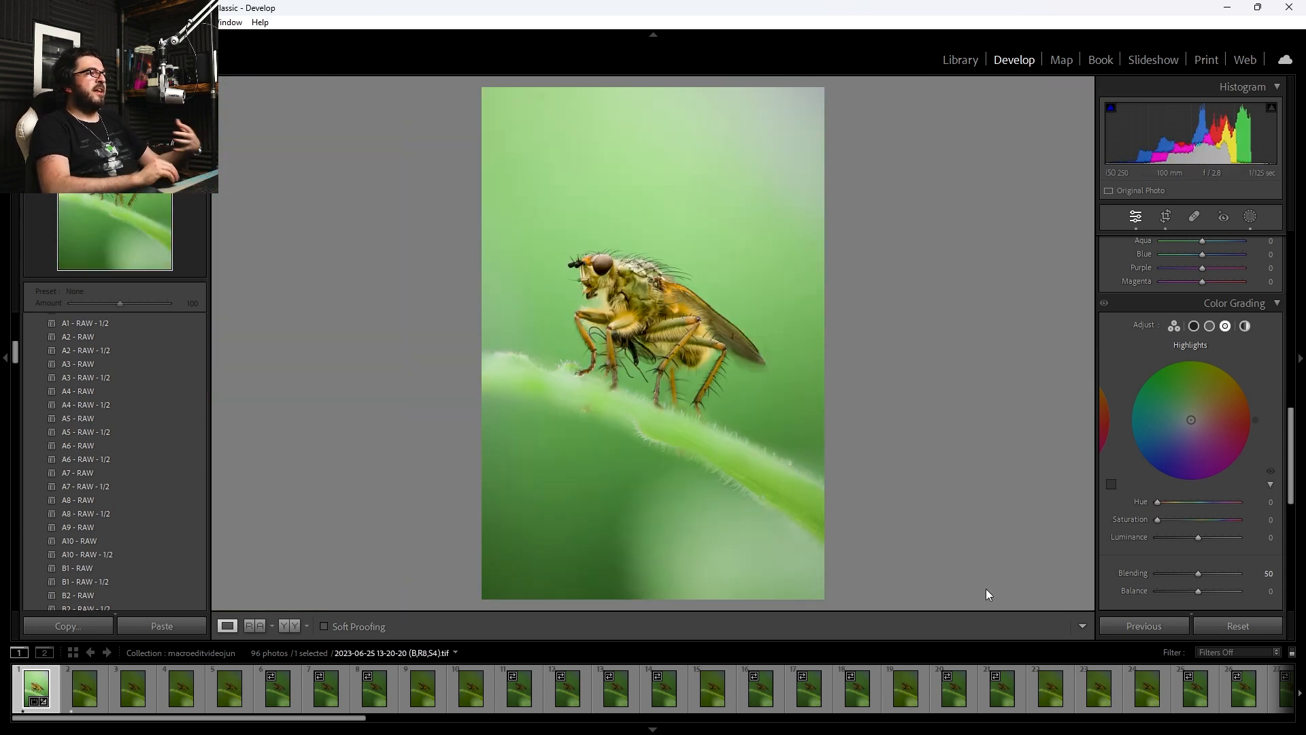